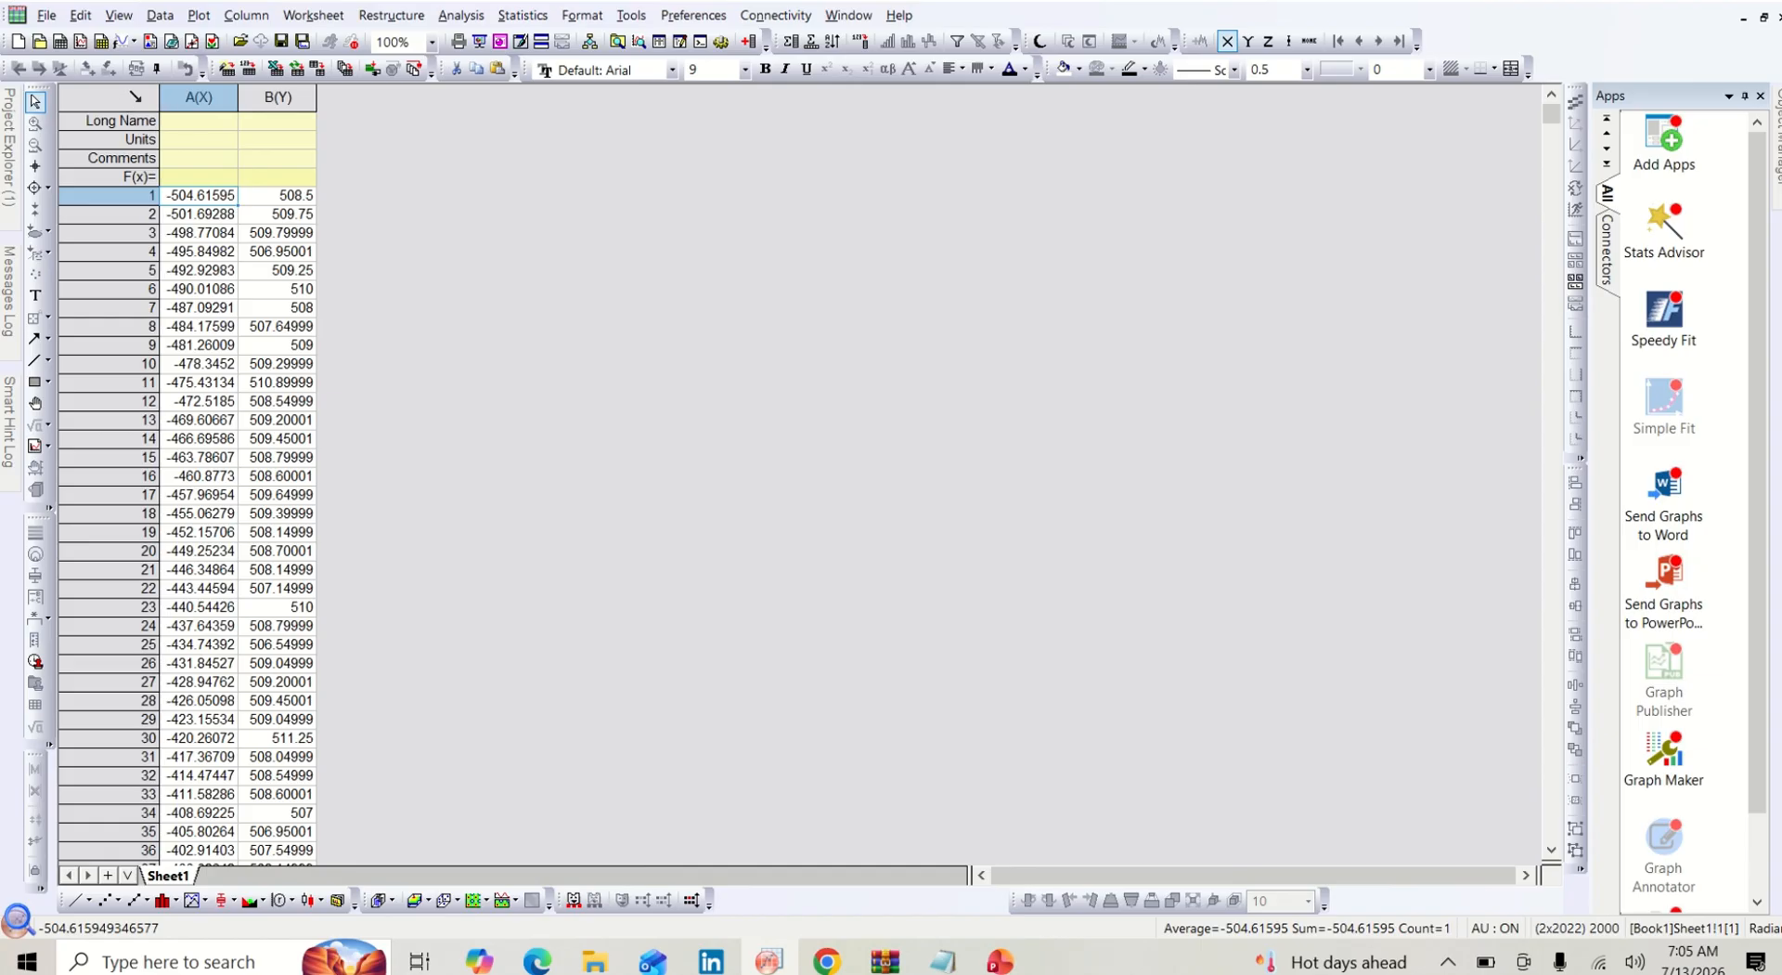
Plot the entire worksheet, columns A(X) and B(Y), as a basic 2D line graph
click(136, 97)
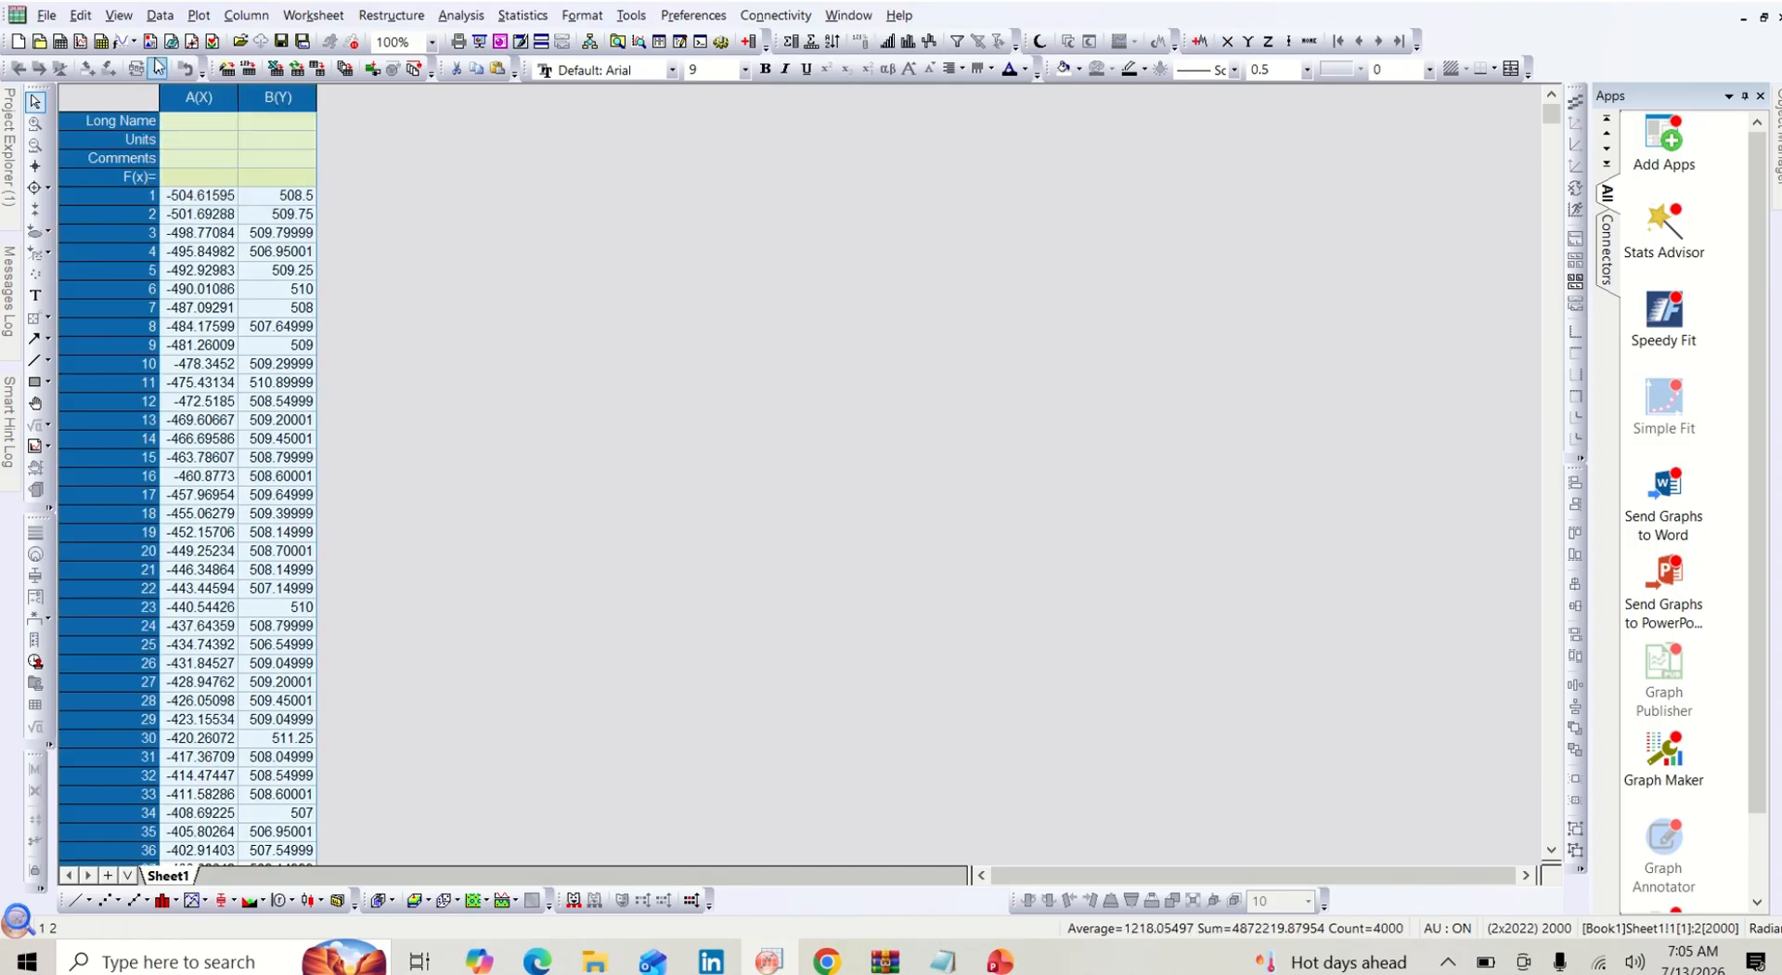
click(196, 16)
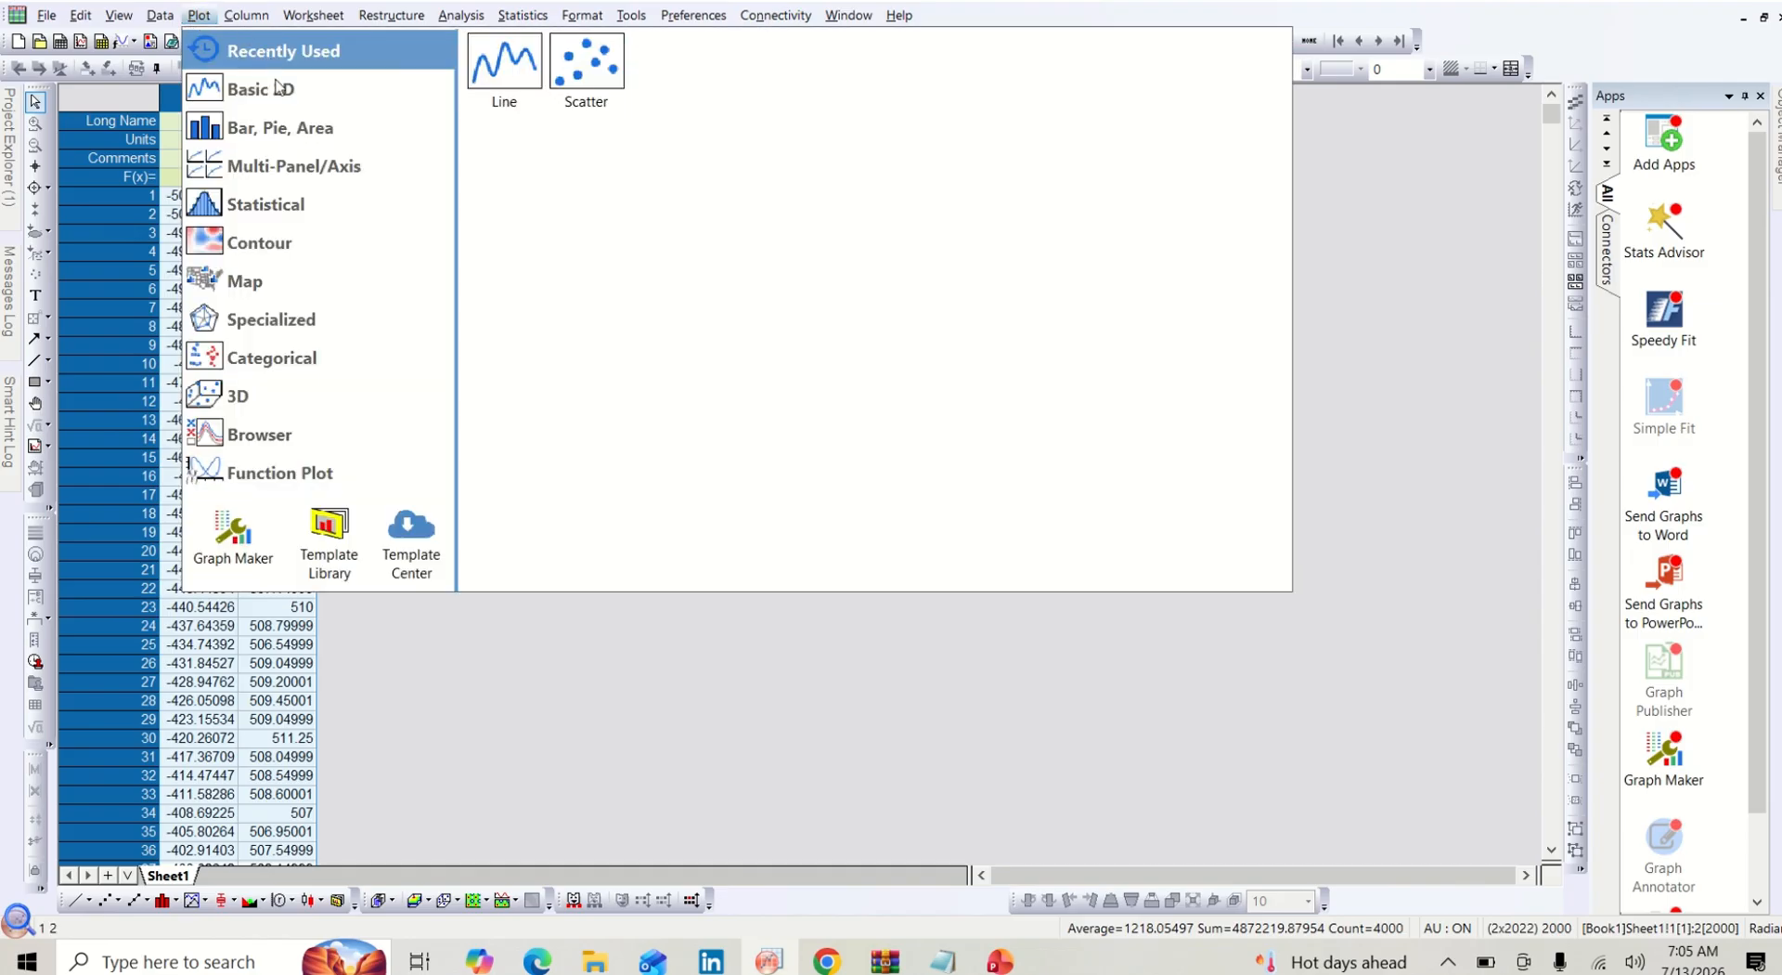
mouse_move(285, 179)
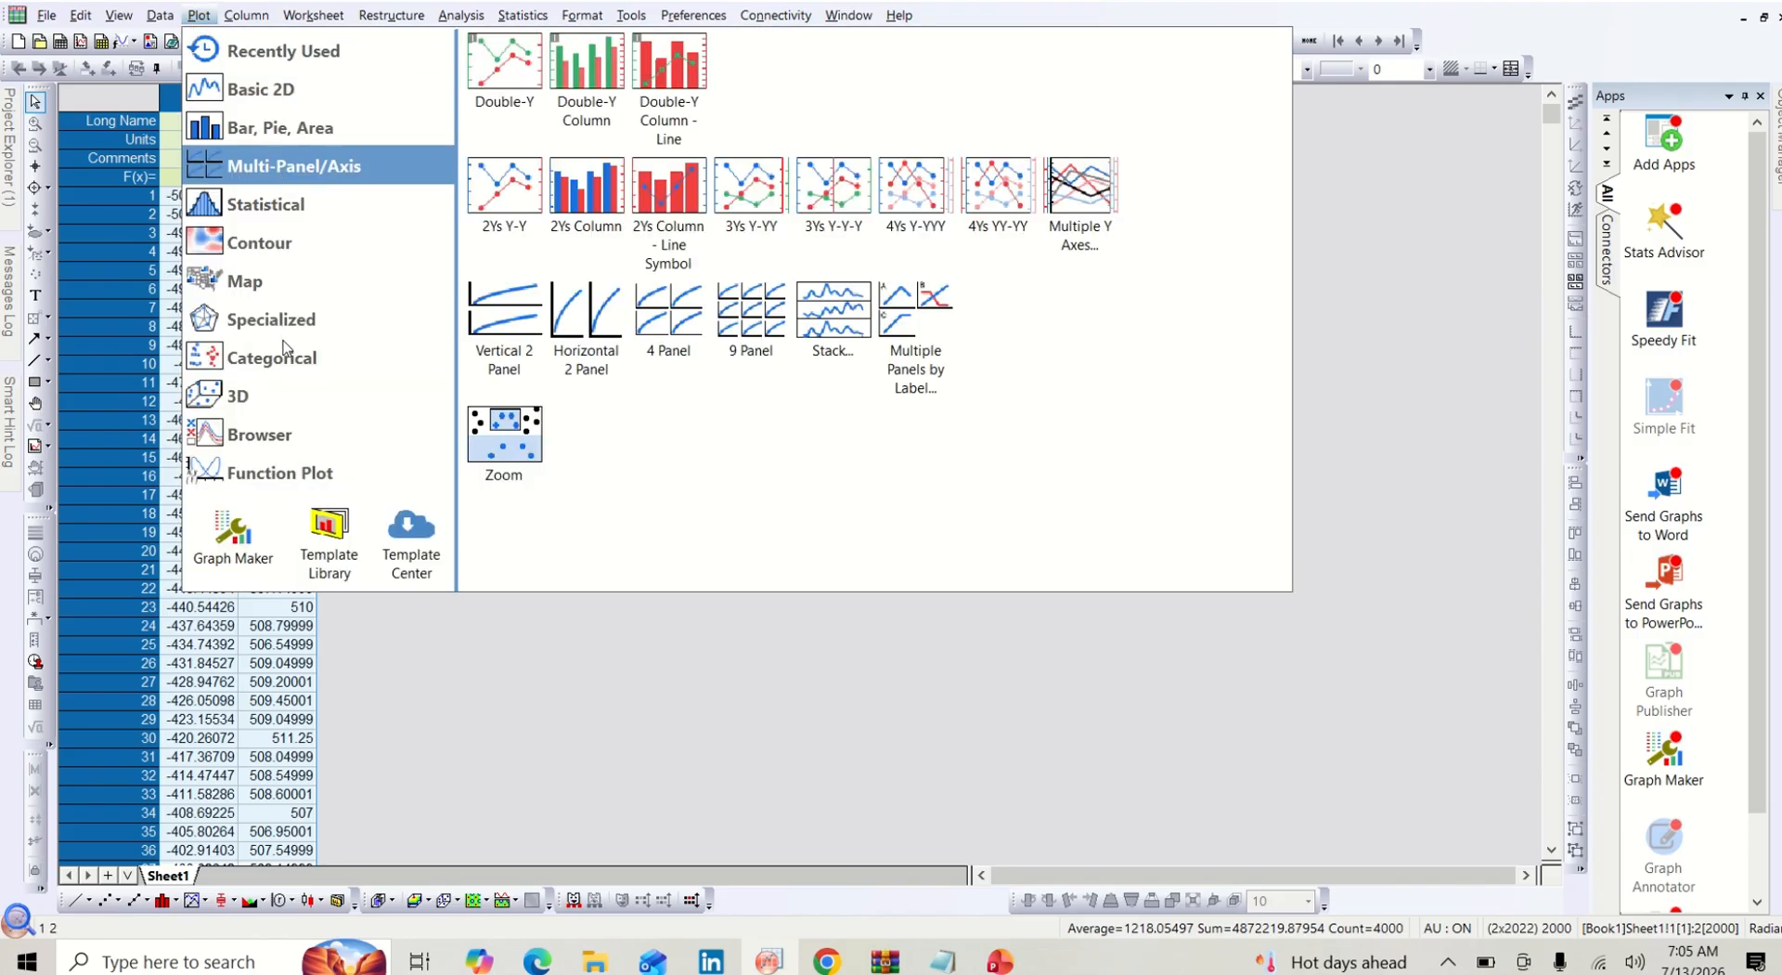
mouse_move(294, 100)
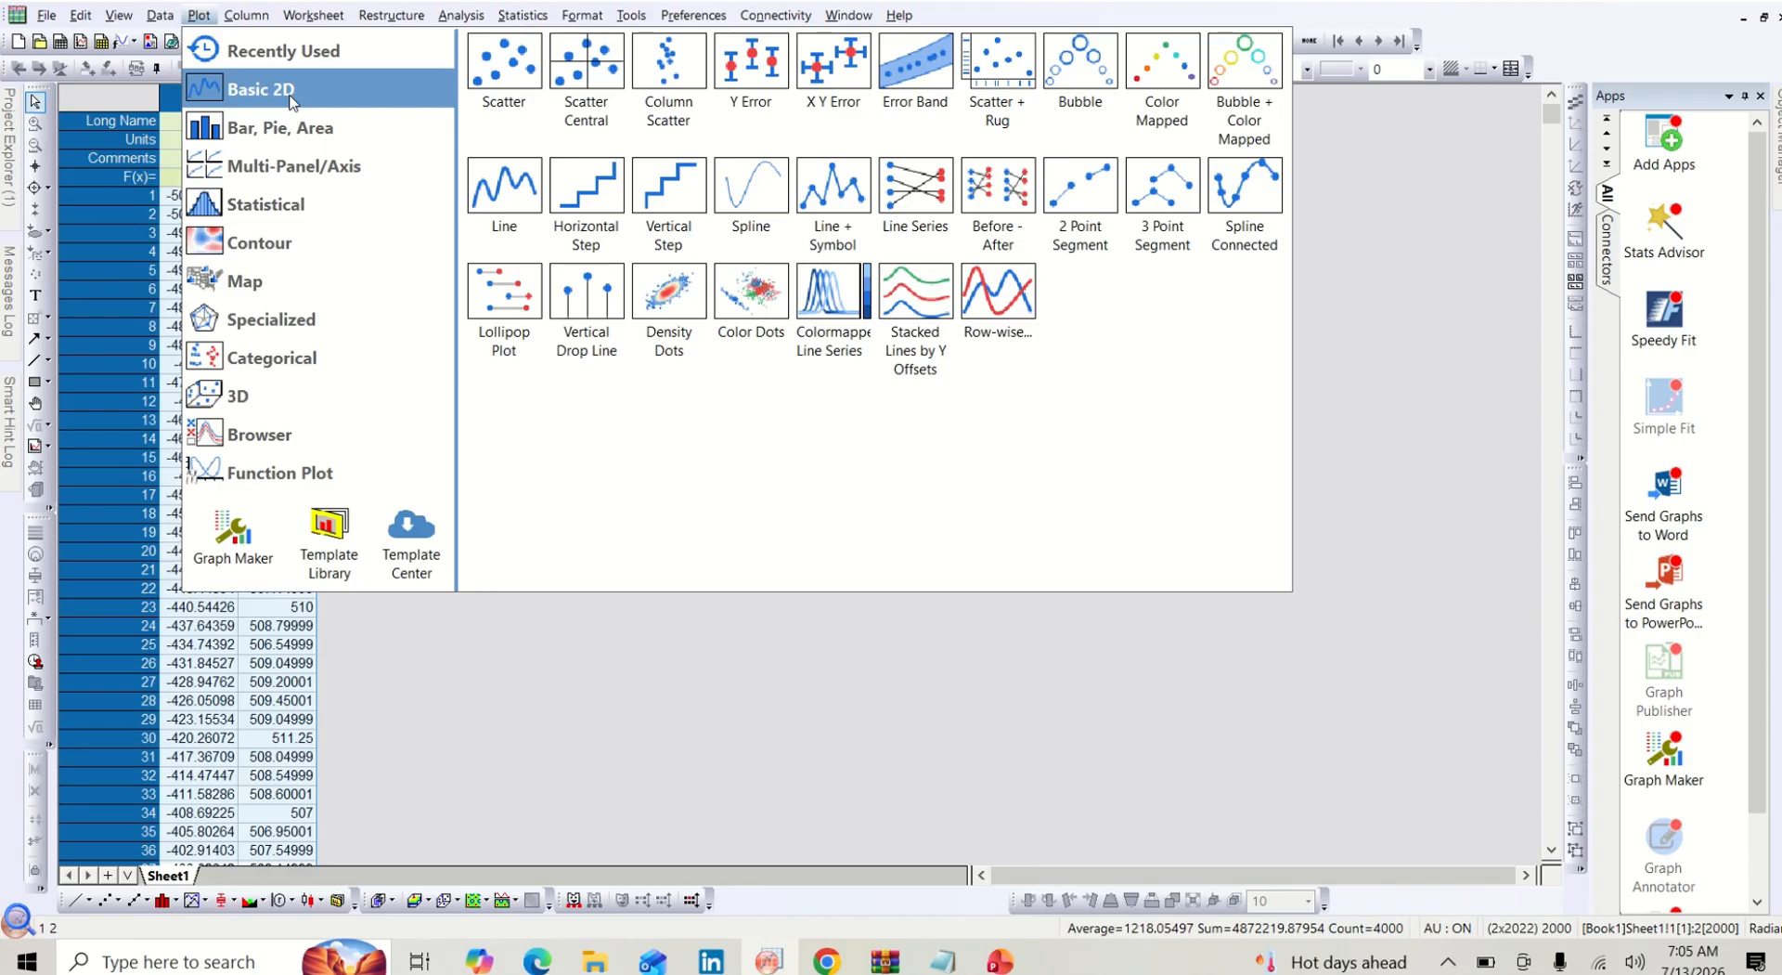
click(518, 199)
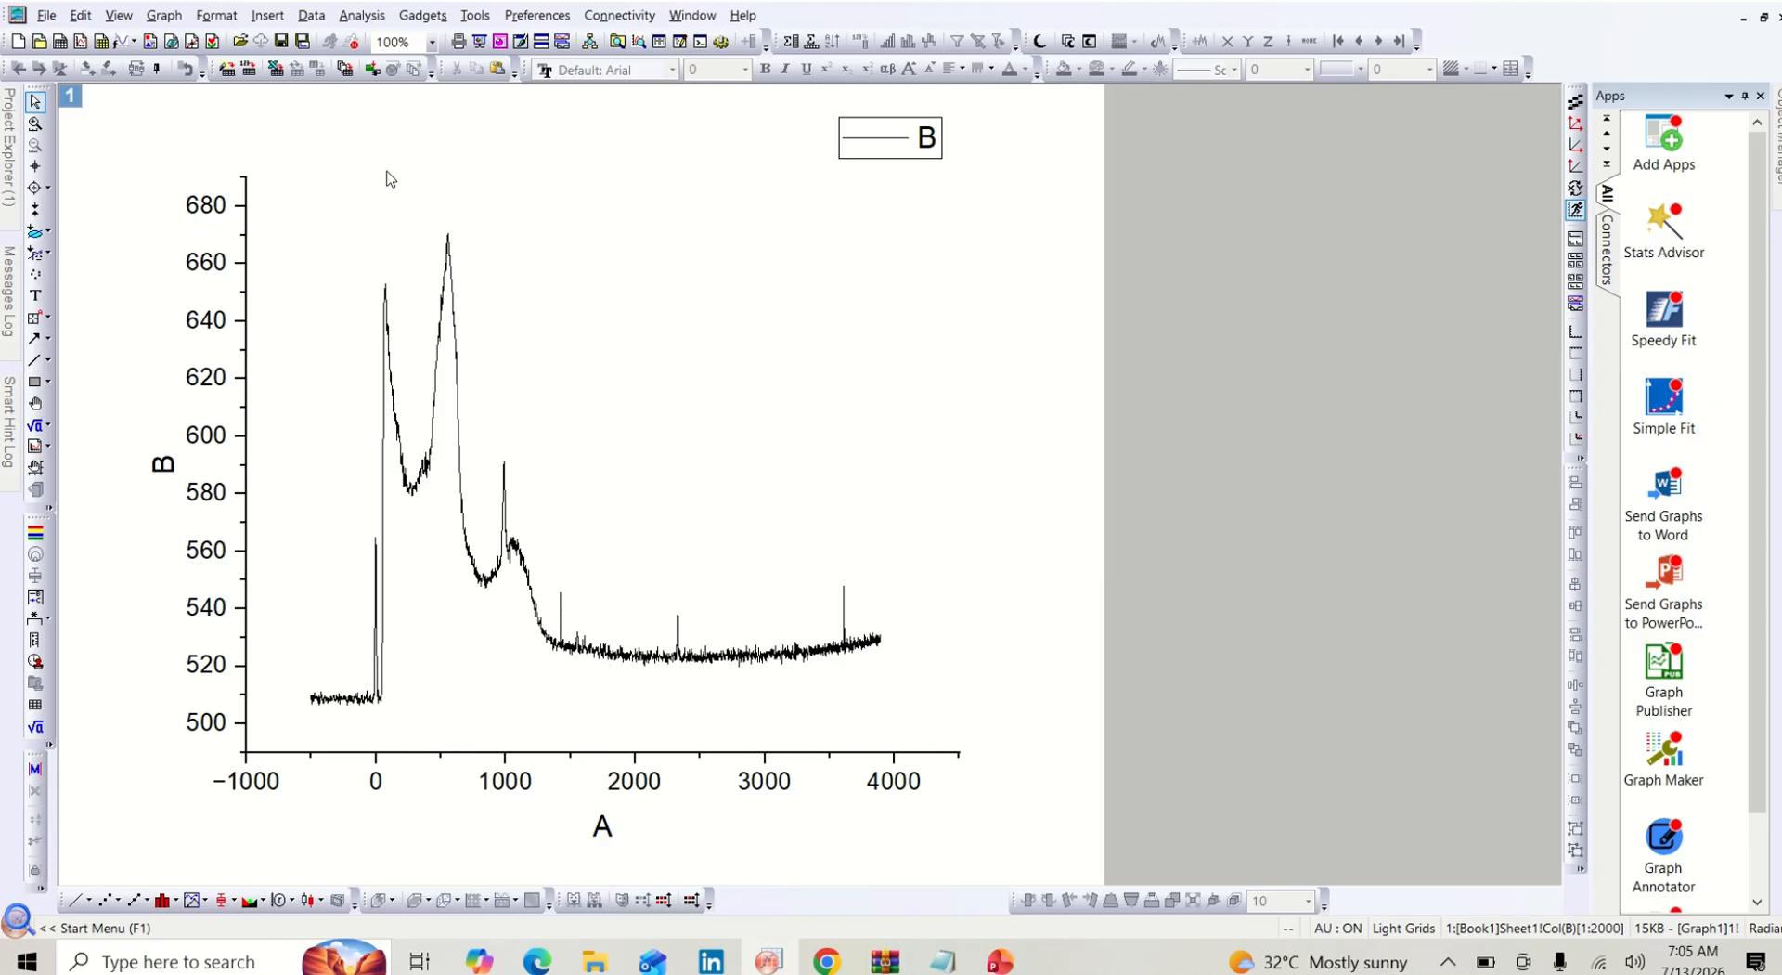
Open the Peak Analyzer dialog for the plotted curve and set its goal to Subtract Baseline
click(356, 19)
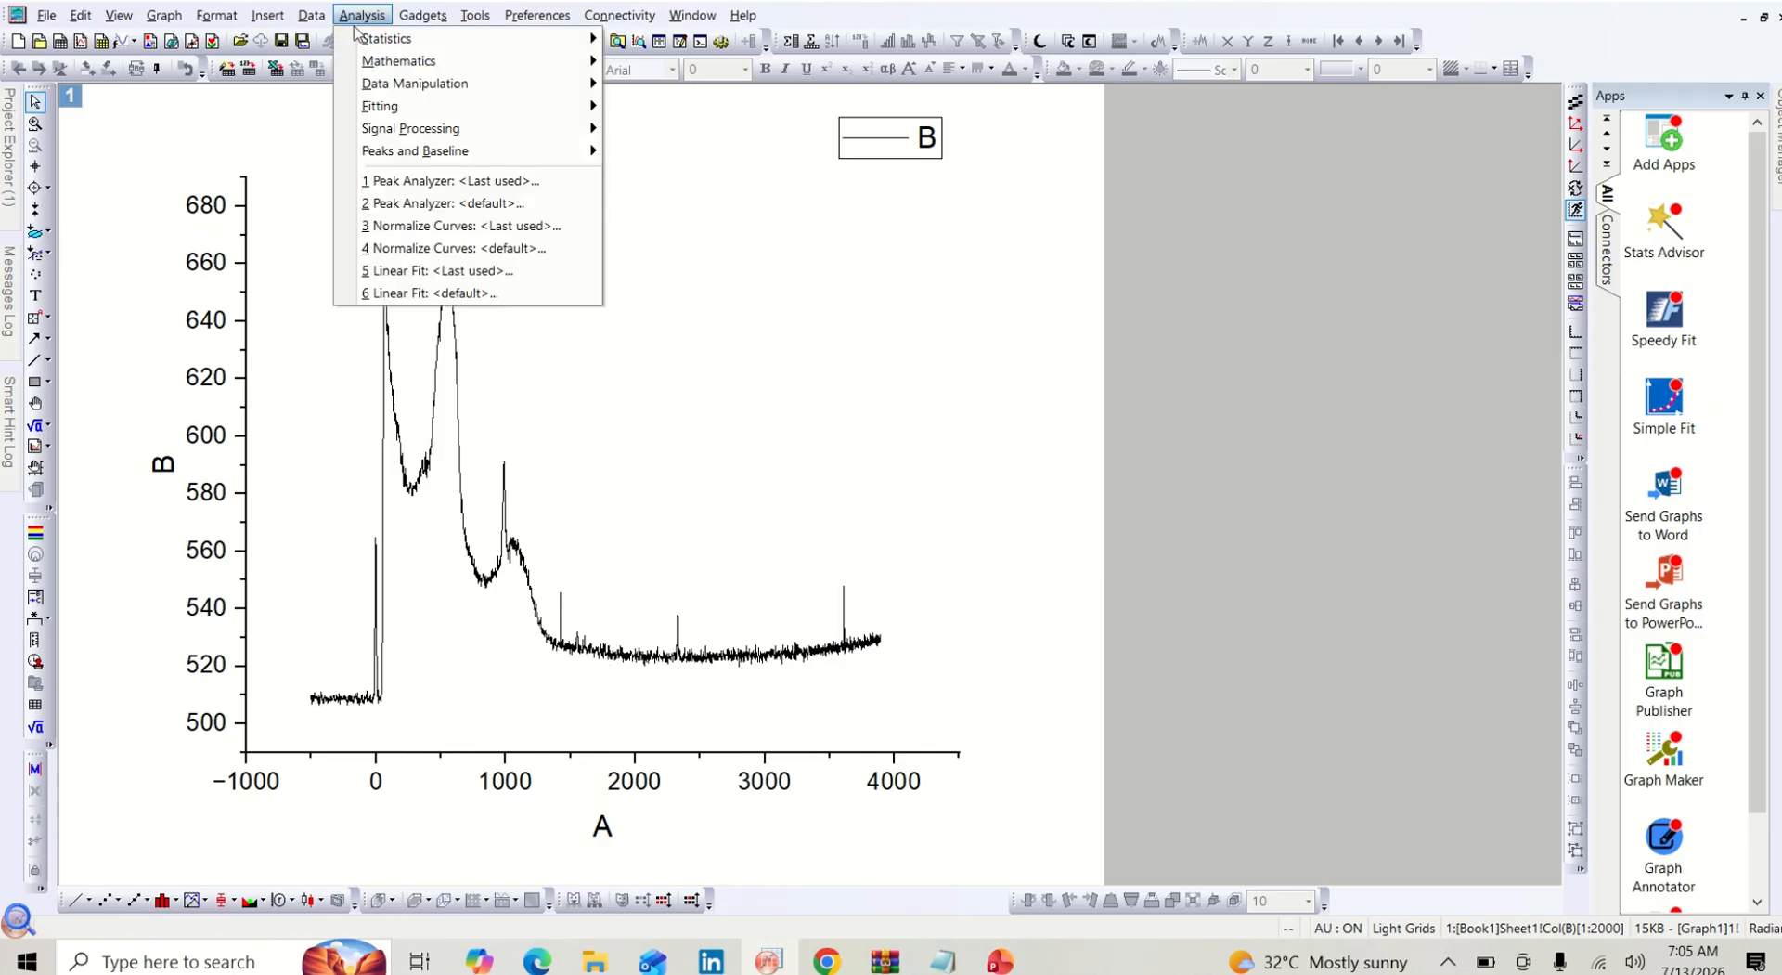
mouse_move(409, 110)
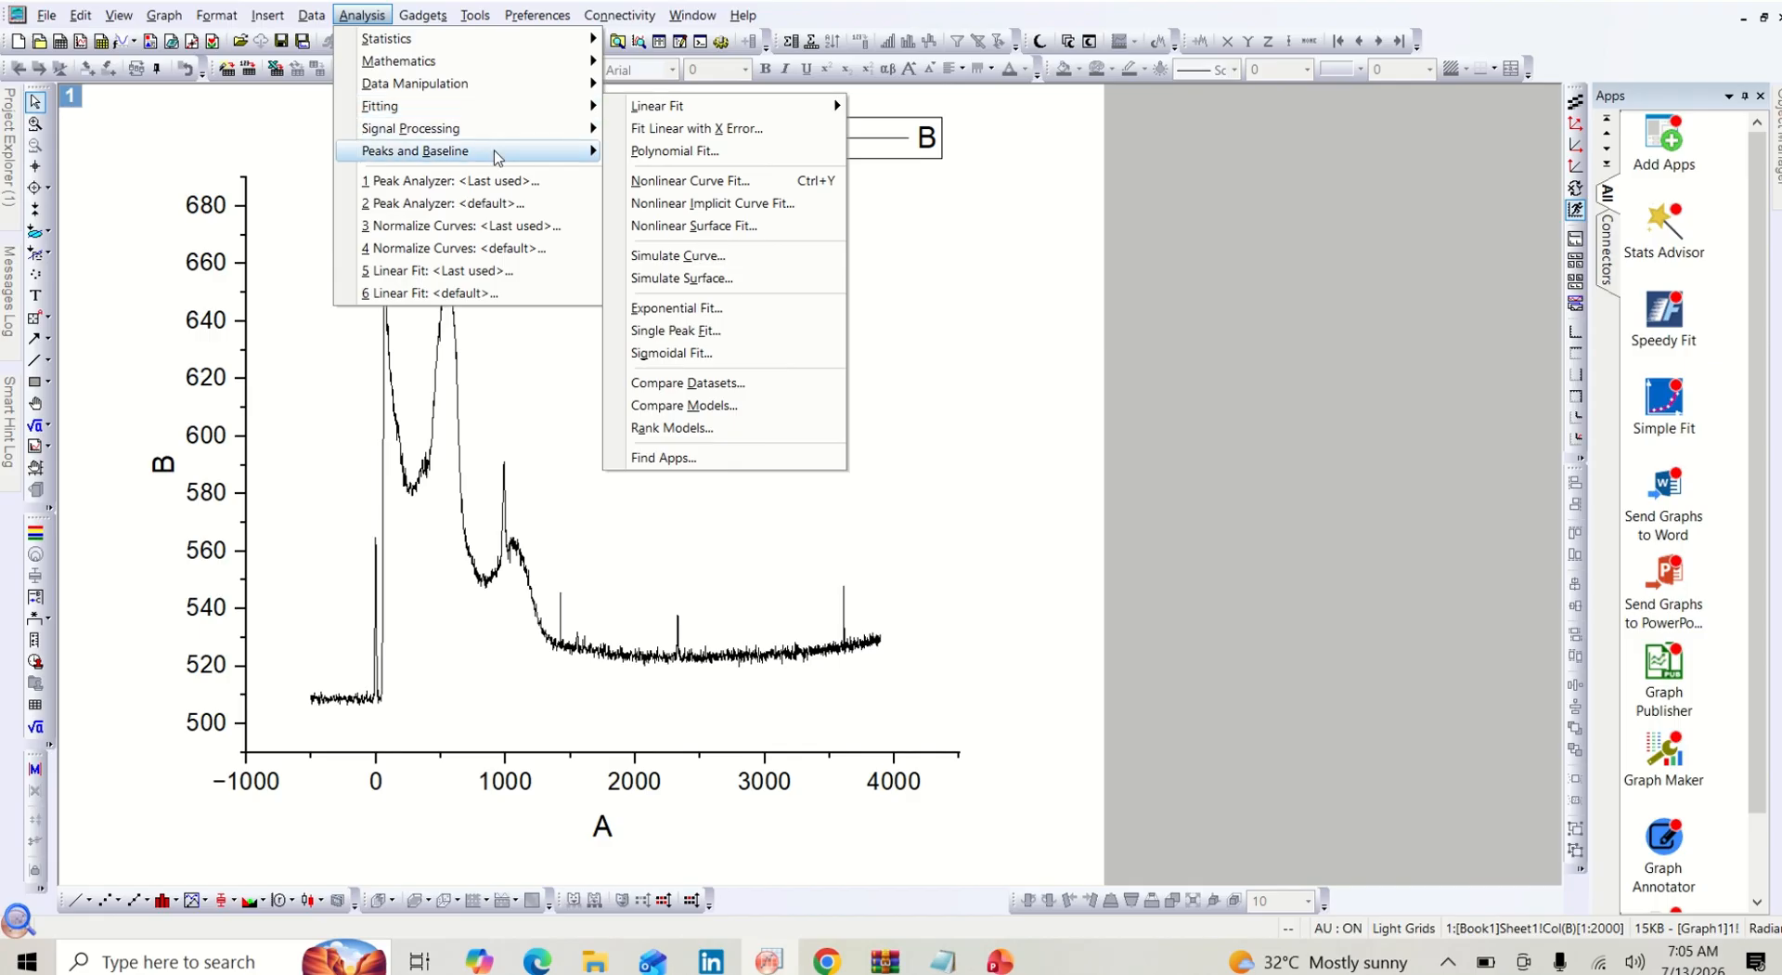
mouse_move(499, 156)
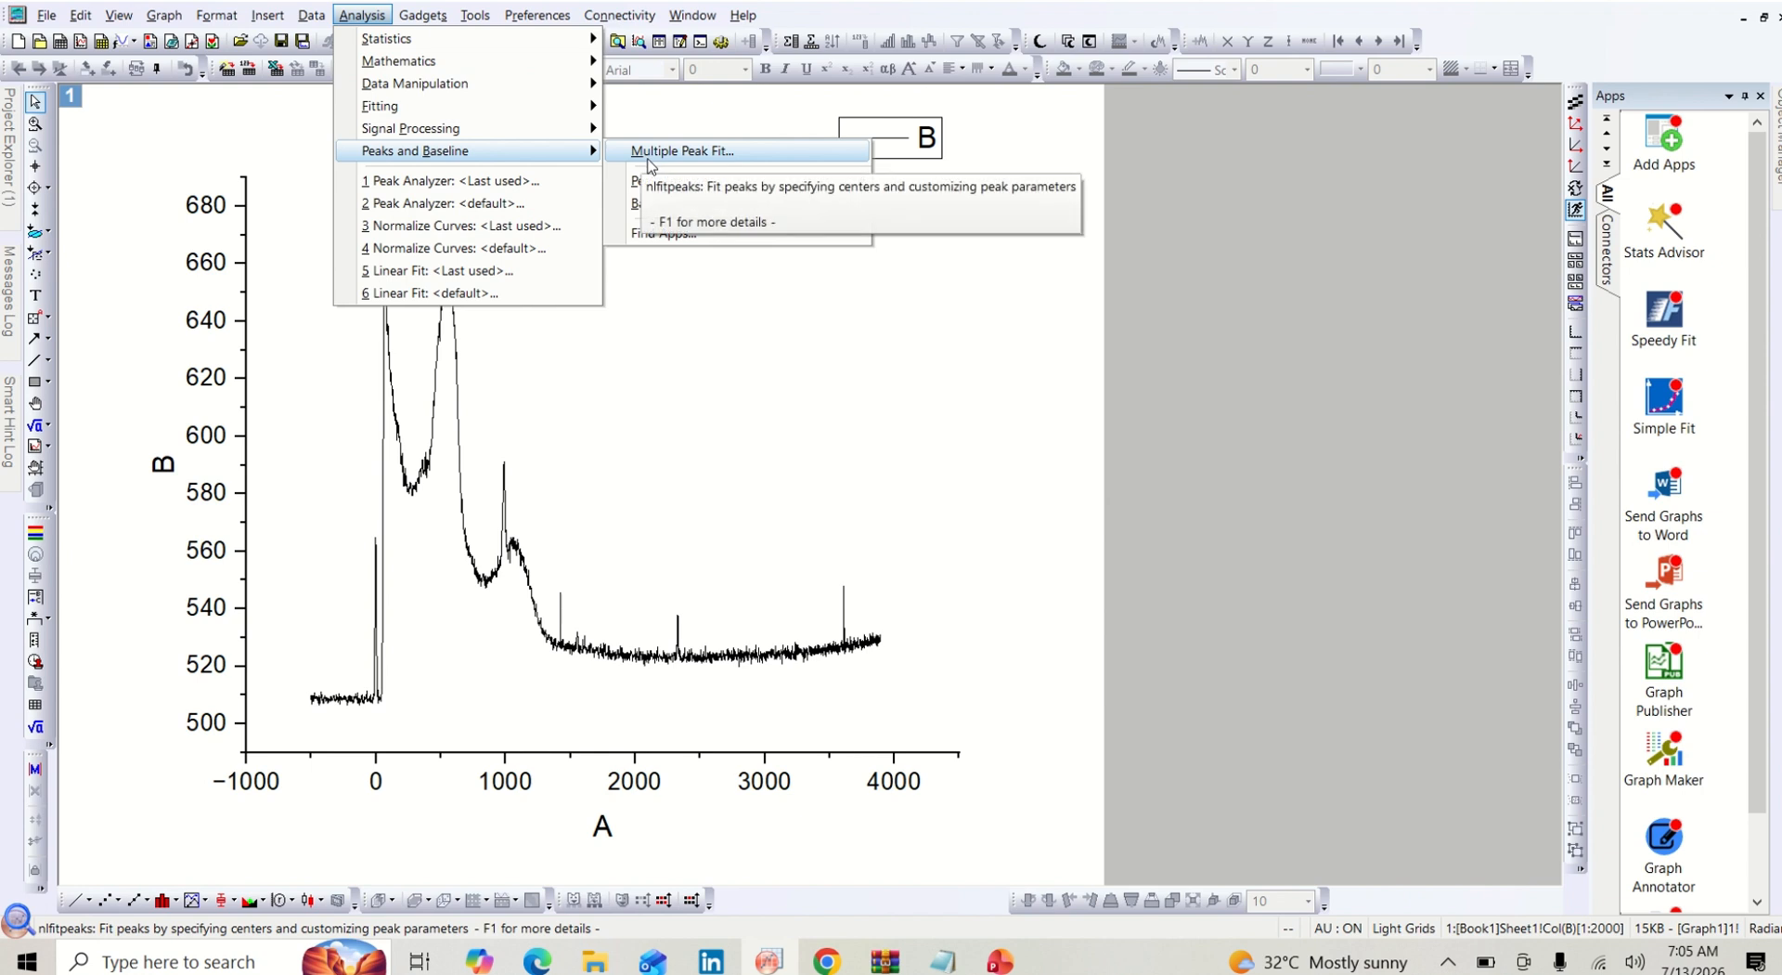
mouse_move(648, 187)
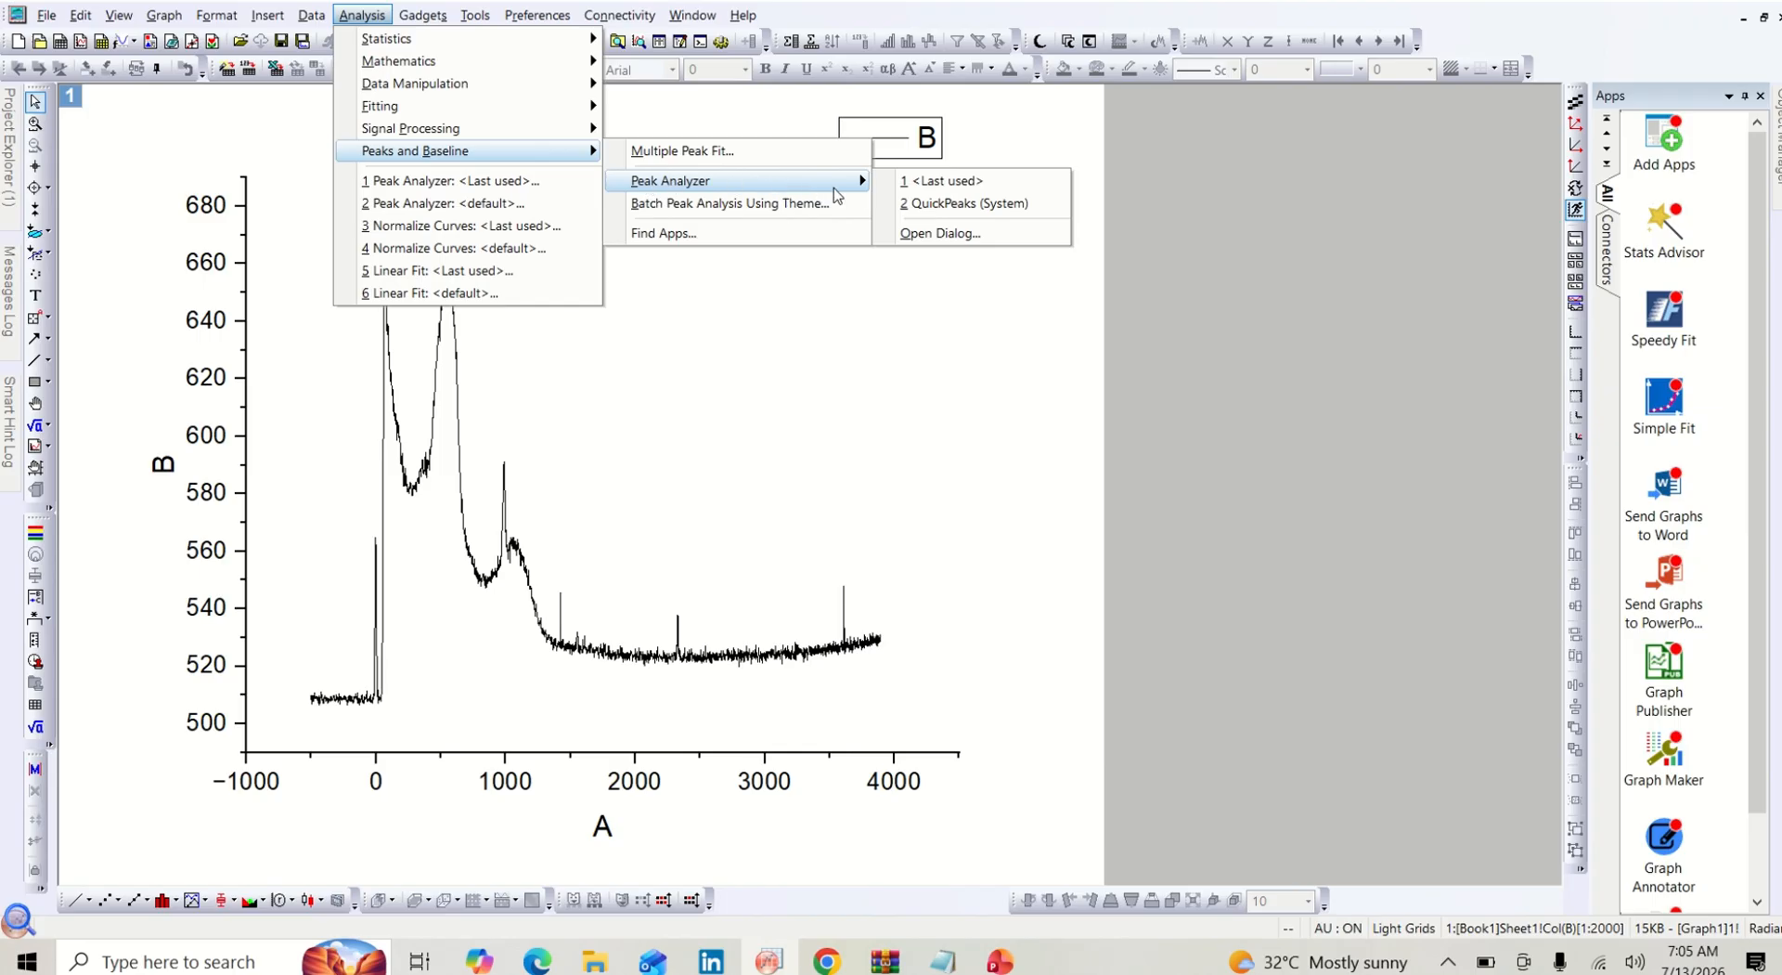
click(951, 236)
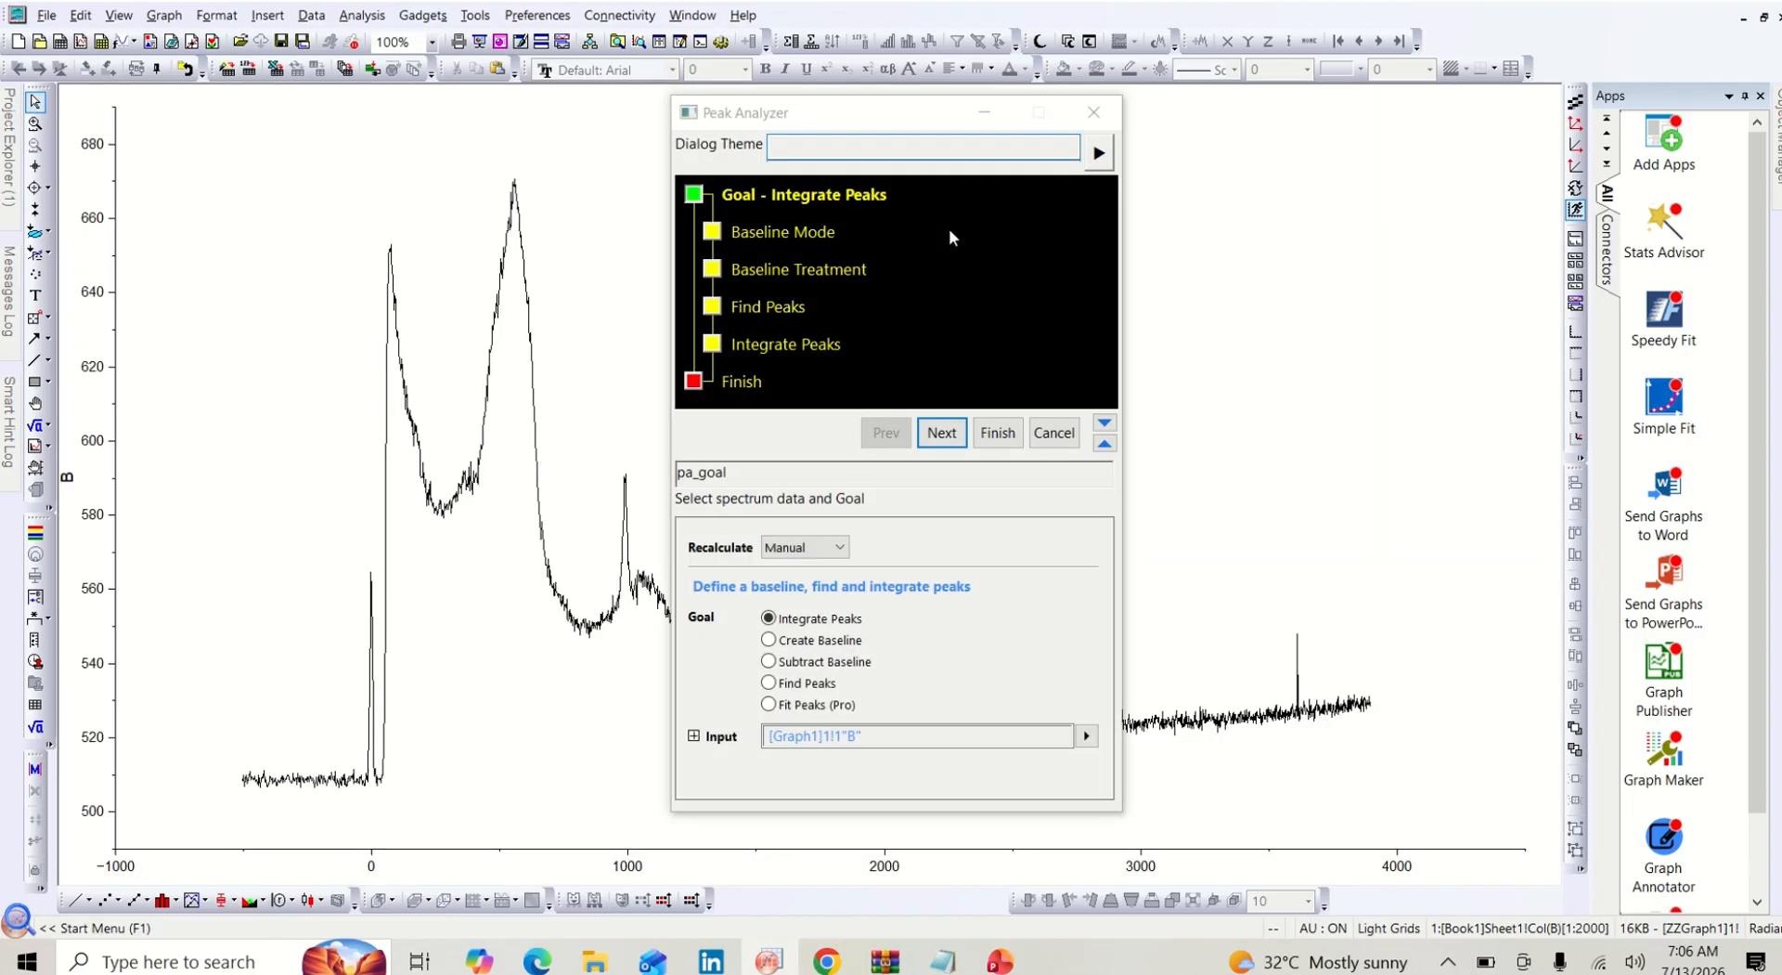
click(769, 662)
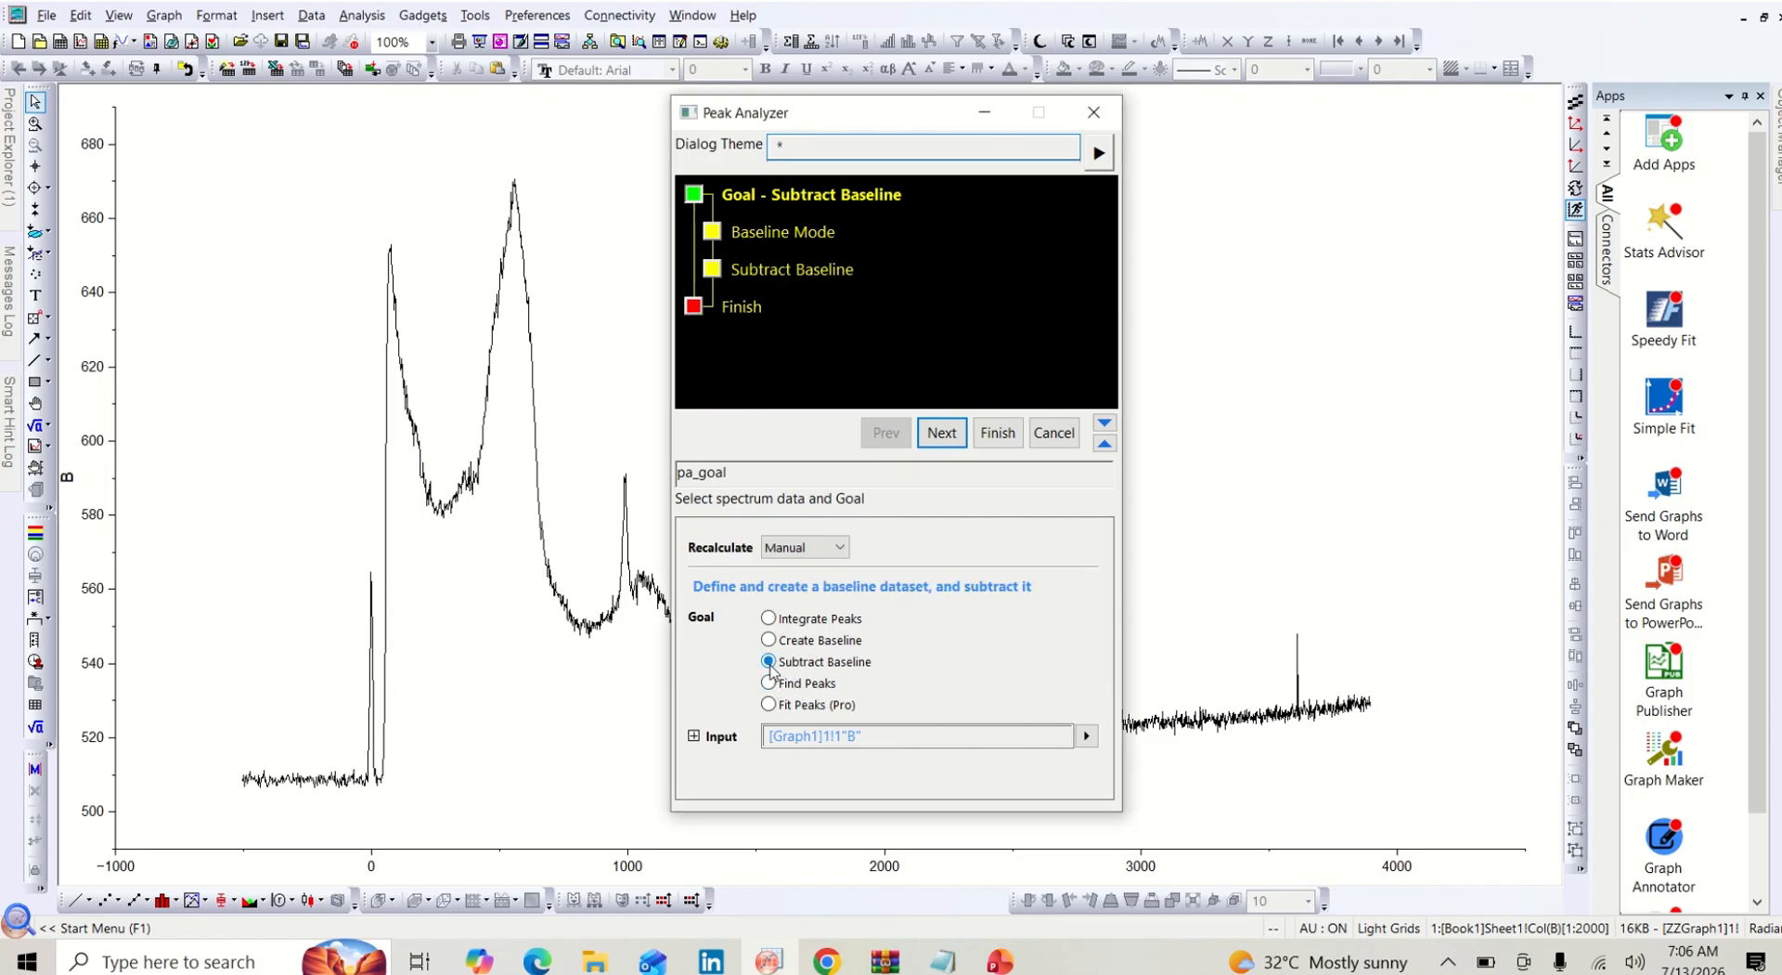
Subtract a constant baseline at the minimum Y value from the curve and finish the analysis
click(941, 433)
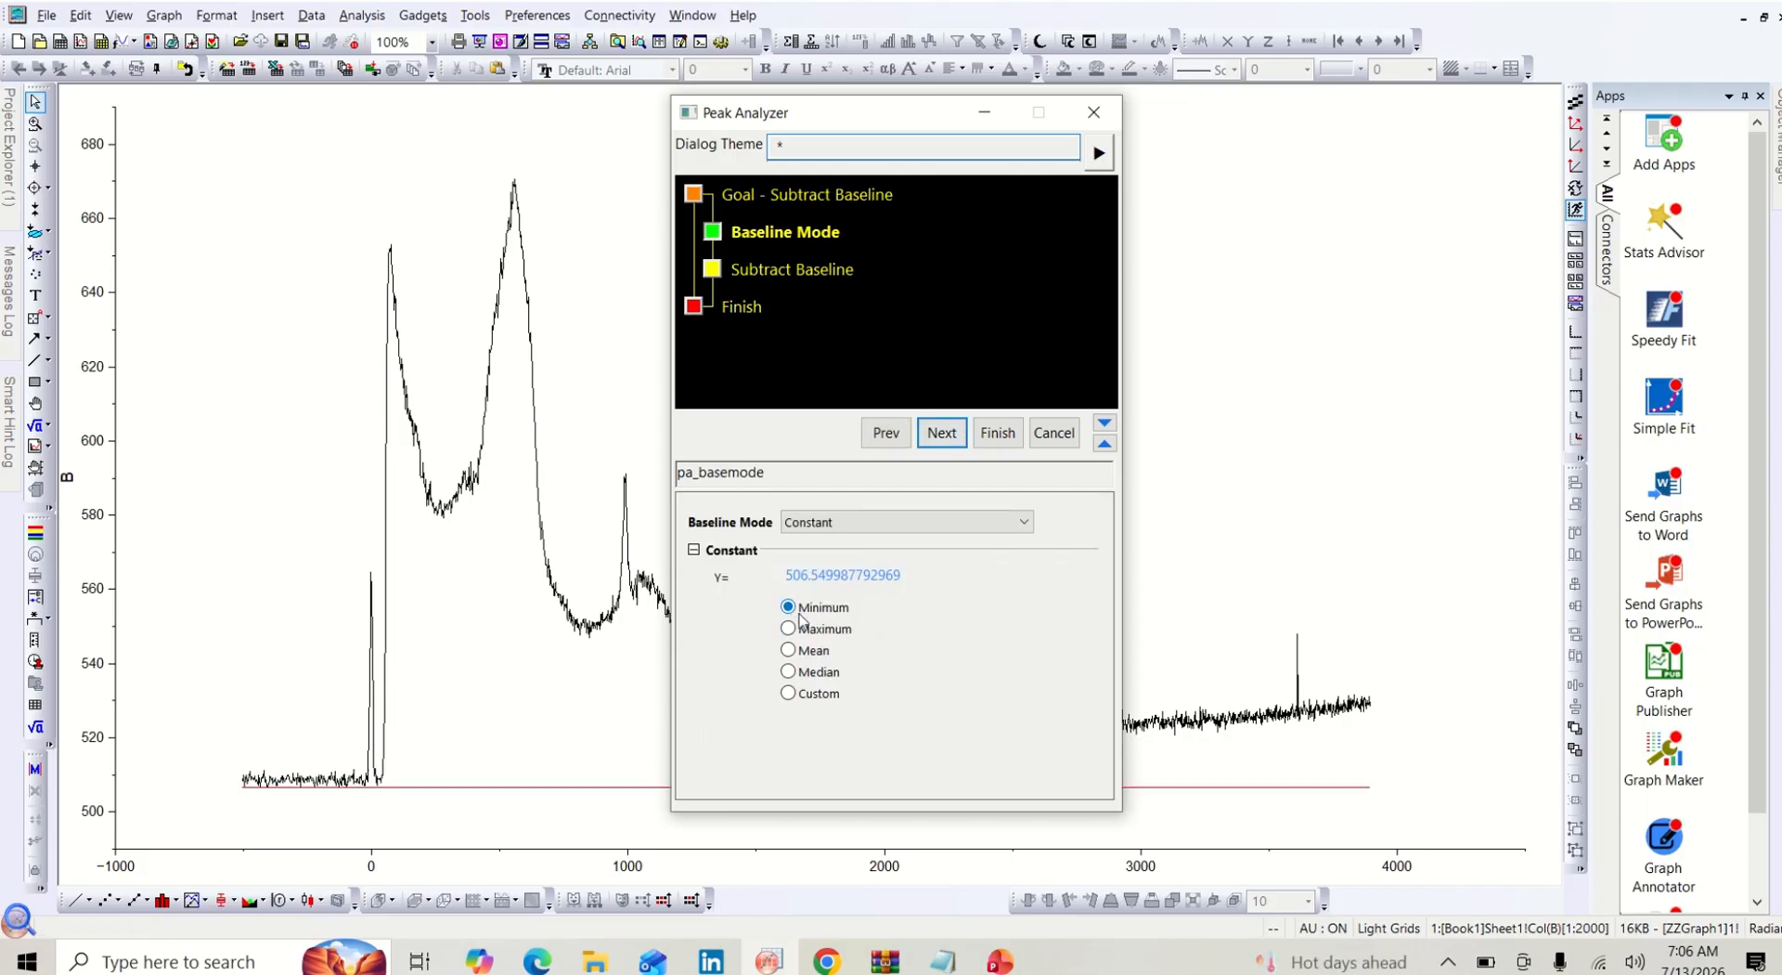
click(945, 434)
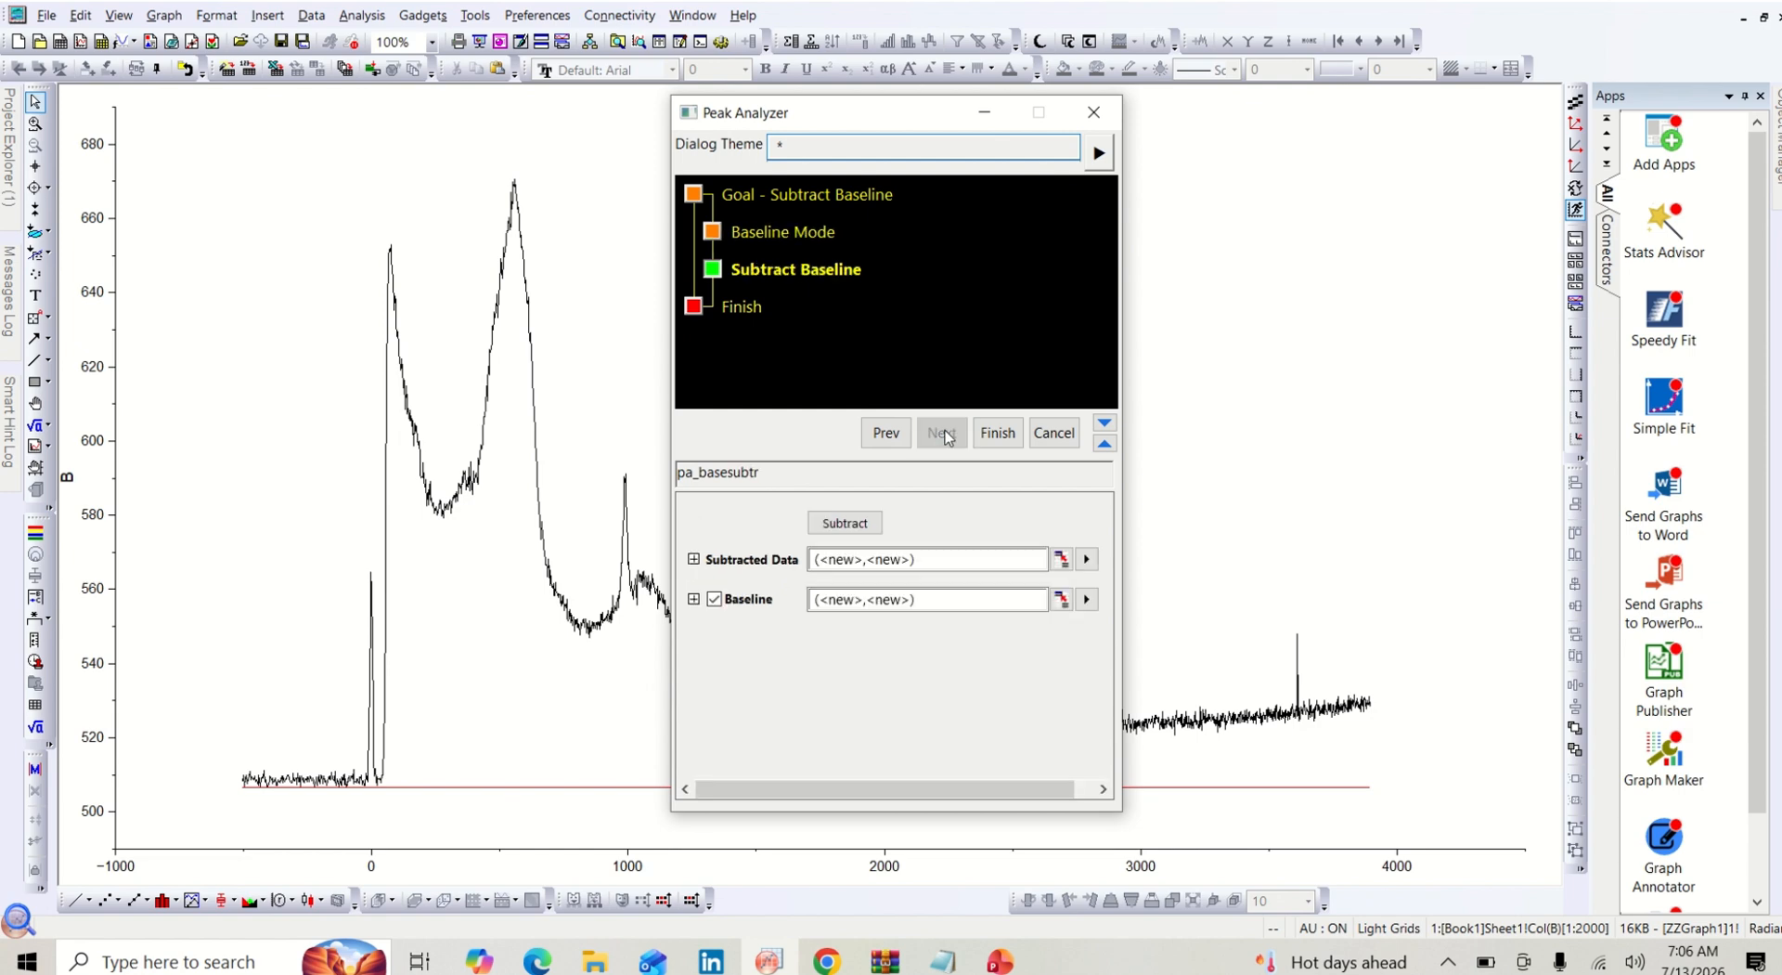
click(841, 525)
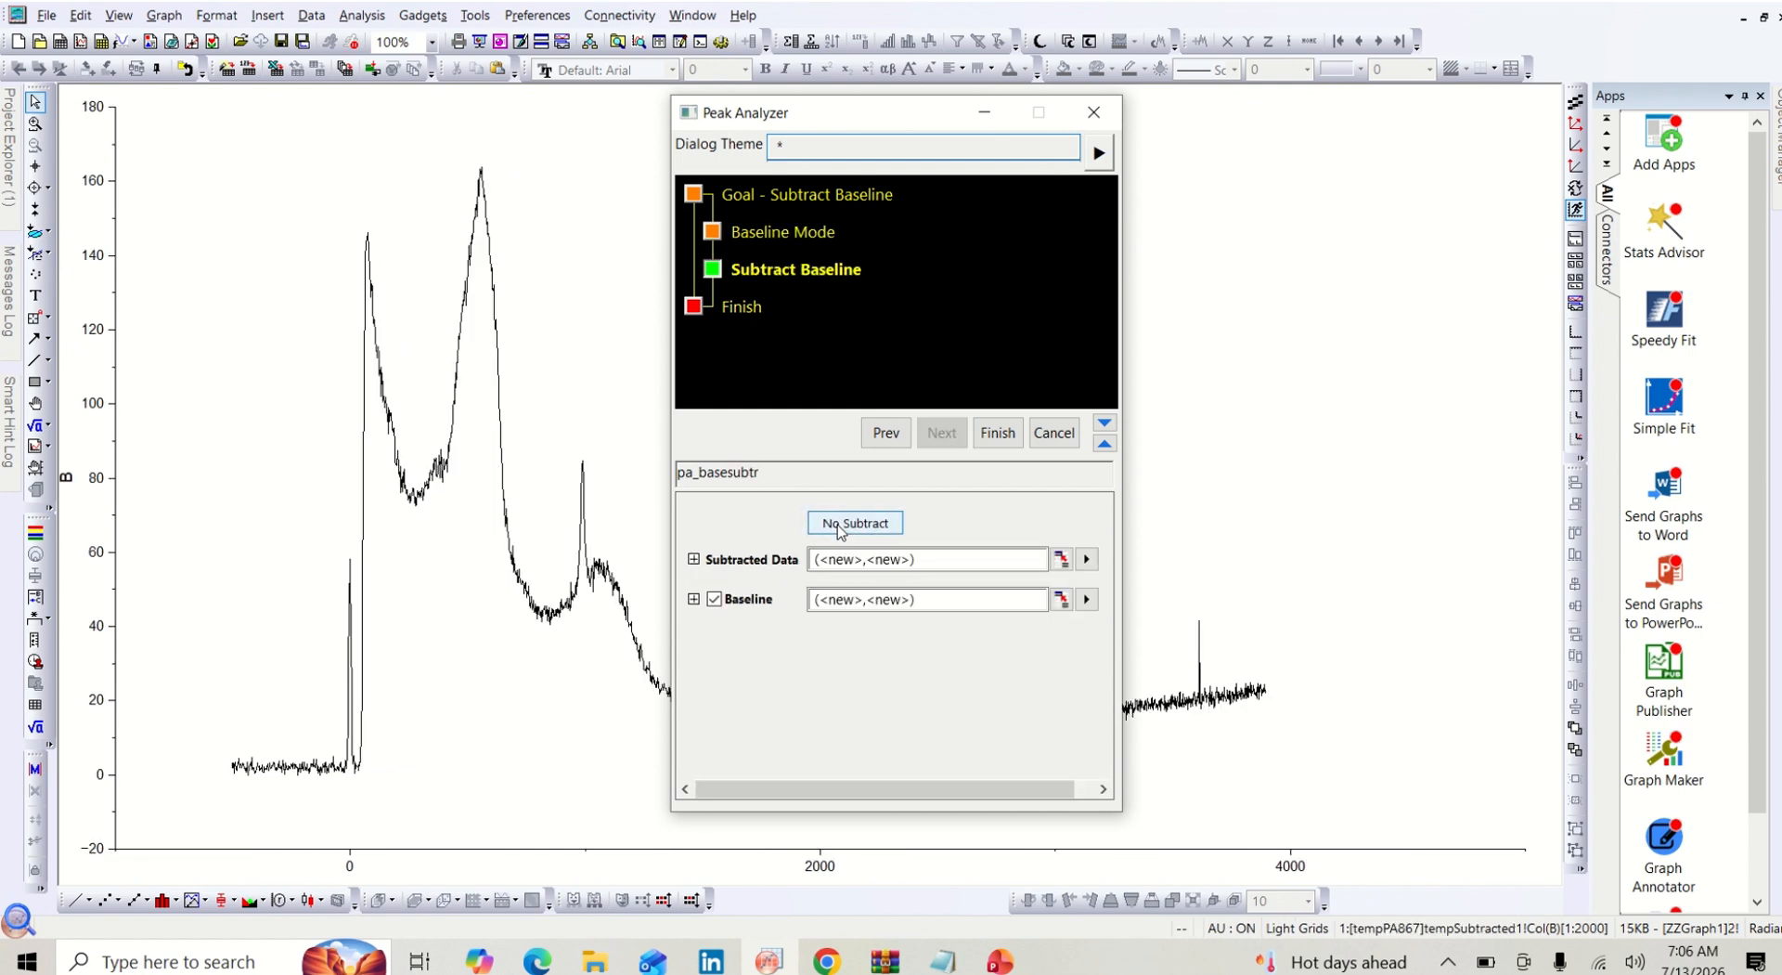
click(996, 429)
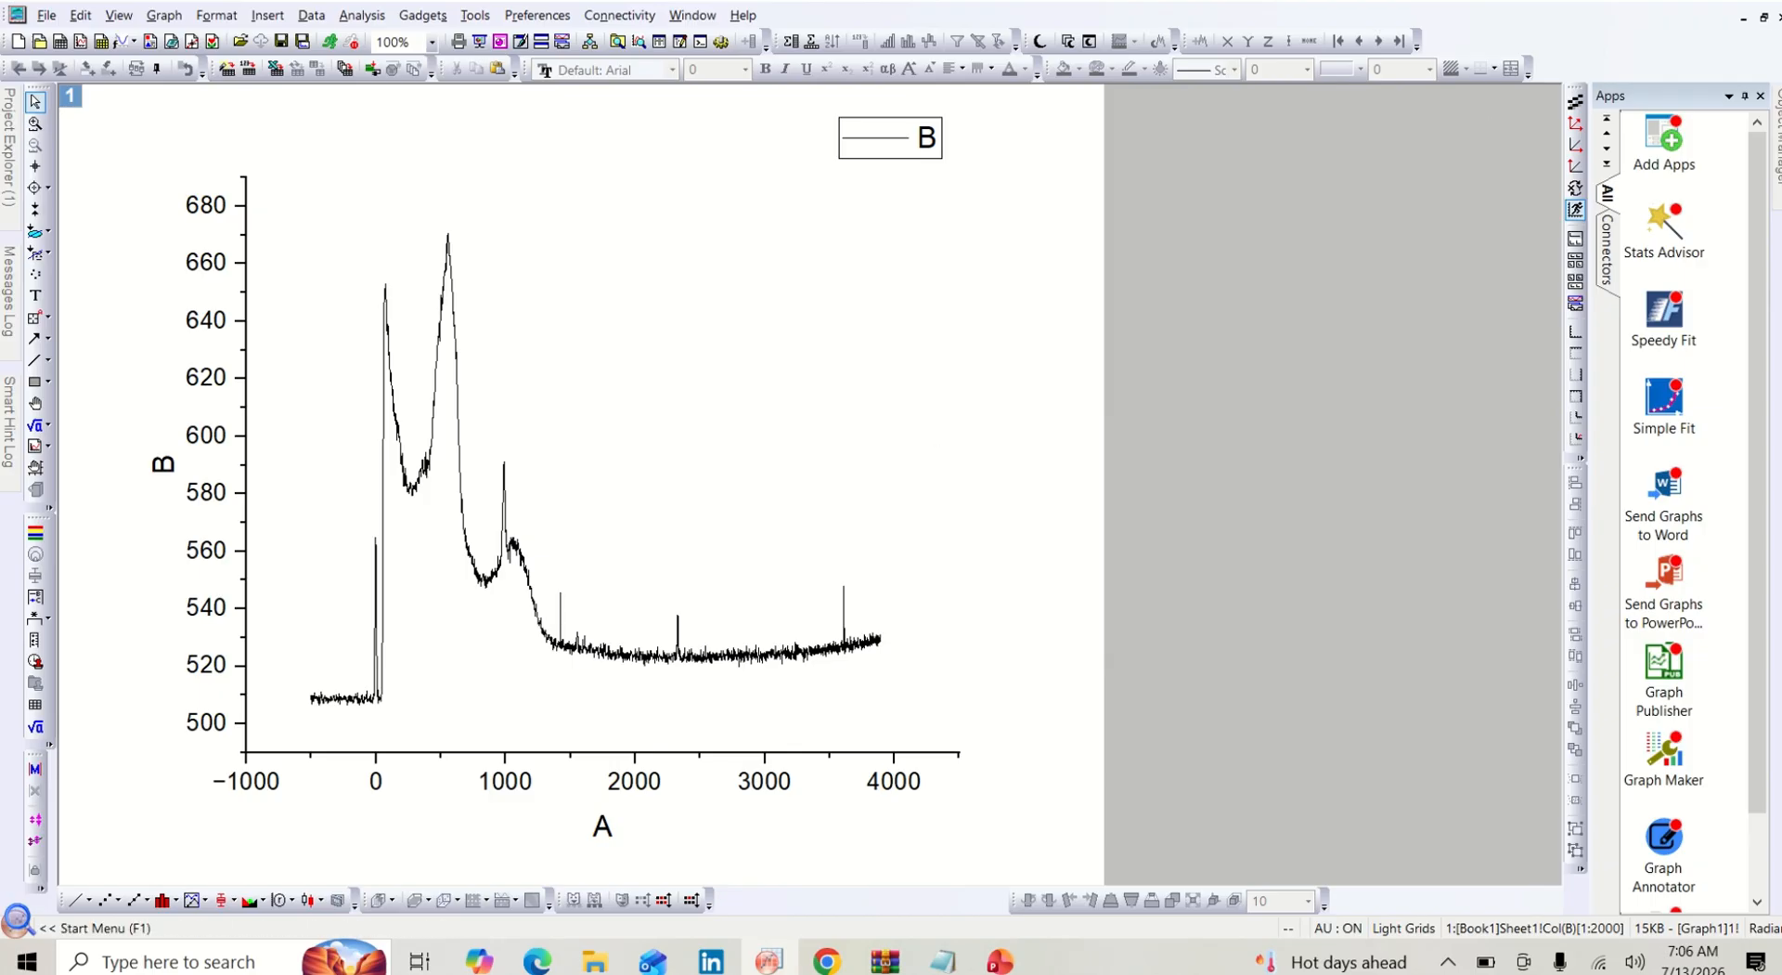
Move the graph window clear of the workbook and examine the subtracted-data and baseline columns in the worksheet
click(1763, 16)
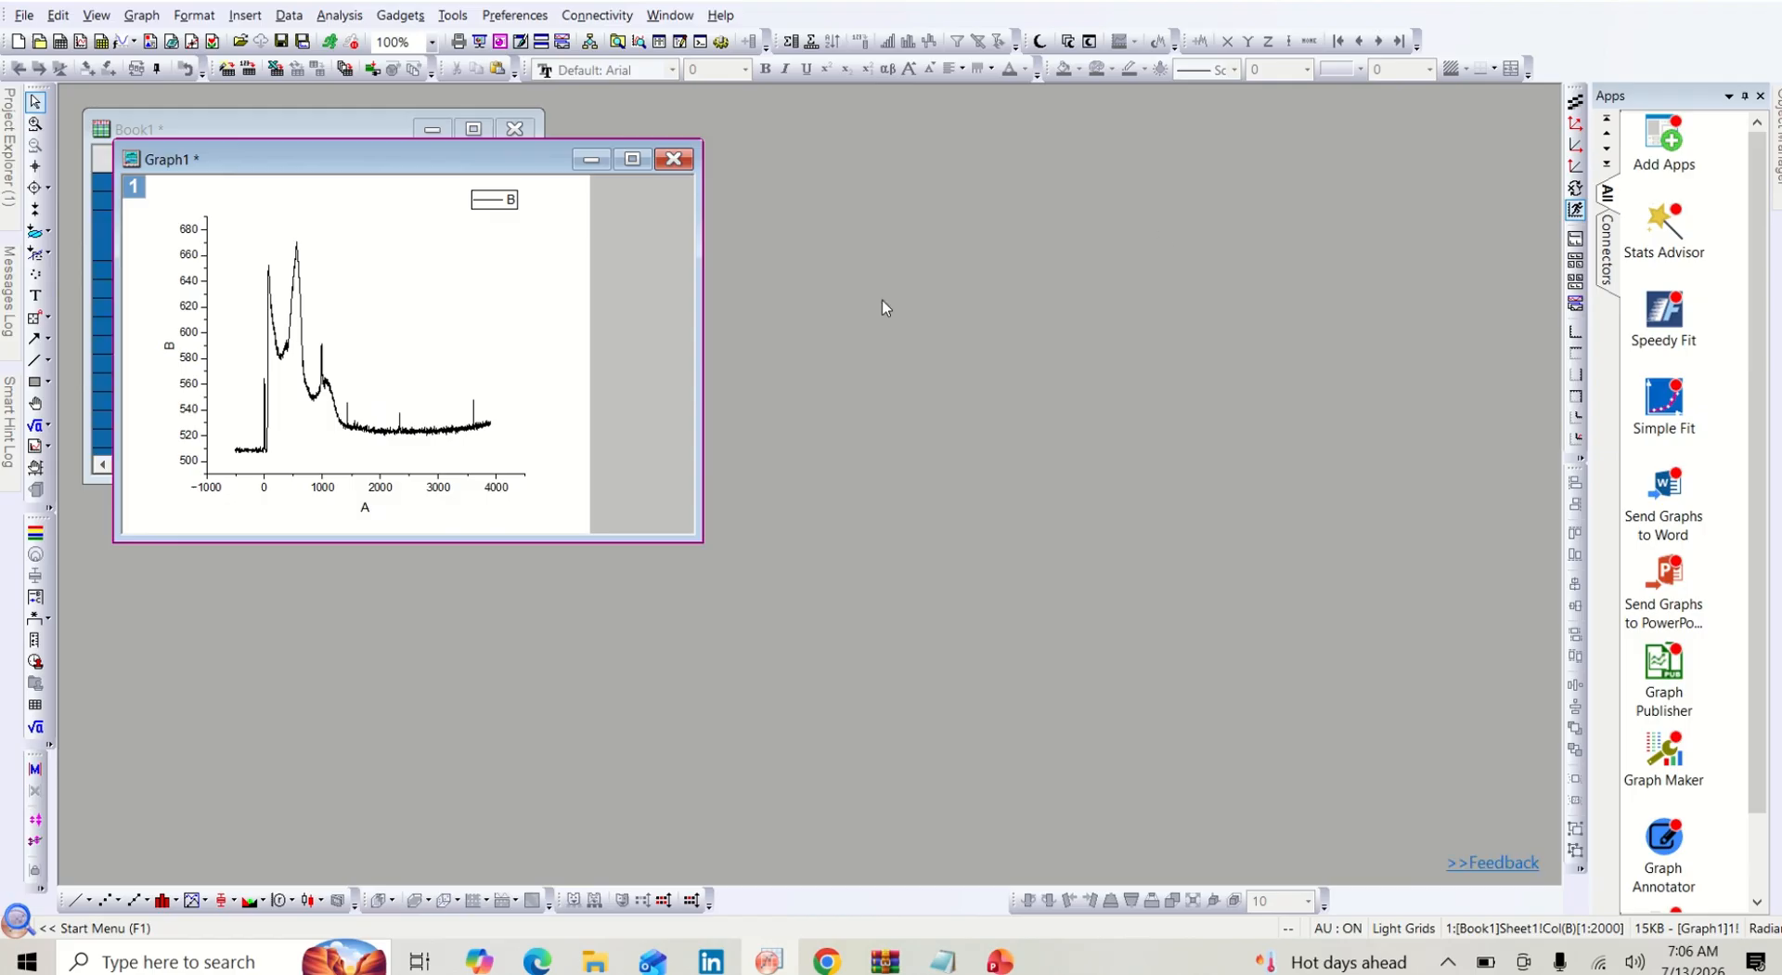
drag(447, 156, 1037, 136)
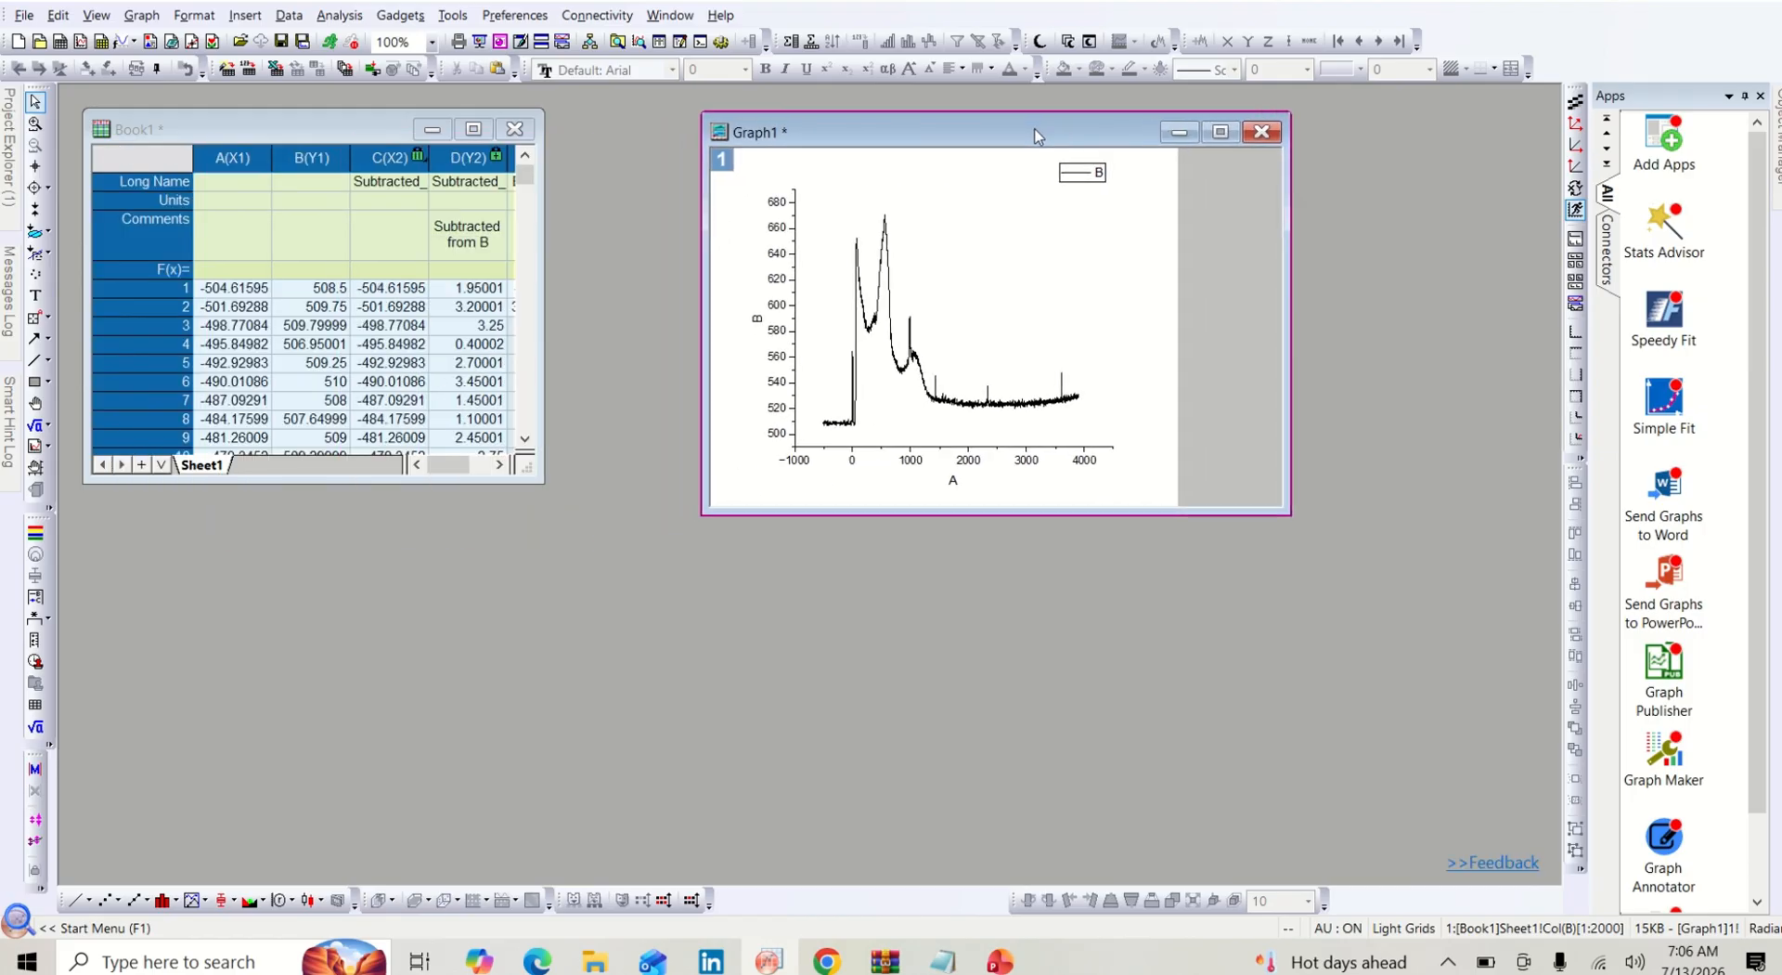
click(484, 134)
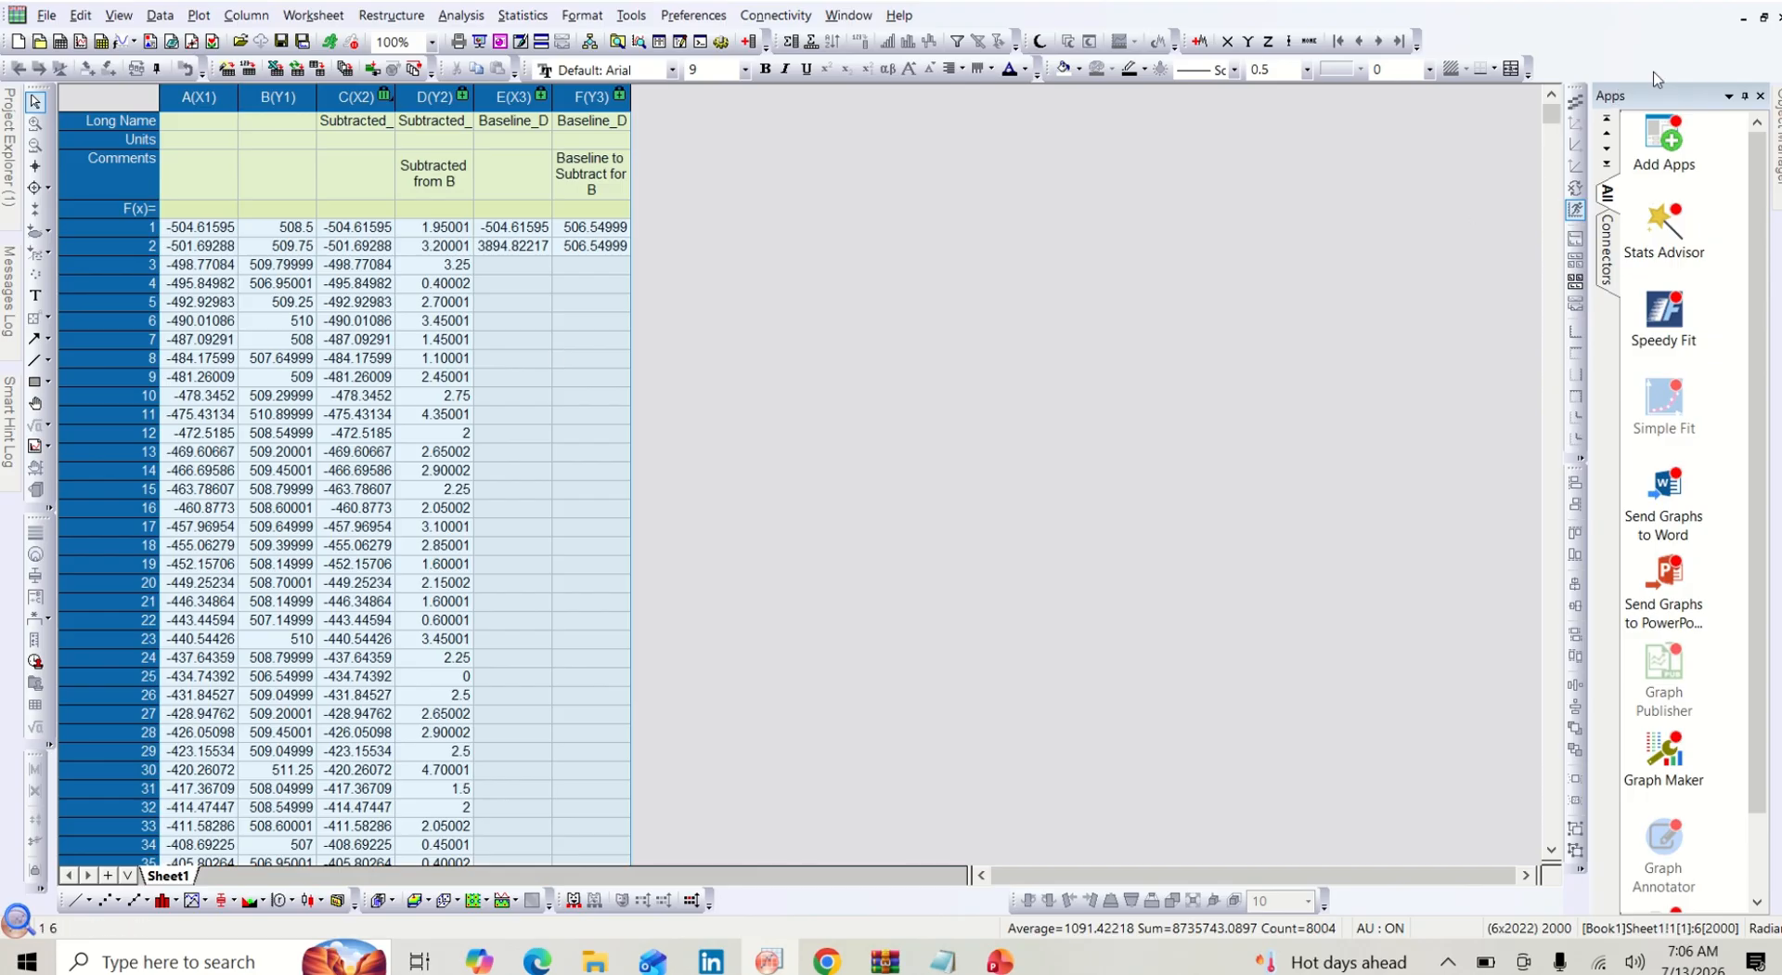
Delete the graph window of the original, unsubtracted data
click(1763, 18)
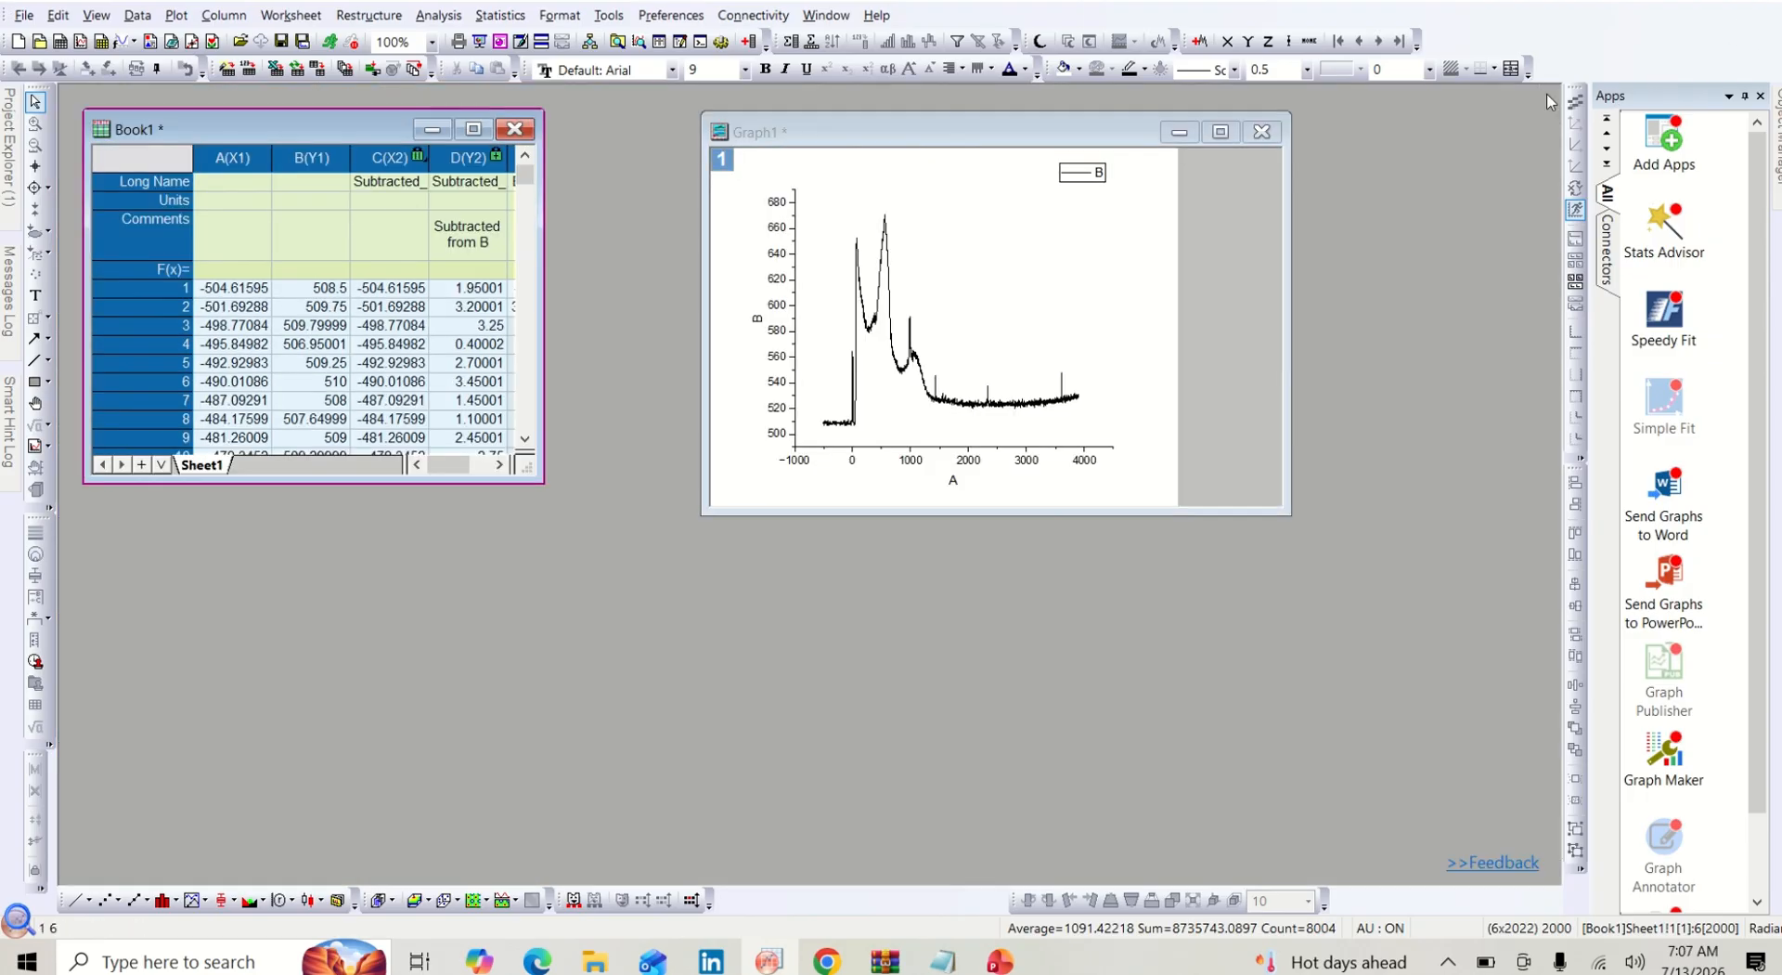
click(1258, 138)
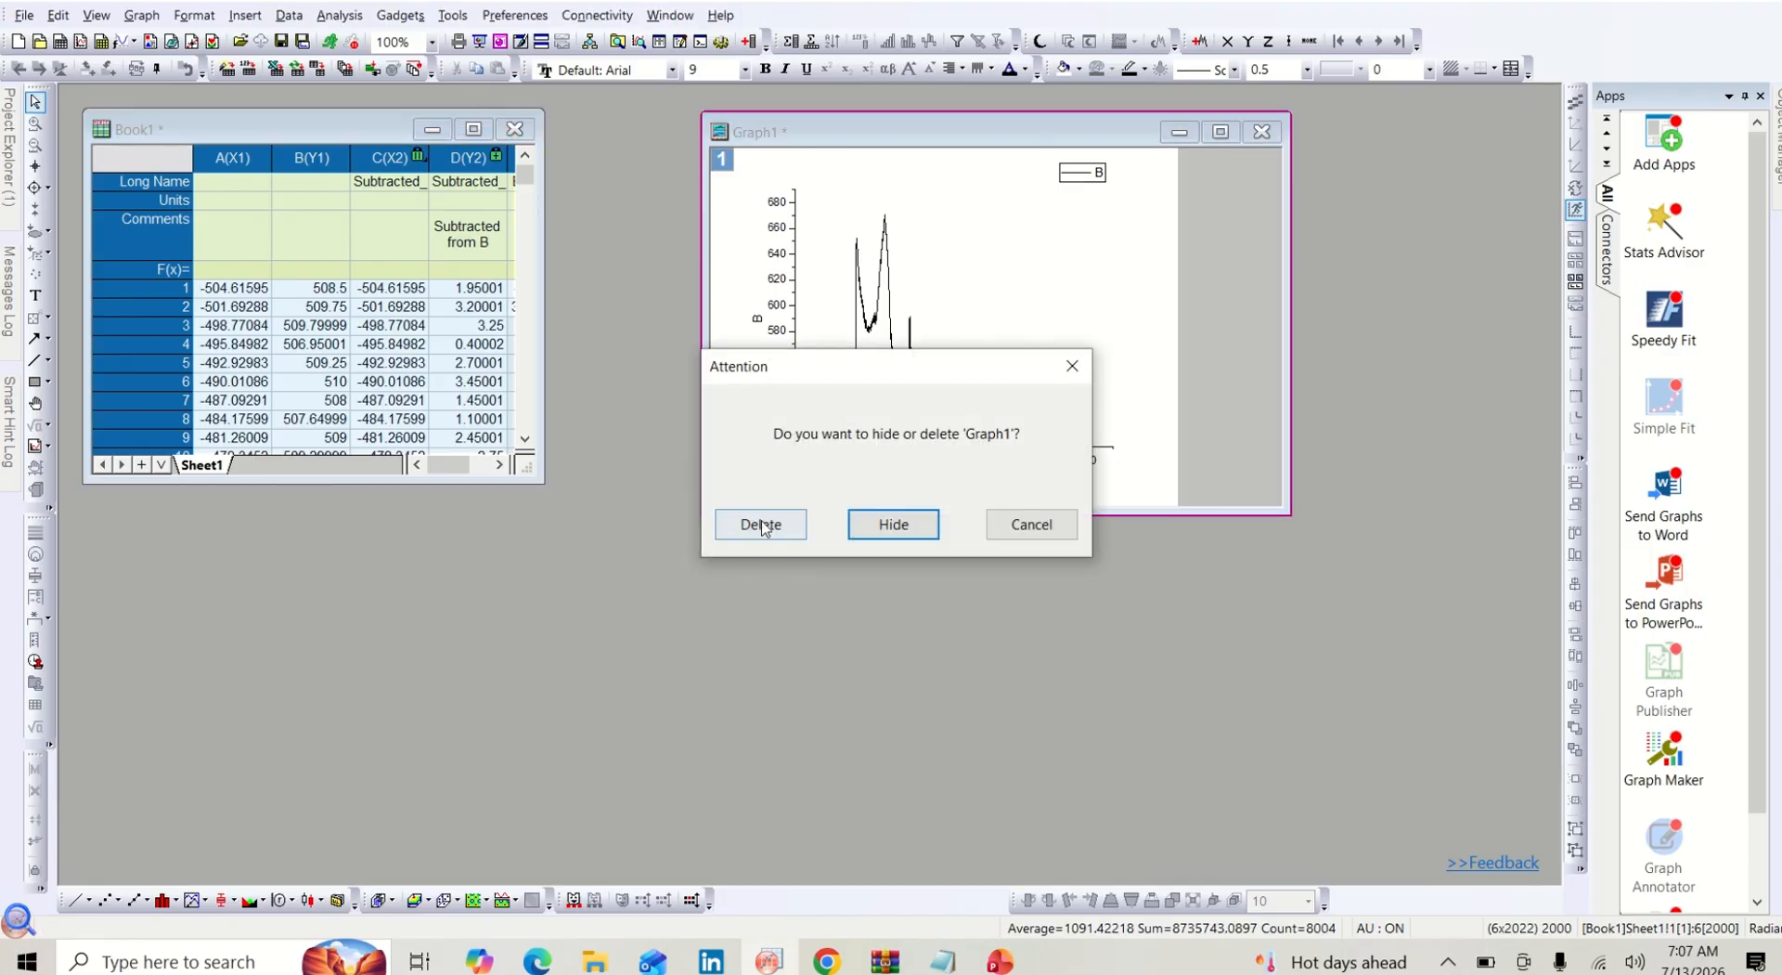
click(761, 524)
Plot the baseline-subtracted columns C(X2) and D(Y2) as a basic 2D line graph
click(474, 129)
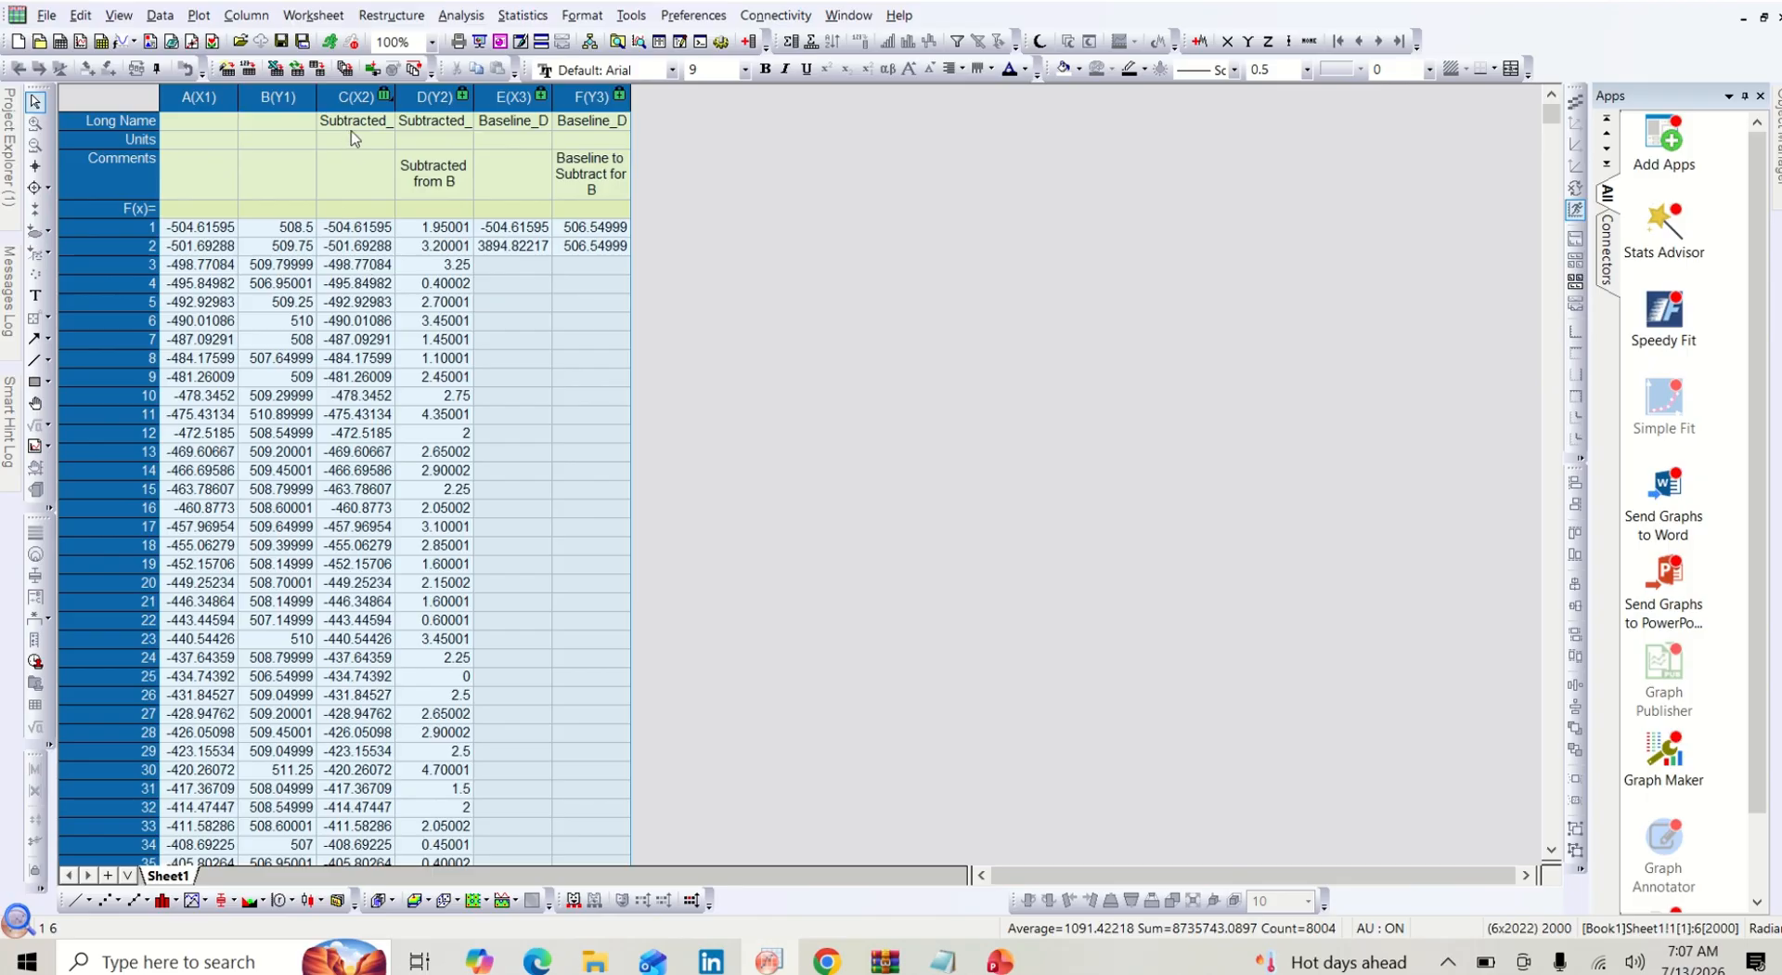
click(328, 91)
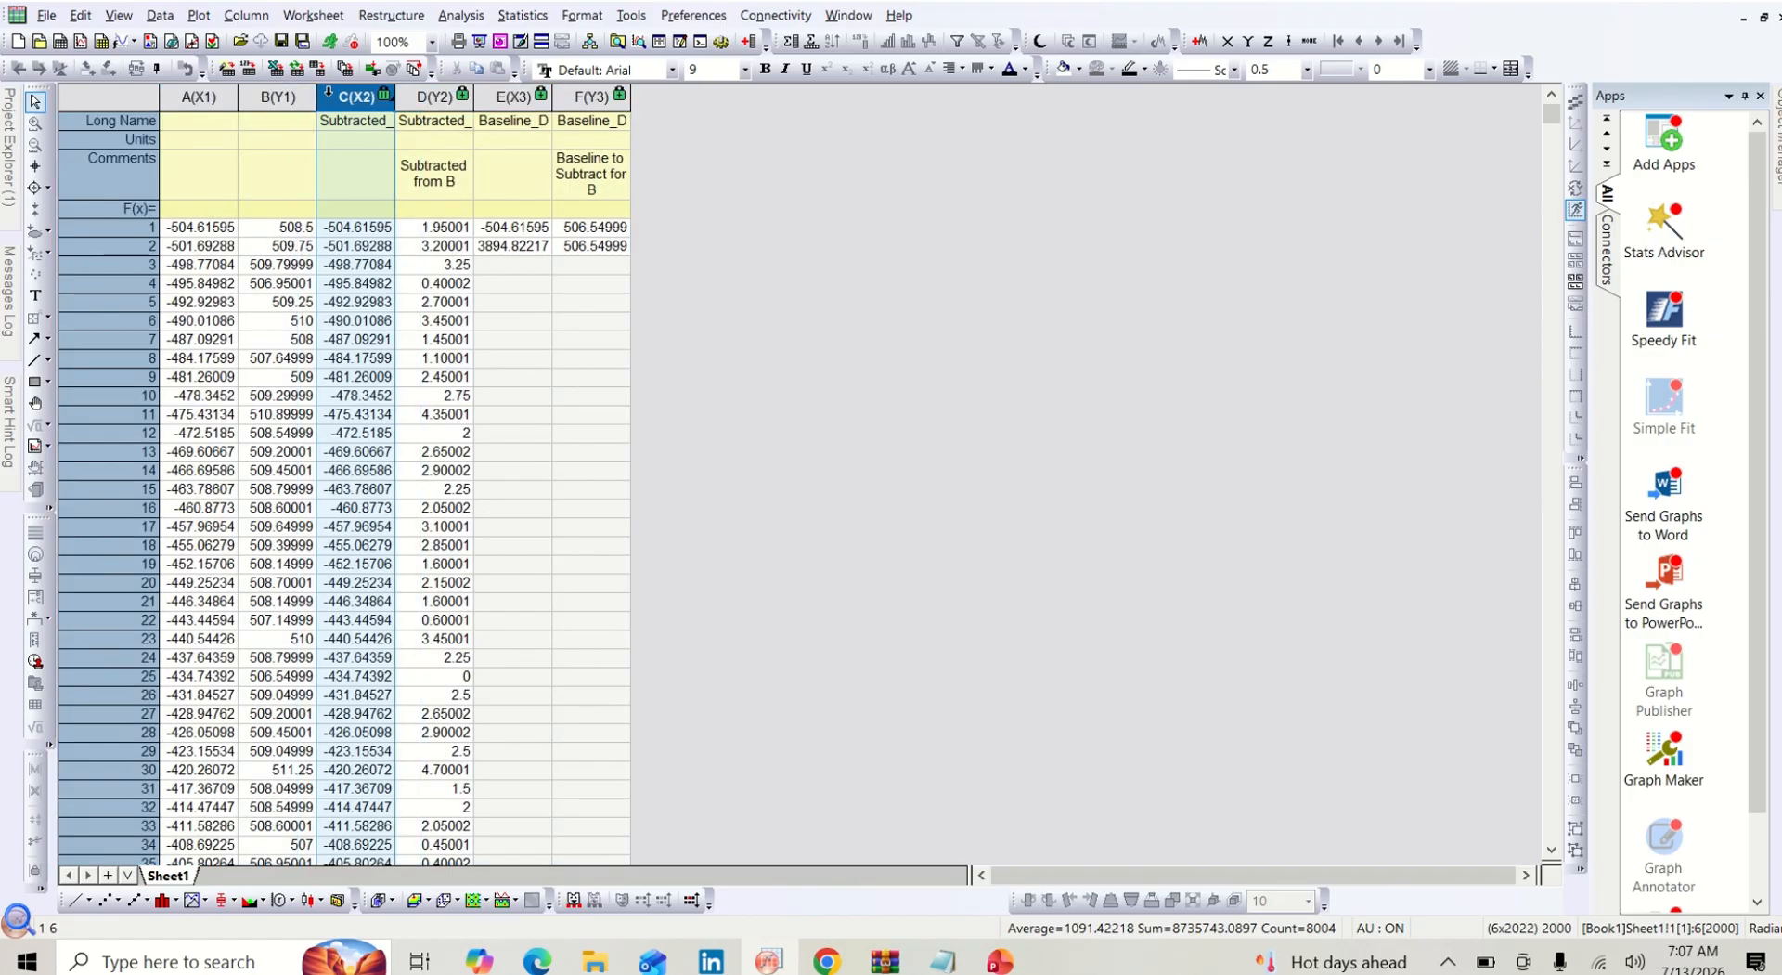
click(412, 88)
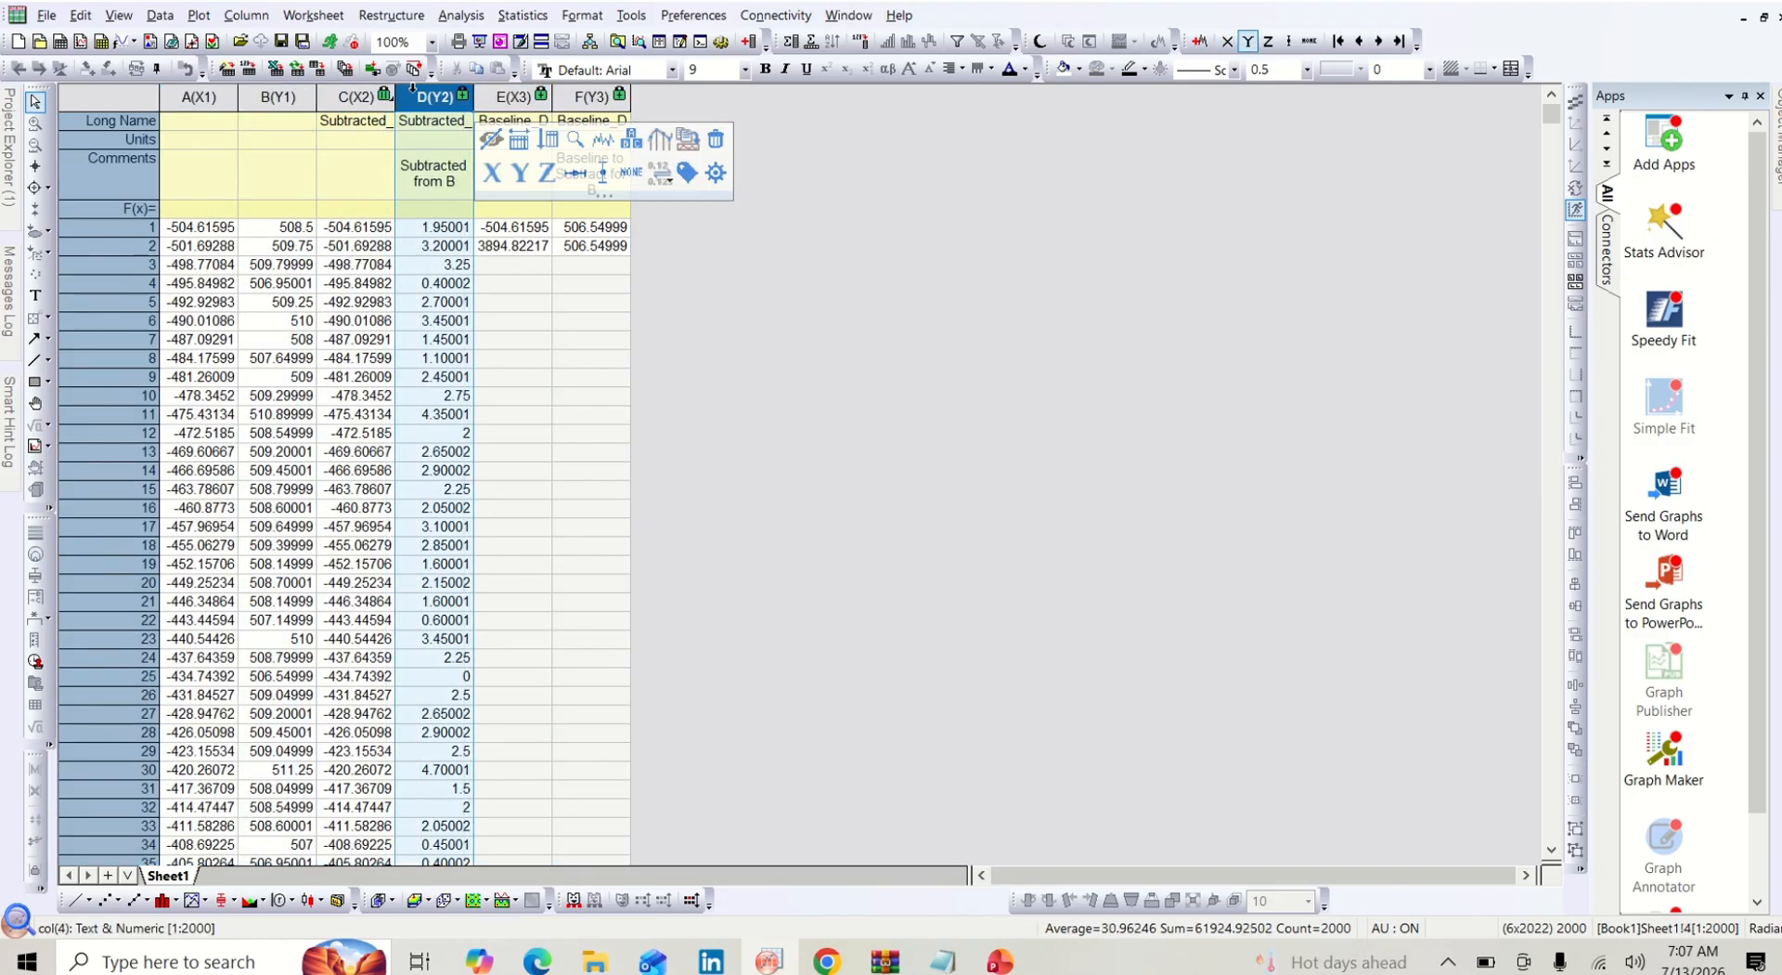
drag(342, 94, 412, 95)
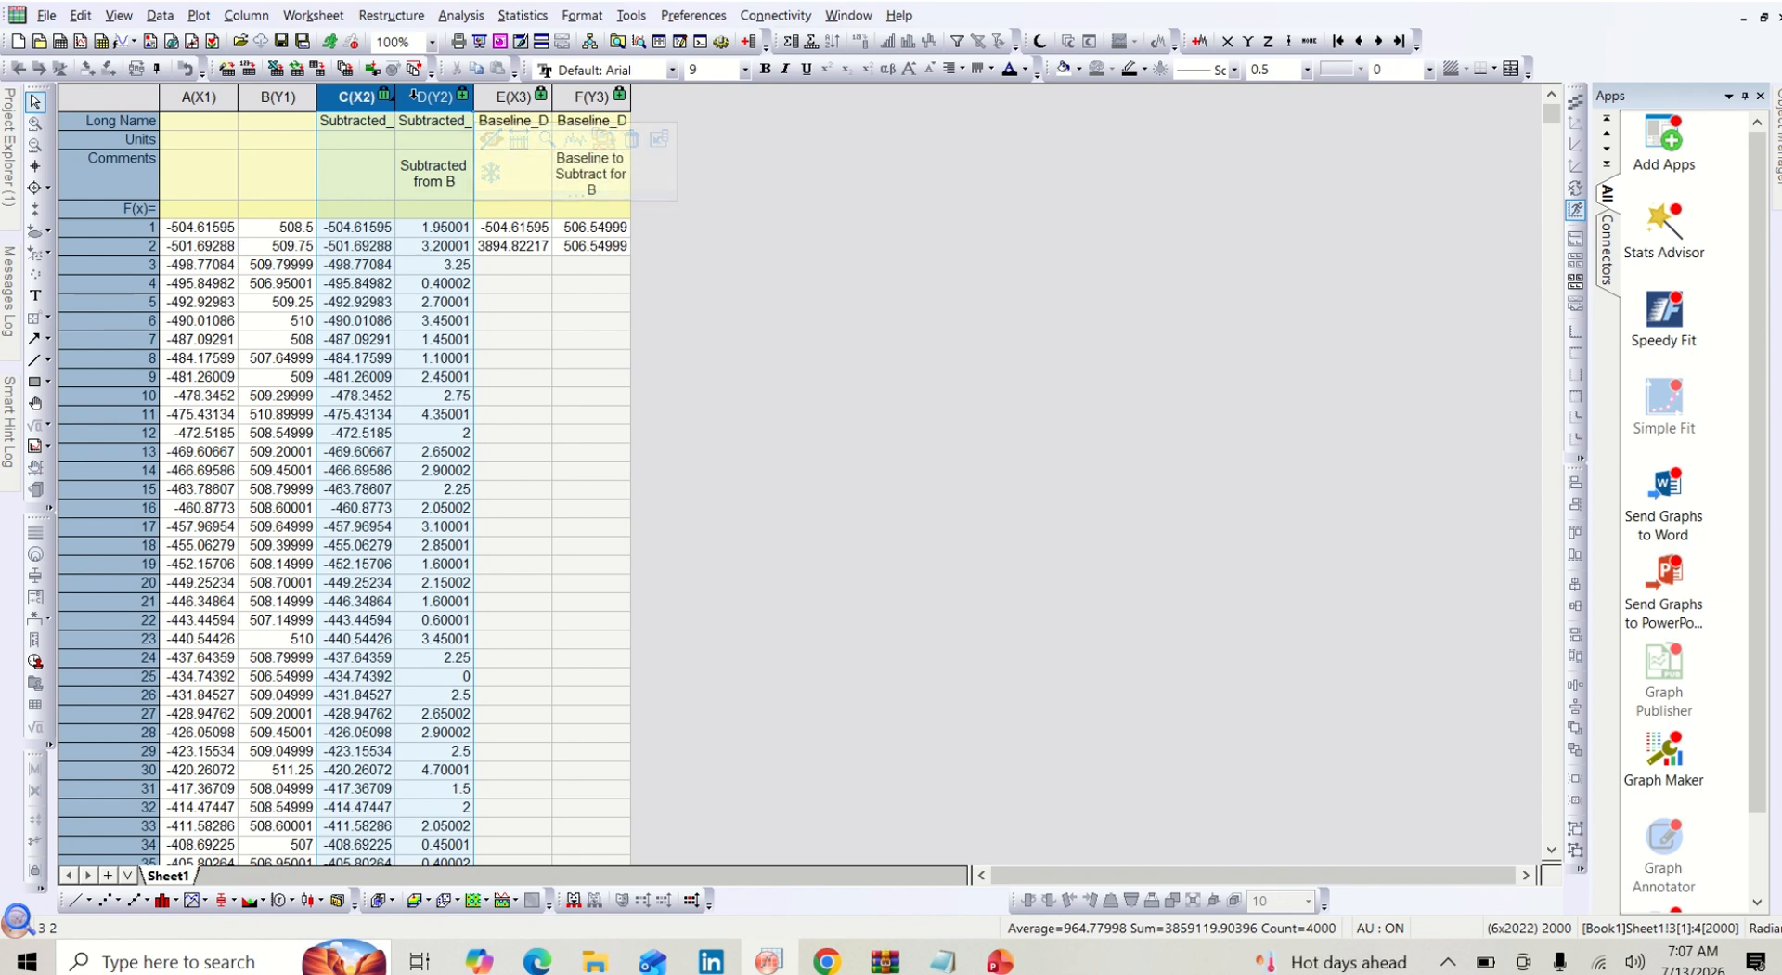
click(198, 16)
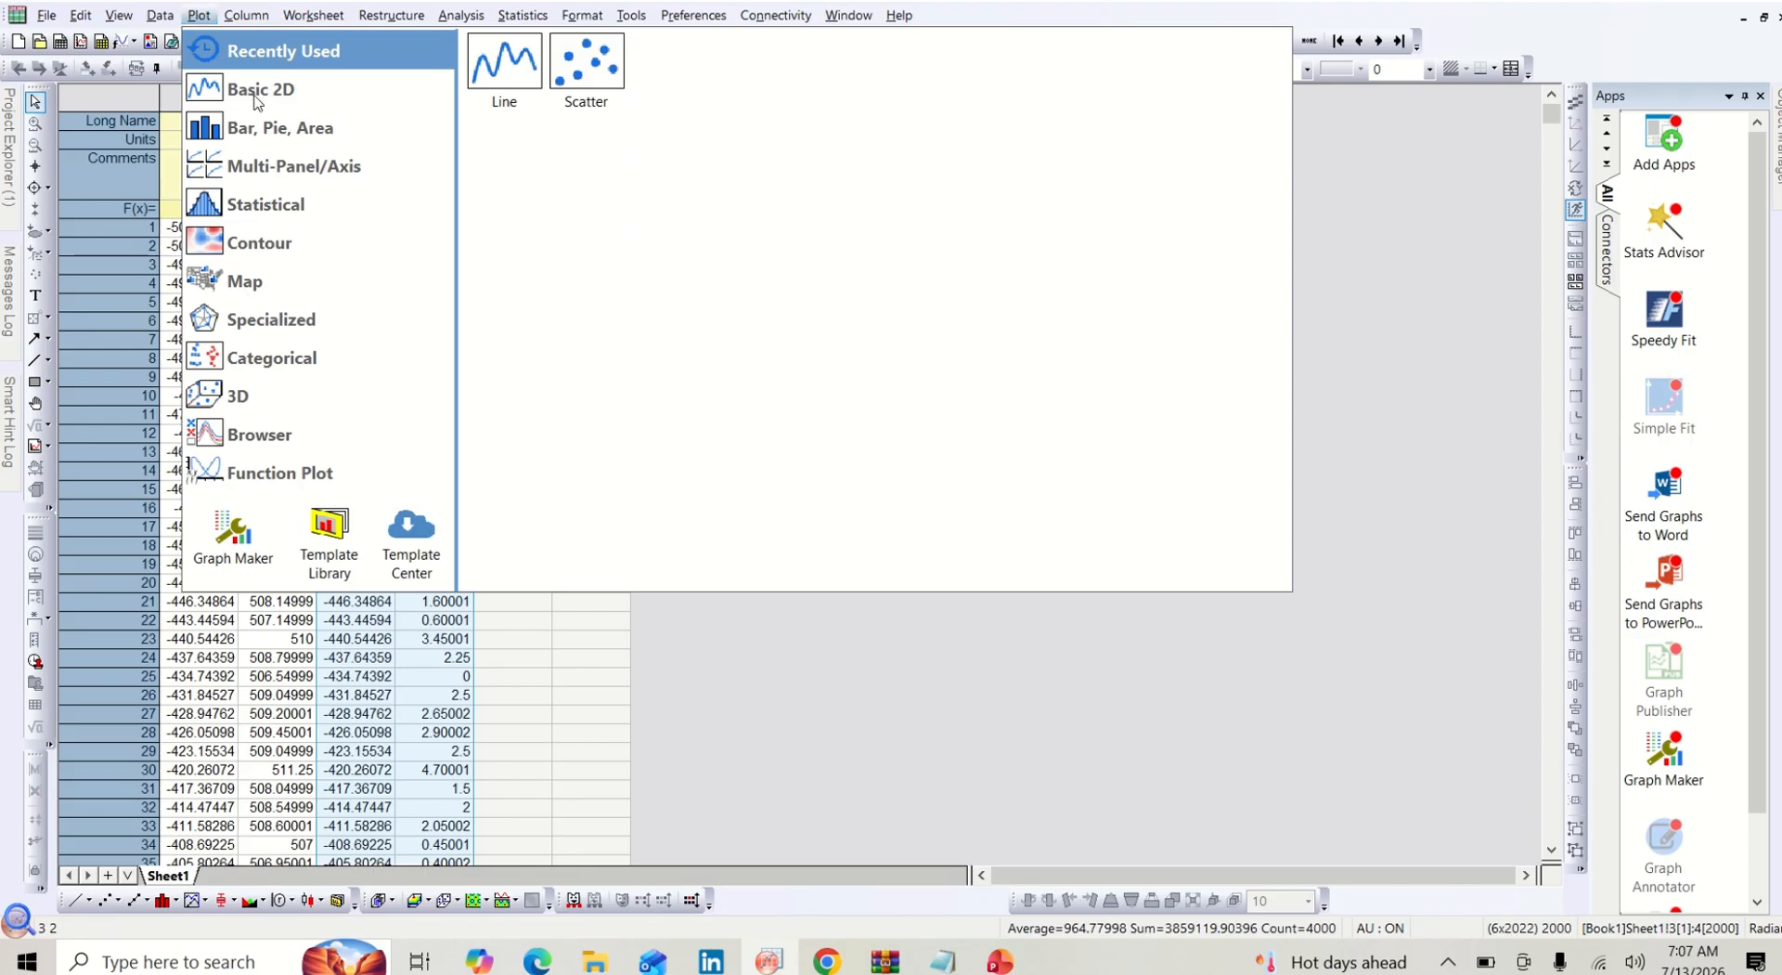
mouse_move(257, 96)
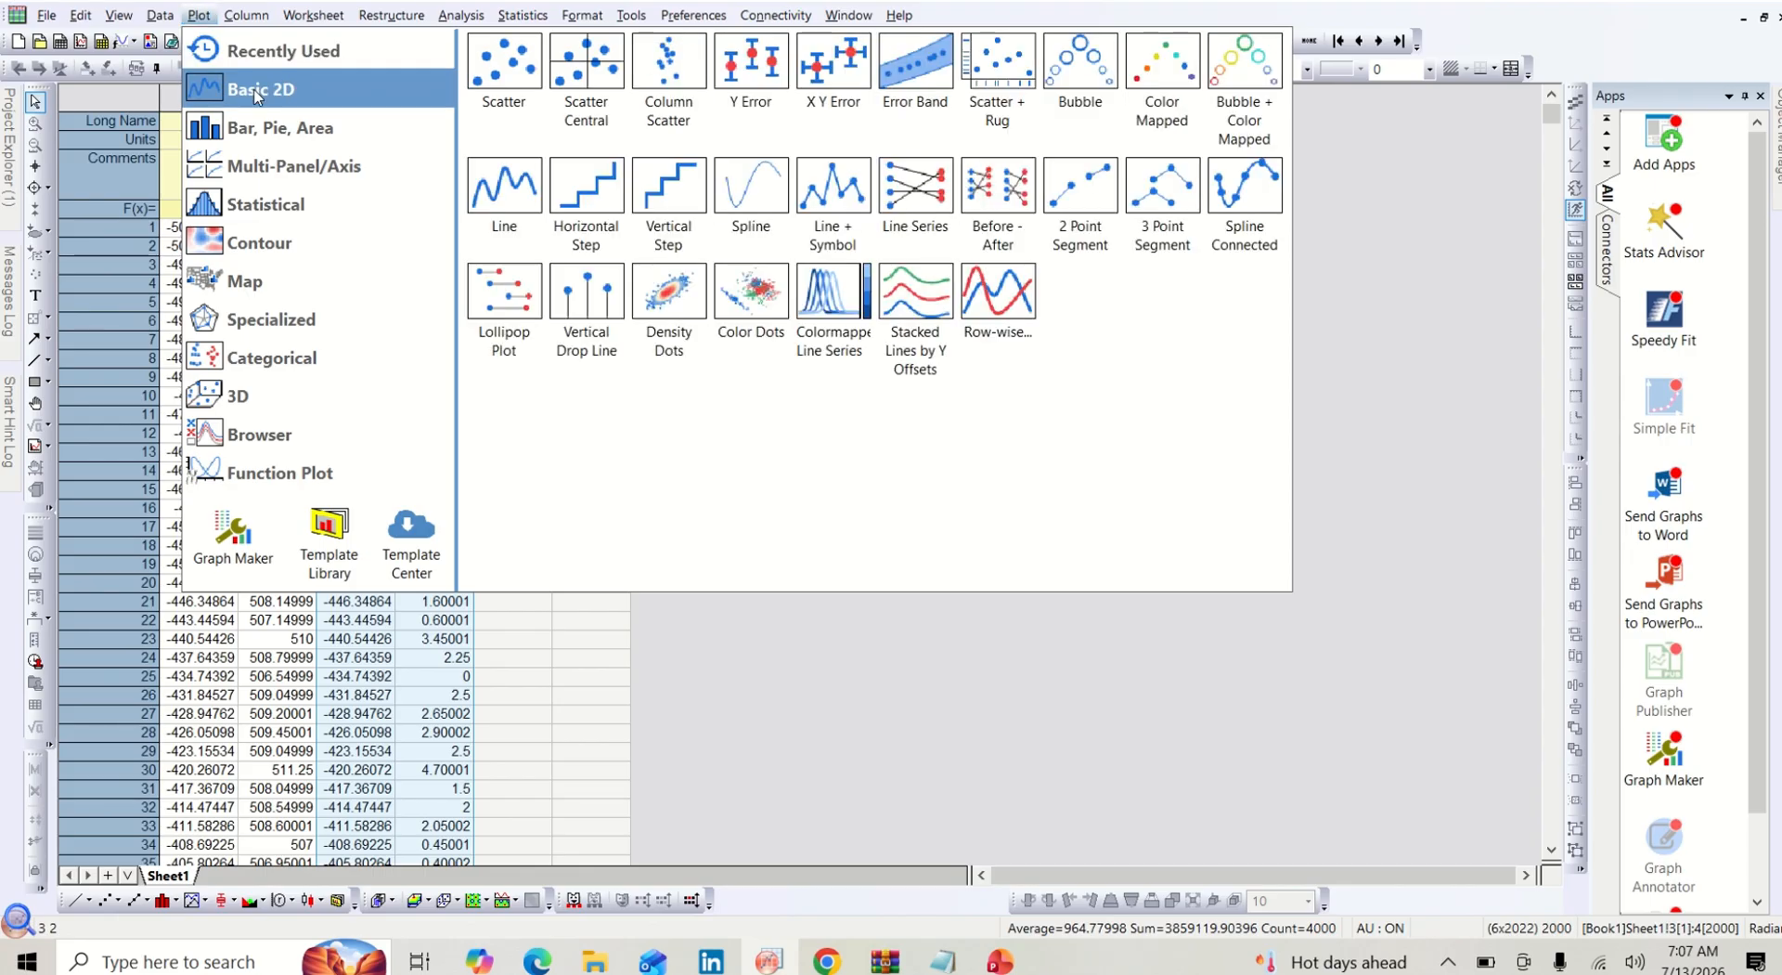
click(492, 209)
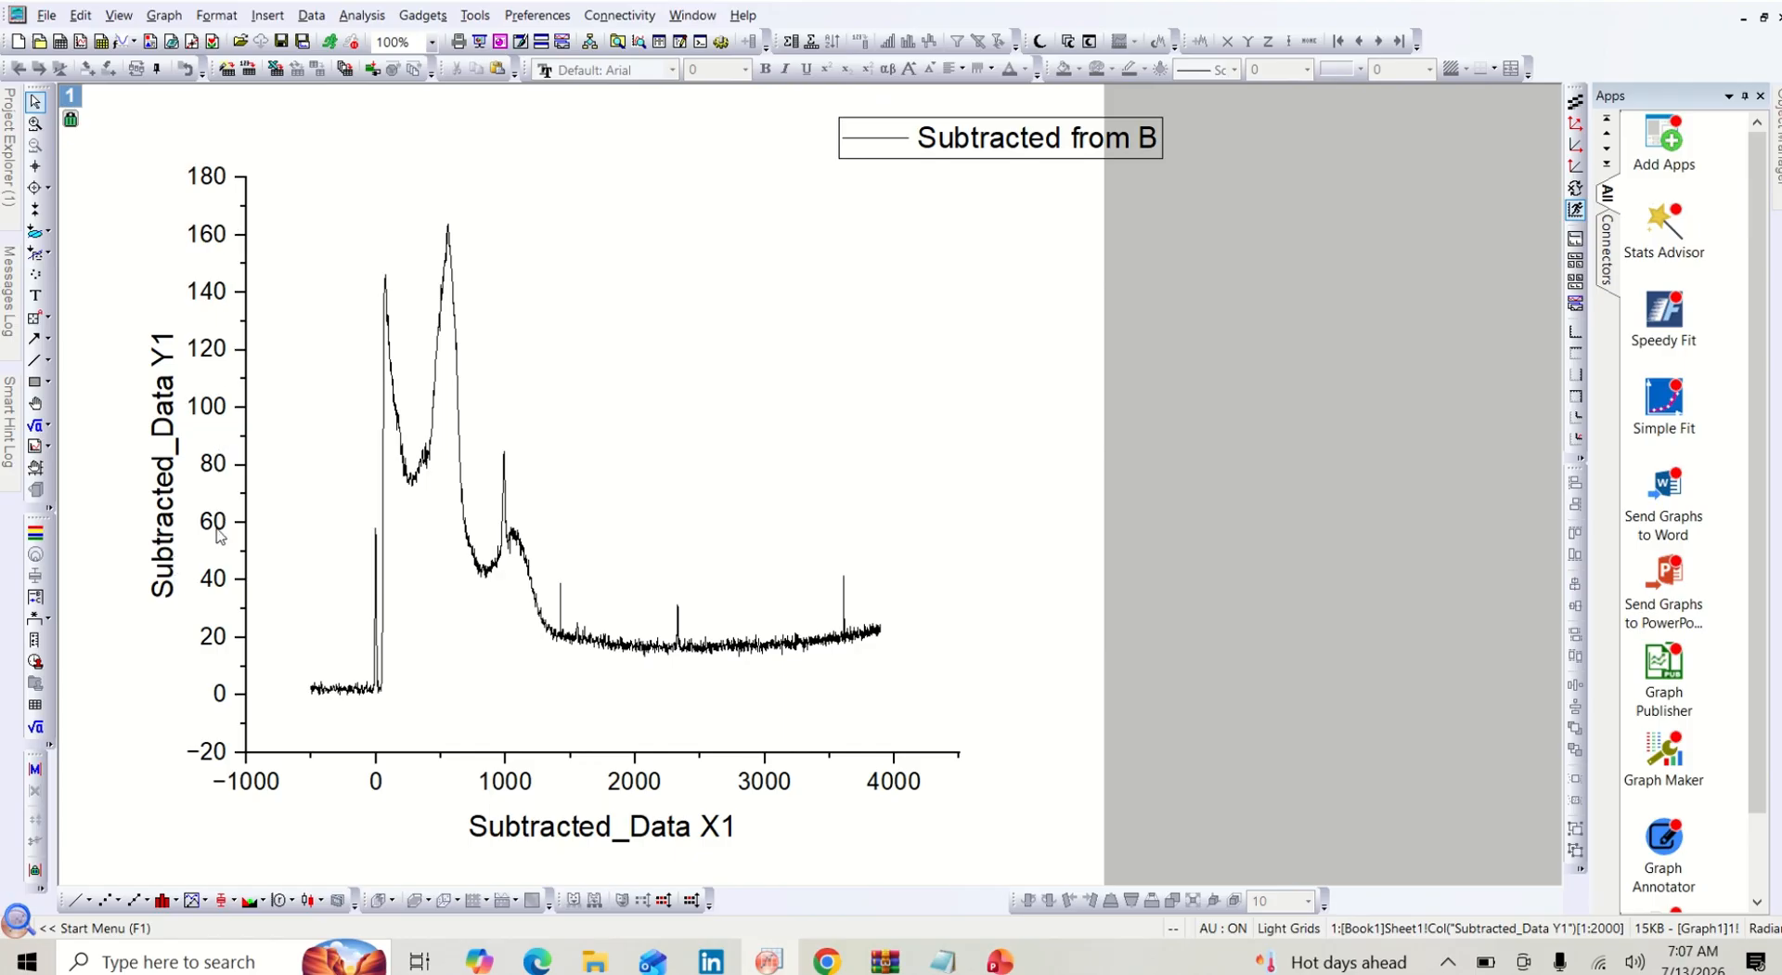
Normalize the baseline-subtracted curve with the Normalize to [0, 1] method, and restore the graph window to its smaller size
click(360, 19)
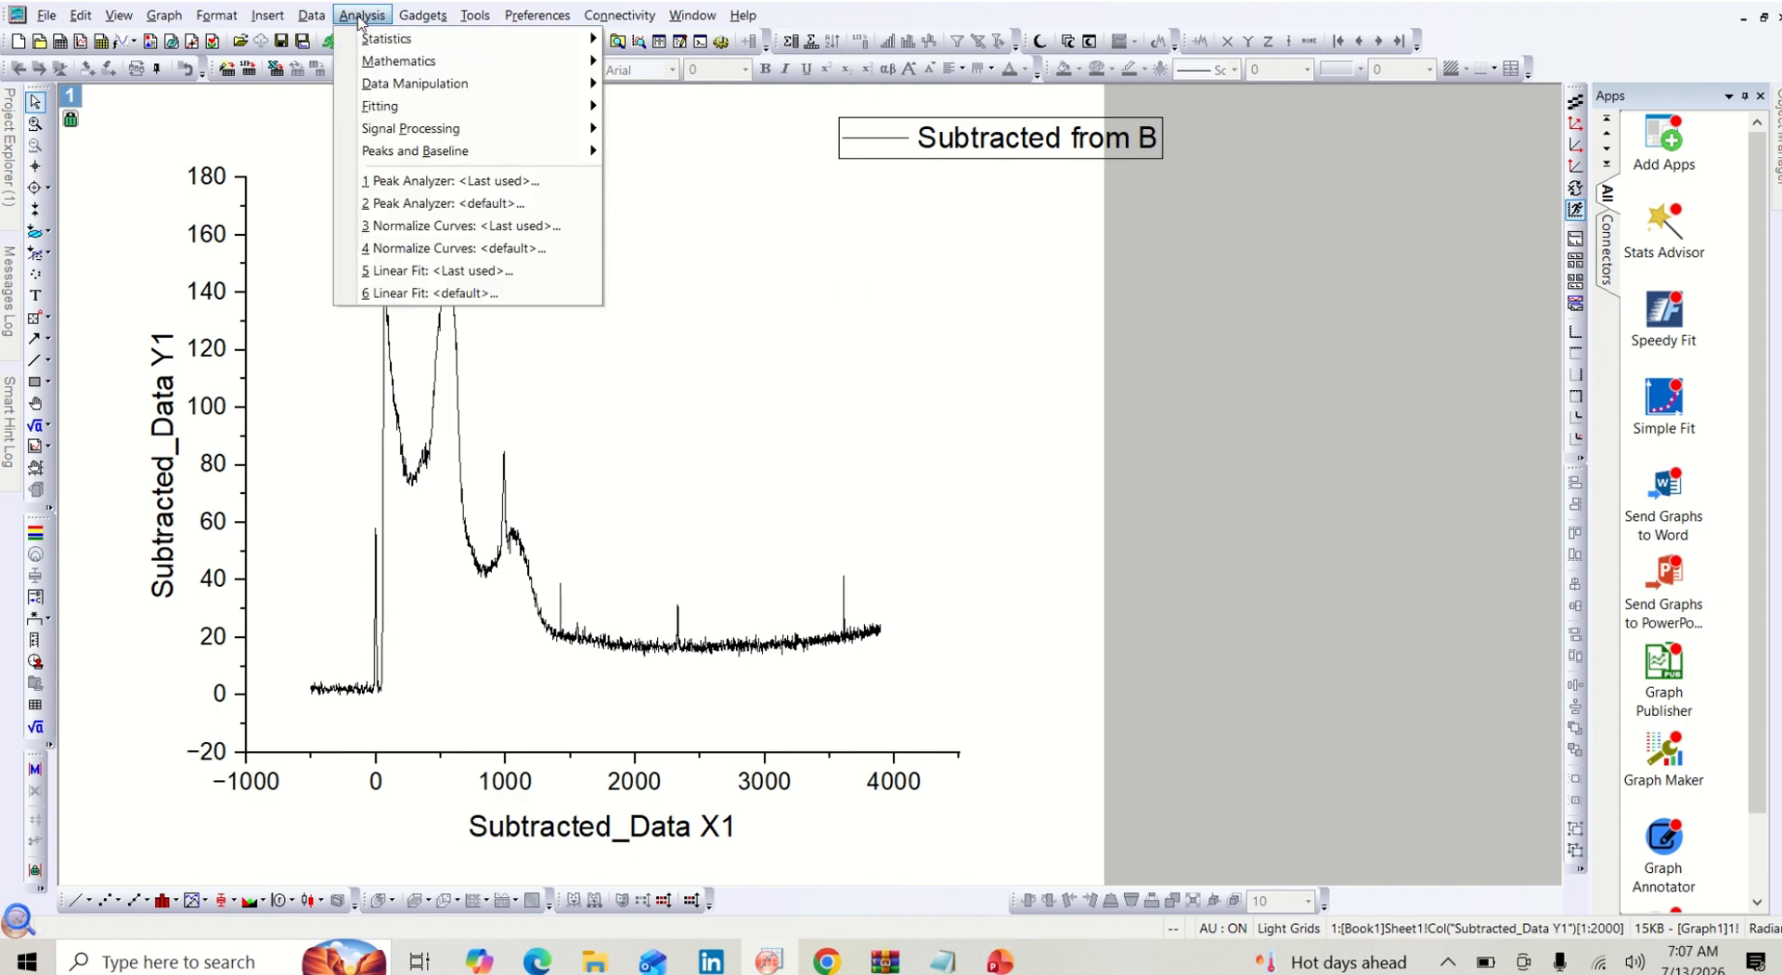
mouse_move(375, 63)
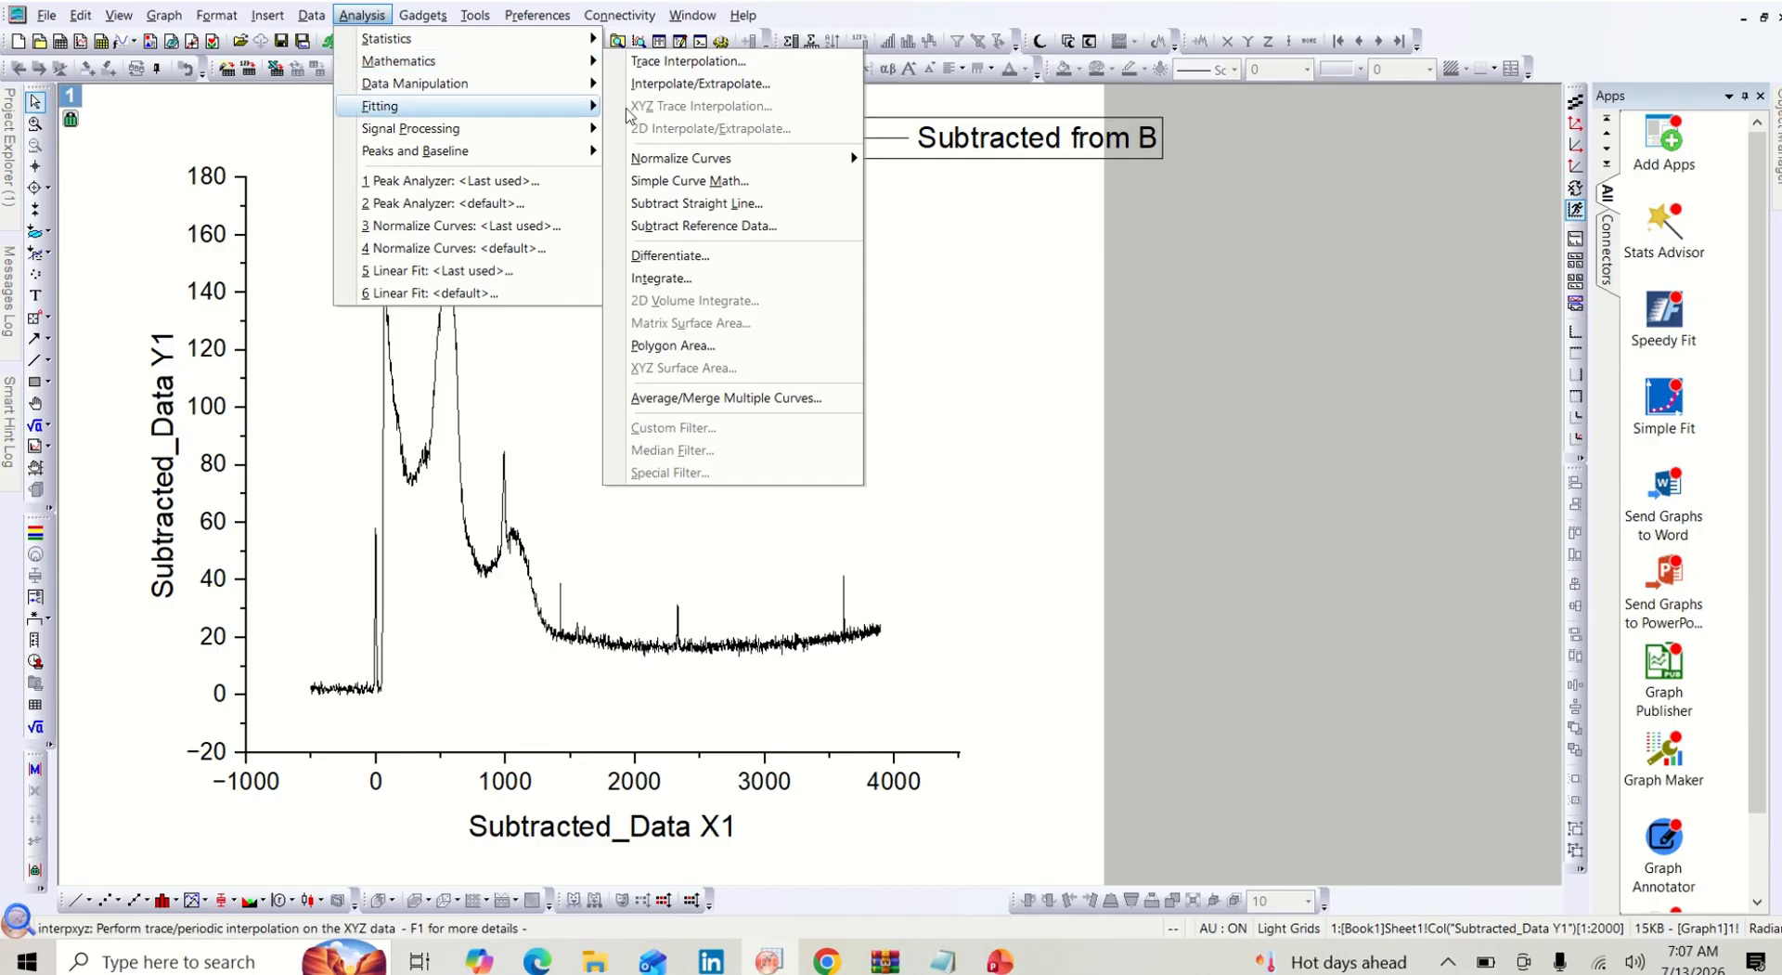
mouse_move(691, 165)
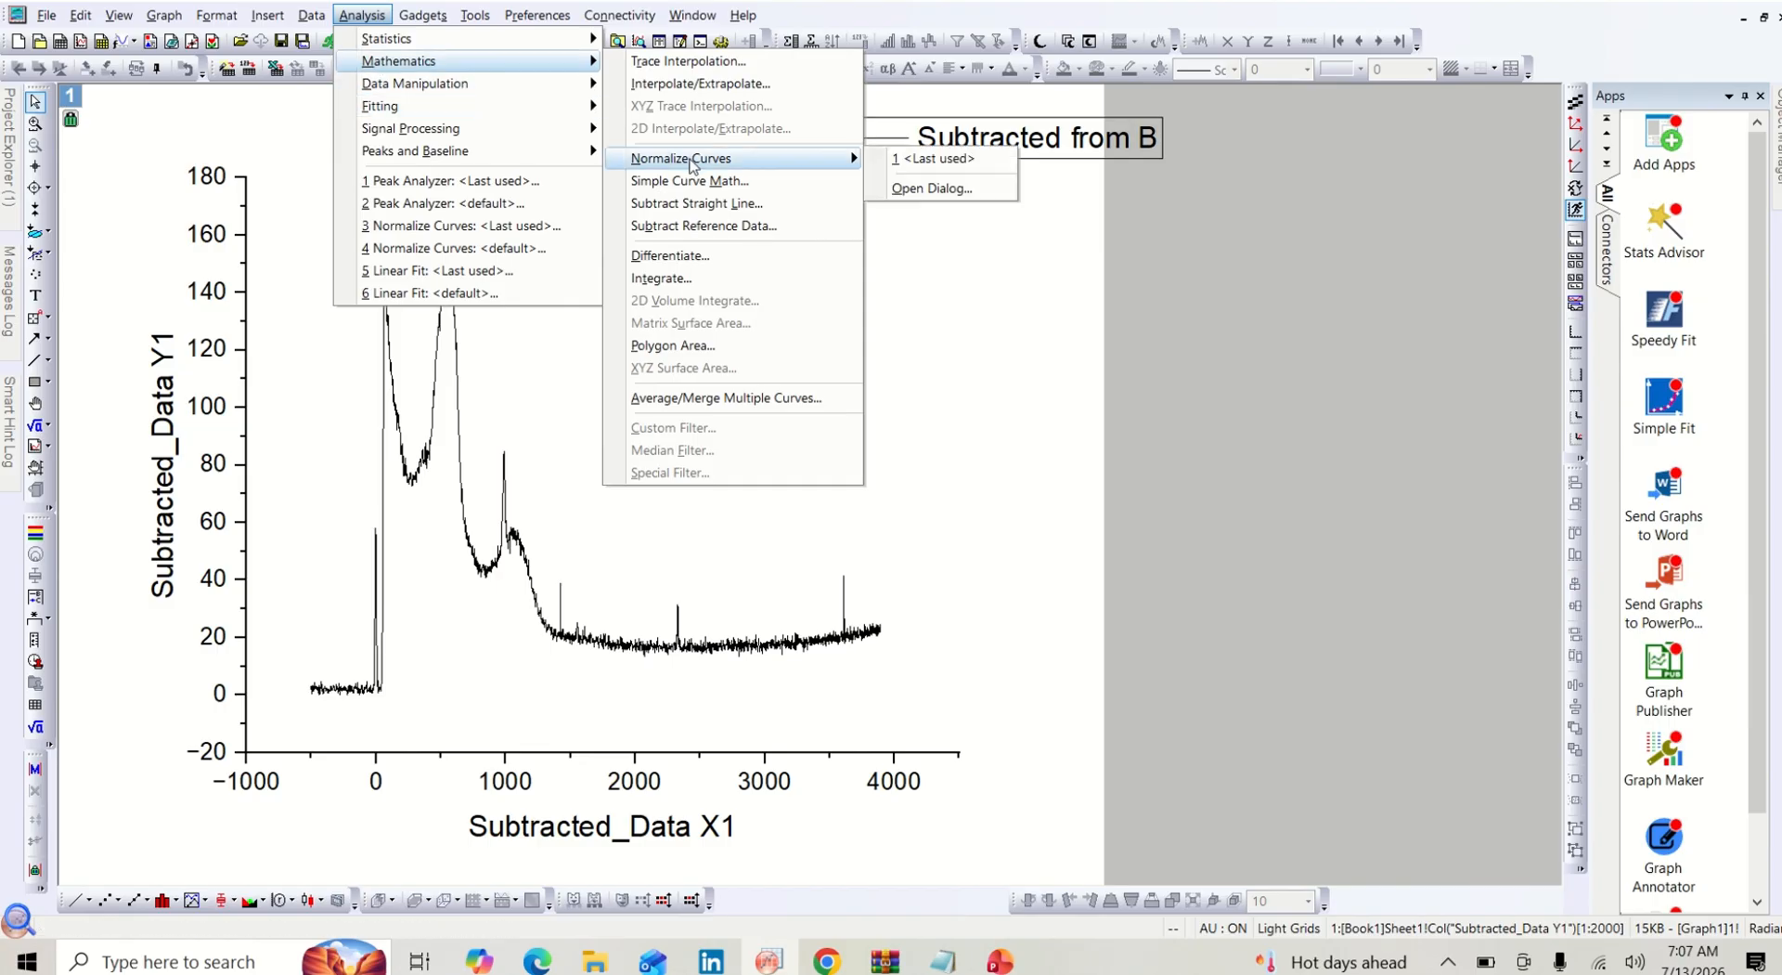
click(960, 188)
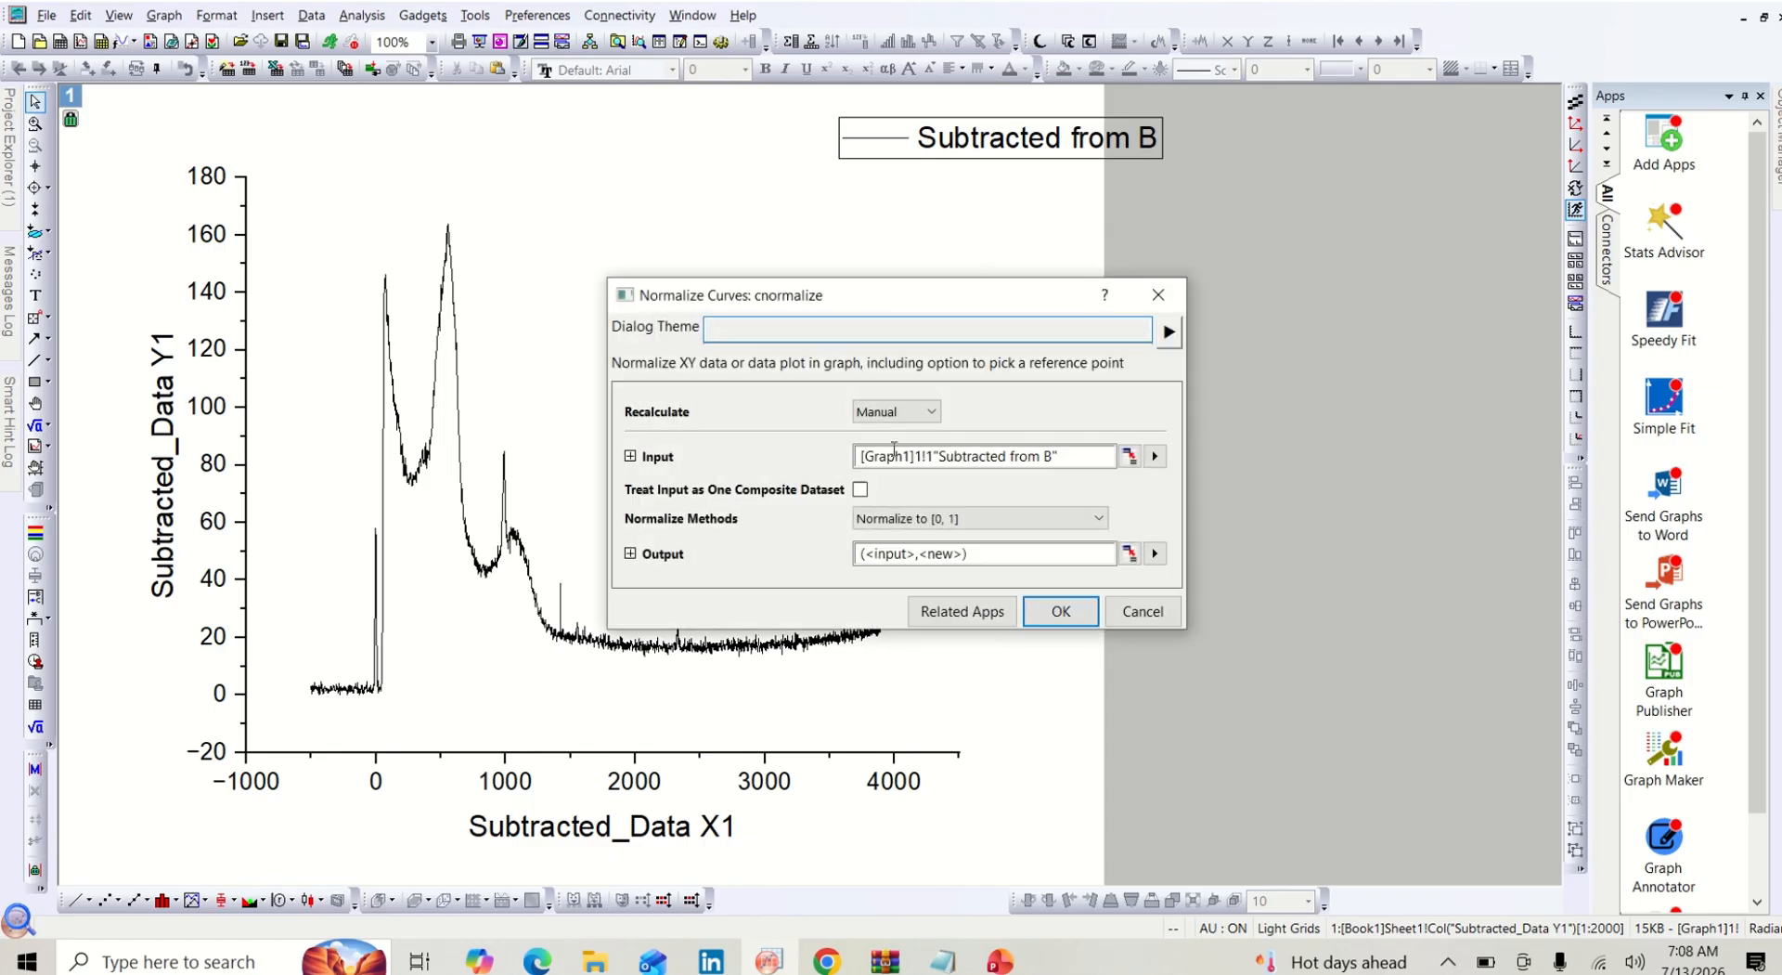
click(1099, 519)
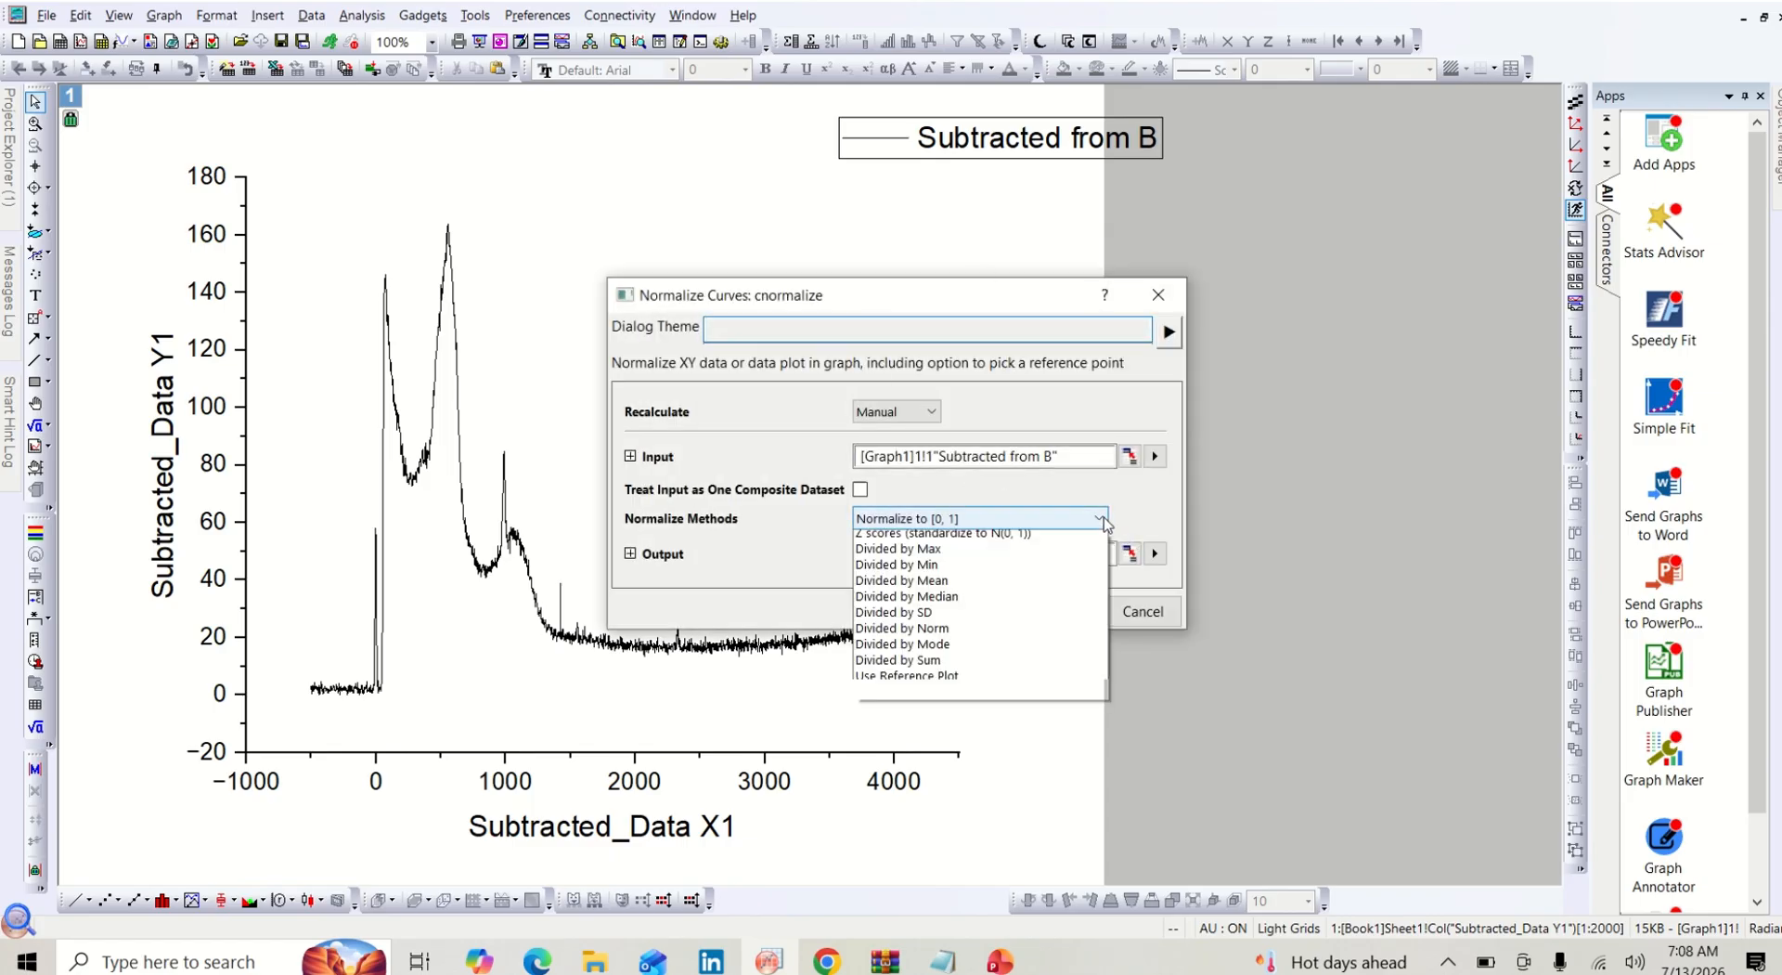
click(937, 555)
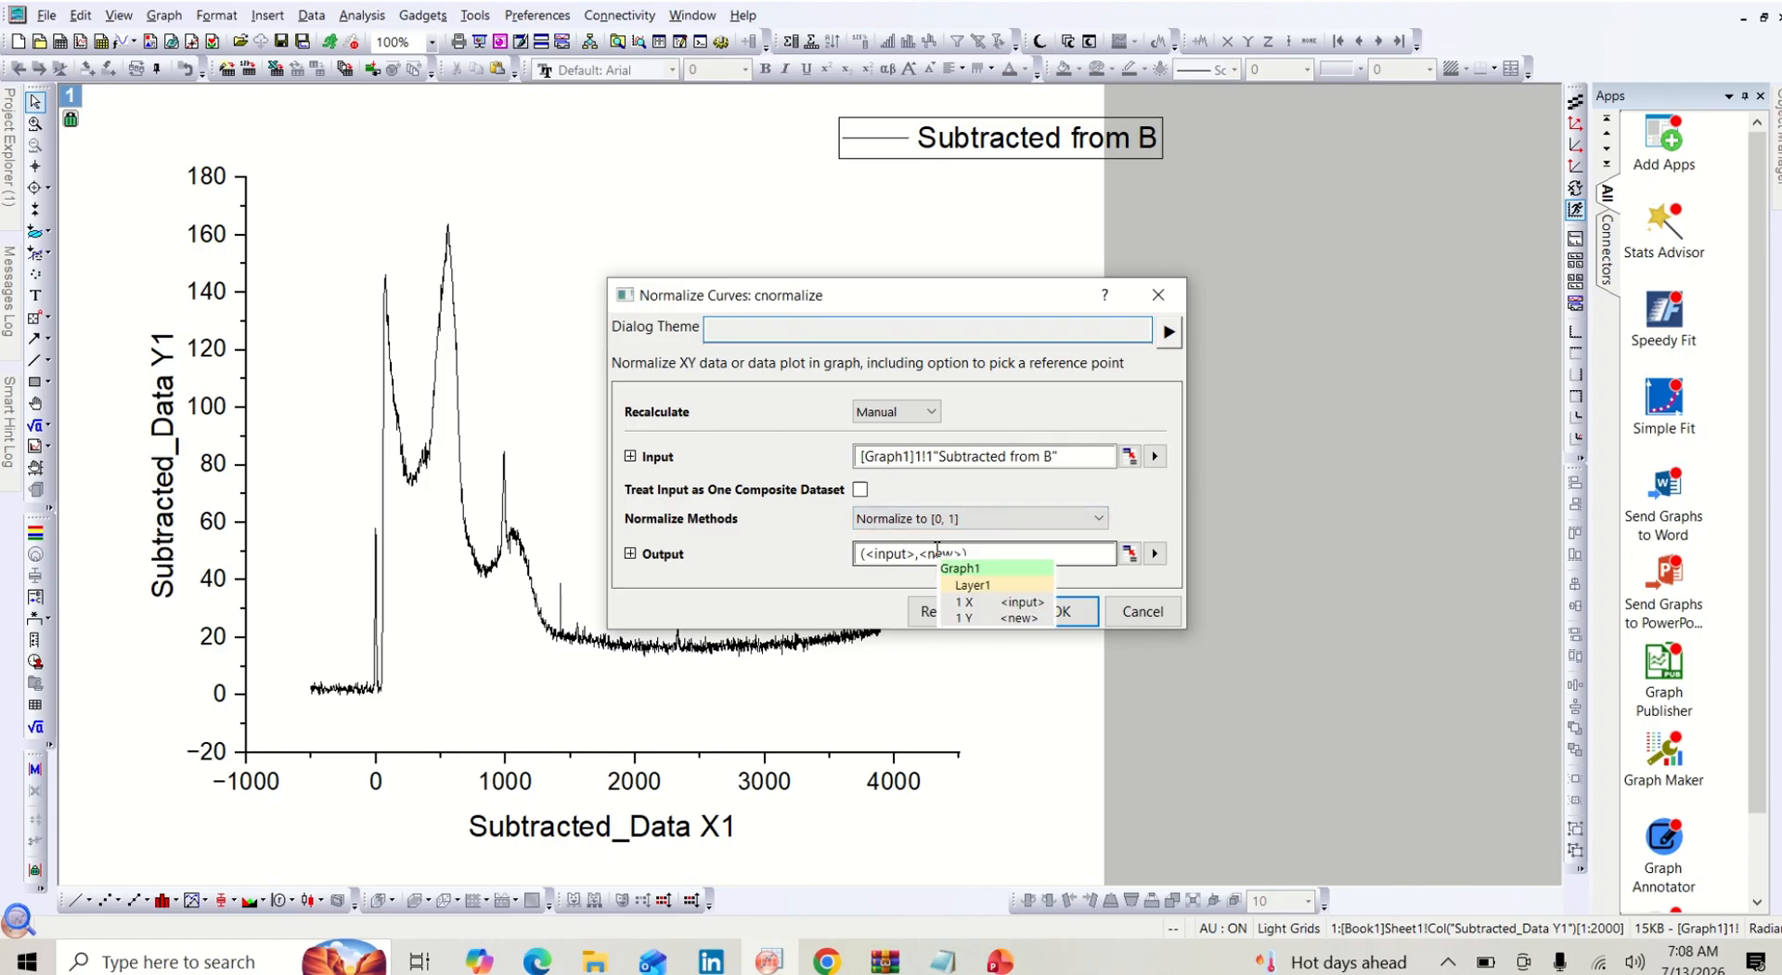
click(1061, 611)
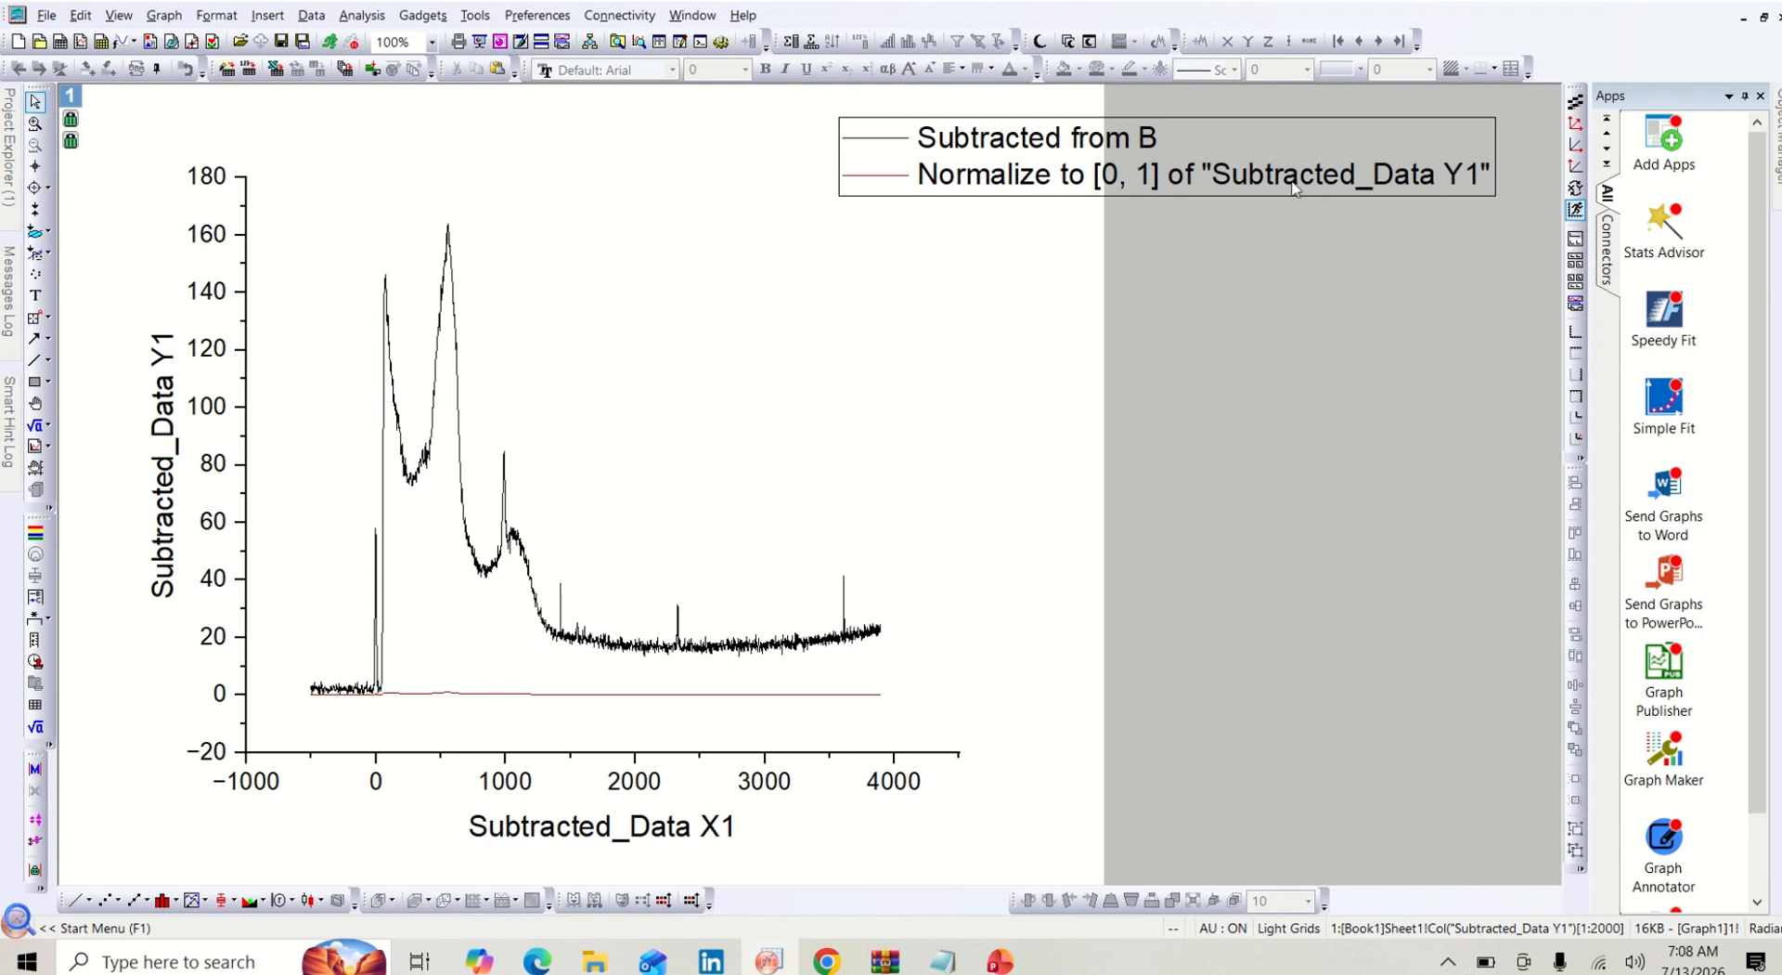
click(1762, 18)
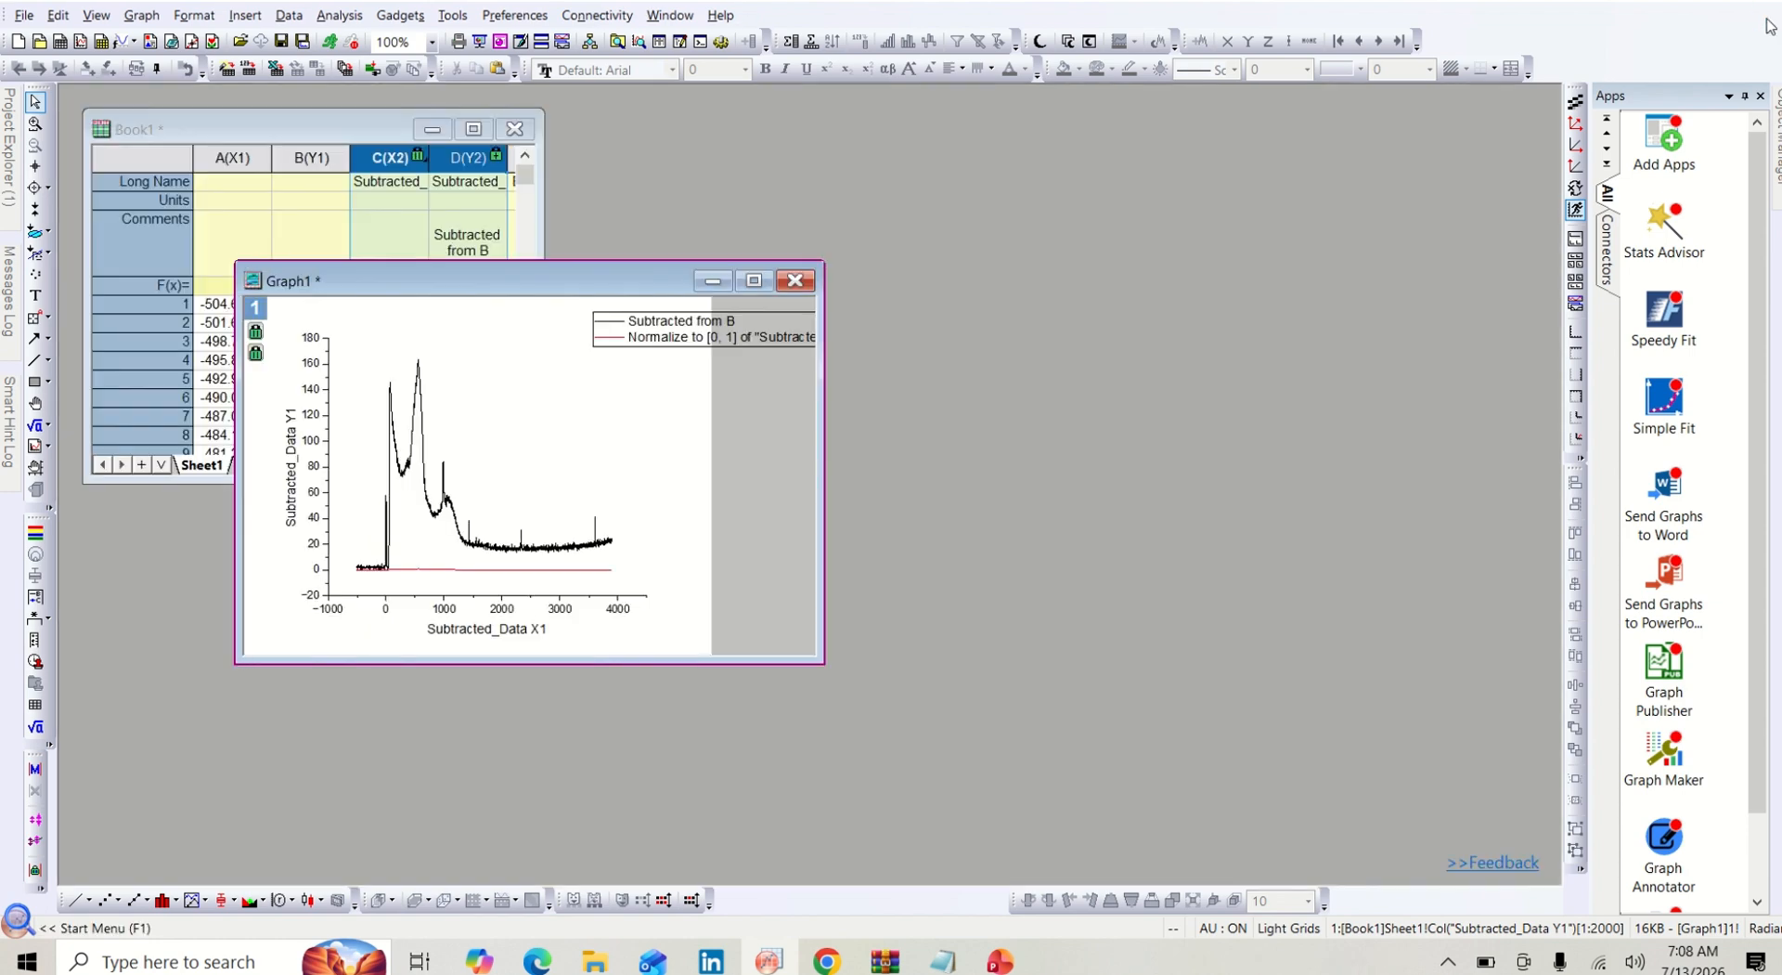
Delete the graph window combining the subtracted and normalized curves, and maximize the workbook
click(806, 277)
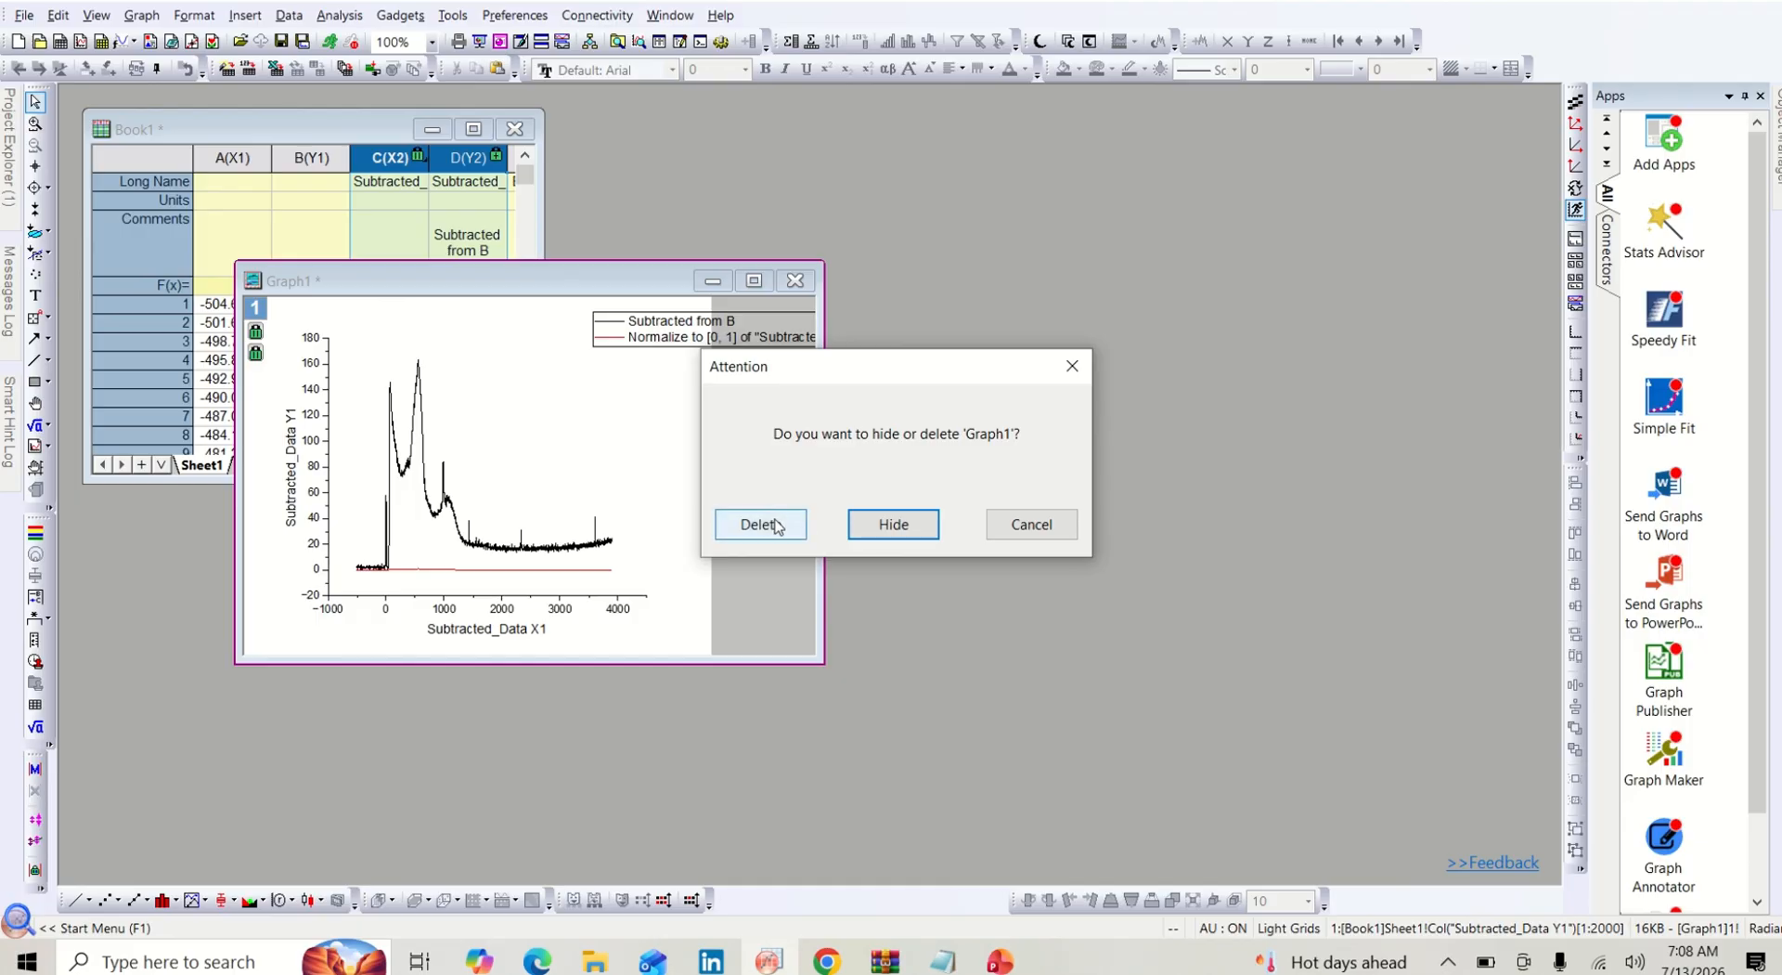
click(775, 525)
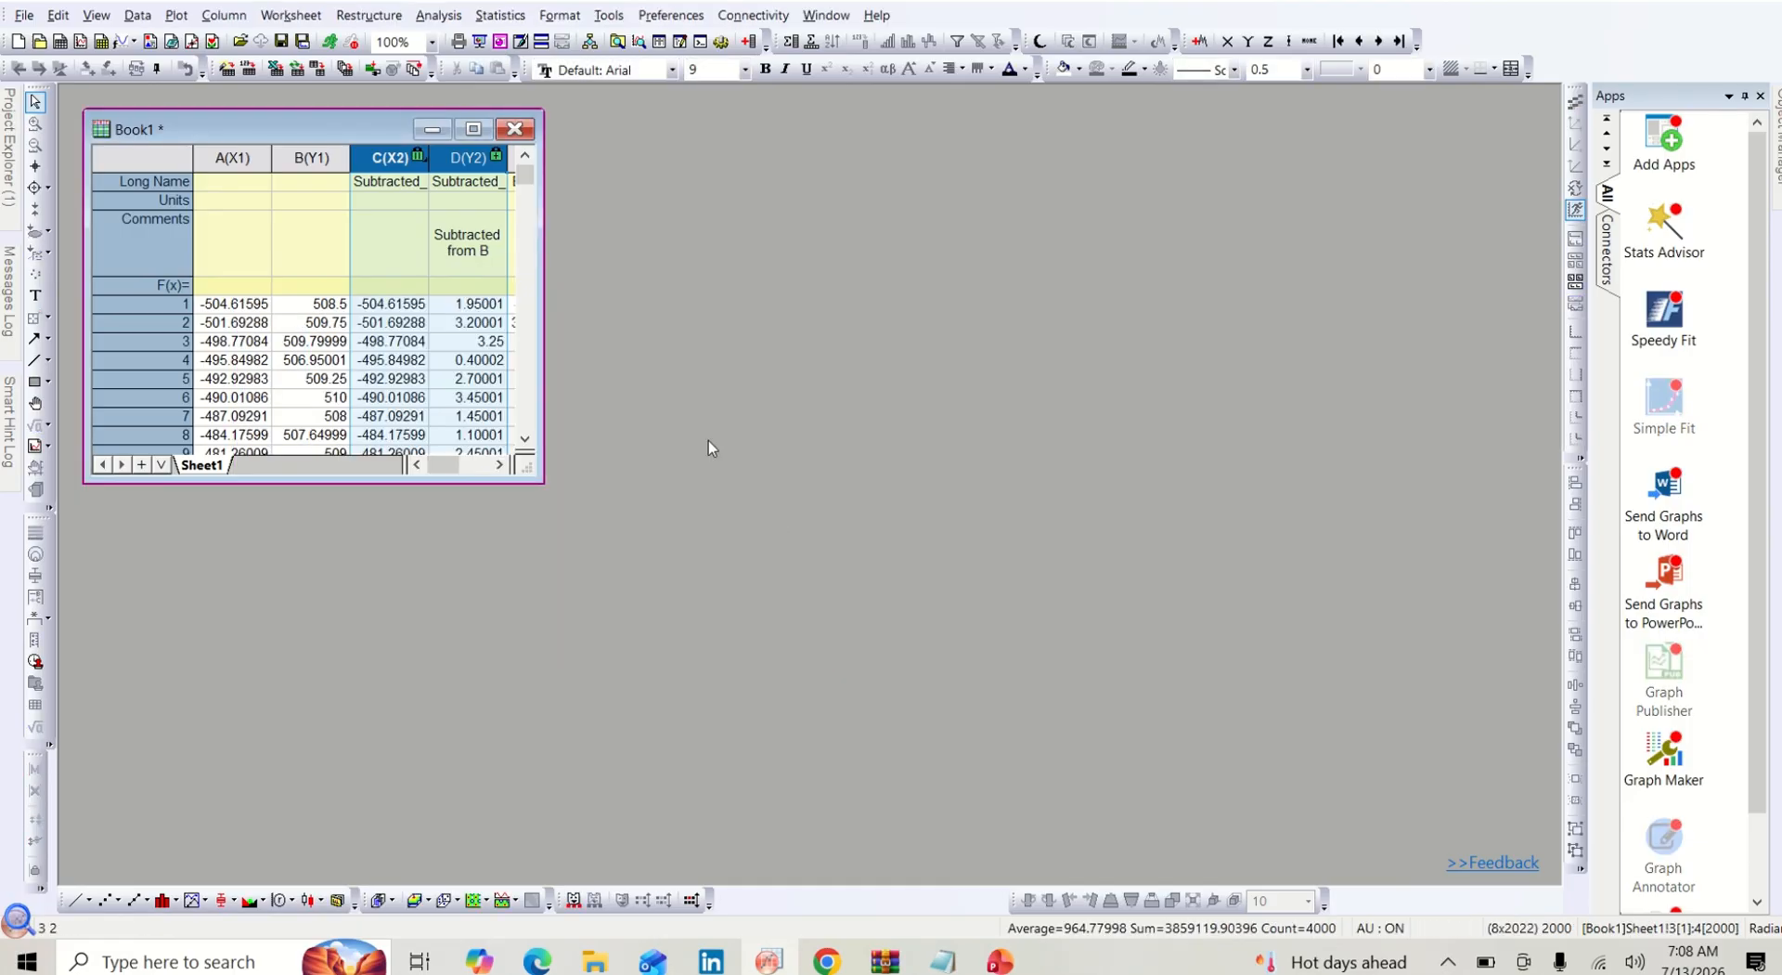
click(472, 130)
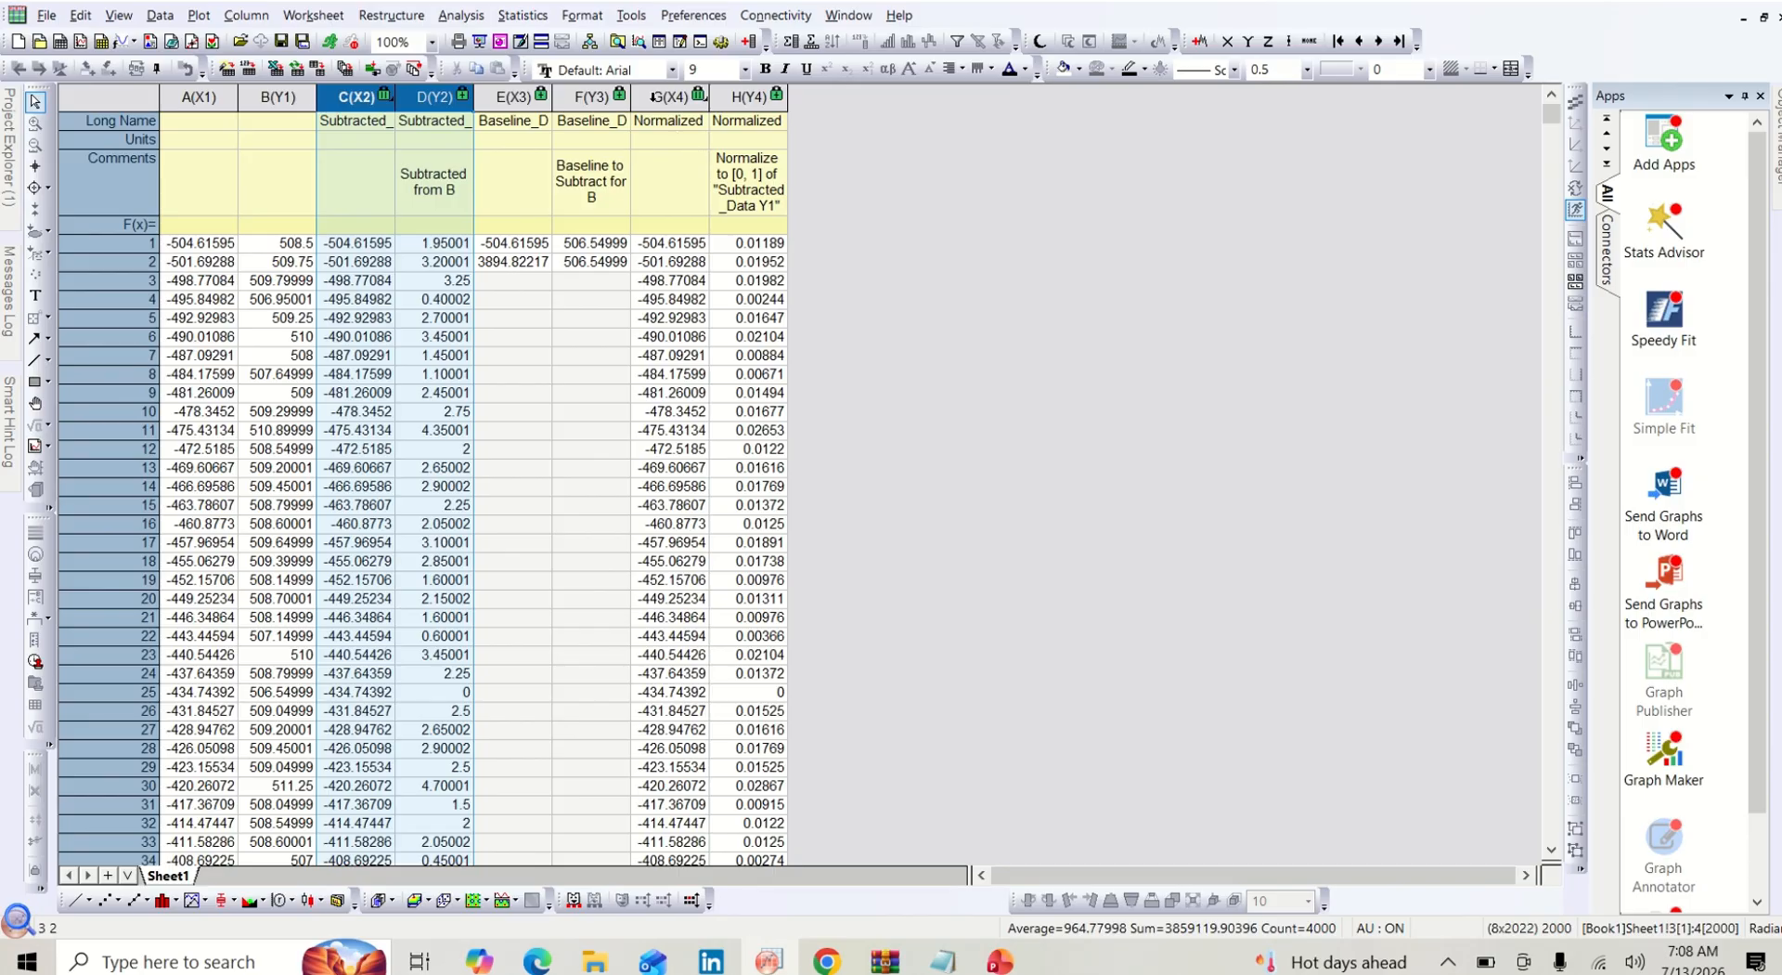
Plot the normalized columns G(X4) and H(Y4) as a basic 2D line graph
drag(649, 97, 736, 96)
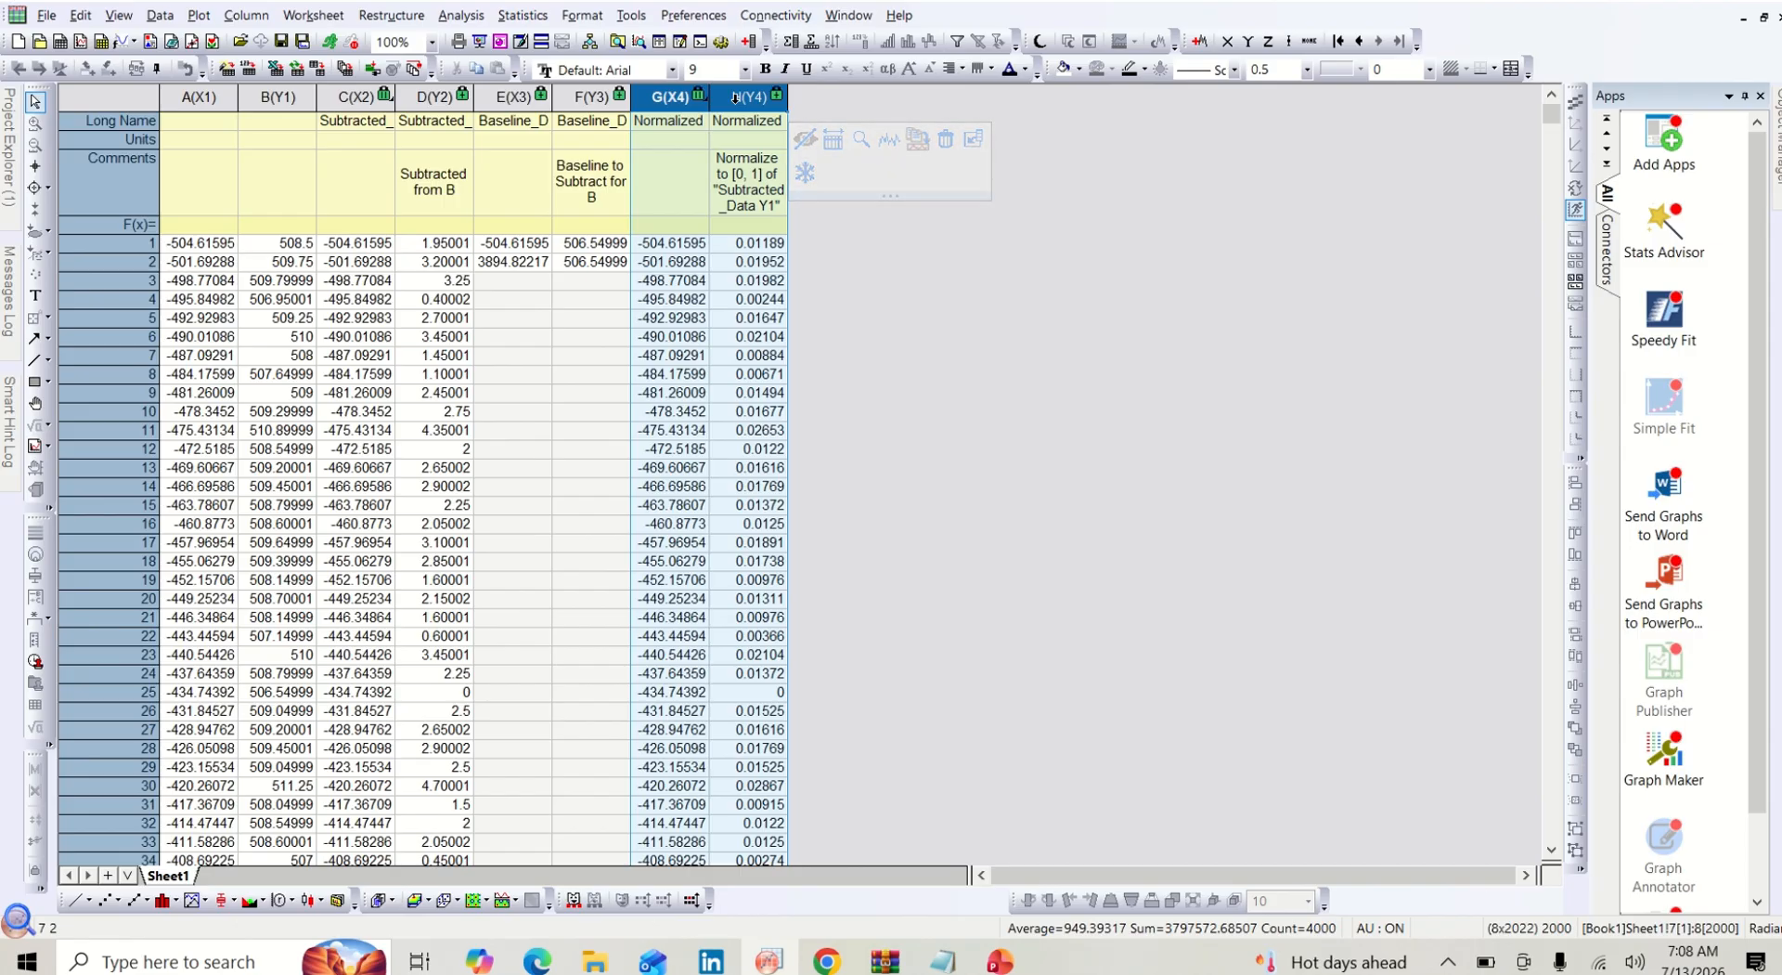
click(200, 16)
mouse_move(258, 98)
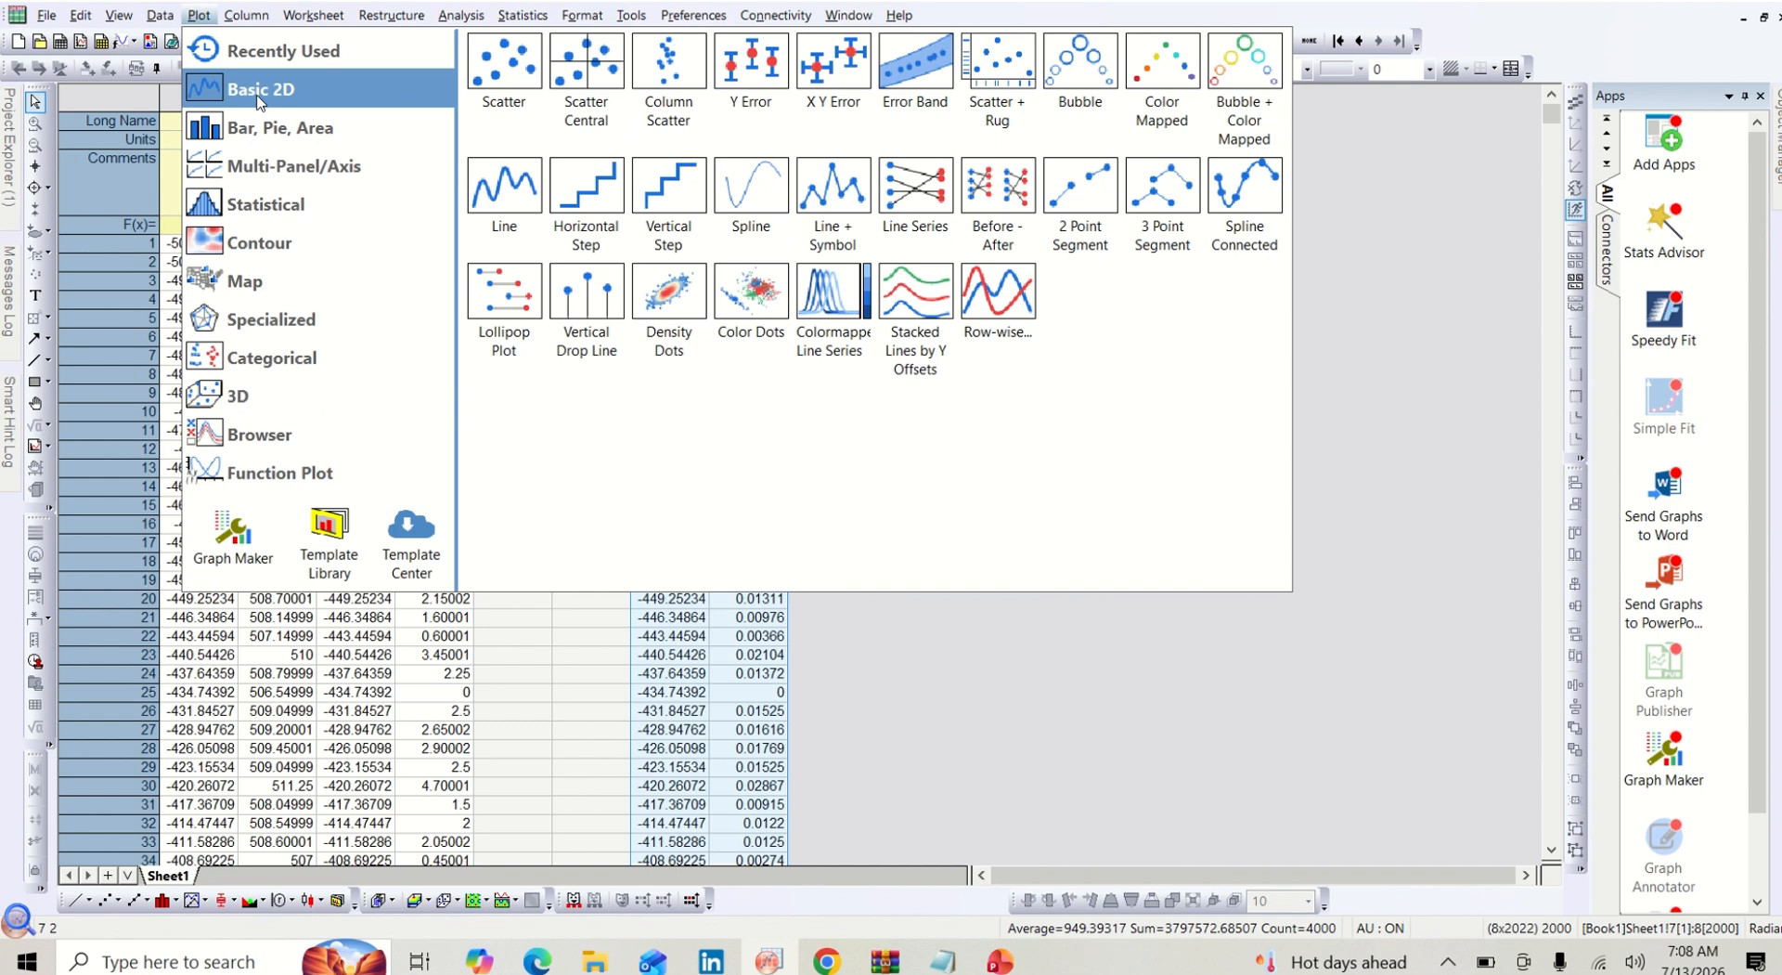
click(504, 216)
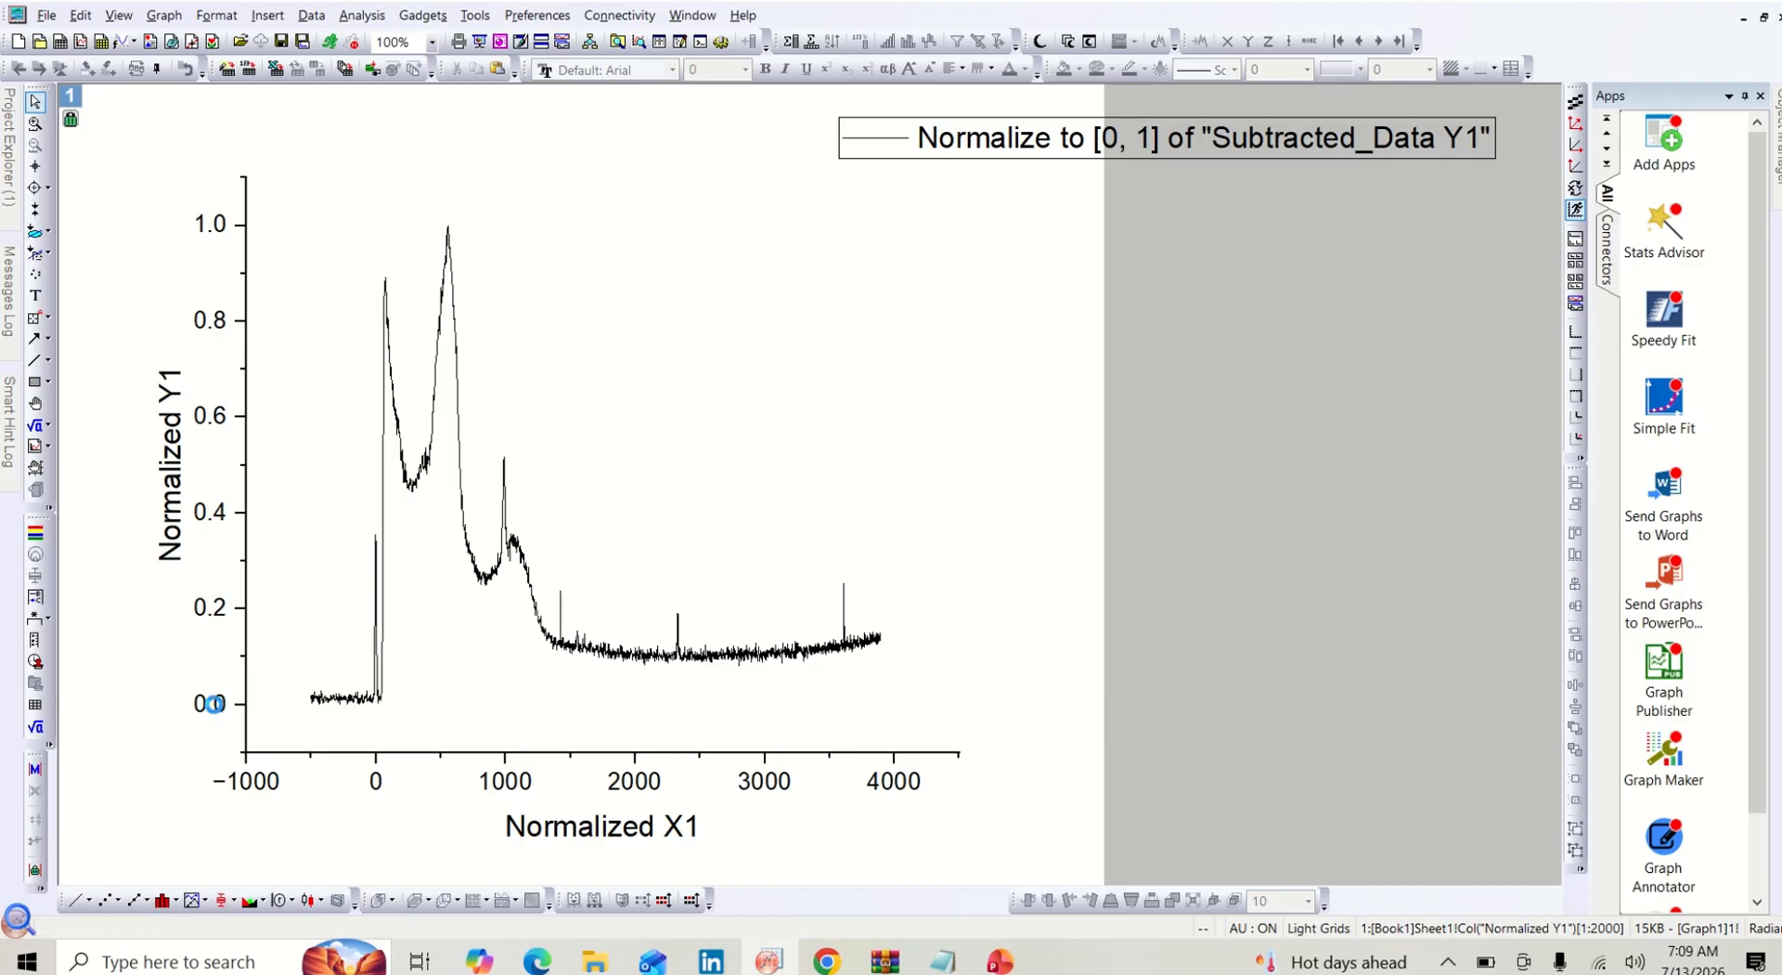
Hide the tick labels of the left Y axis
double_click(216, 712)
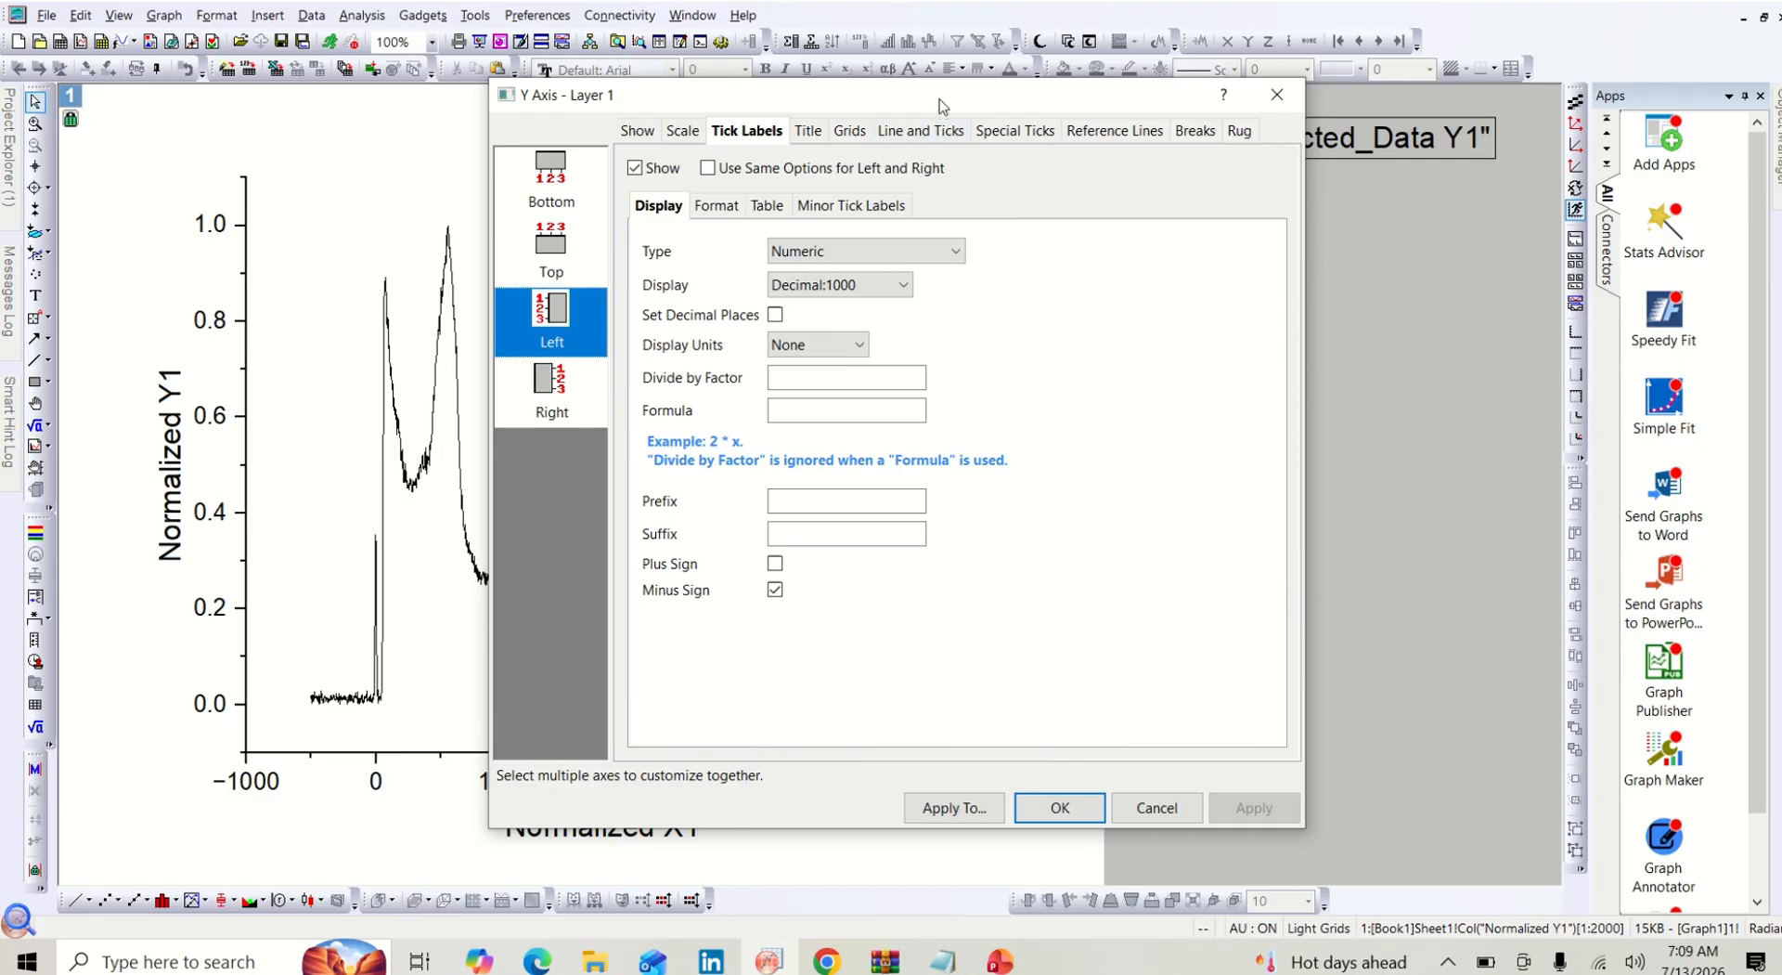
drag(958, 111, 1361, 118)
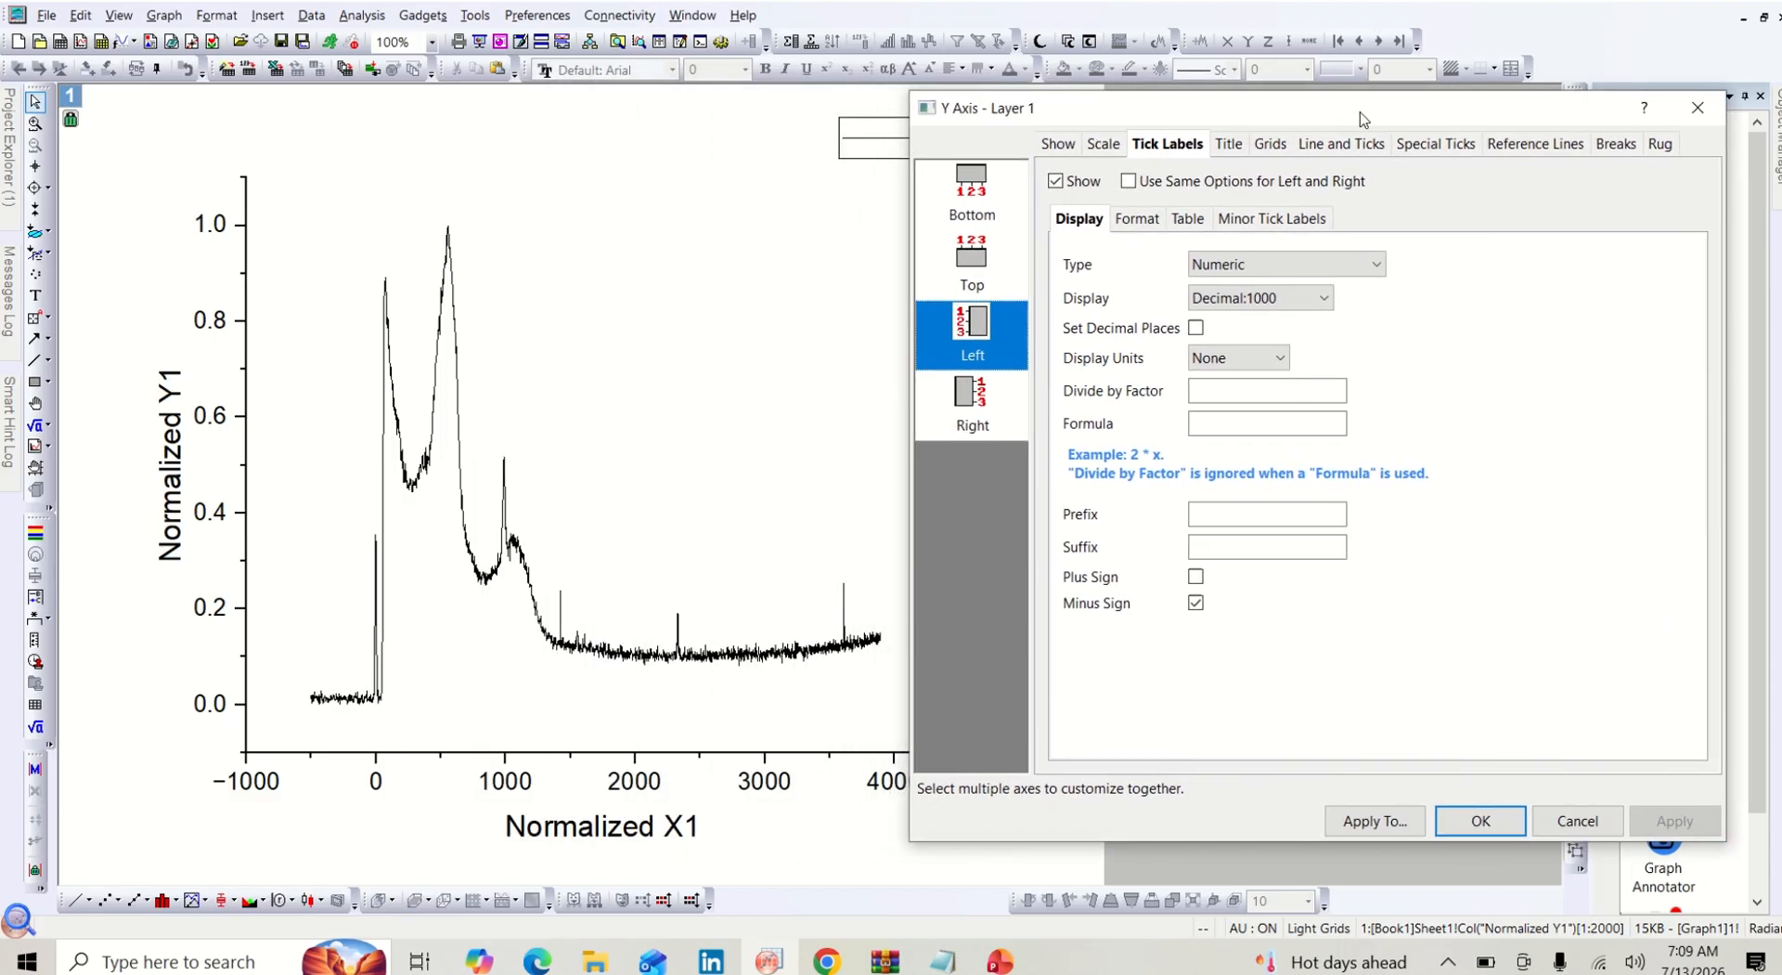
click(1055, 182)
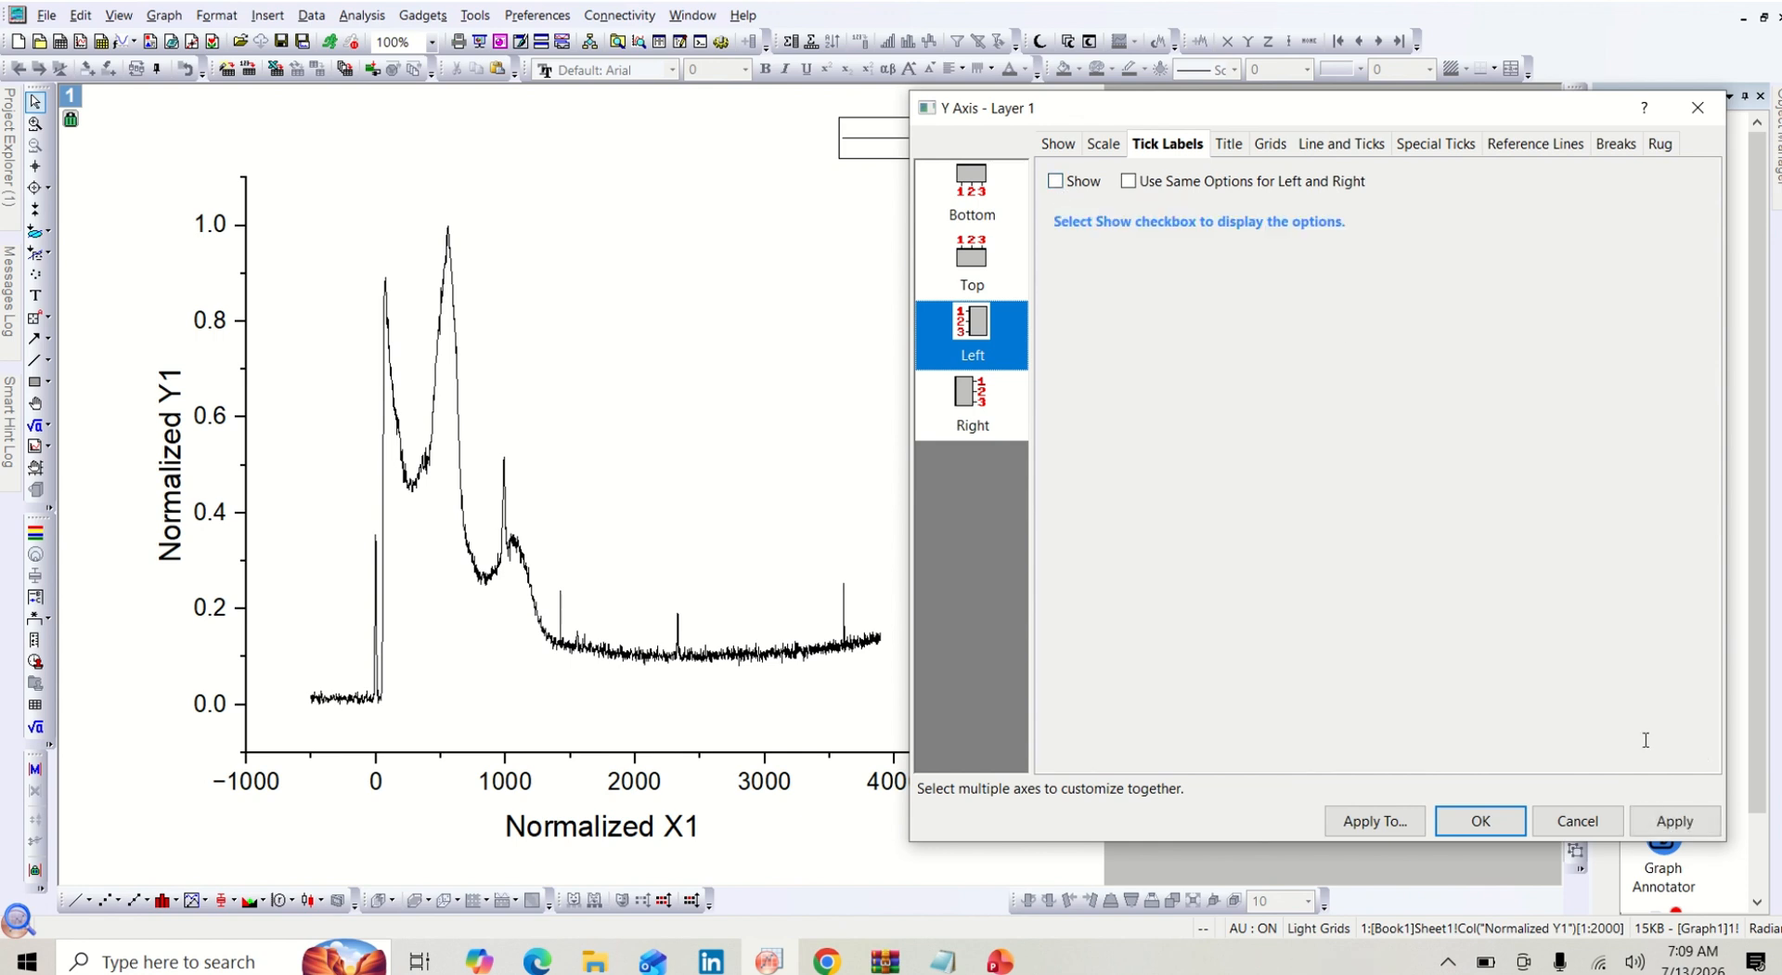
click(1670, 824)
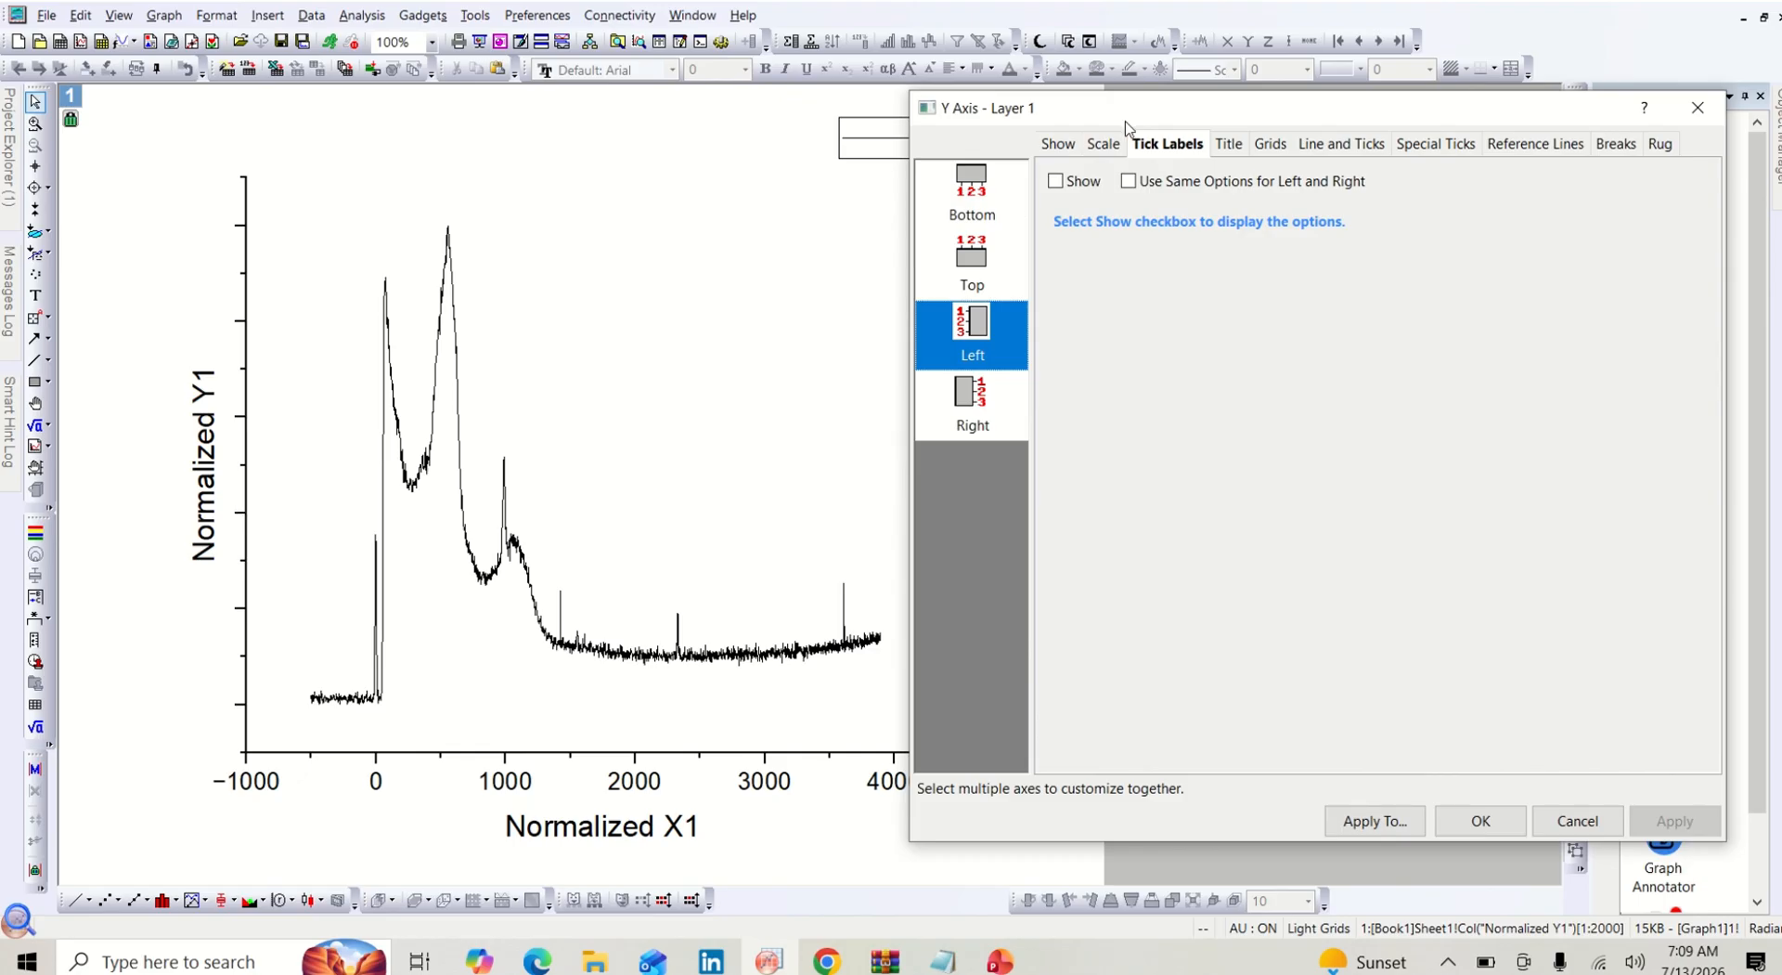
Try to set the vertical axis scale to run from -500 to 2500
click(1102, 144)
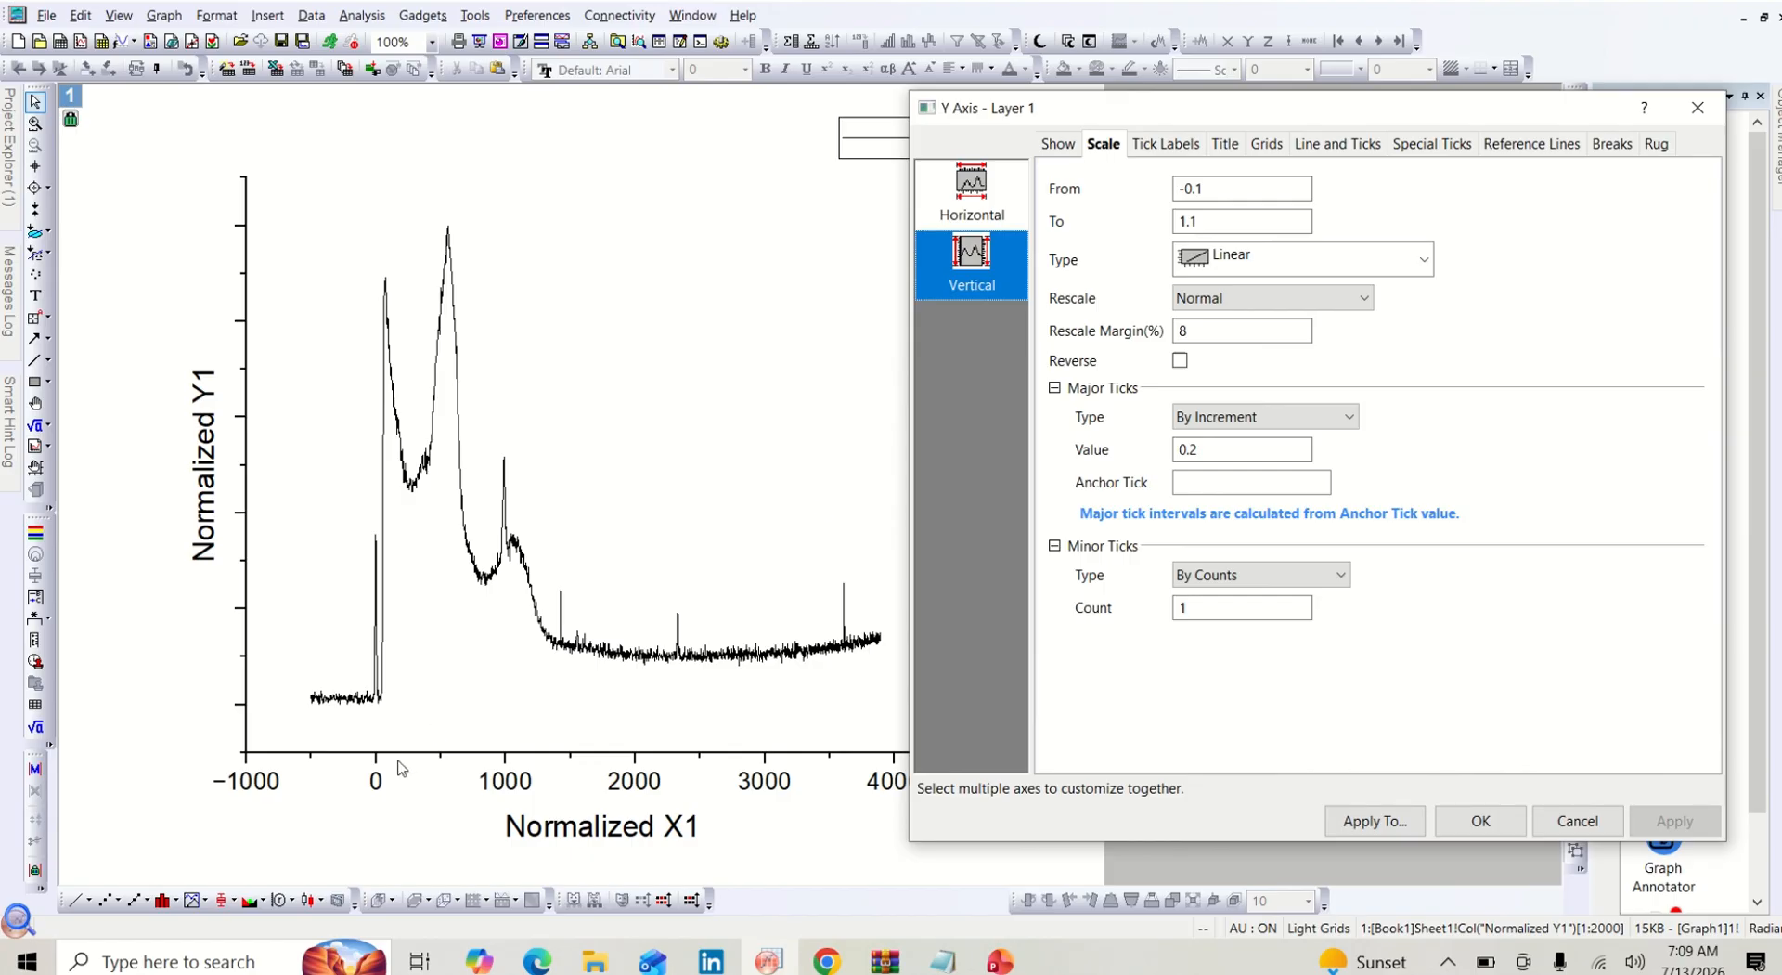
drag(1323, 116, 1373, 42)
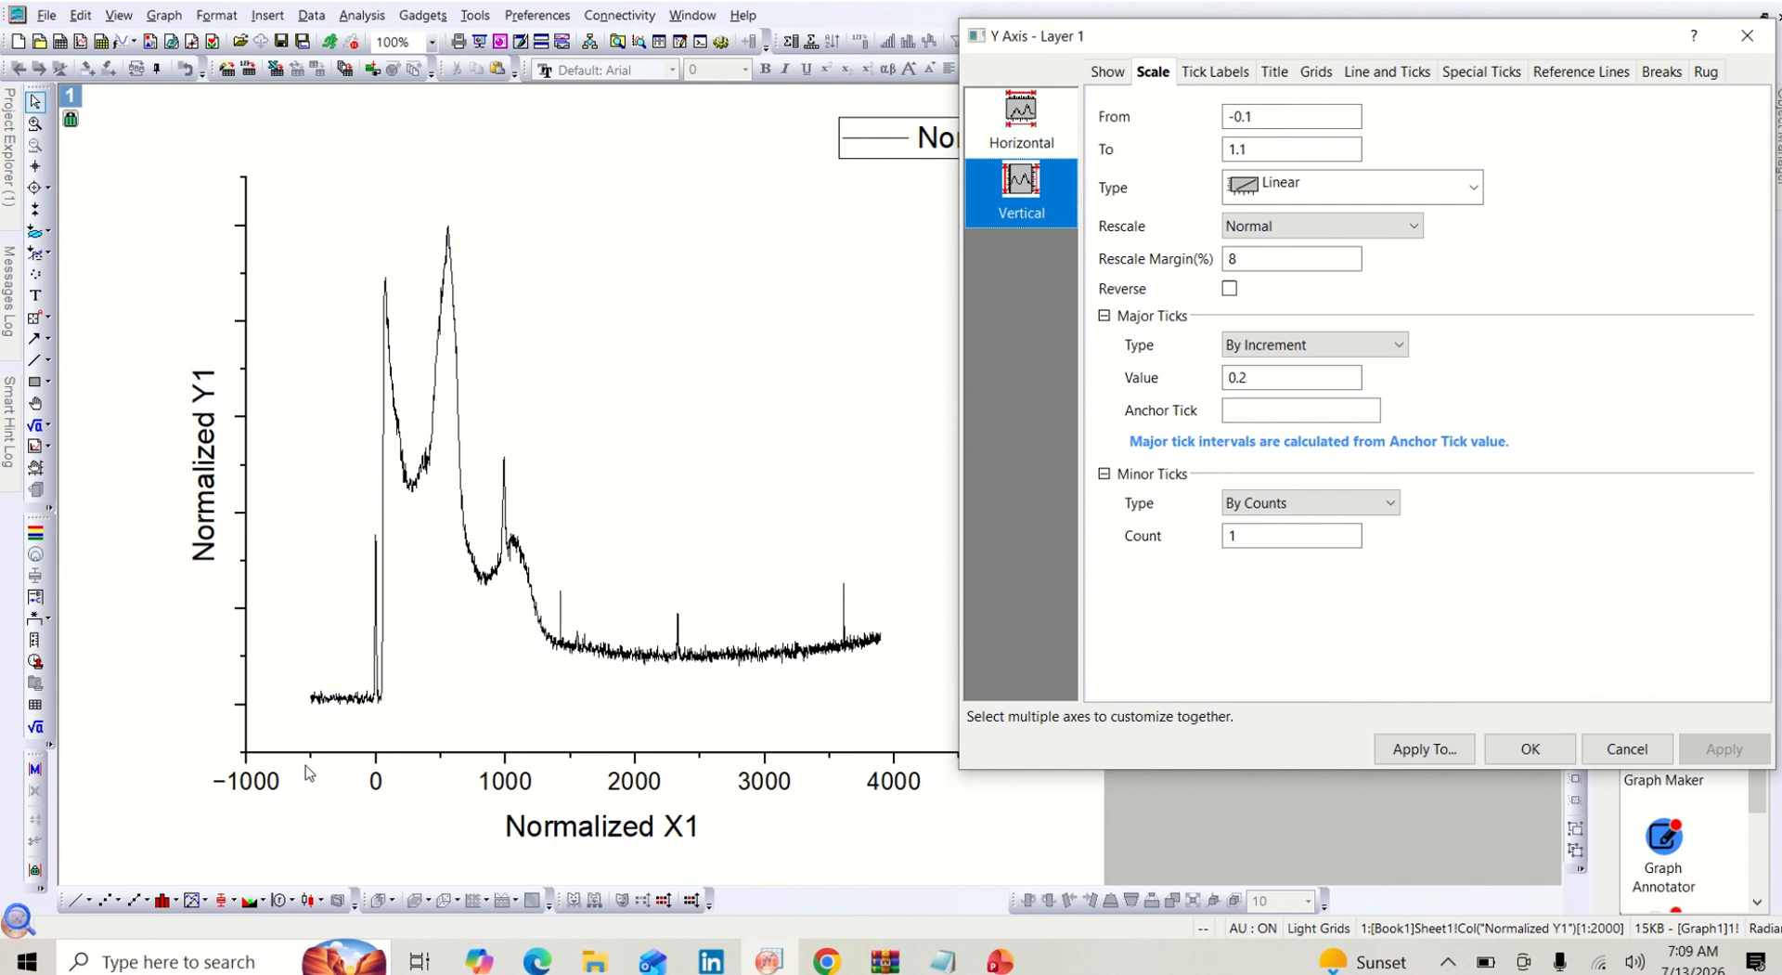
double_click(1292, 119)
key(BackSpace)
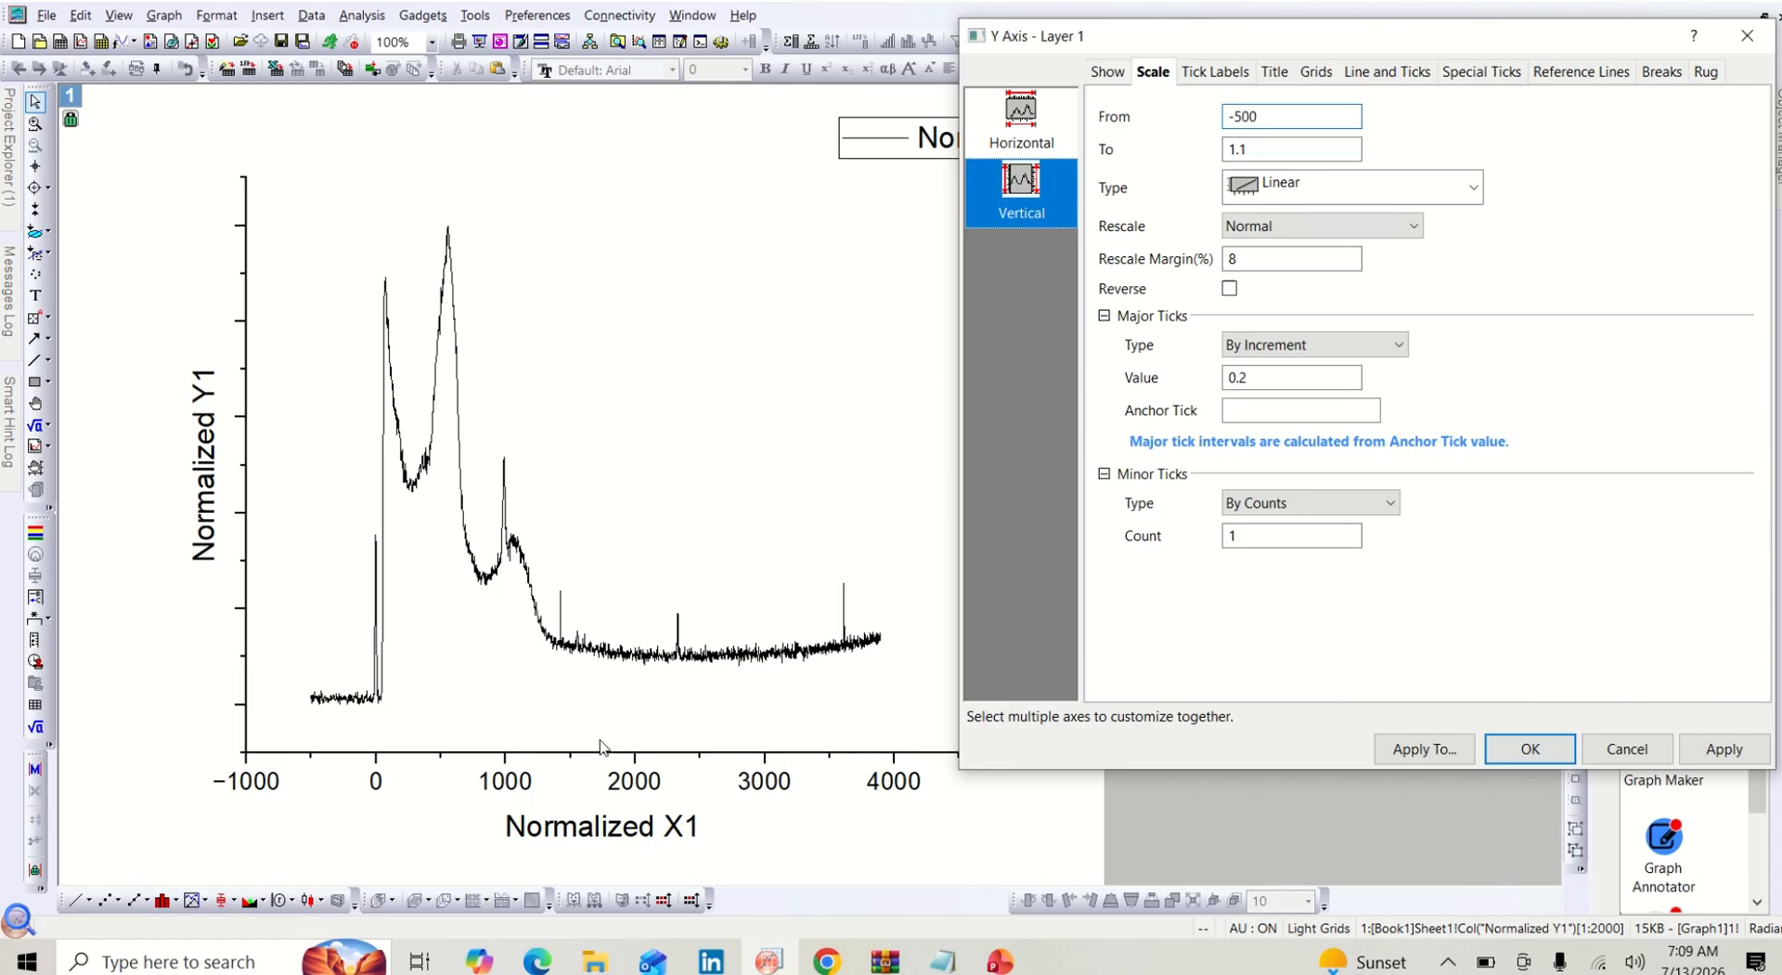
double_click(1265, 149)
key(BackSpace)
text(2500)
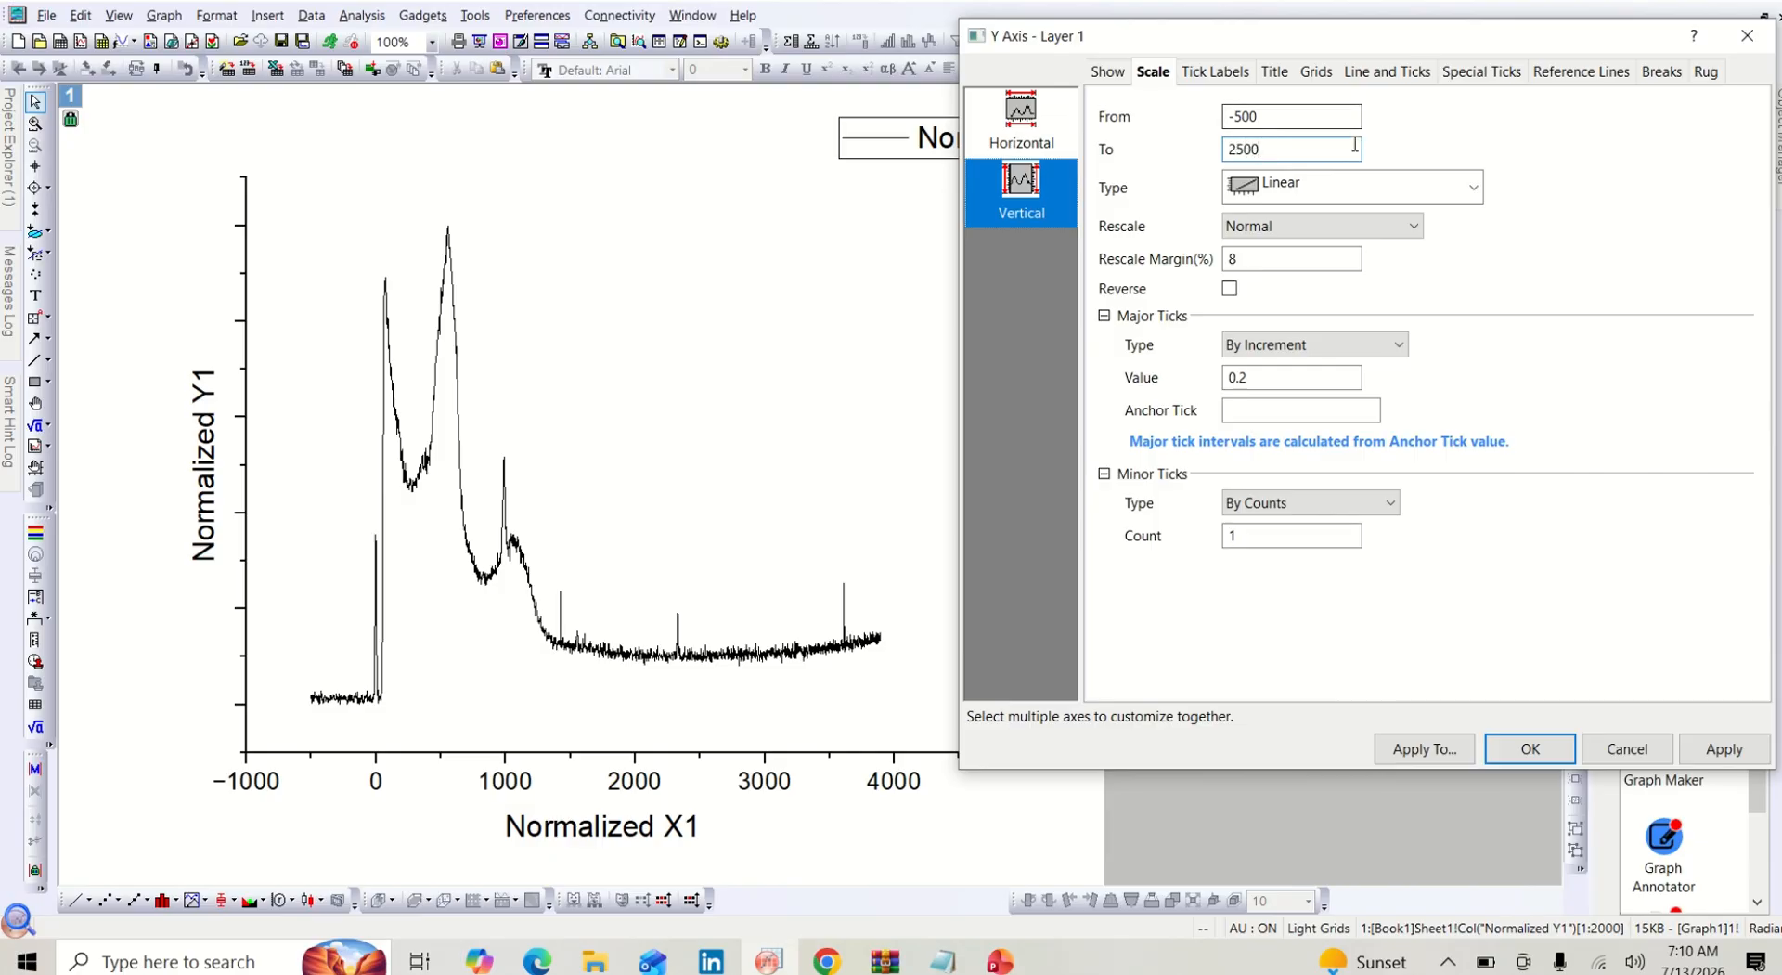
click(1723, 749)
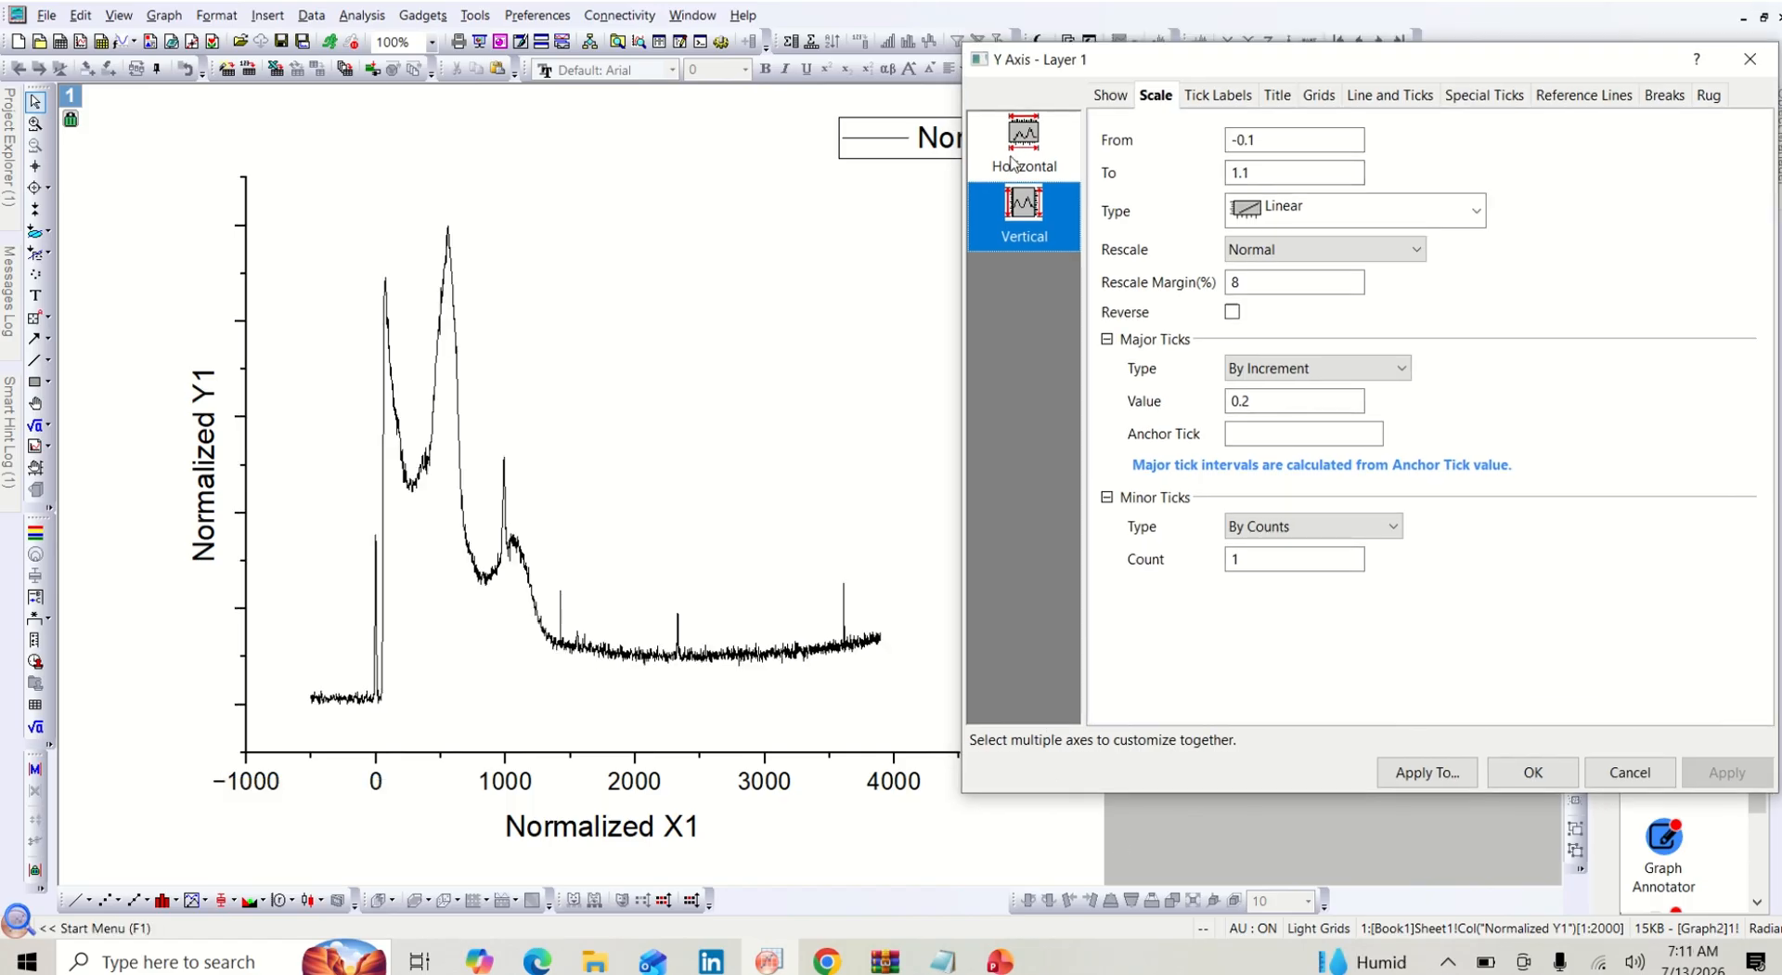
Set the start of the horizontal axis scale to -500 and apply it to the graph
click(1012, 163)
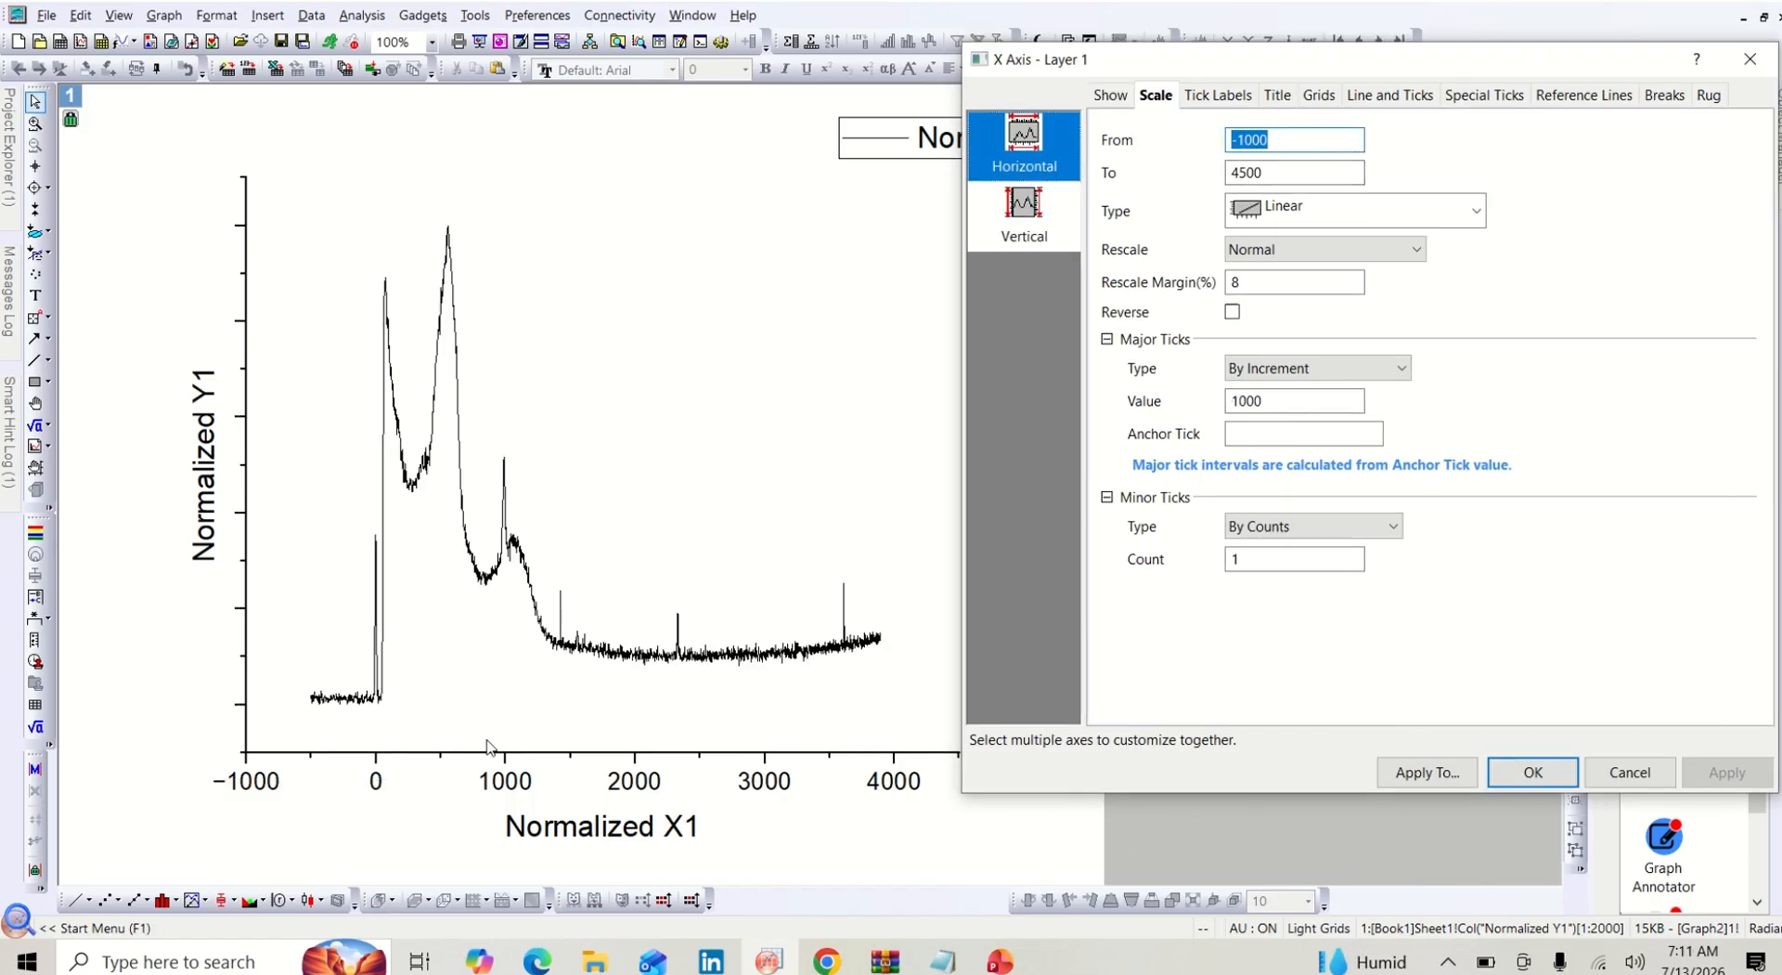
click(1303, 139)
key(BackSpace)
key(BackSpace)
key(BackSpace)
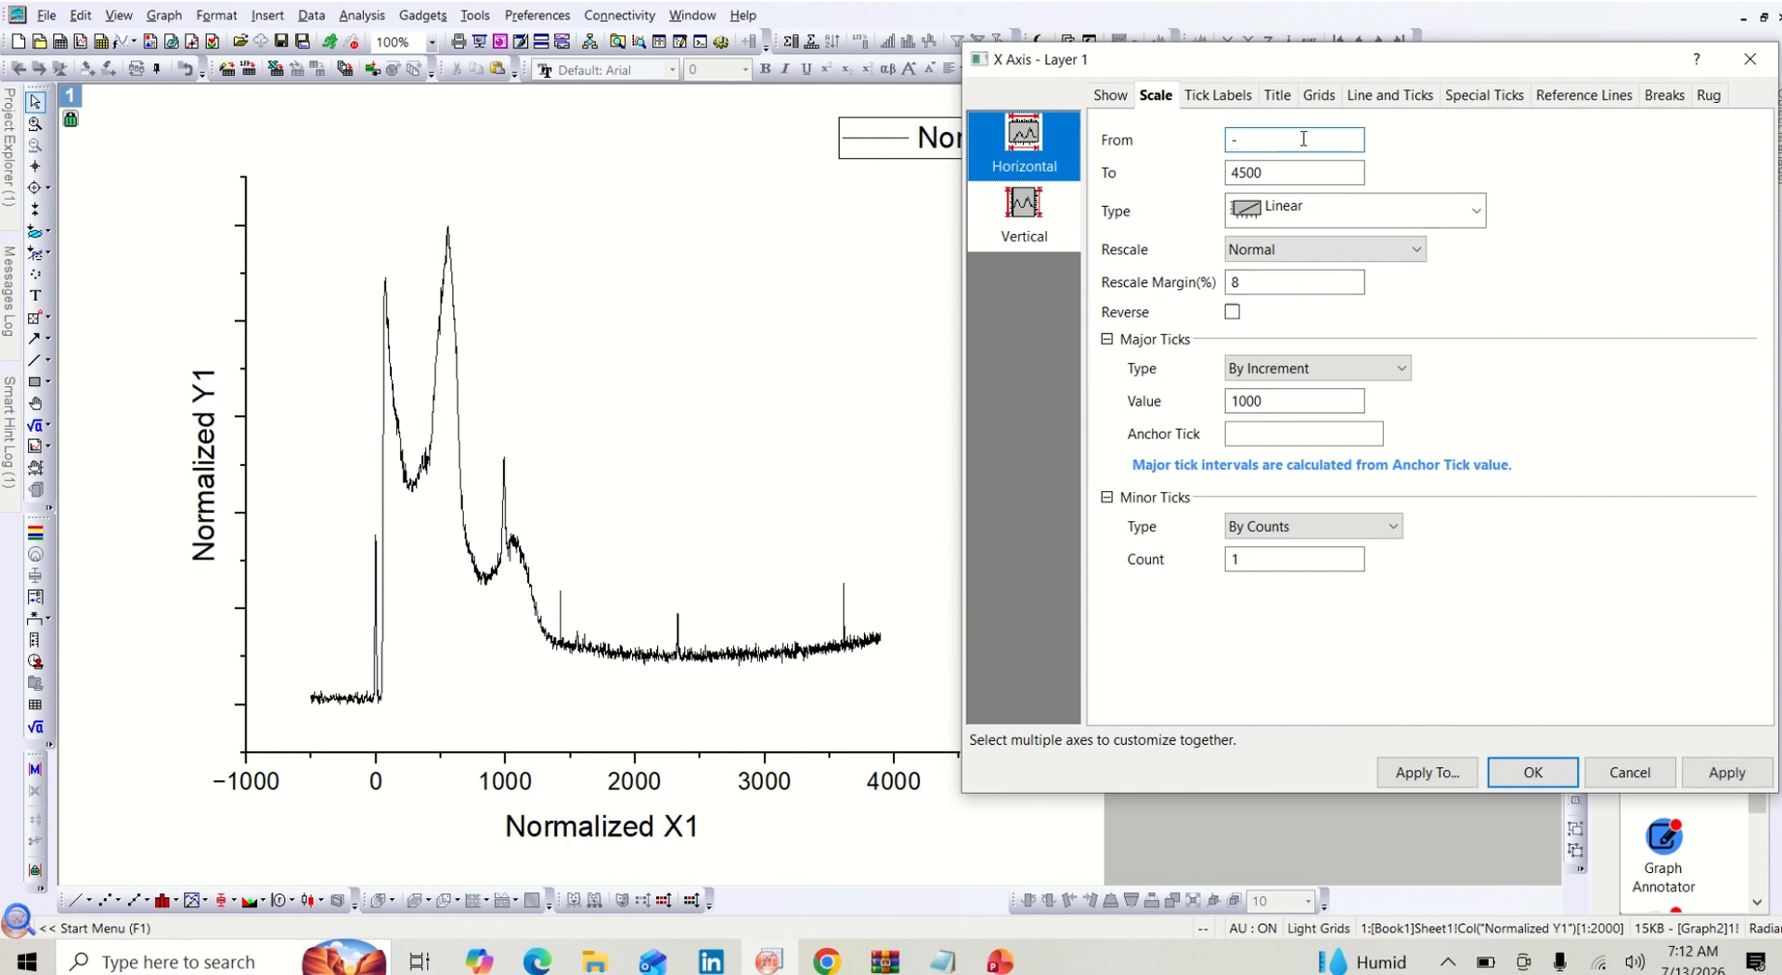
text(500)
click(1727, 772)
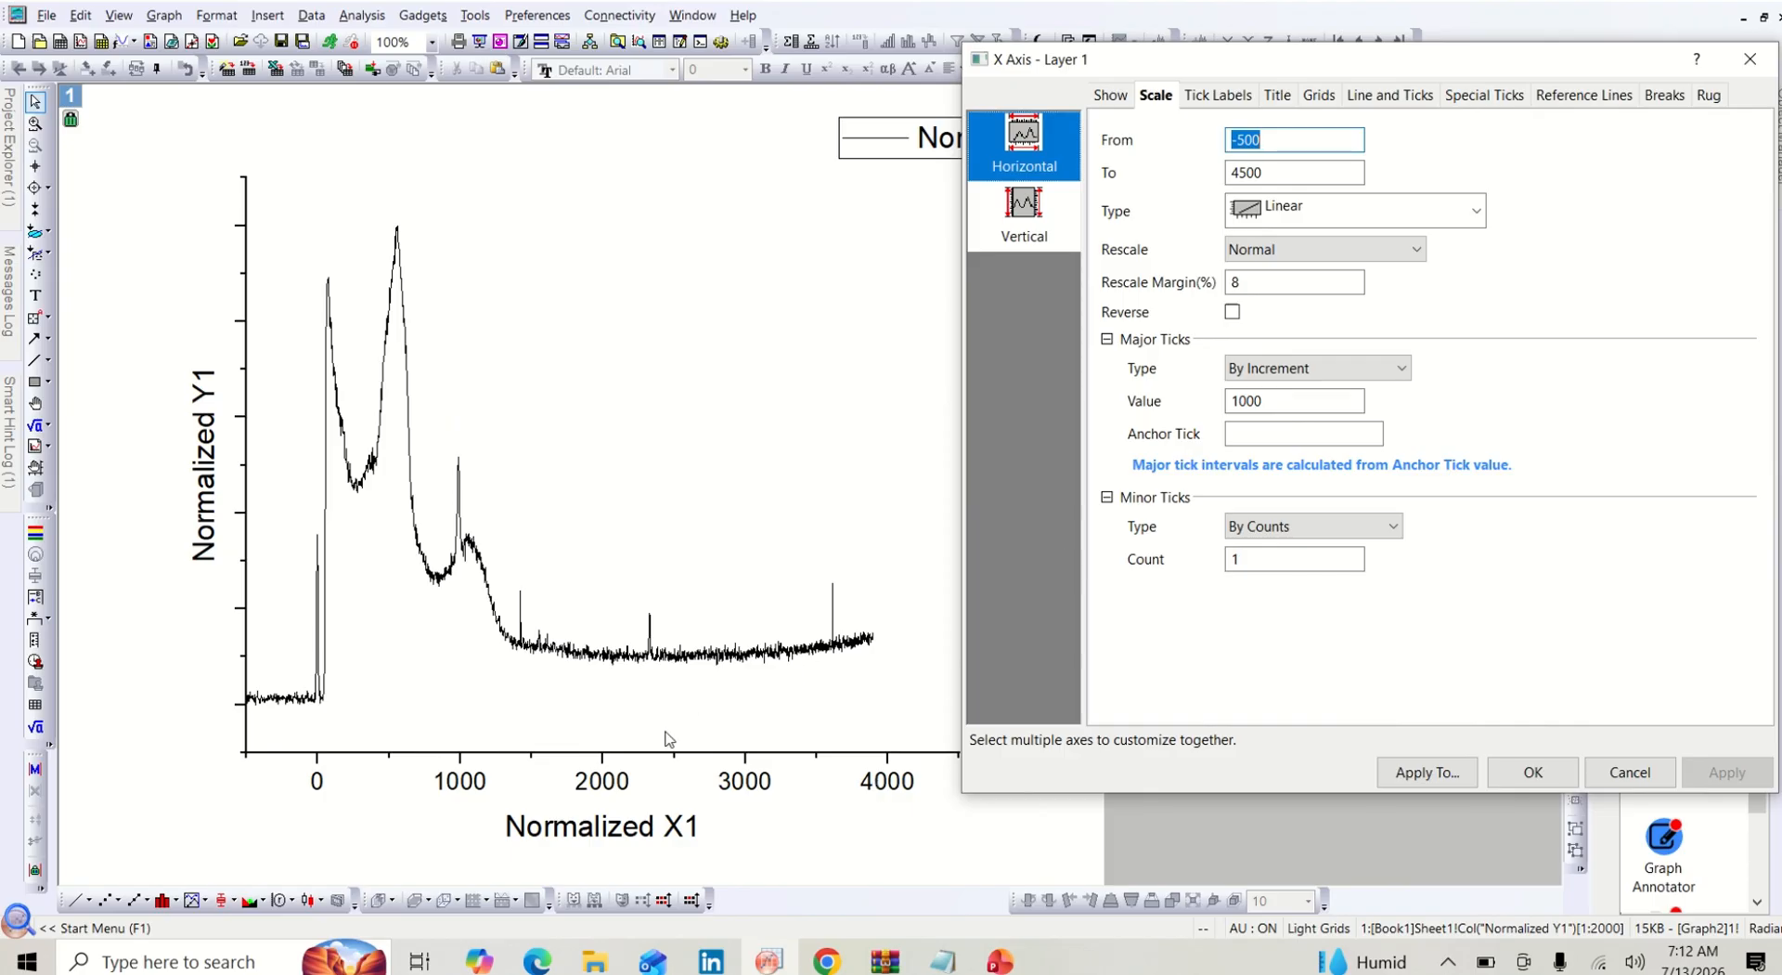
Set the end of the horizontal axis scale to 2500 and apply it
double_click(1277, 176)
key(BackSpace)
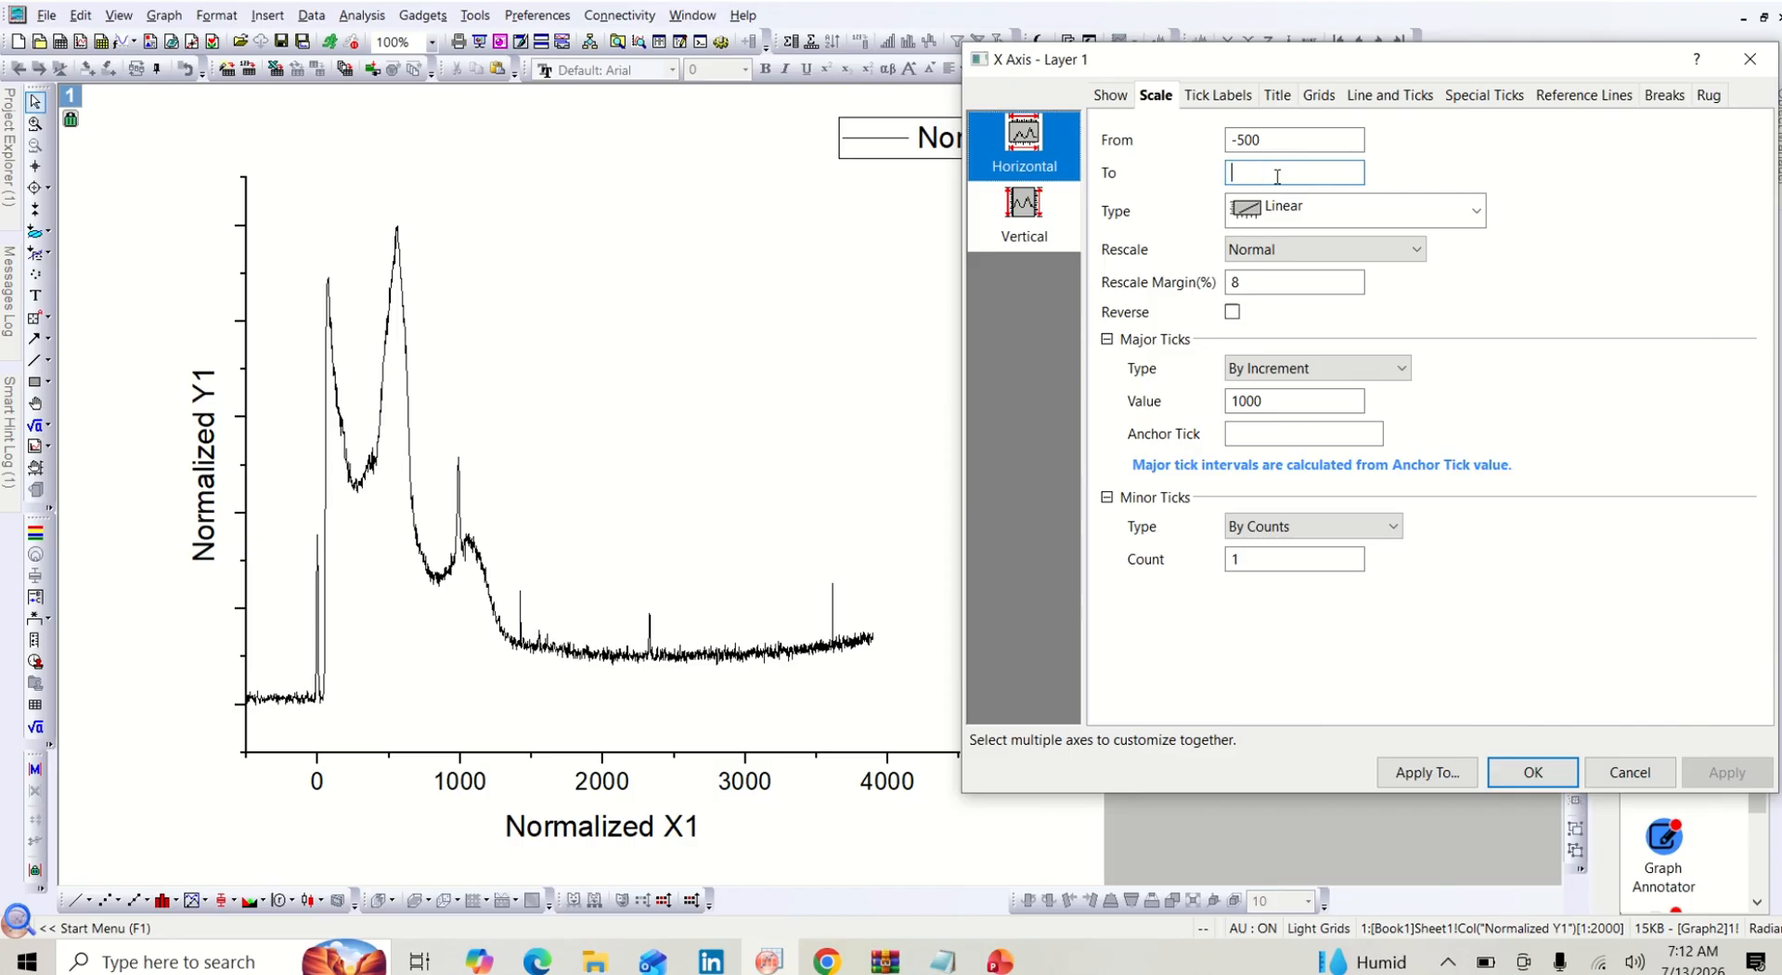
text(2500)
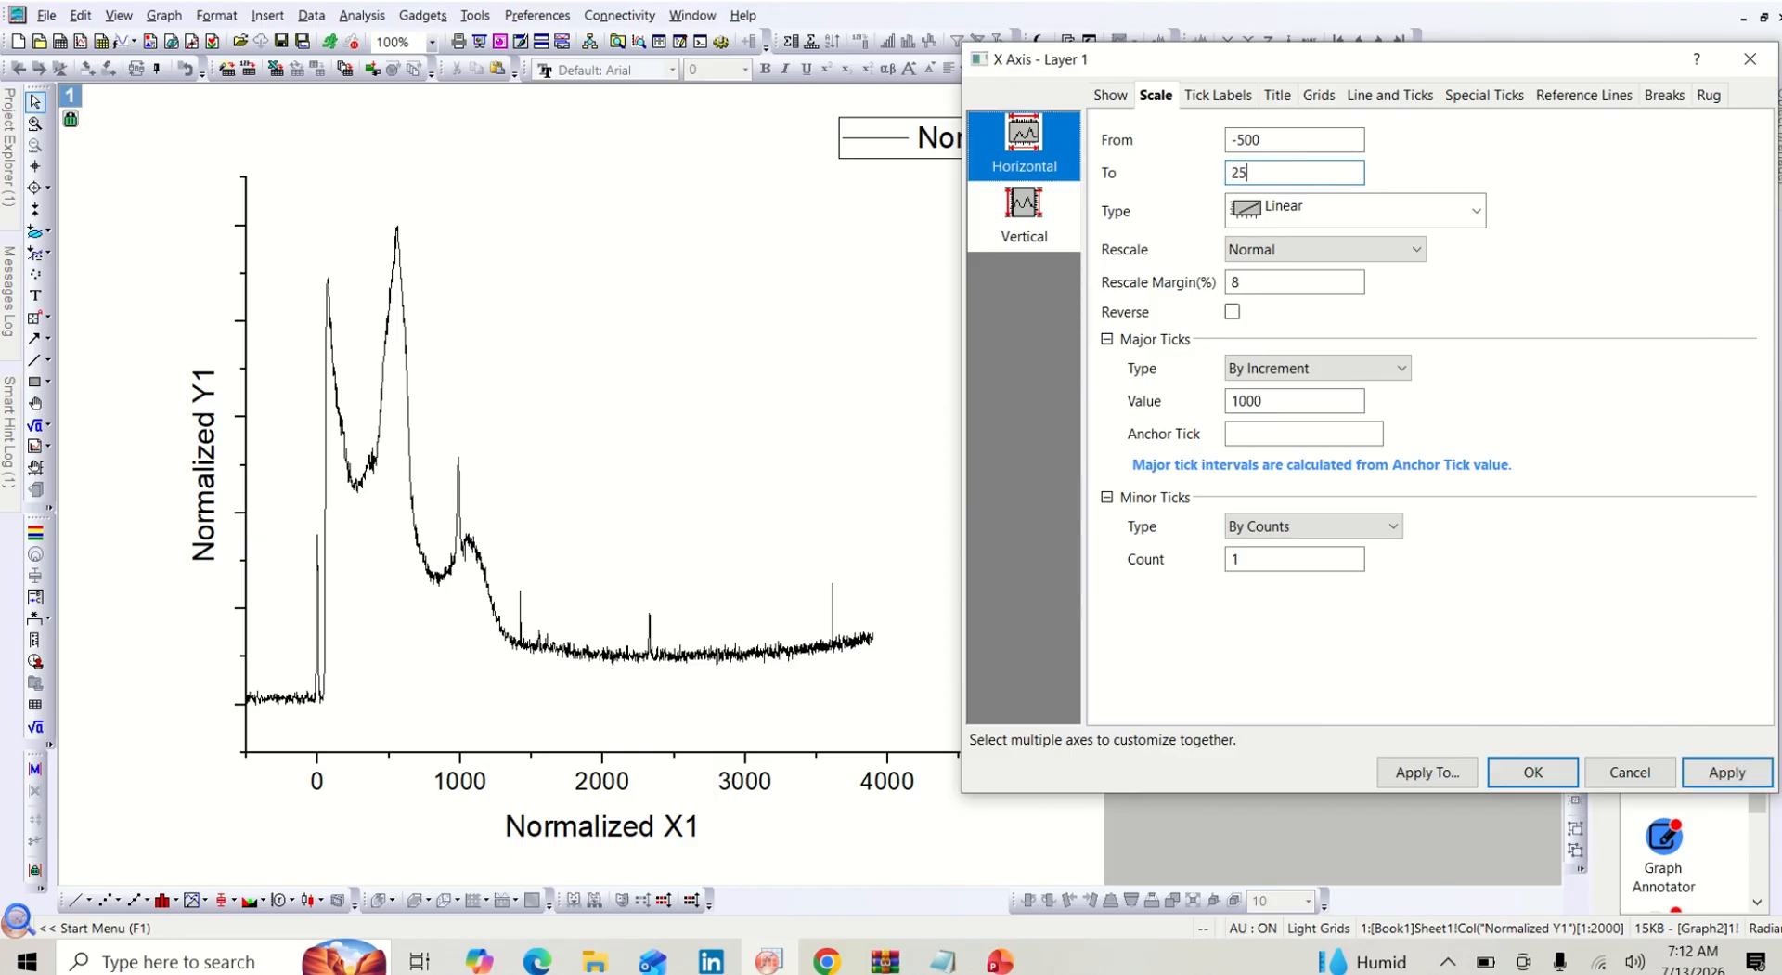
click(1728, 772)
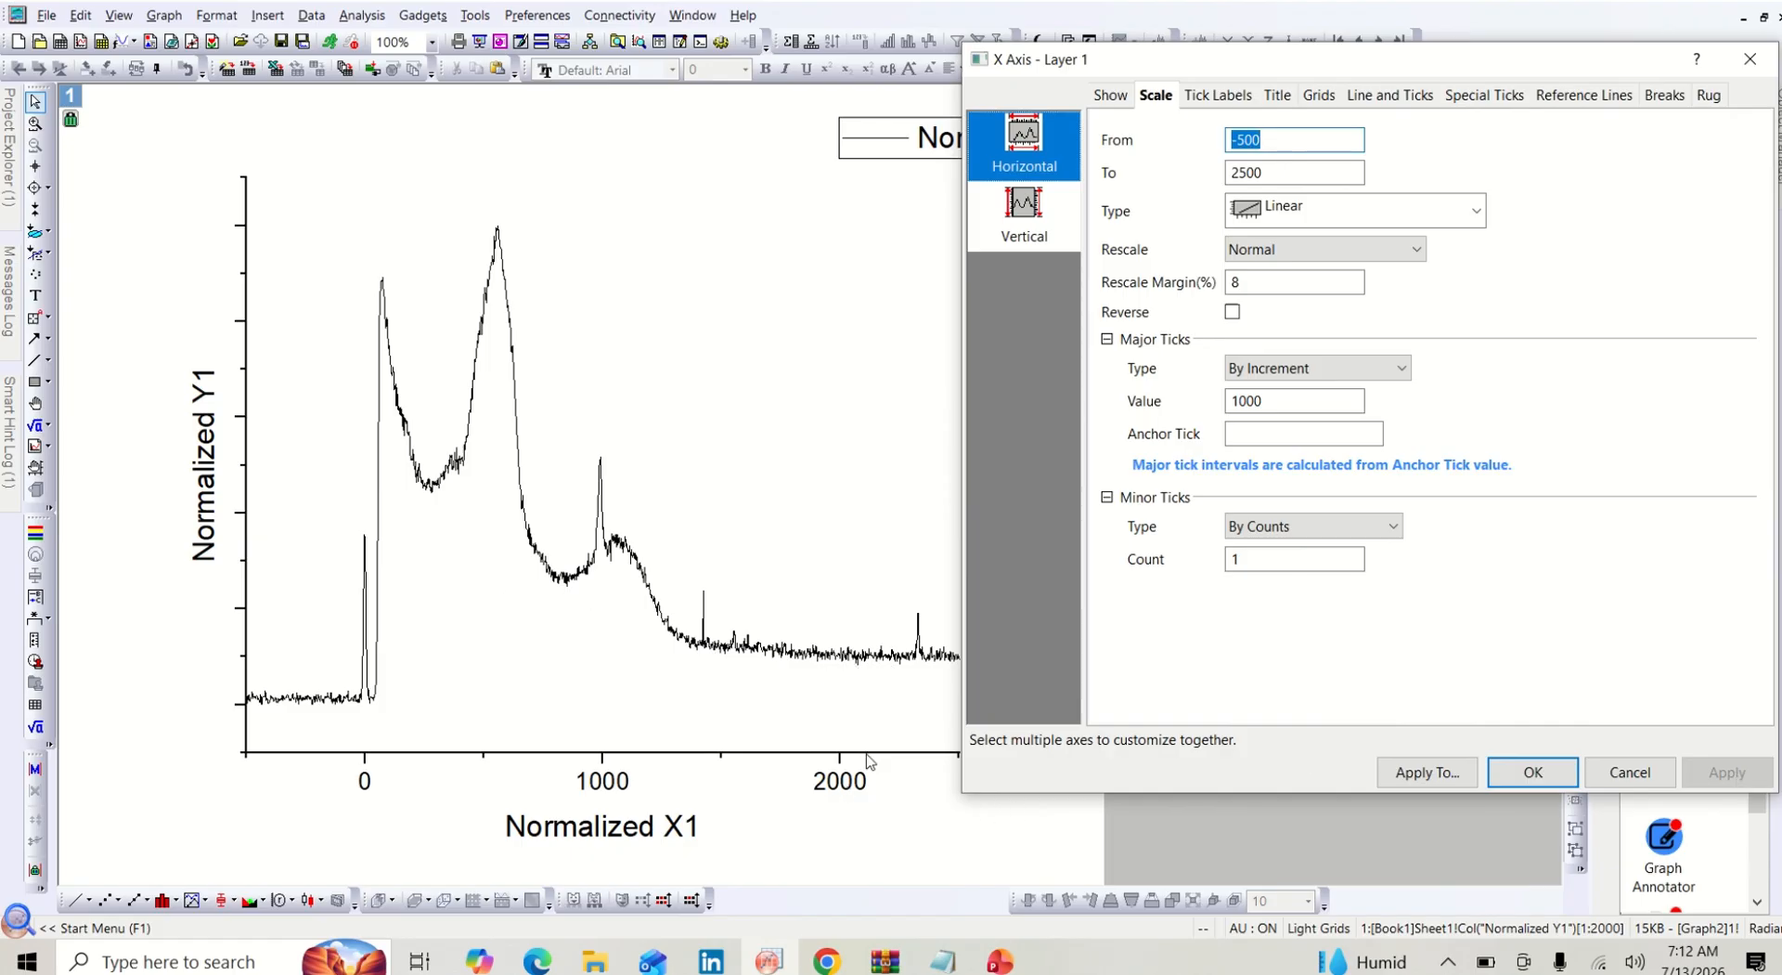
Shorten the horizontal axis scale to end at 2000 and apply it
double_click(1276, 173)
key(BackSpace)
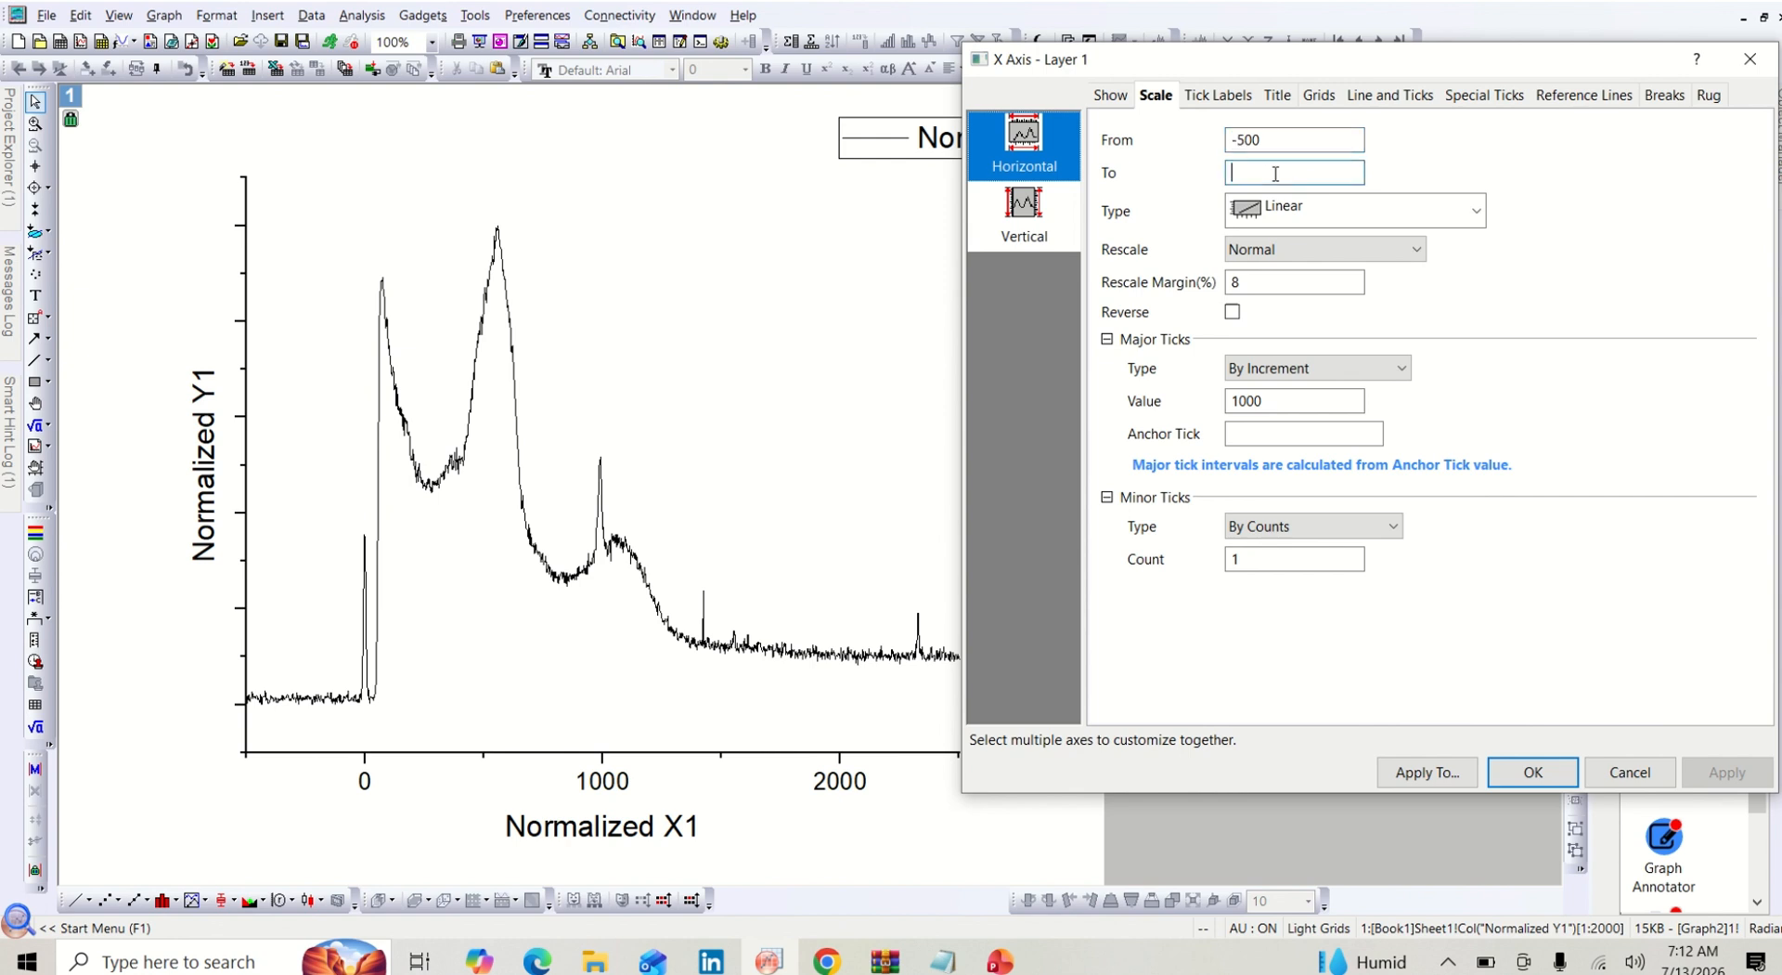
text(2000)
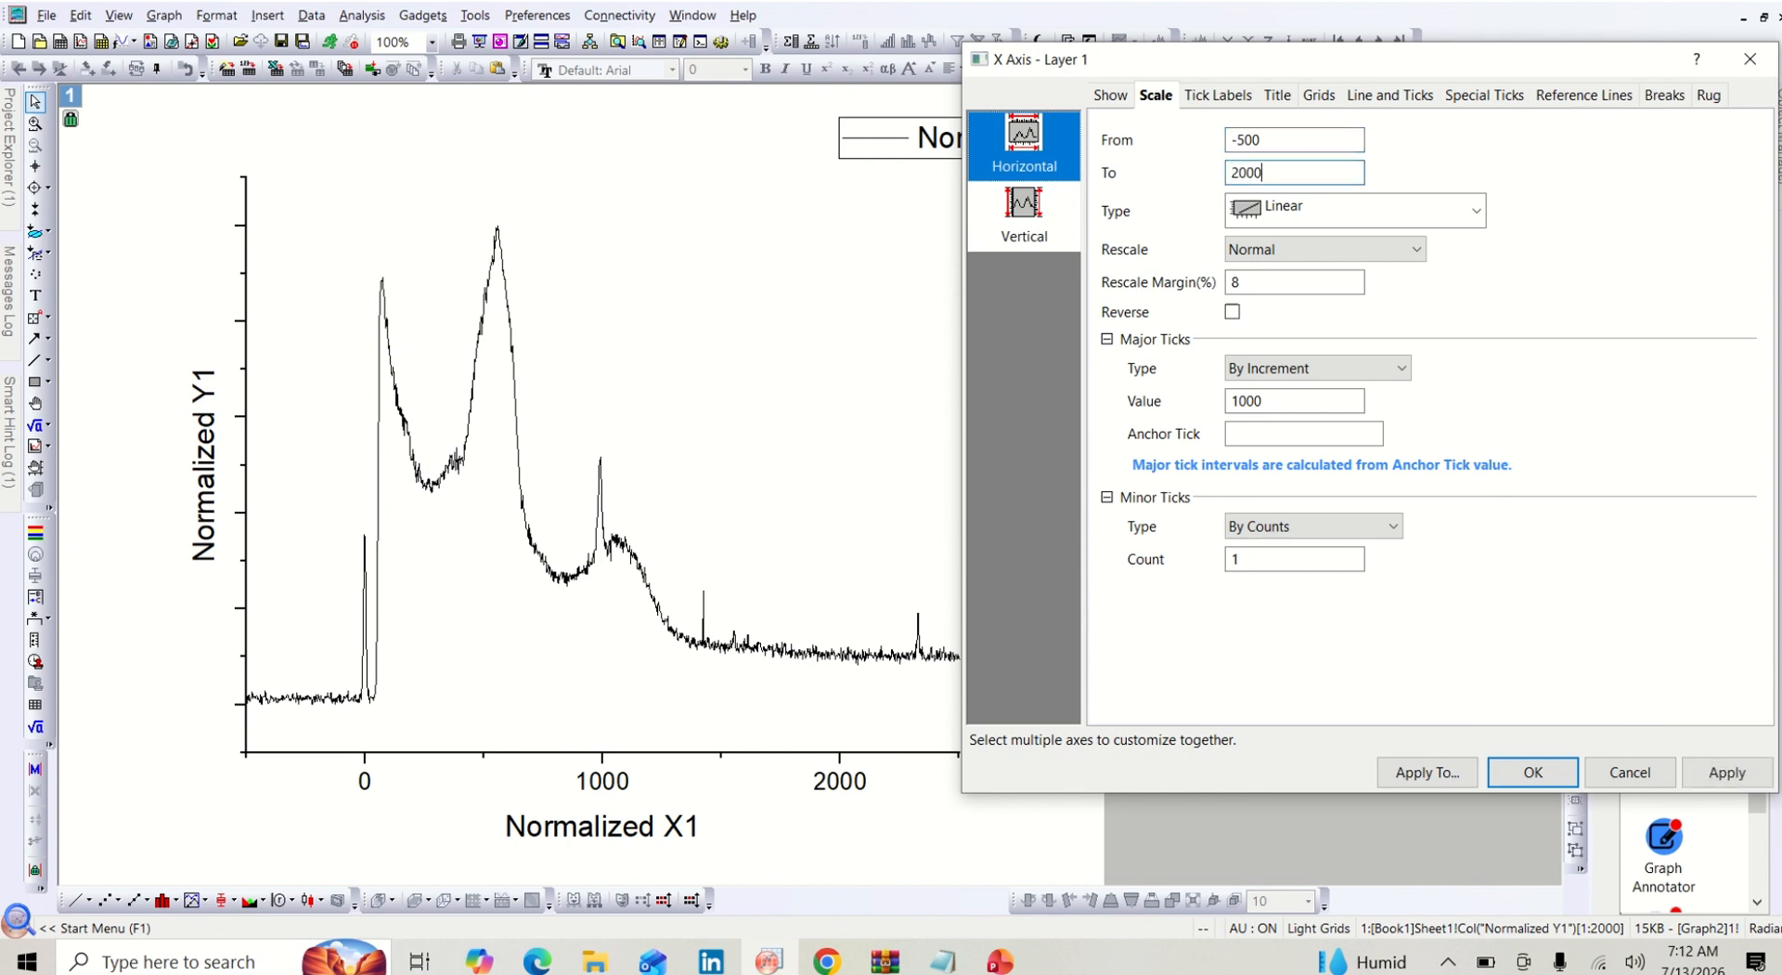
click(1714, 775)
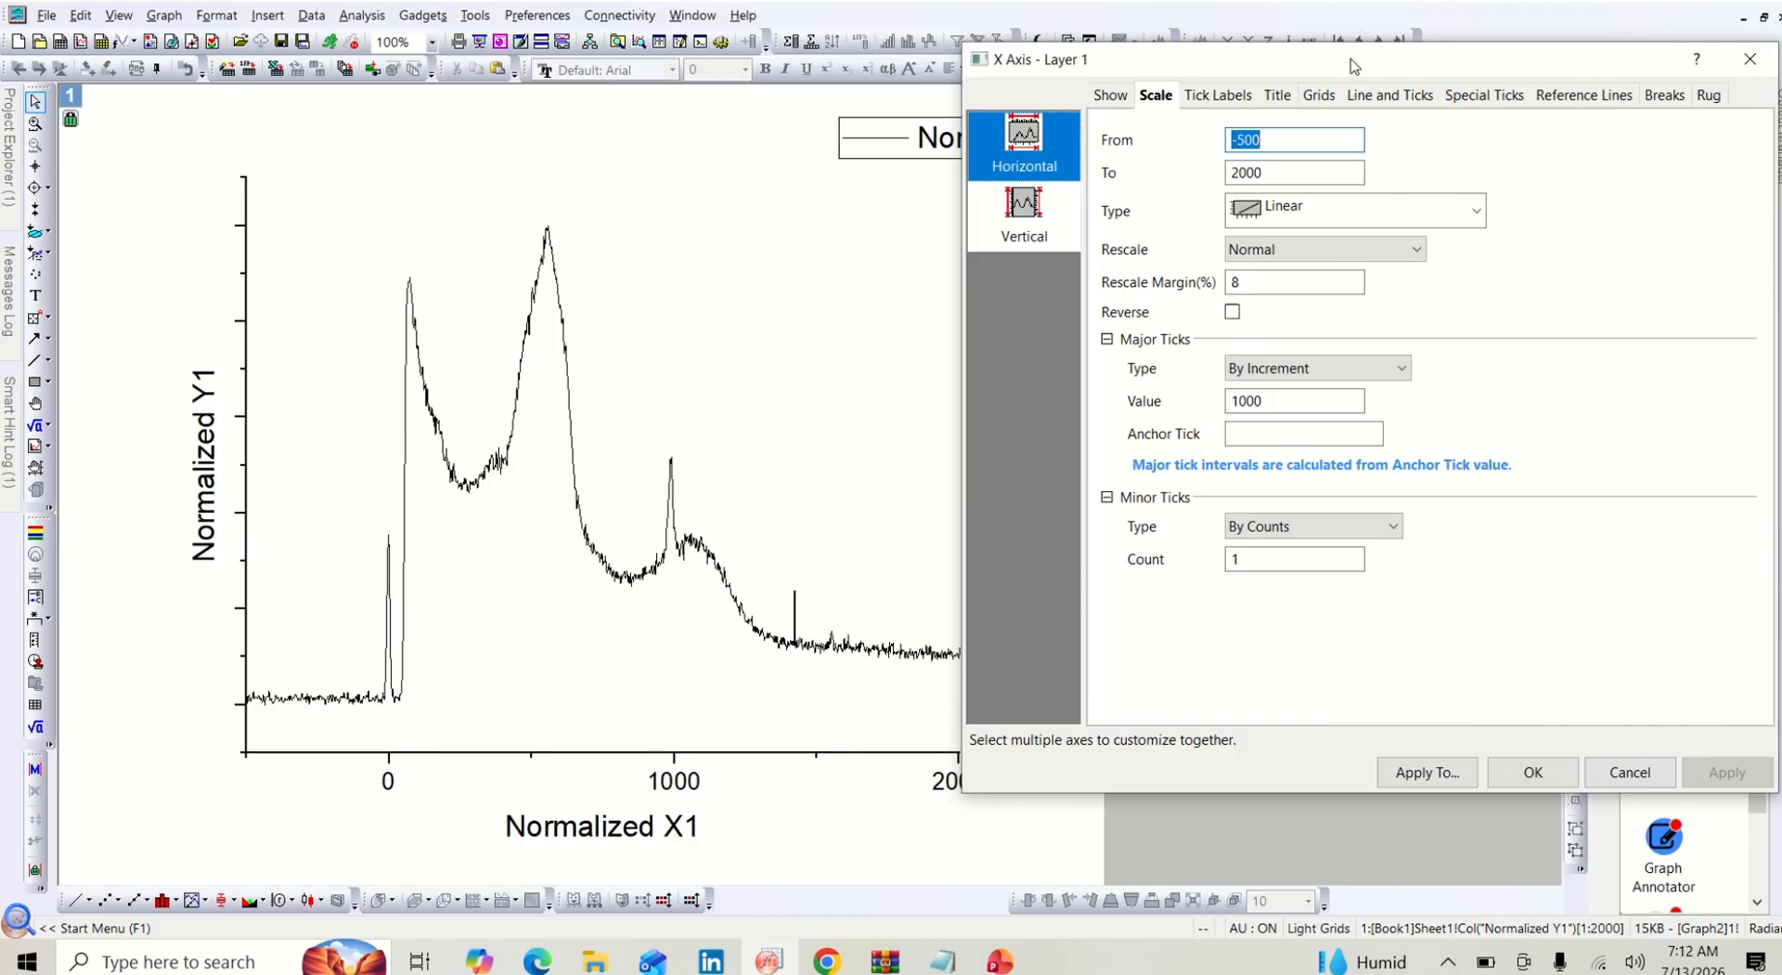
Set the end of the horizontal axis scale to 1500 and apply it to the graph
drag(1350, 62, 1302, 139)
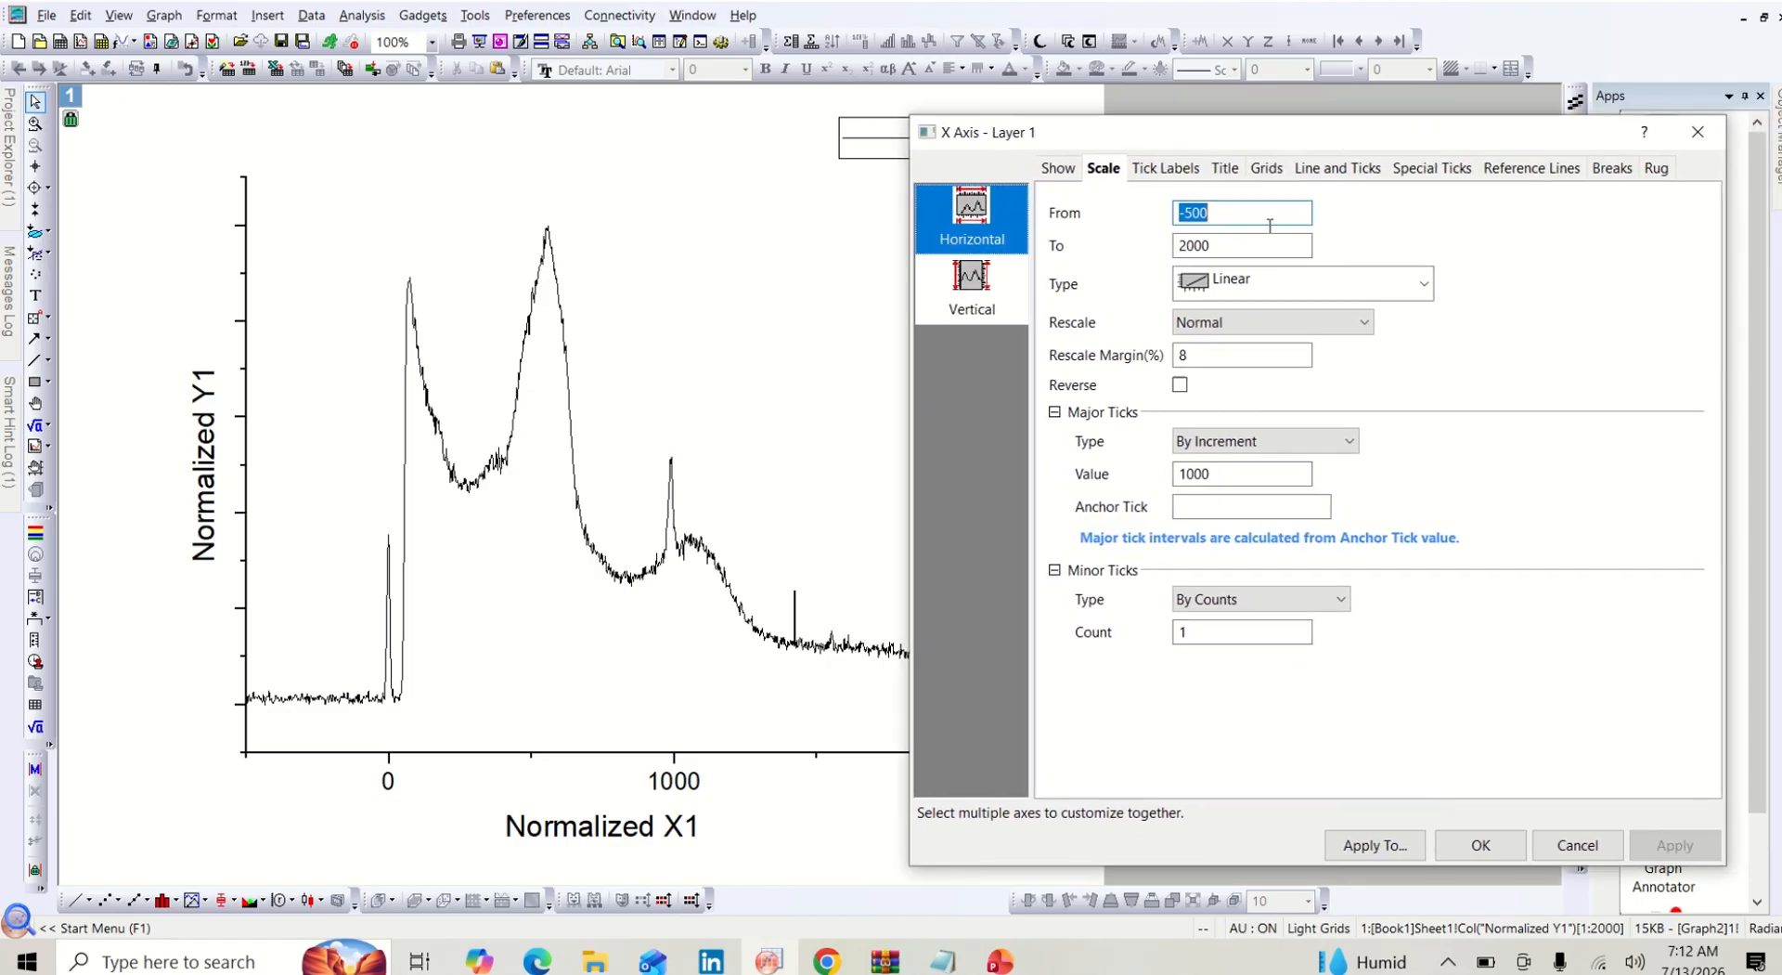
double_click(1250, 245)
key(BackSpace)
text(1)
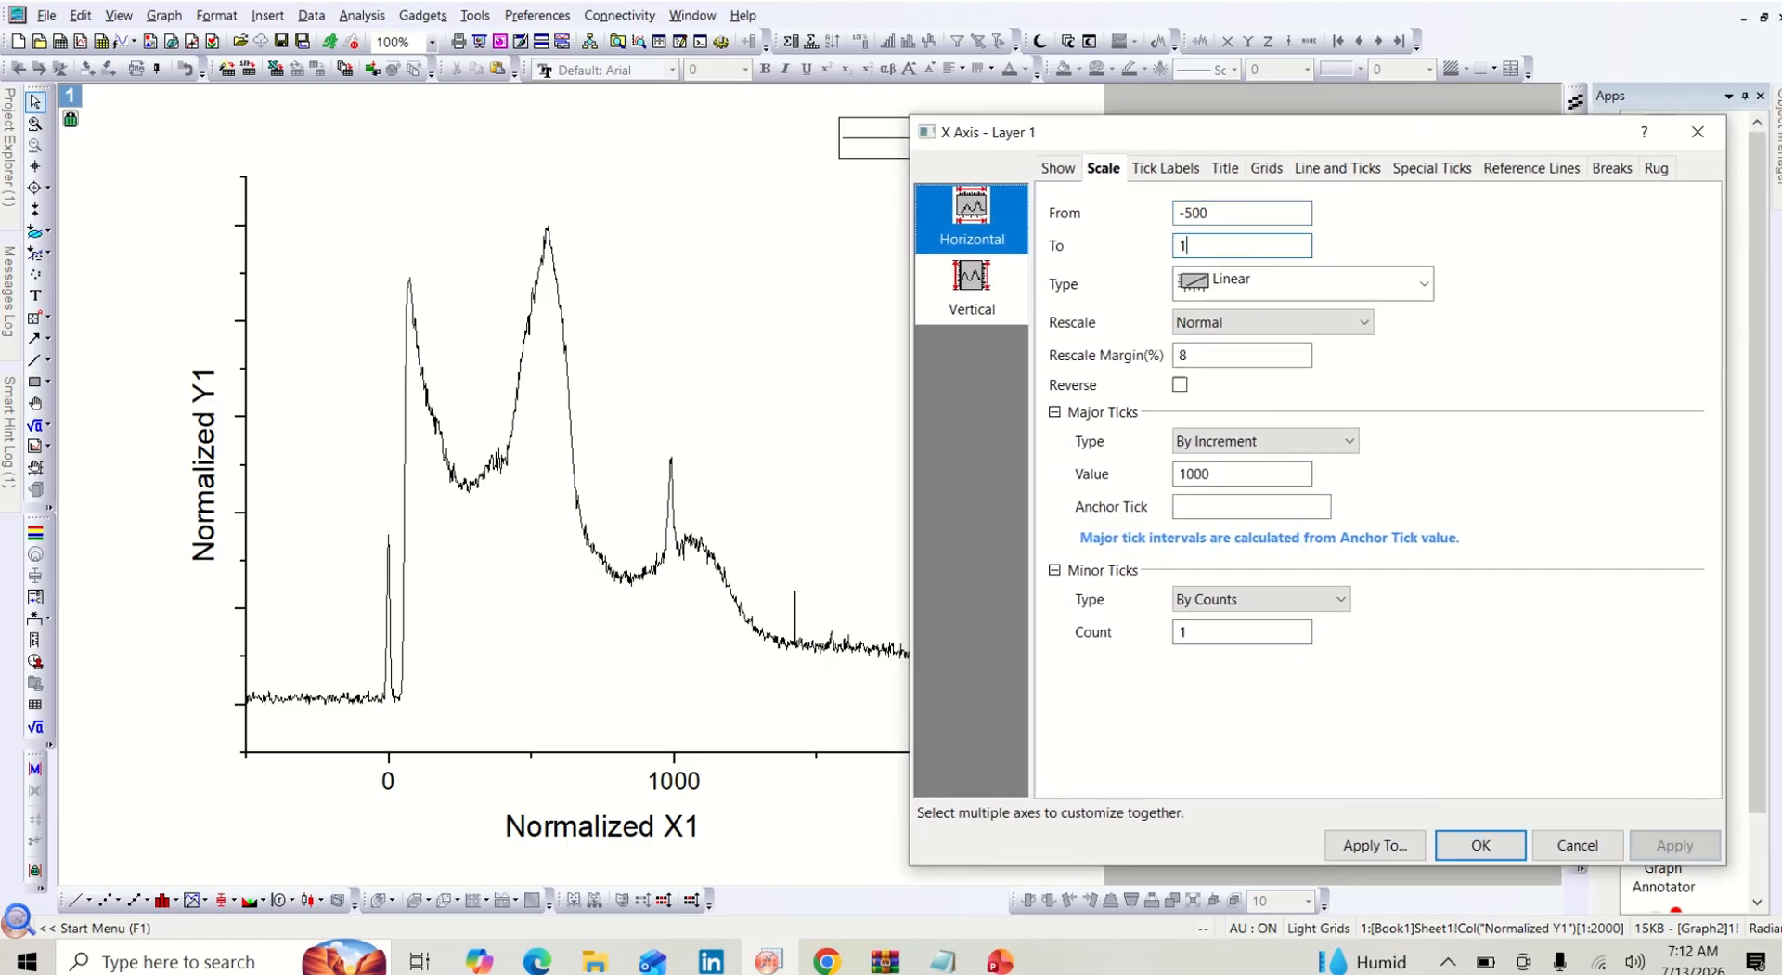
text(500)
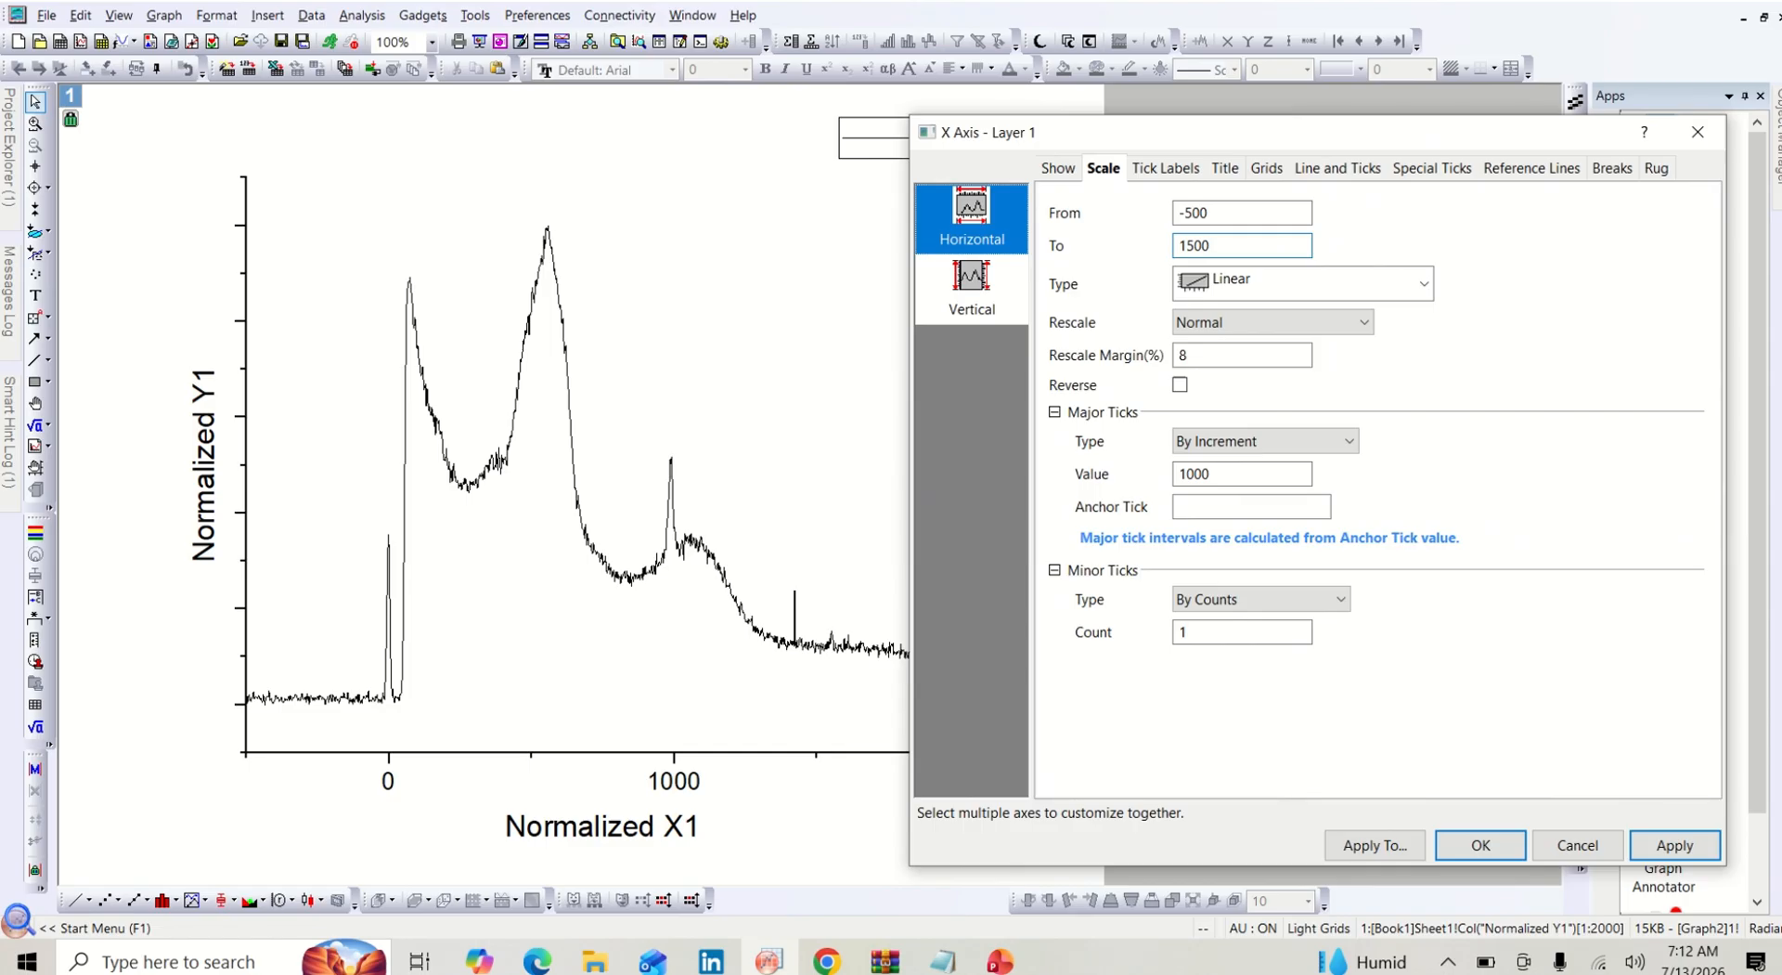
click(1651, 849)
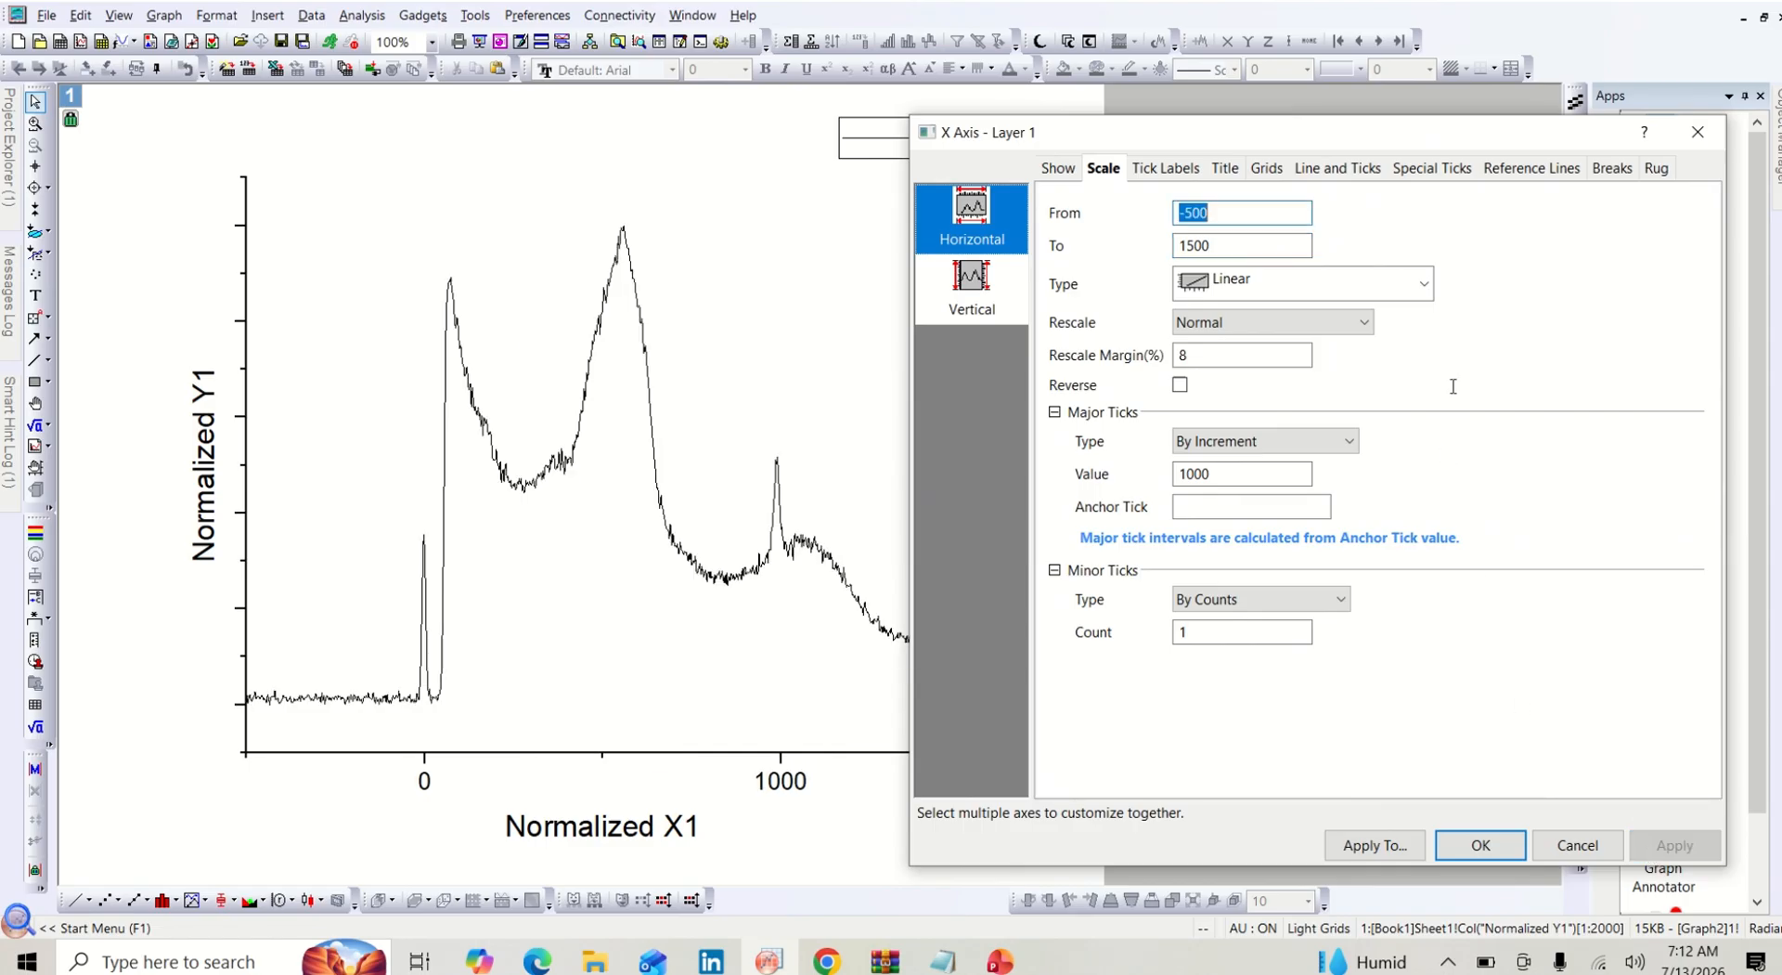
Set the horizontal axis's major tick increment to 50, apply it, and return to the axis settings
drag(1461, 136, 1479, 176)
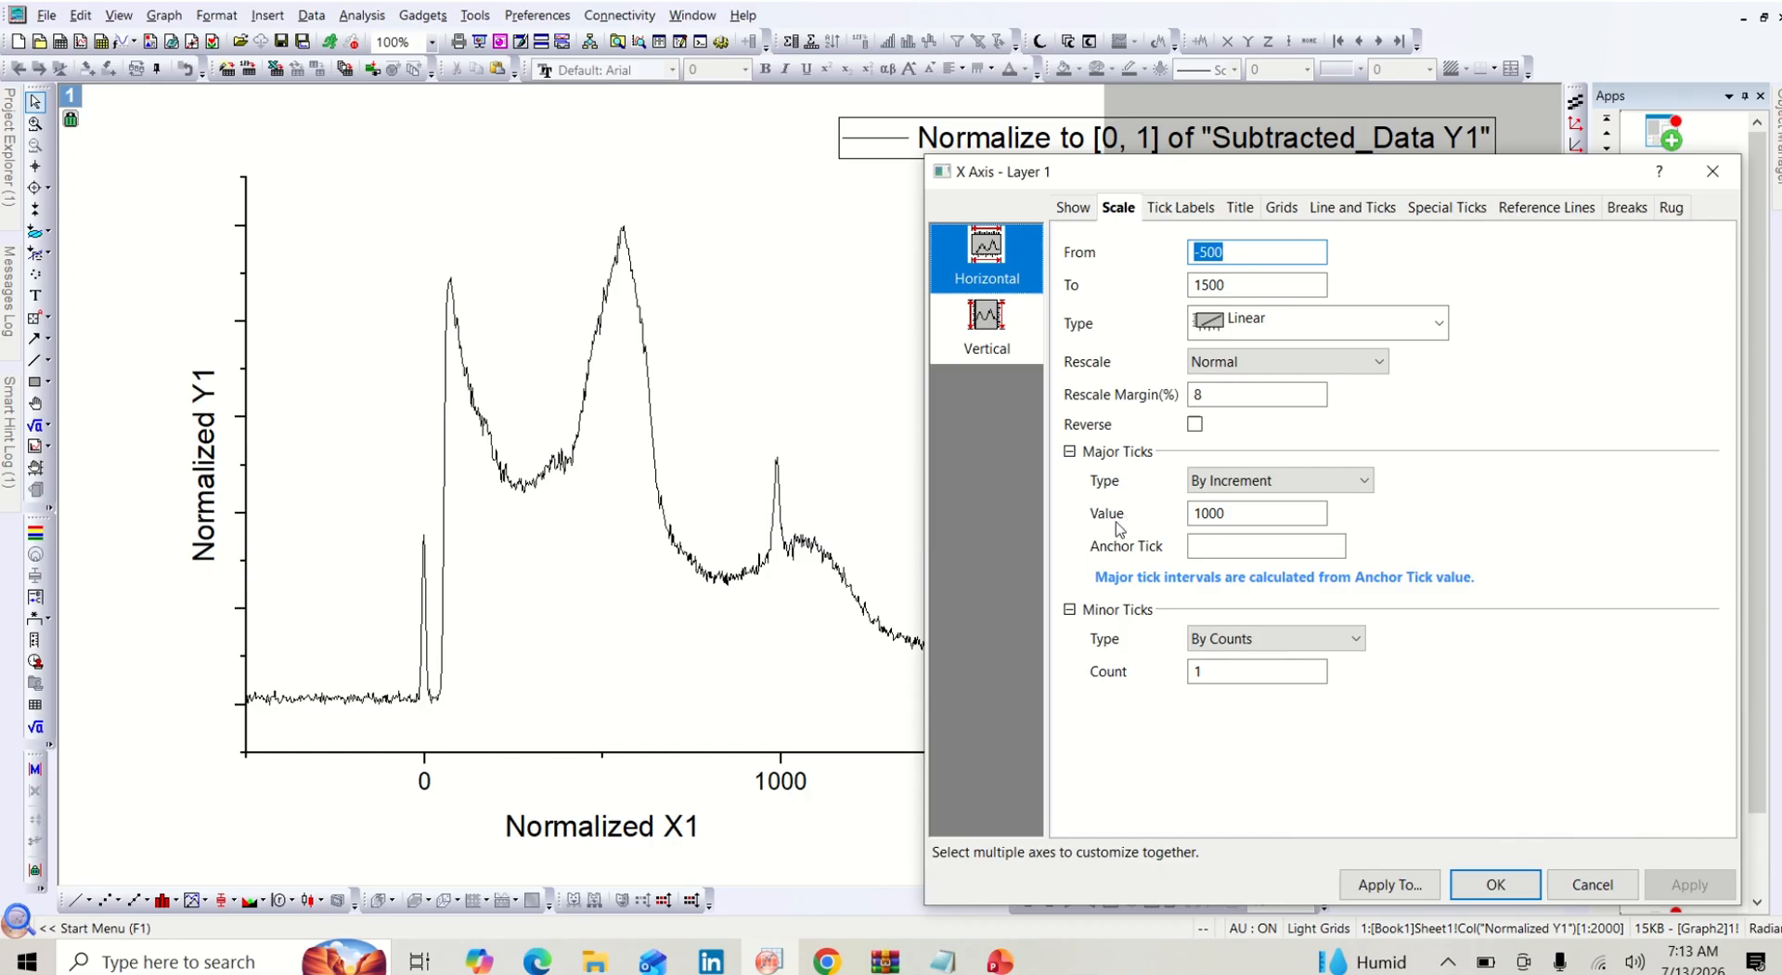
double_click(1244, 510)
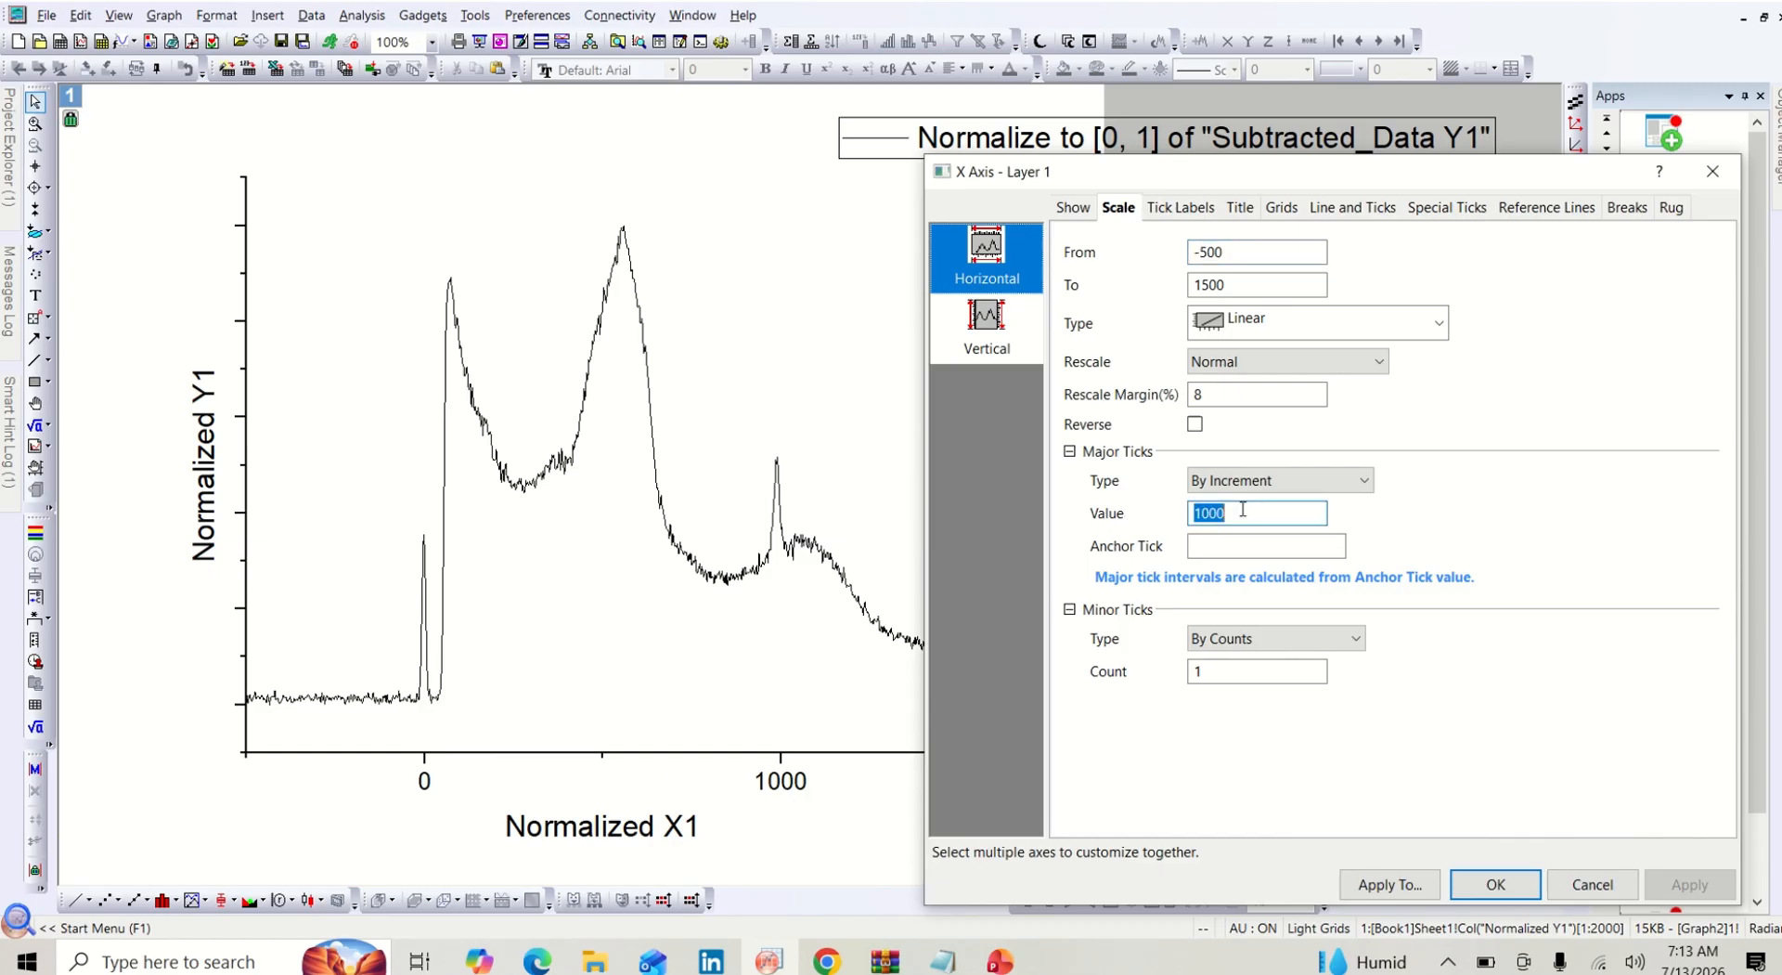
key(BackSpace)
text(50)
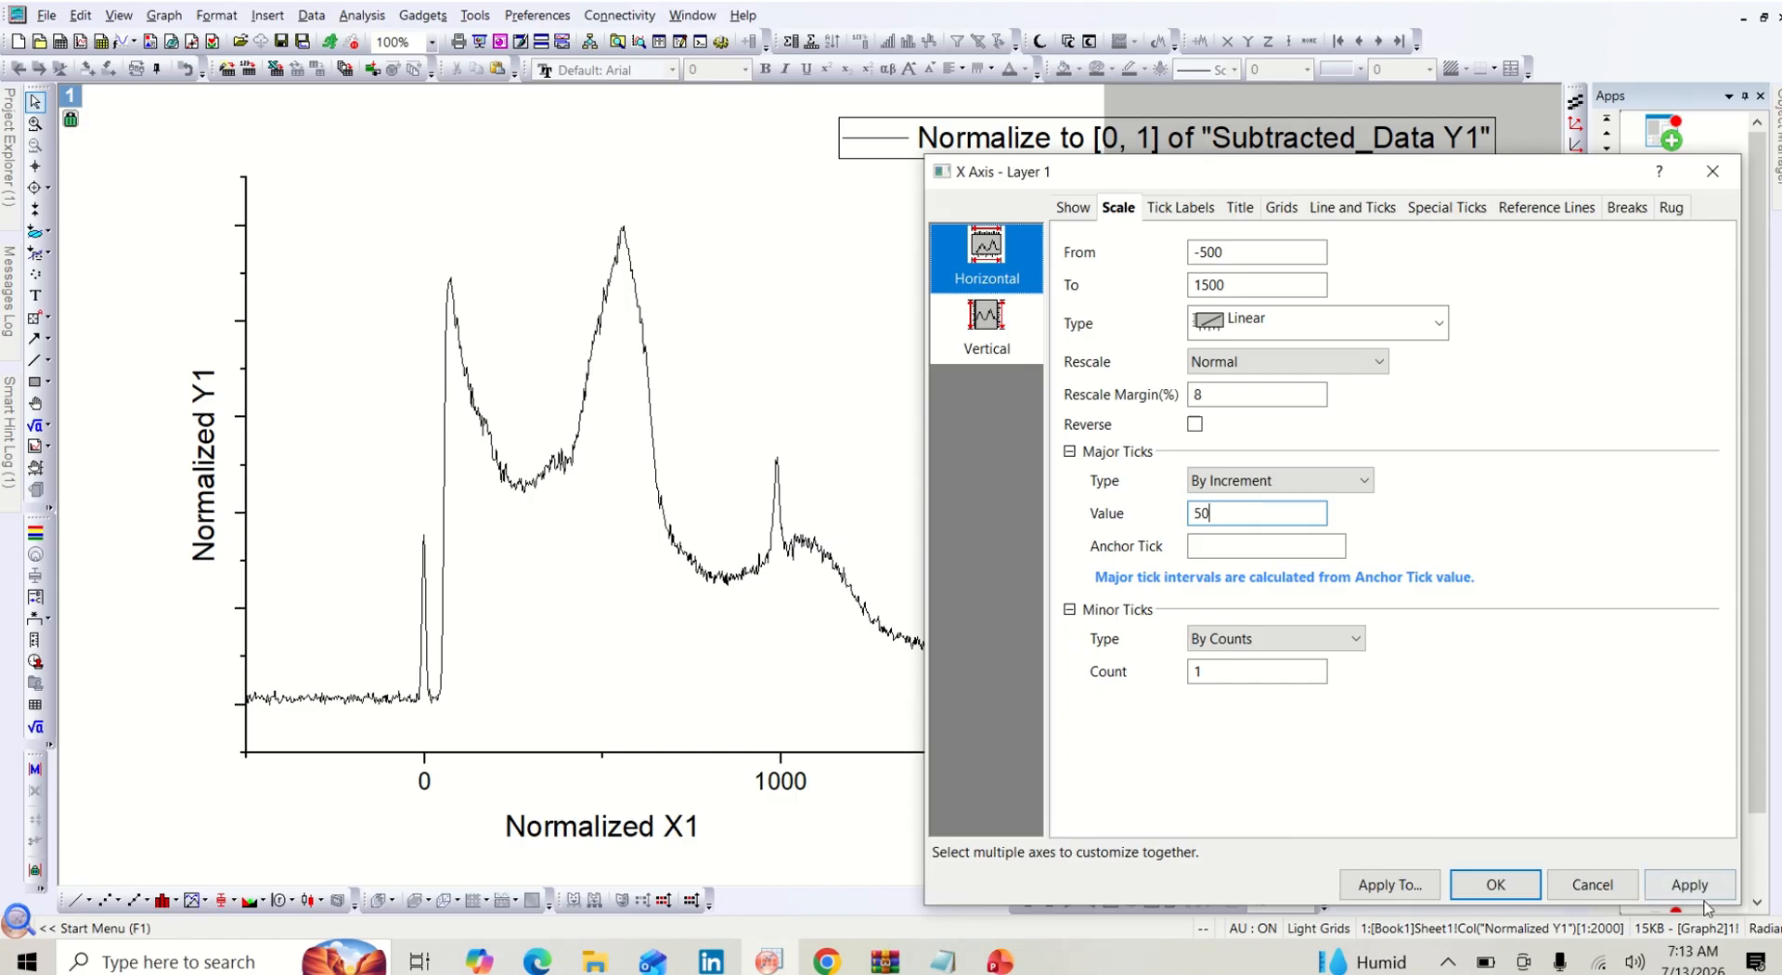
click(1704, 893)
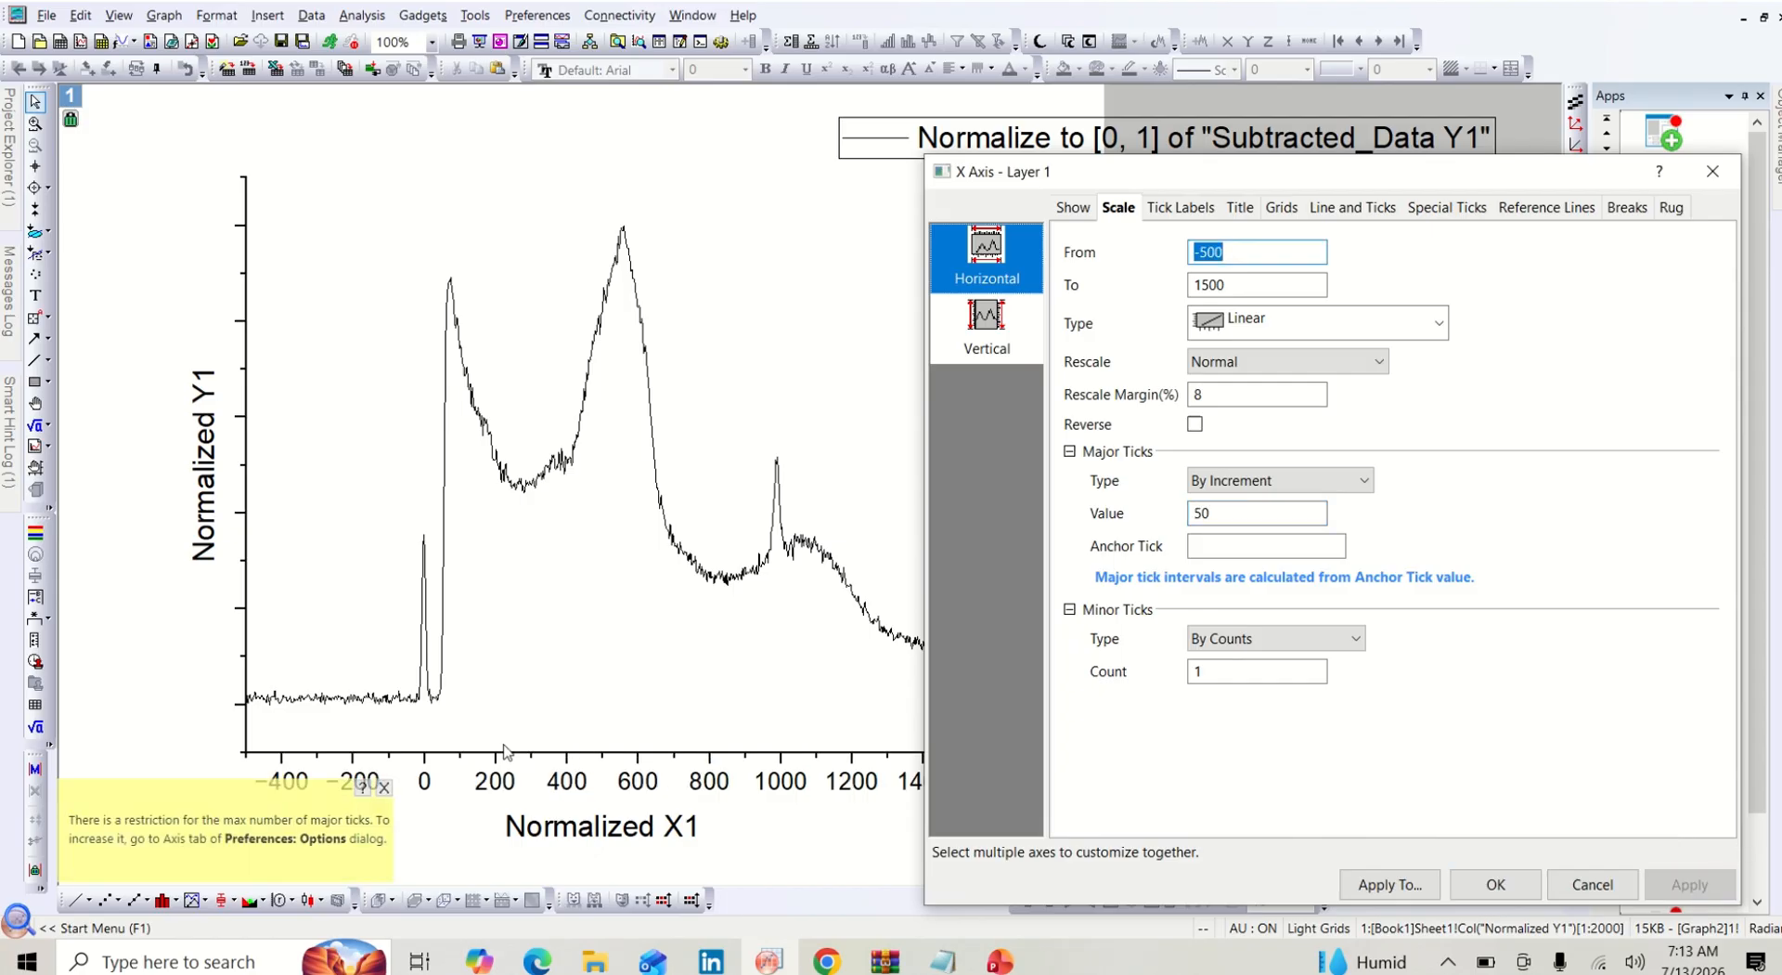
click(613, 695)
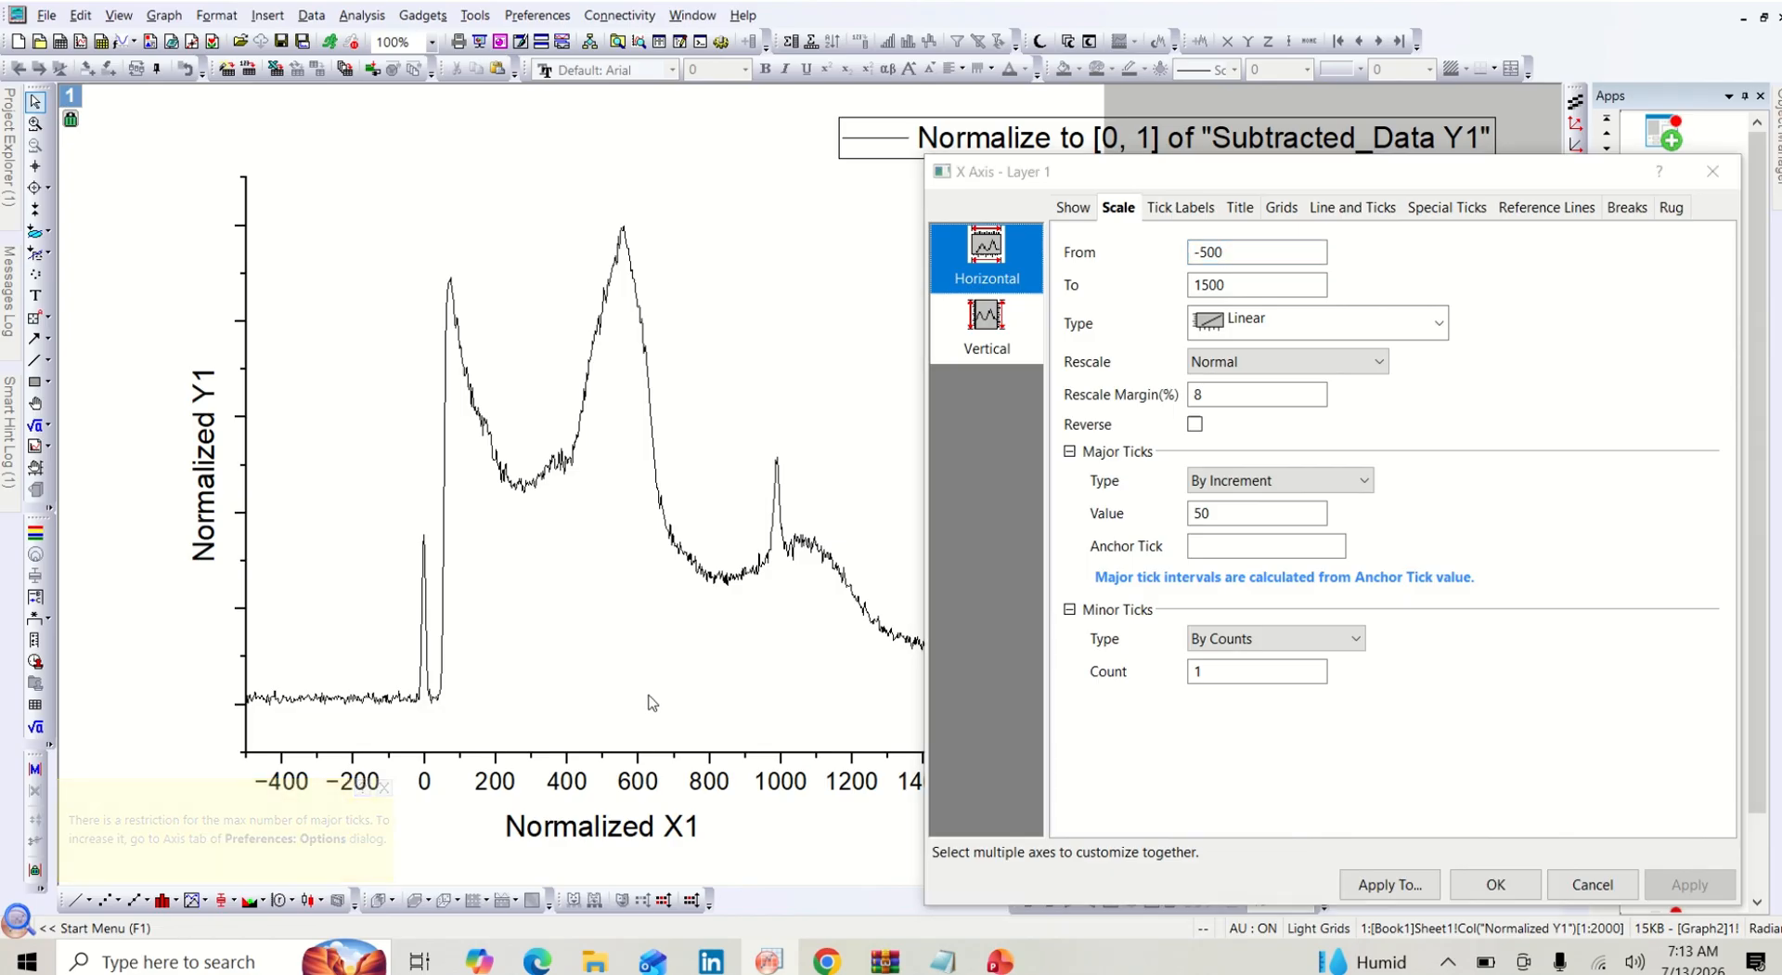
click(1049, 340)
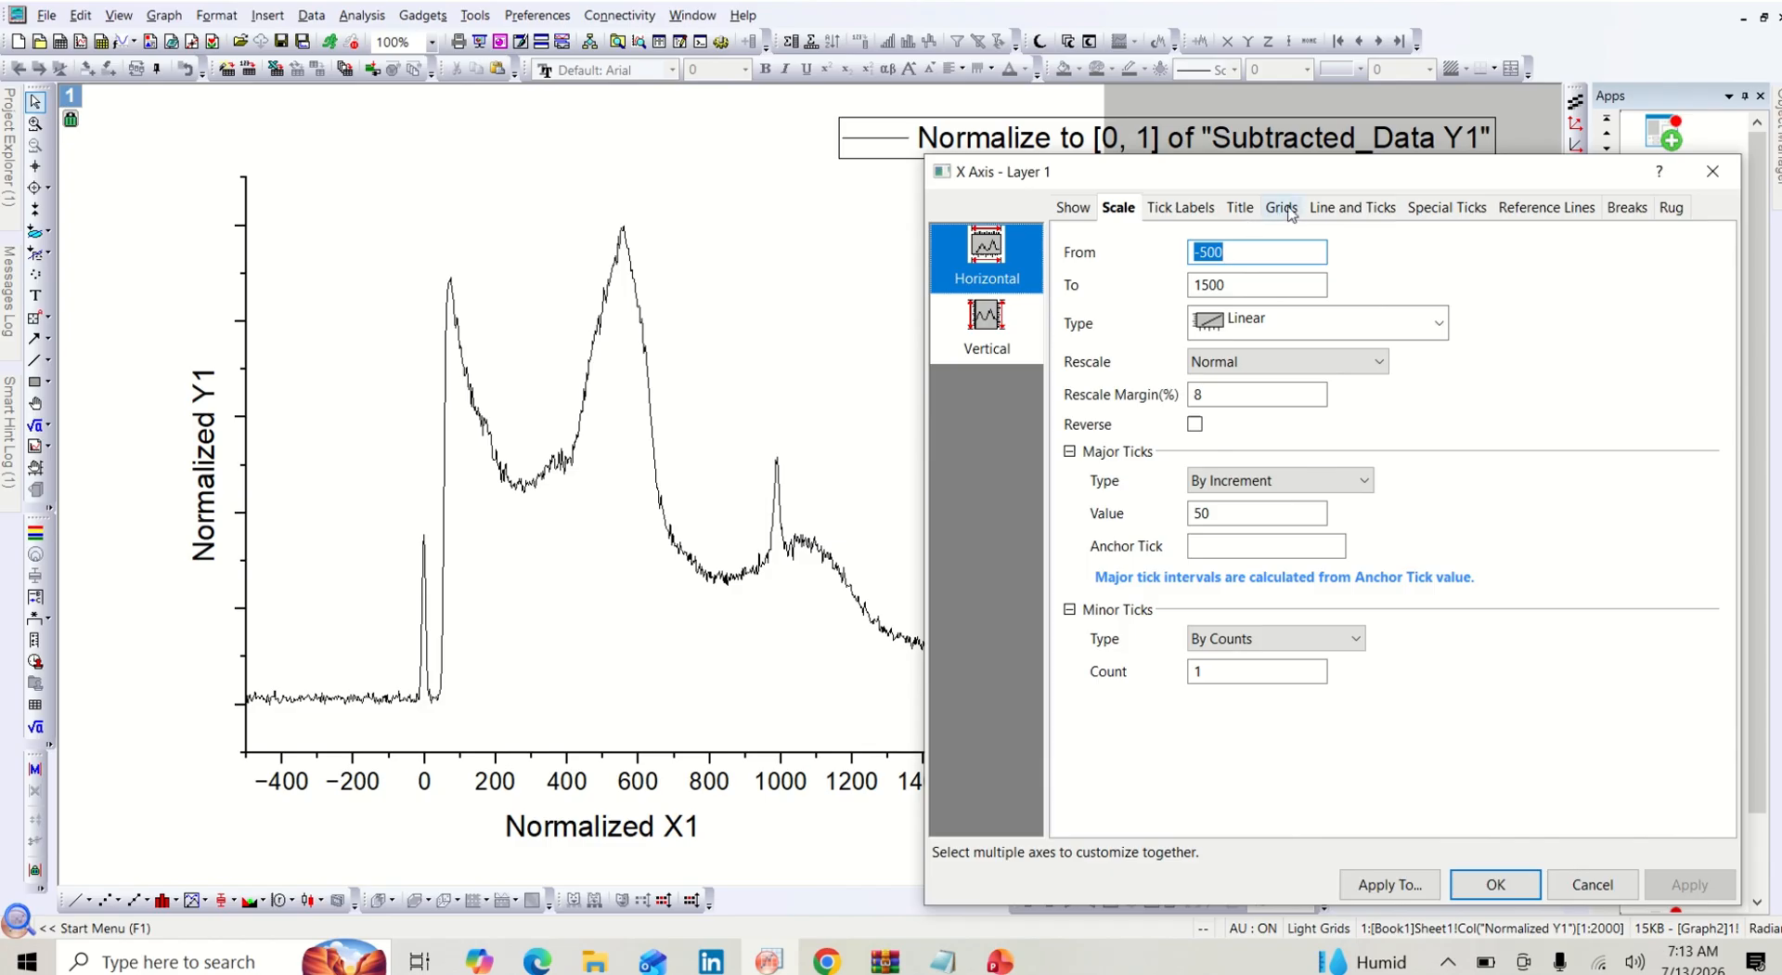
Turn on the additional opposite line in the X axis grid settings and apply it to the graph
click(1285, 209)
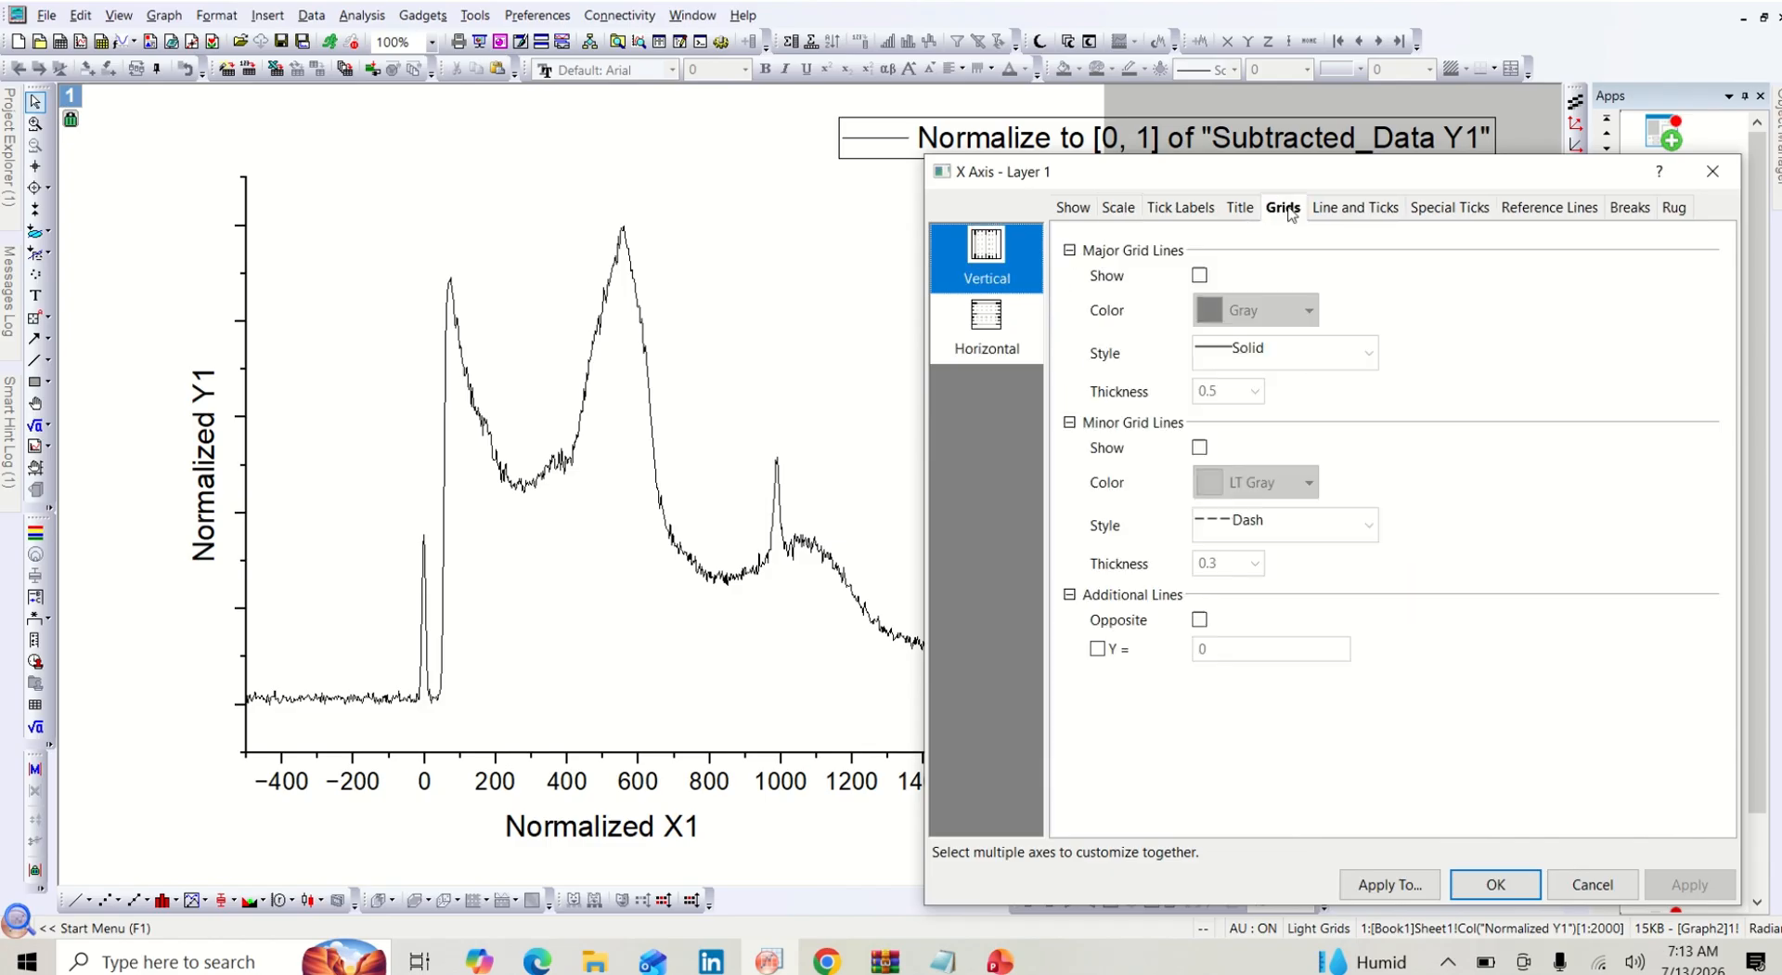
click(1200, 620)
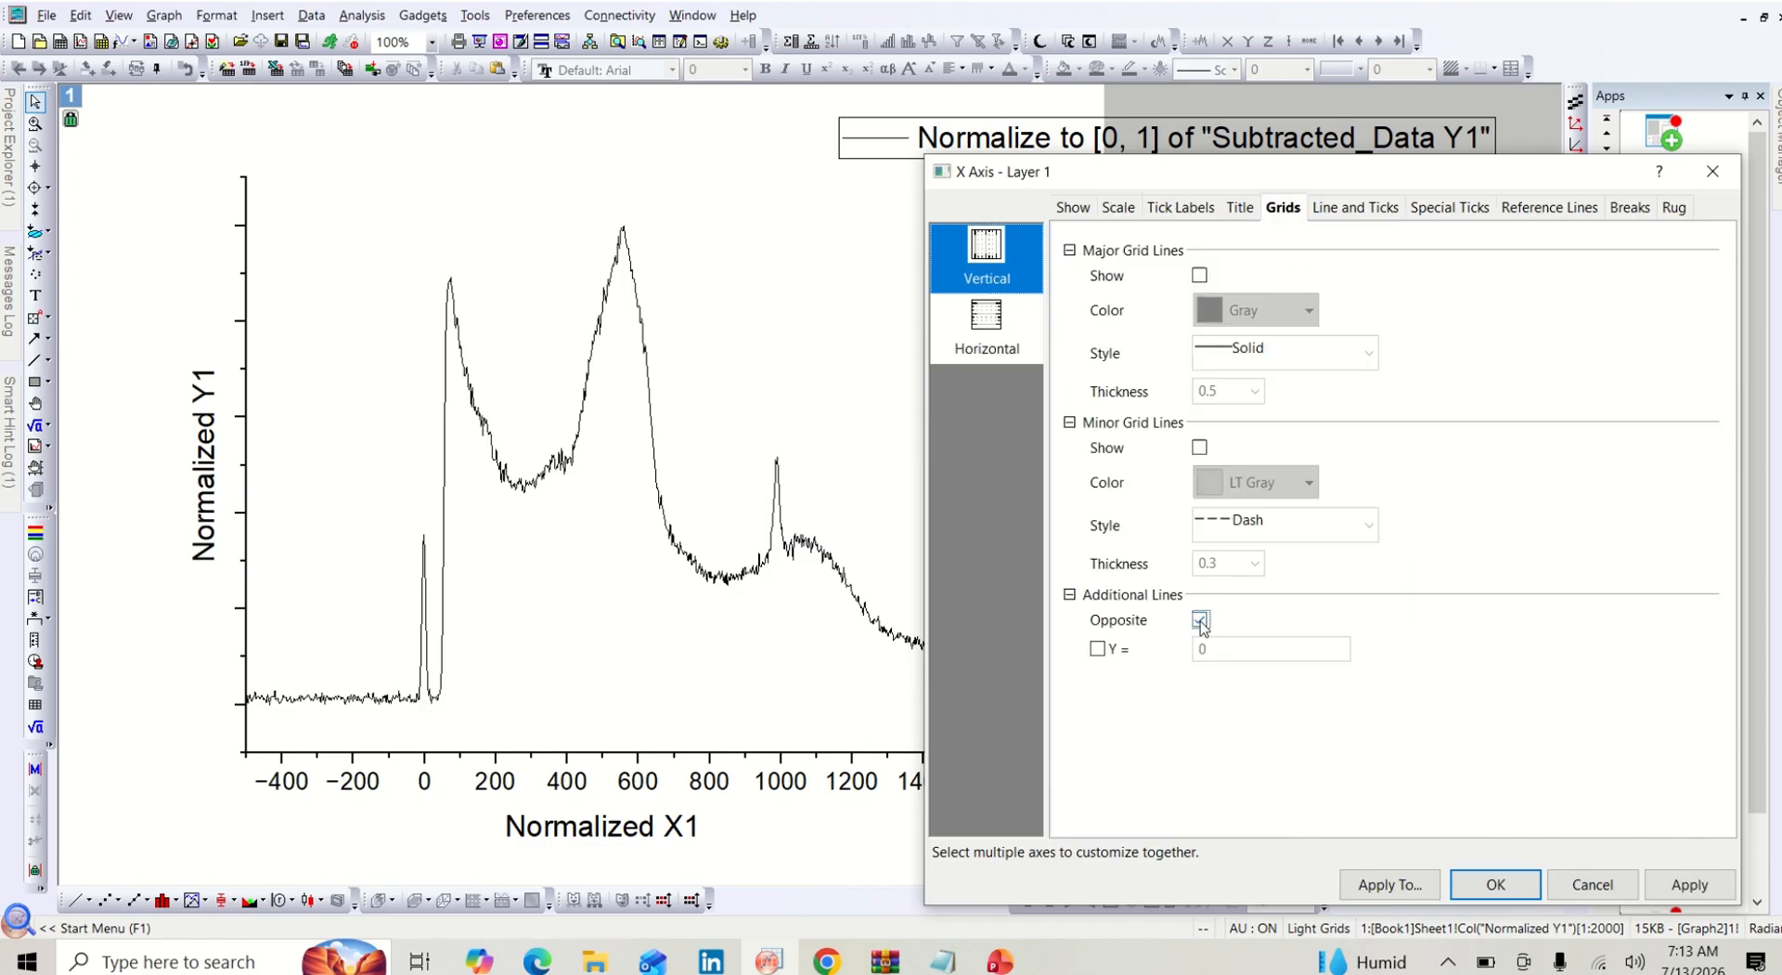
click(1658, 888)
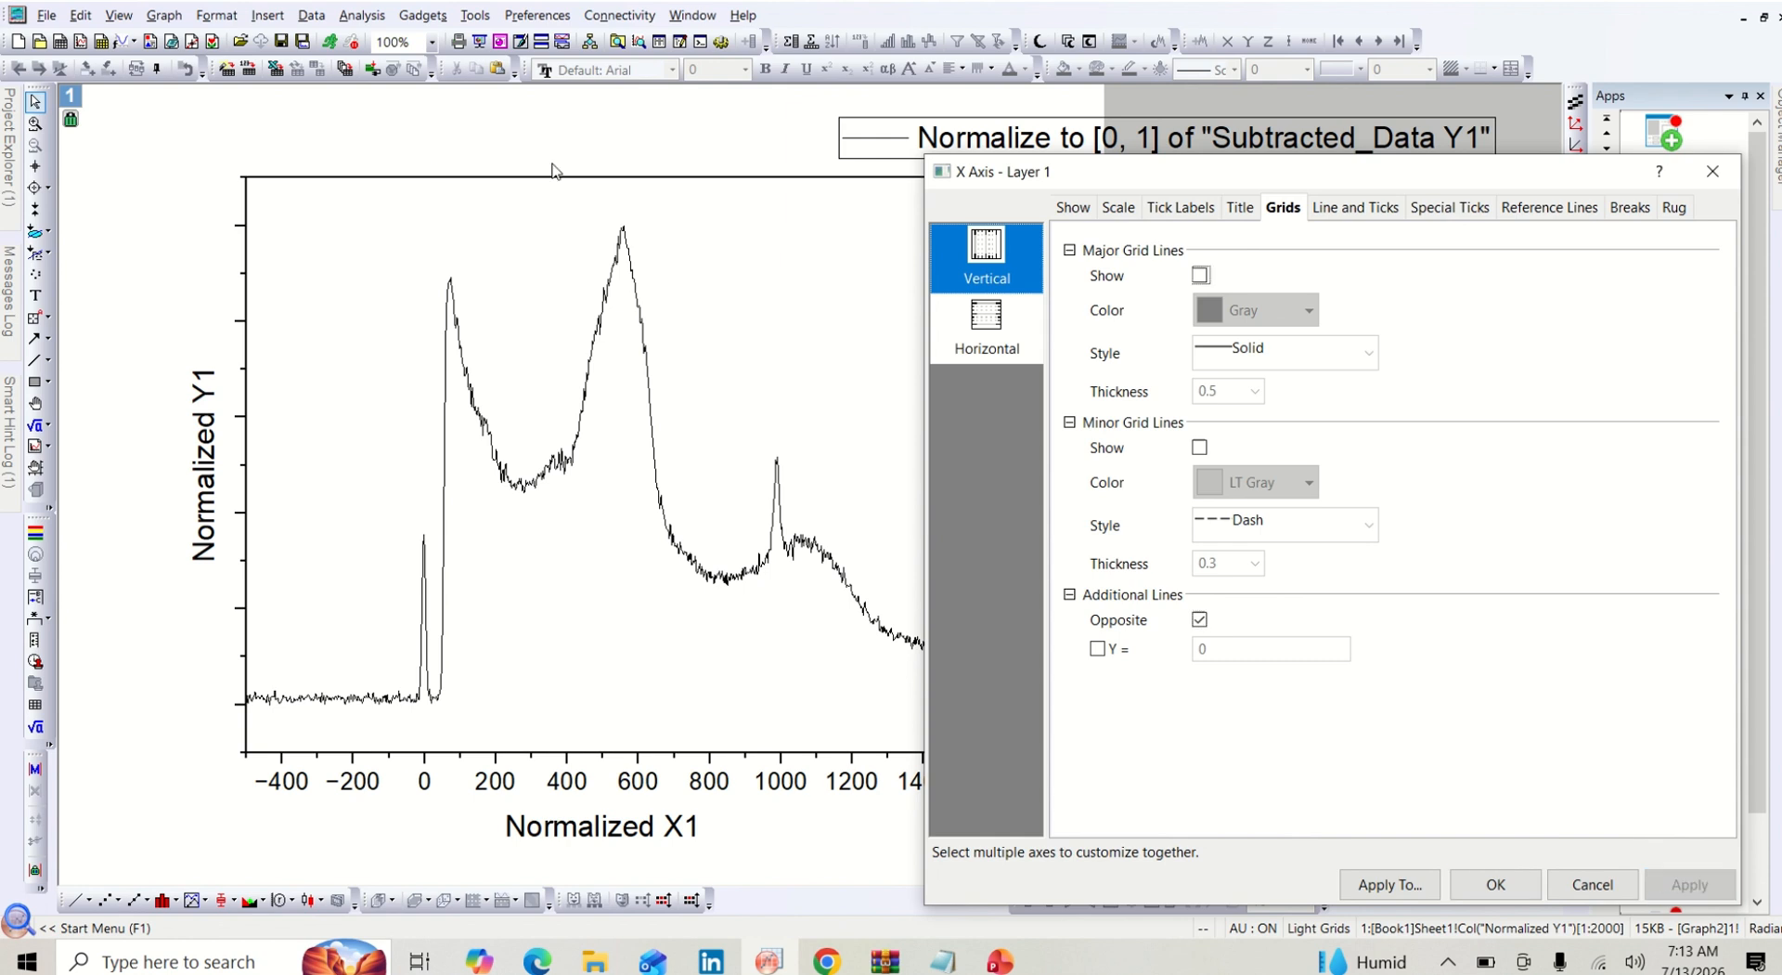
drag(1185, 181, 1371, 189)
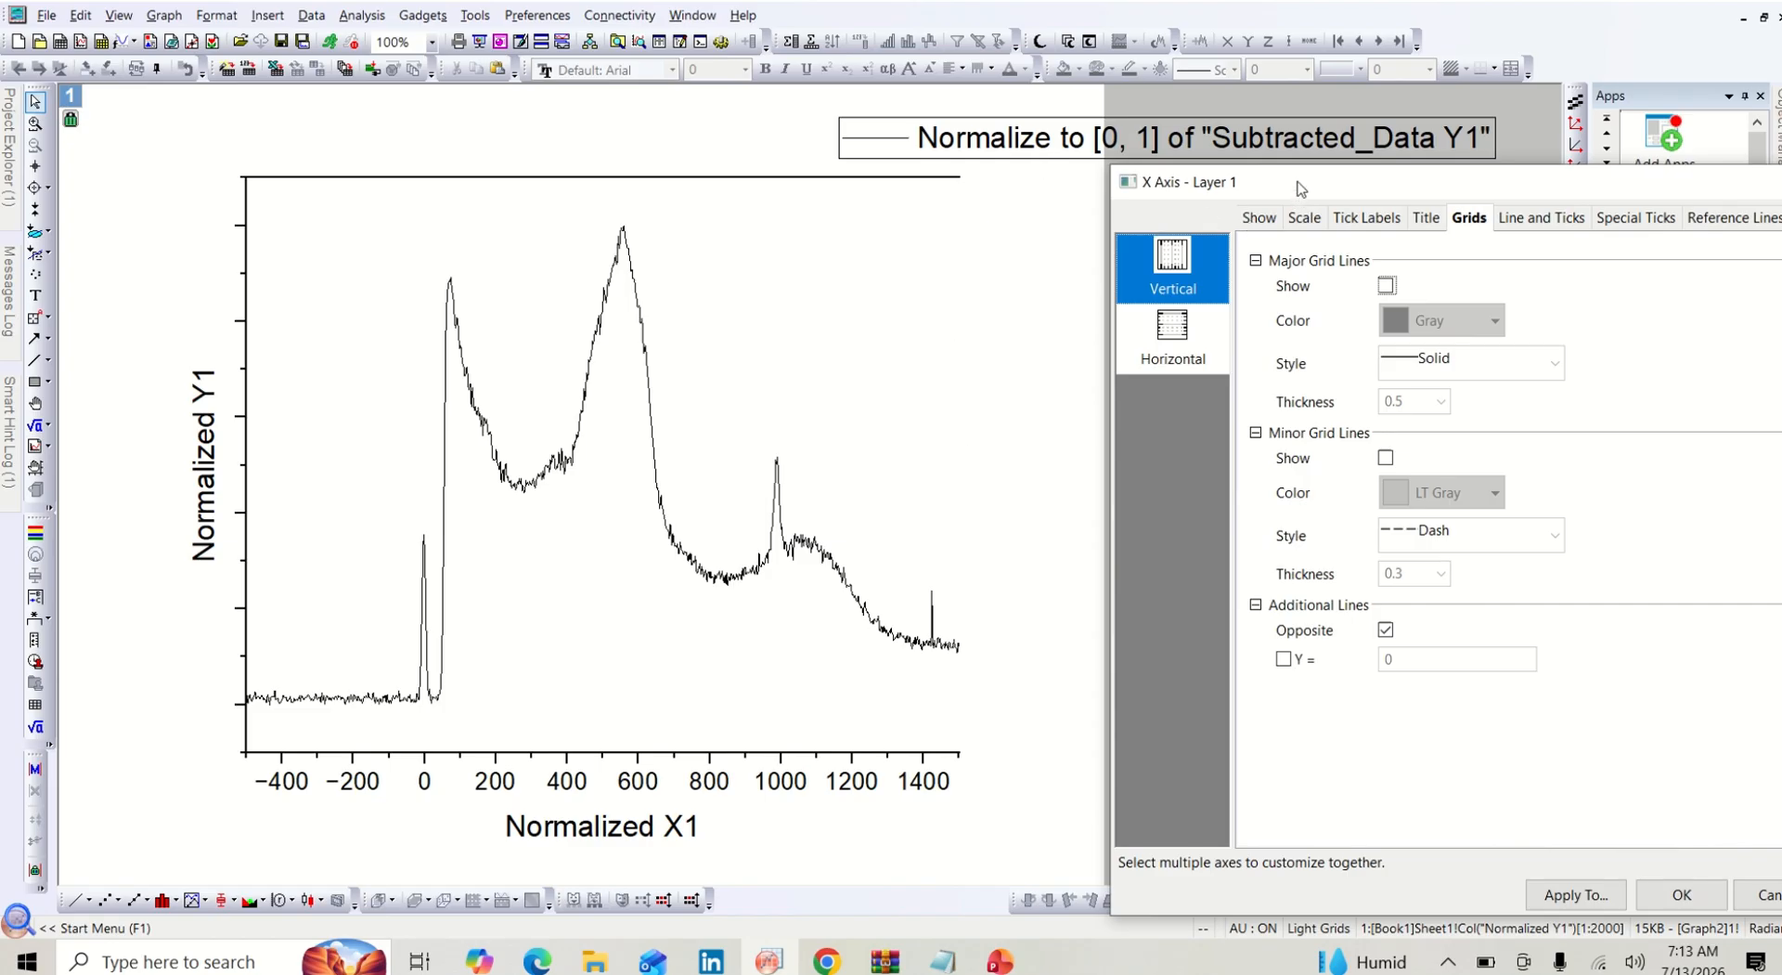
drag(1297, 186, 1122, 167)
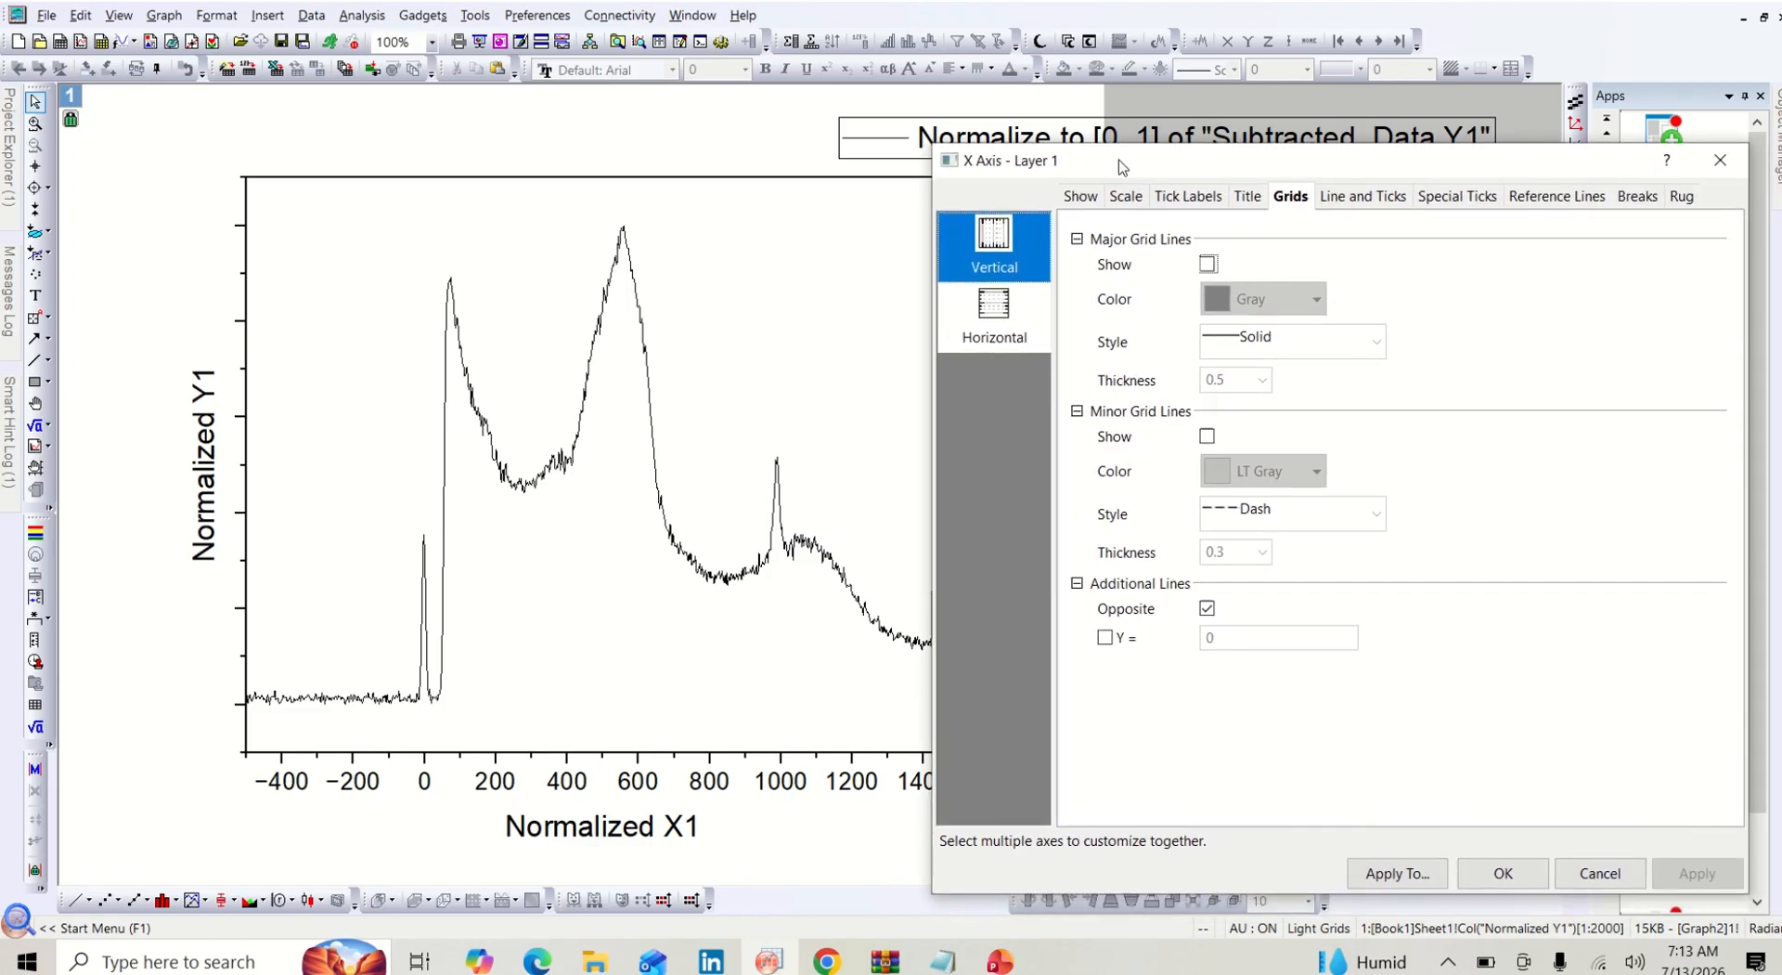
Turn on the additional opposite line for the Y axis grids and apply it to complete the graph's frame
click(1015, 307)
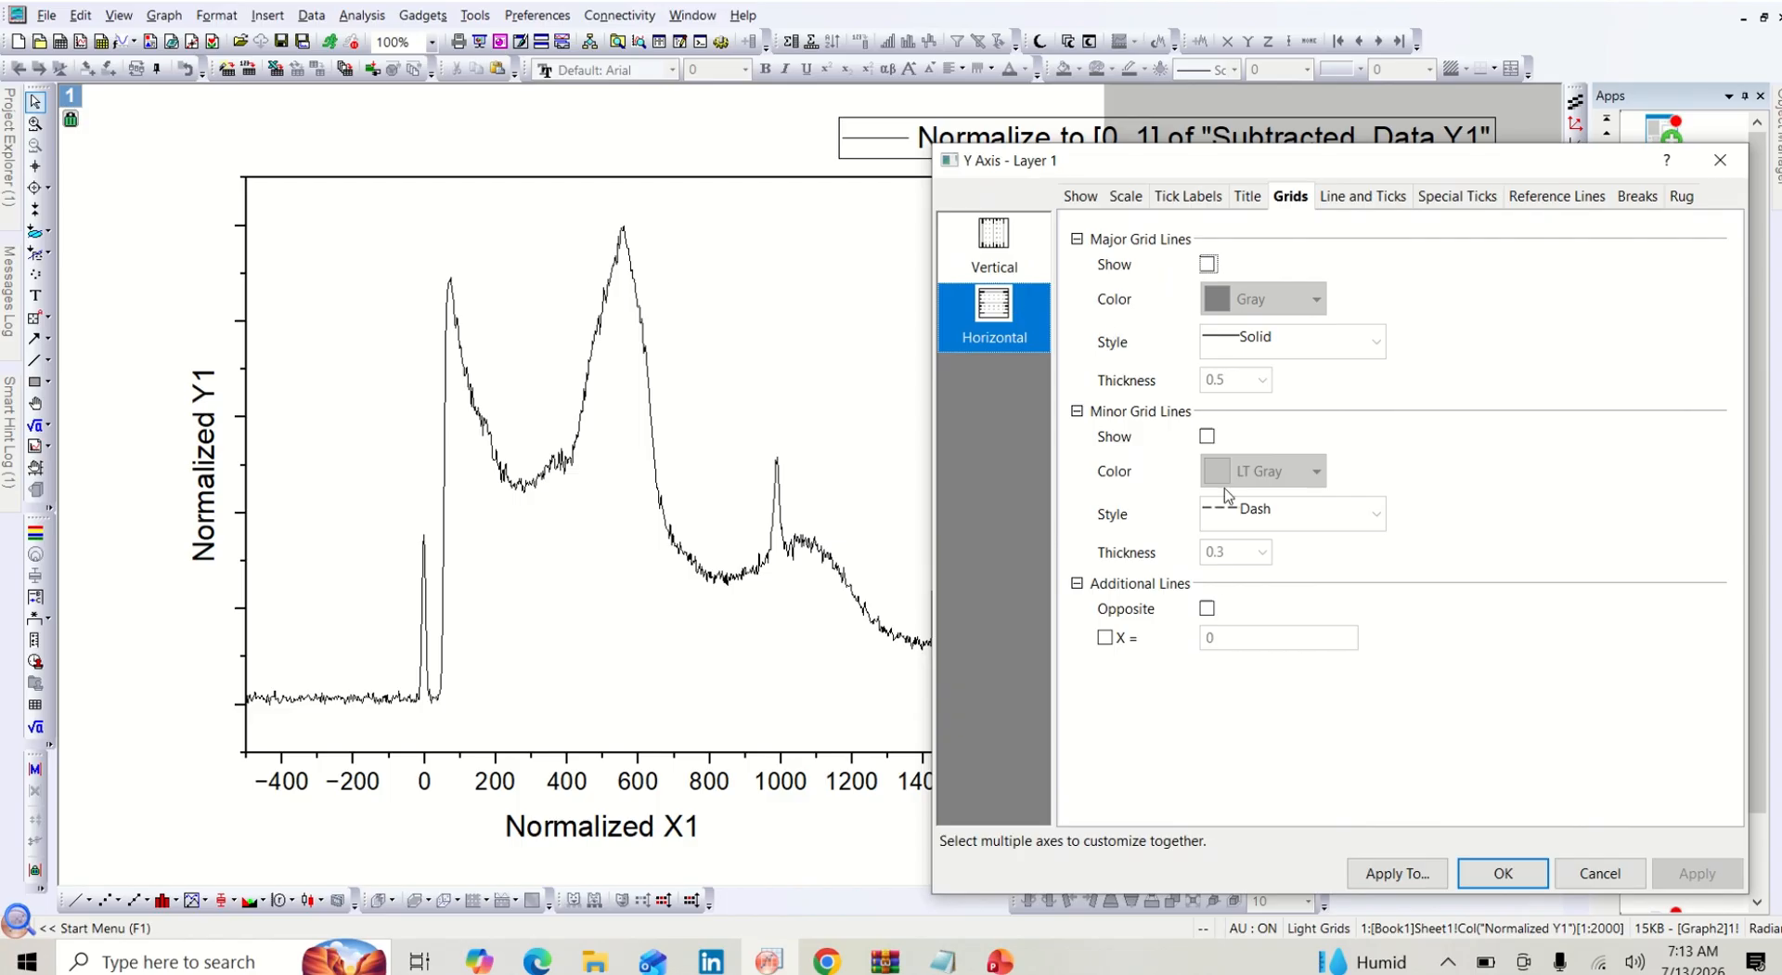
click(1207, 608)
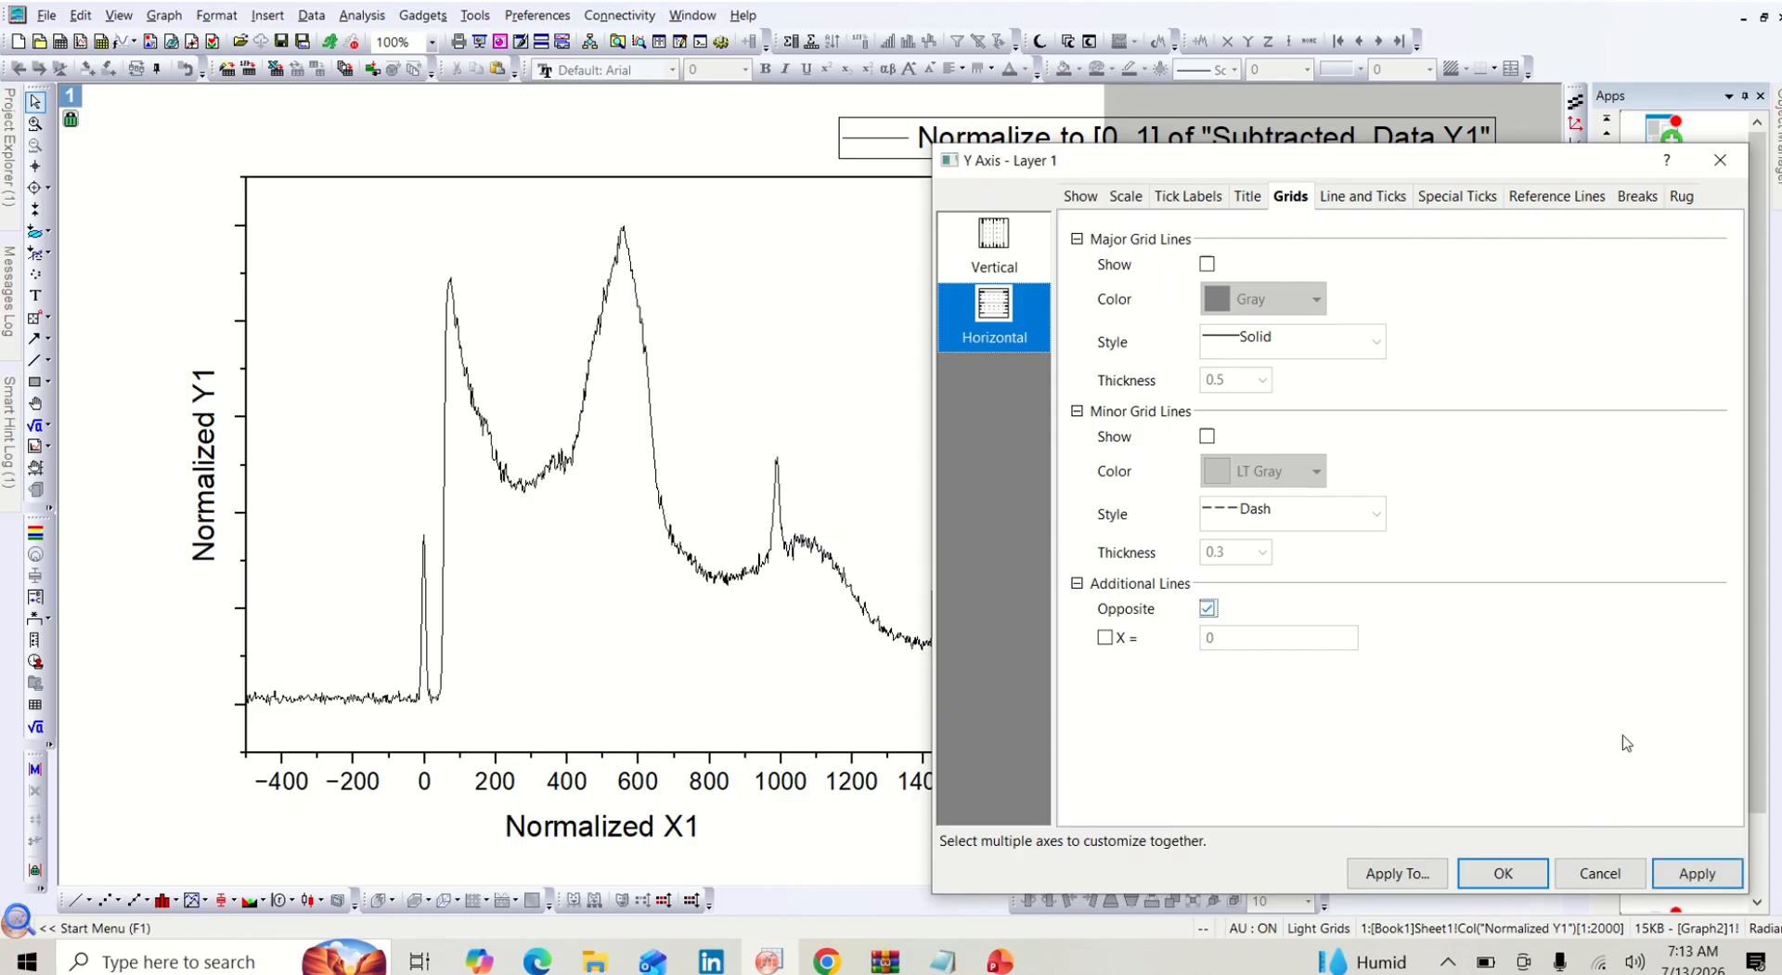
click(1691, 876)
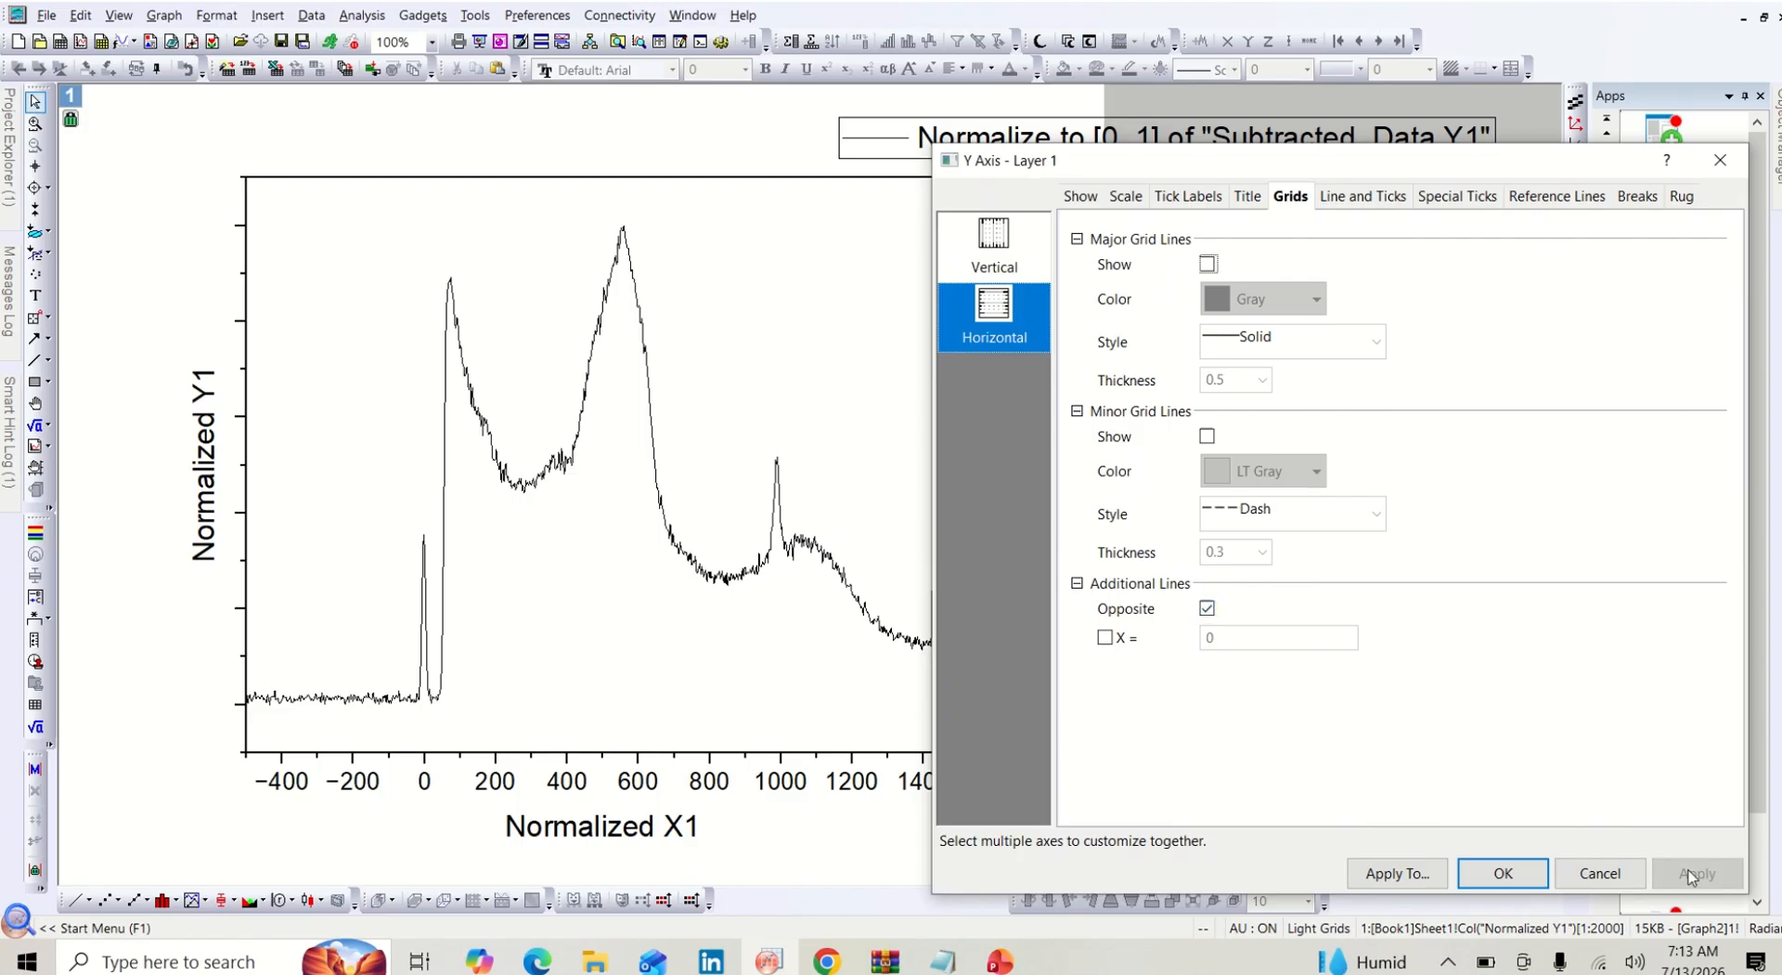
drag(1308, 159, 1499, 158)
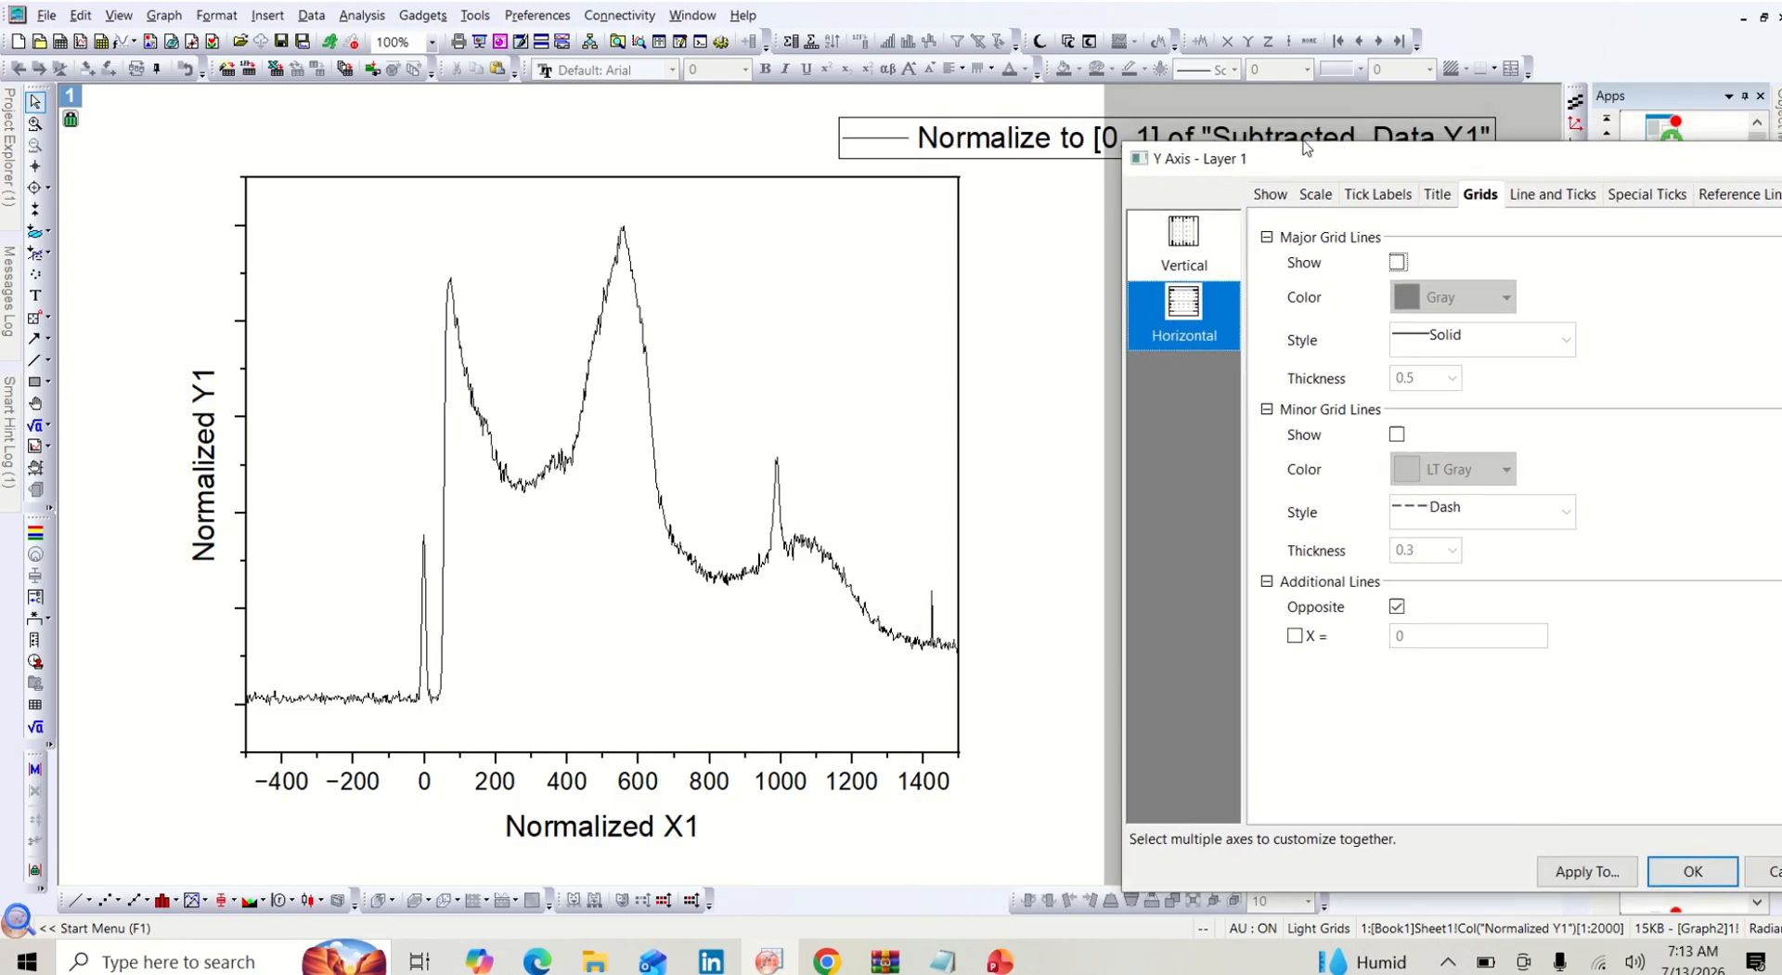
drag(1340, 150, 1244, 122)
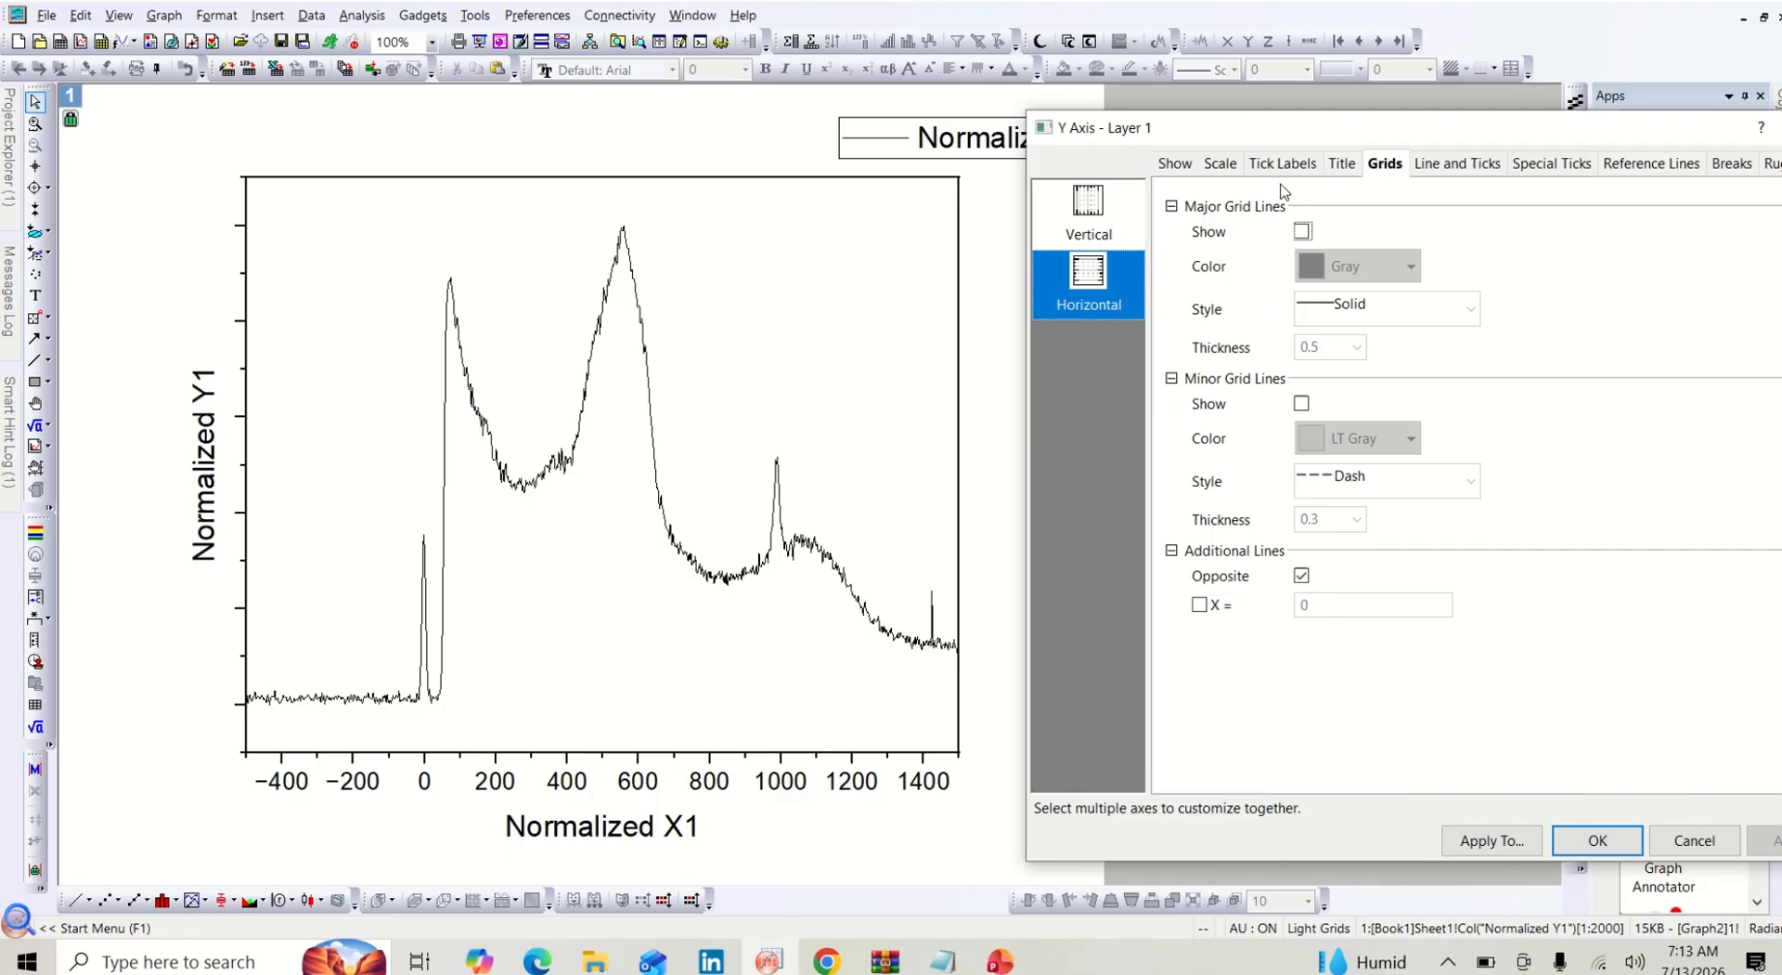
Set both the major and minor tick styles of the left axis to None, apply, and close the axis settings
click(1428, 176)
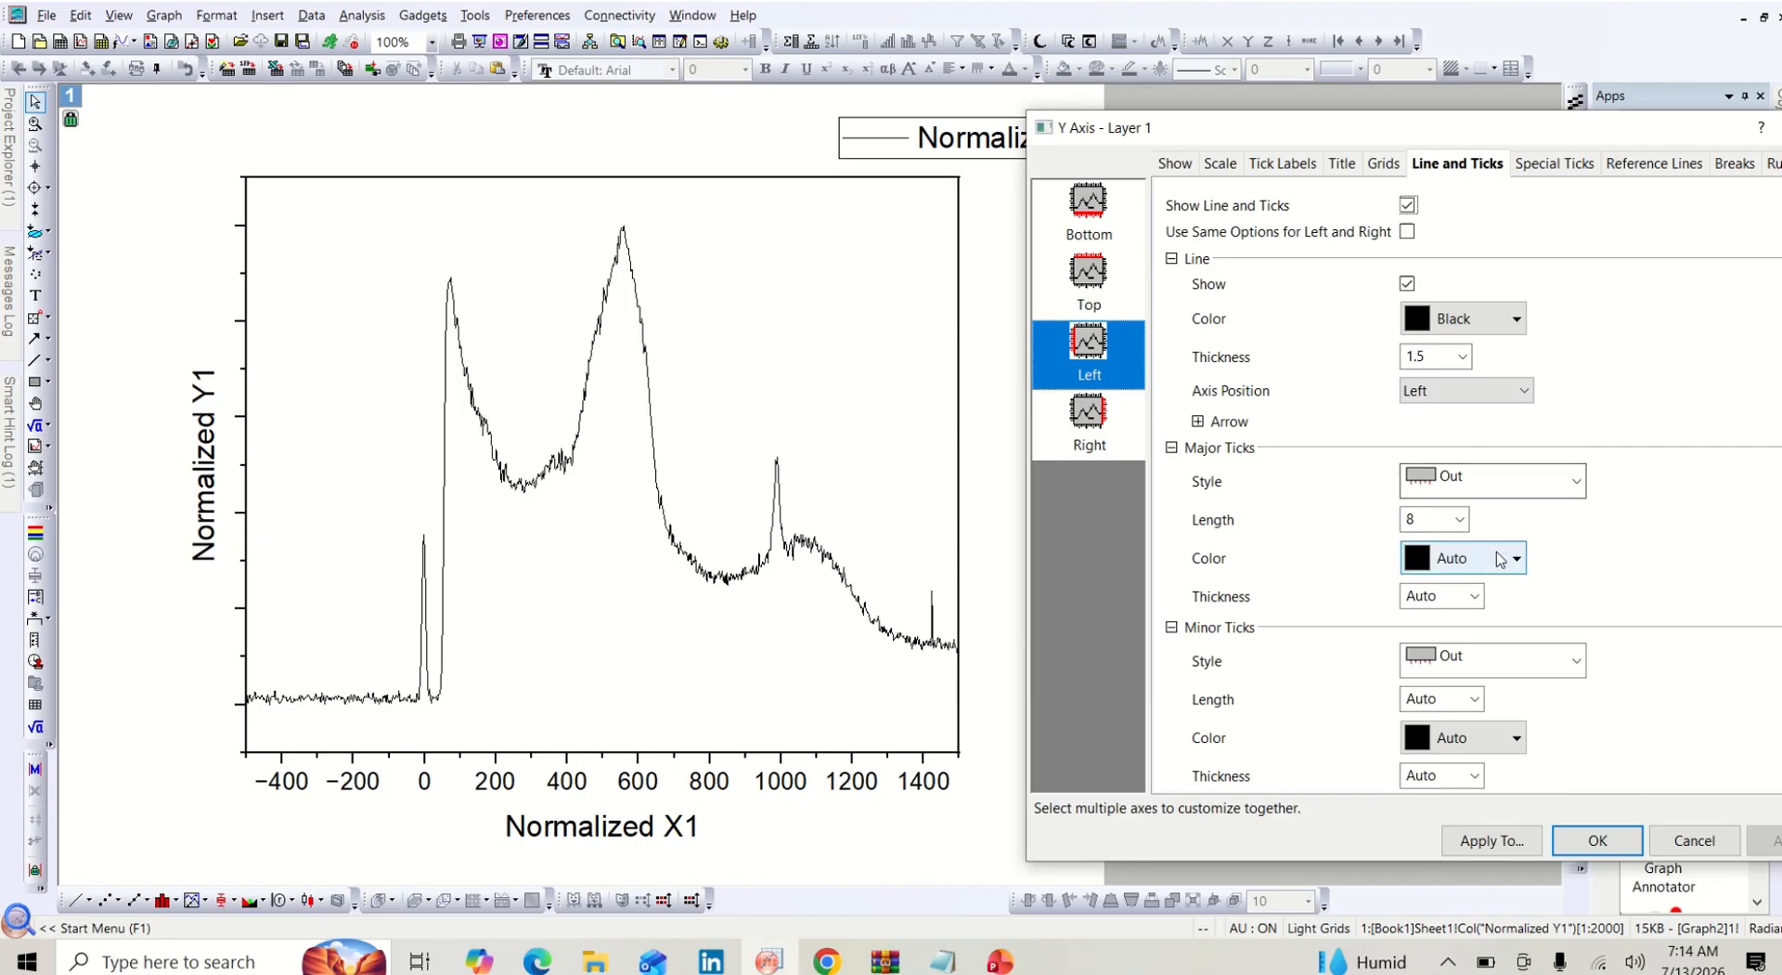
click(1575, 481)
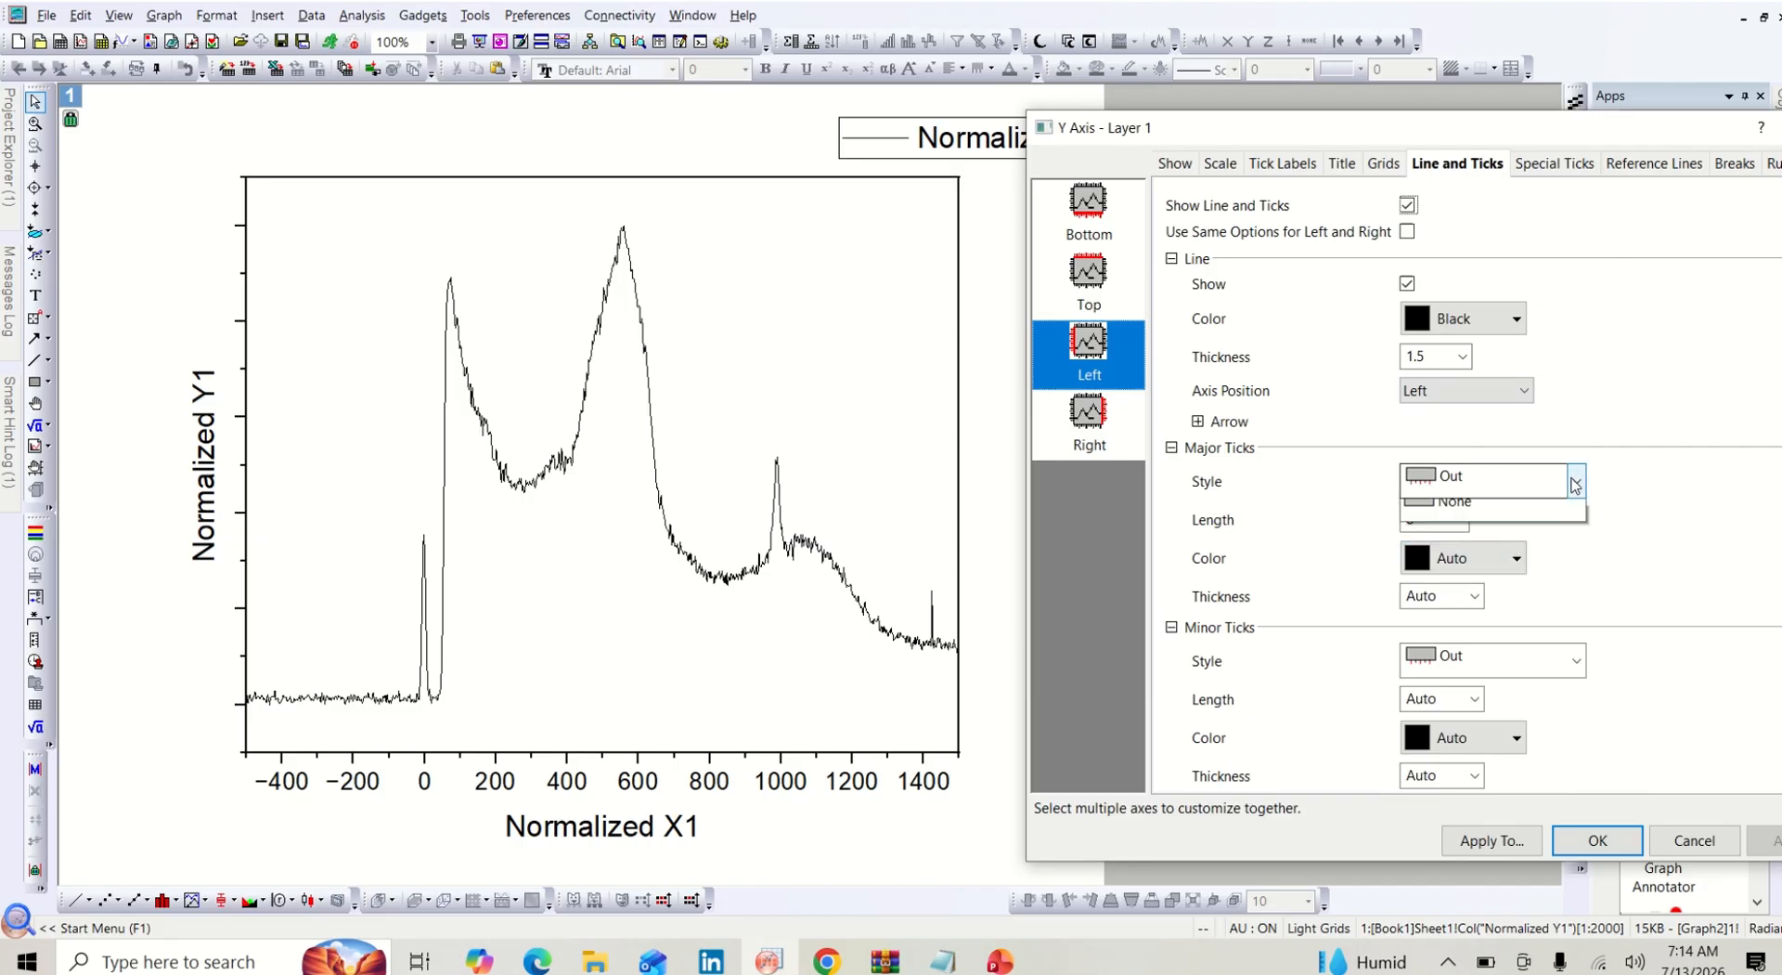
click(1486, 605)
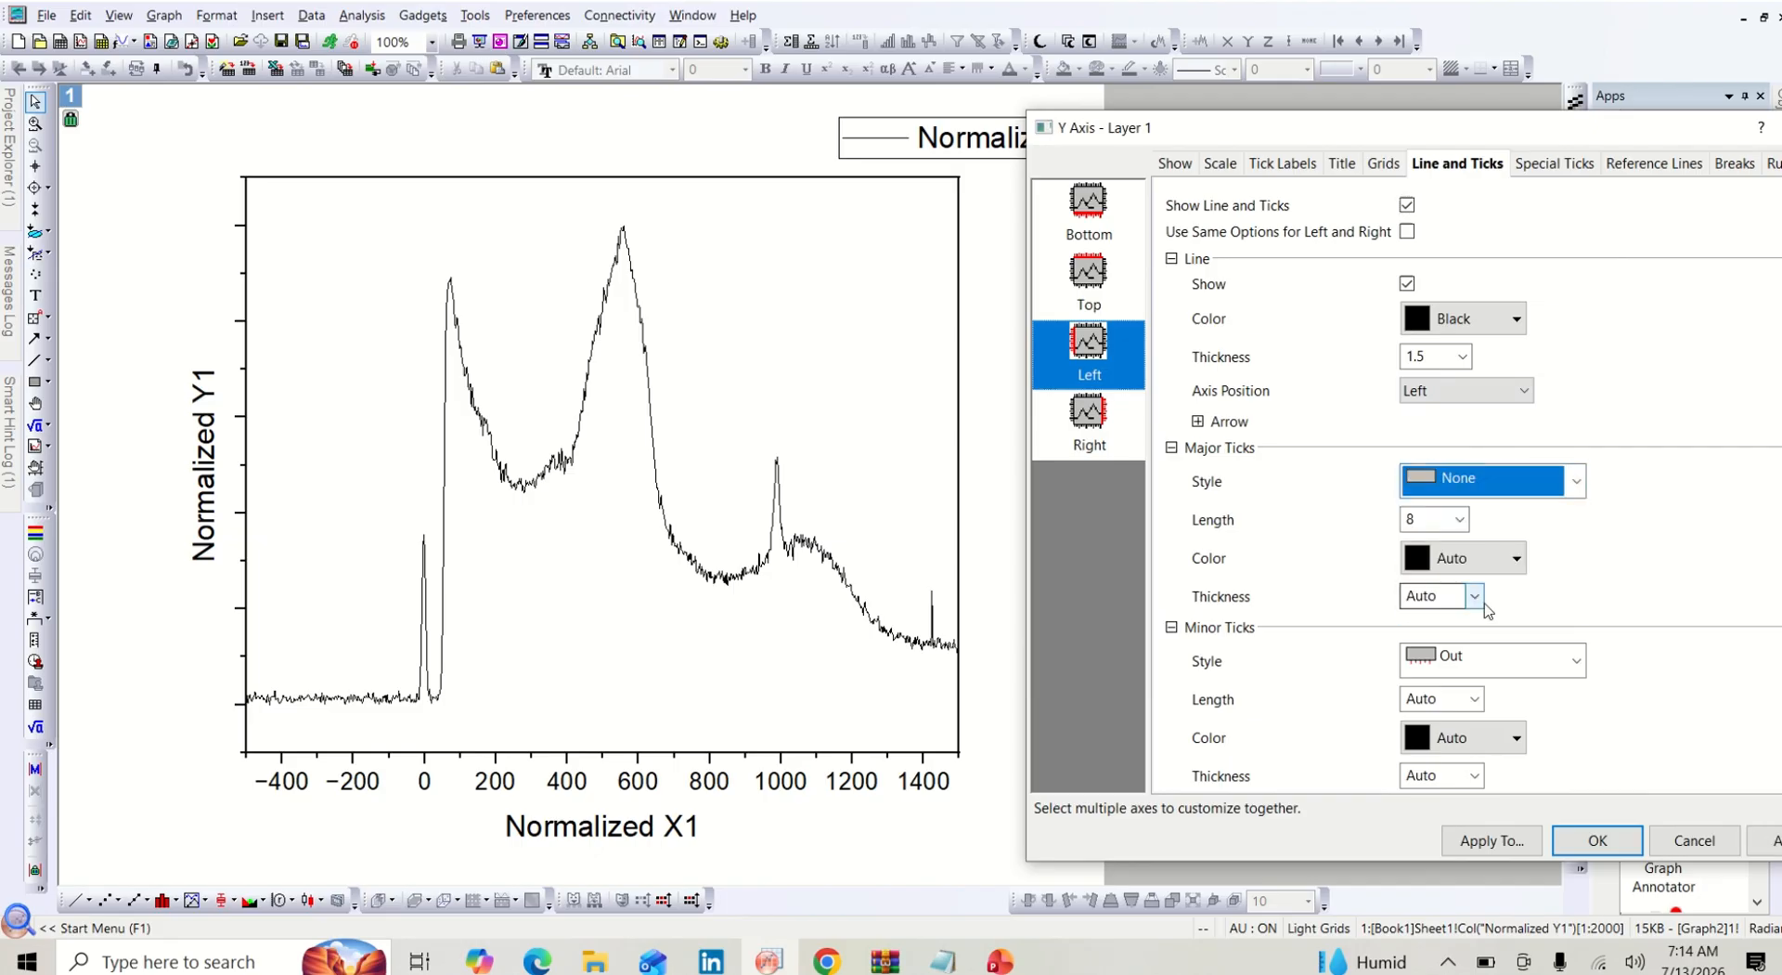
click(1577, 661)
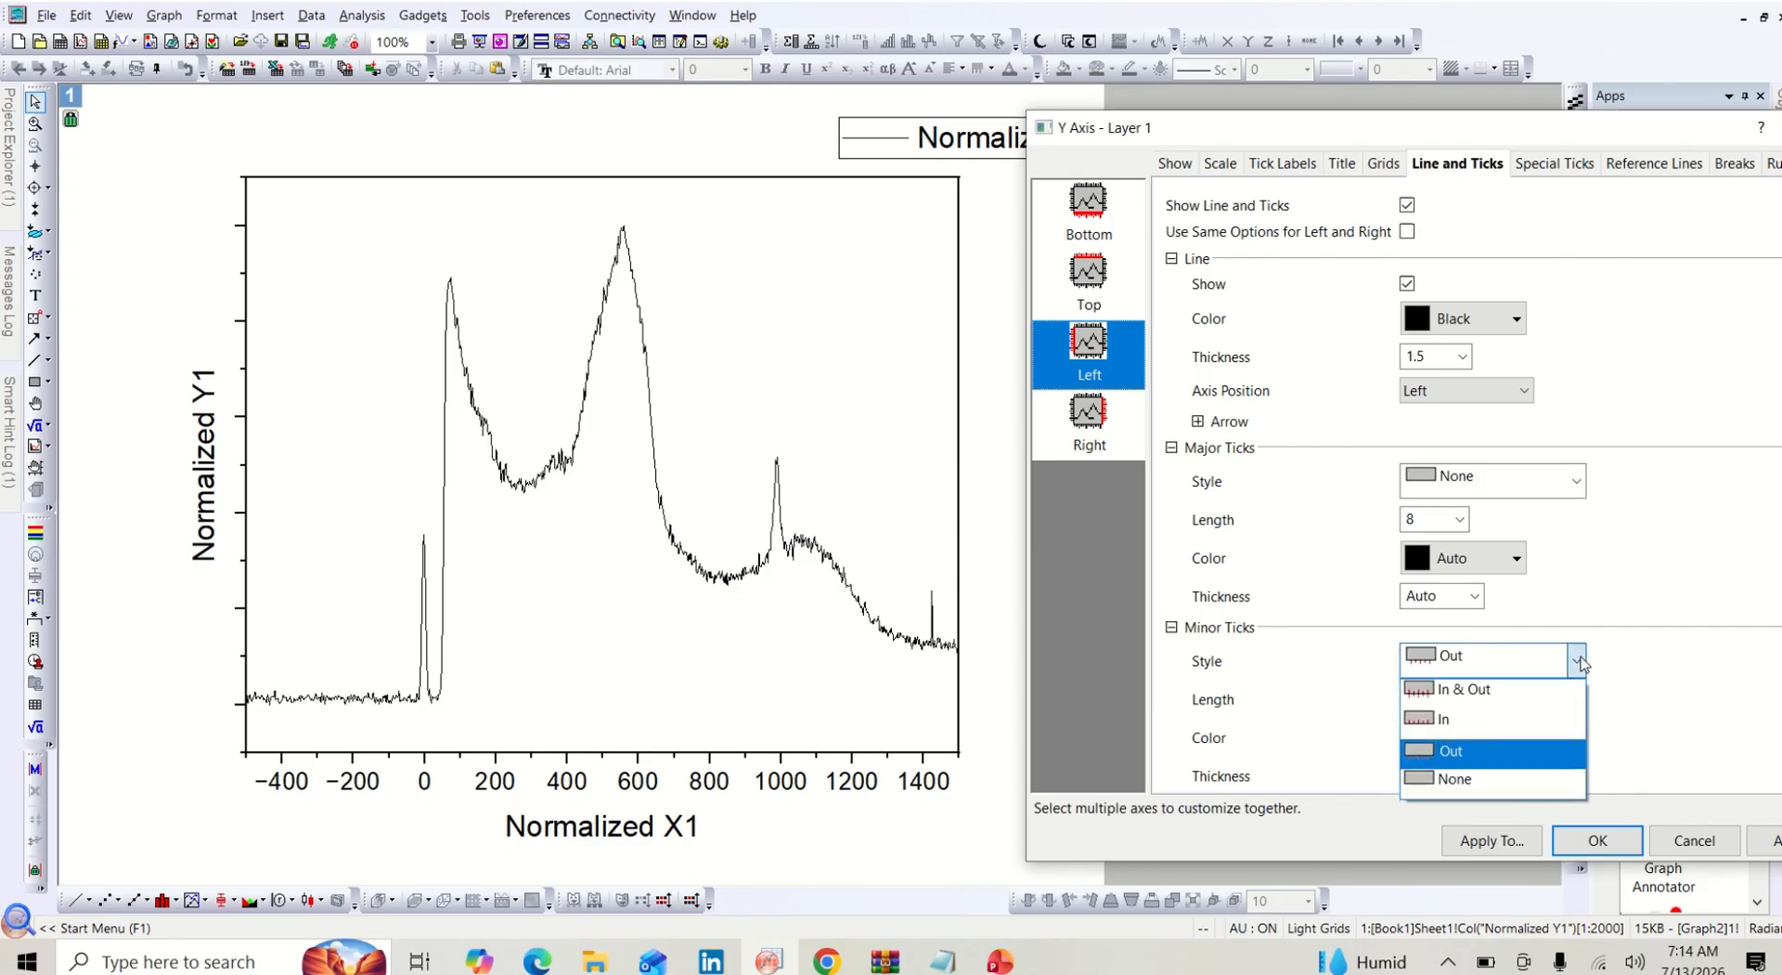
click(1545, 787)
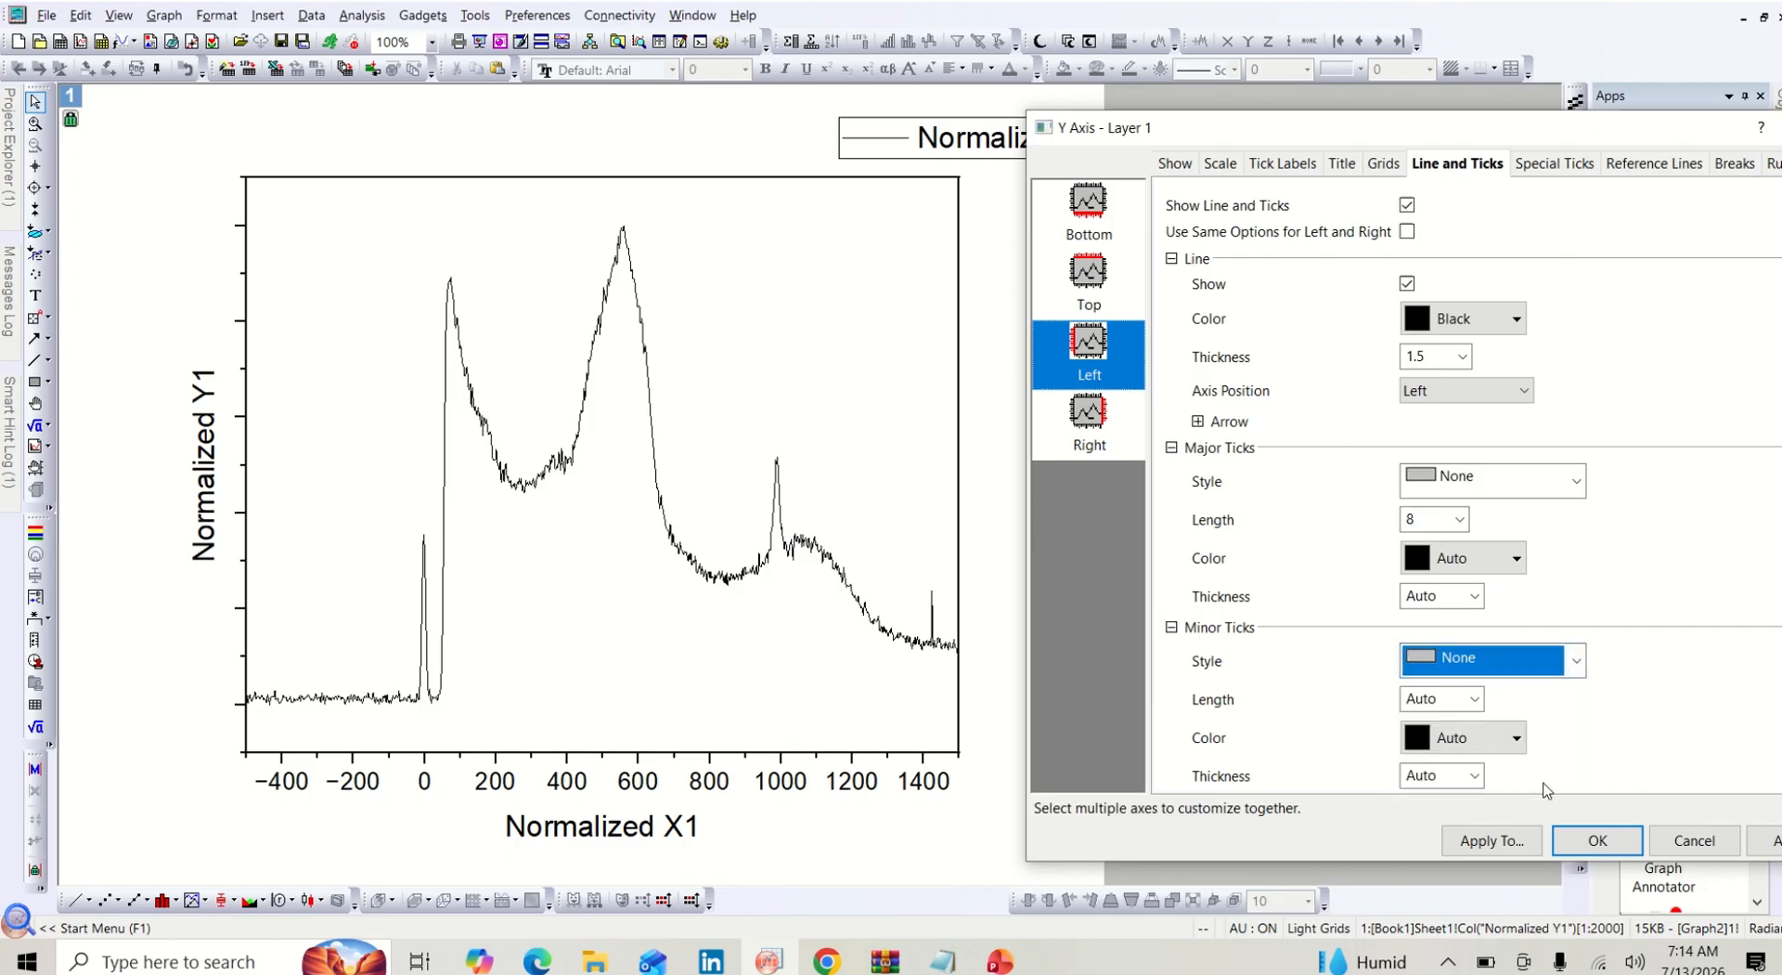
click(1771, 840)
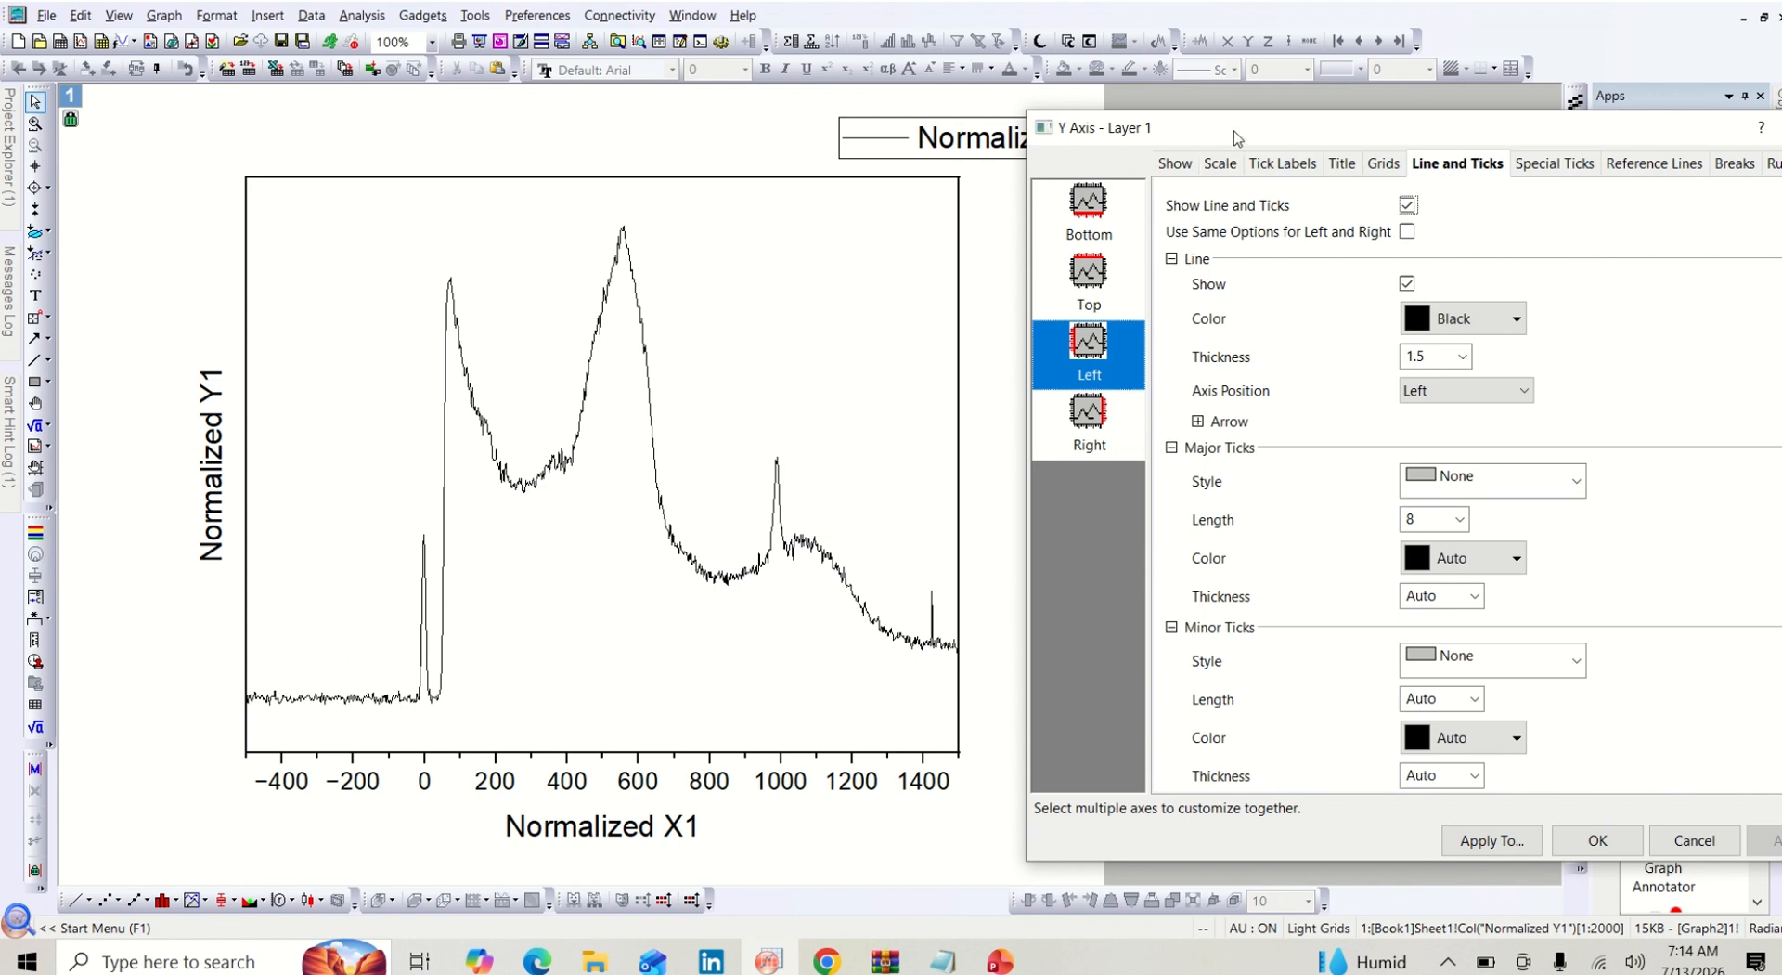
drag(1237, 137, 1175, 128)
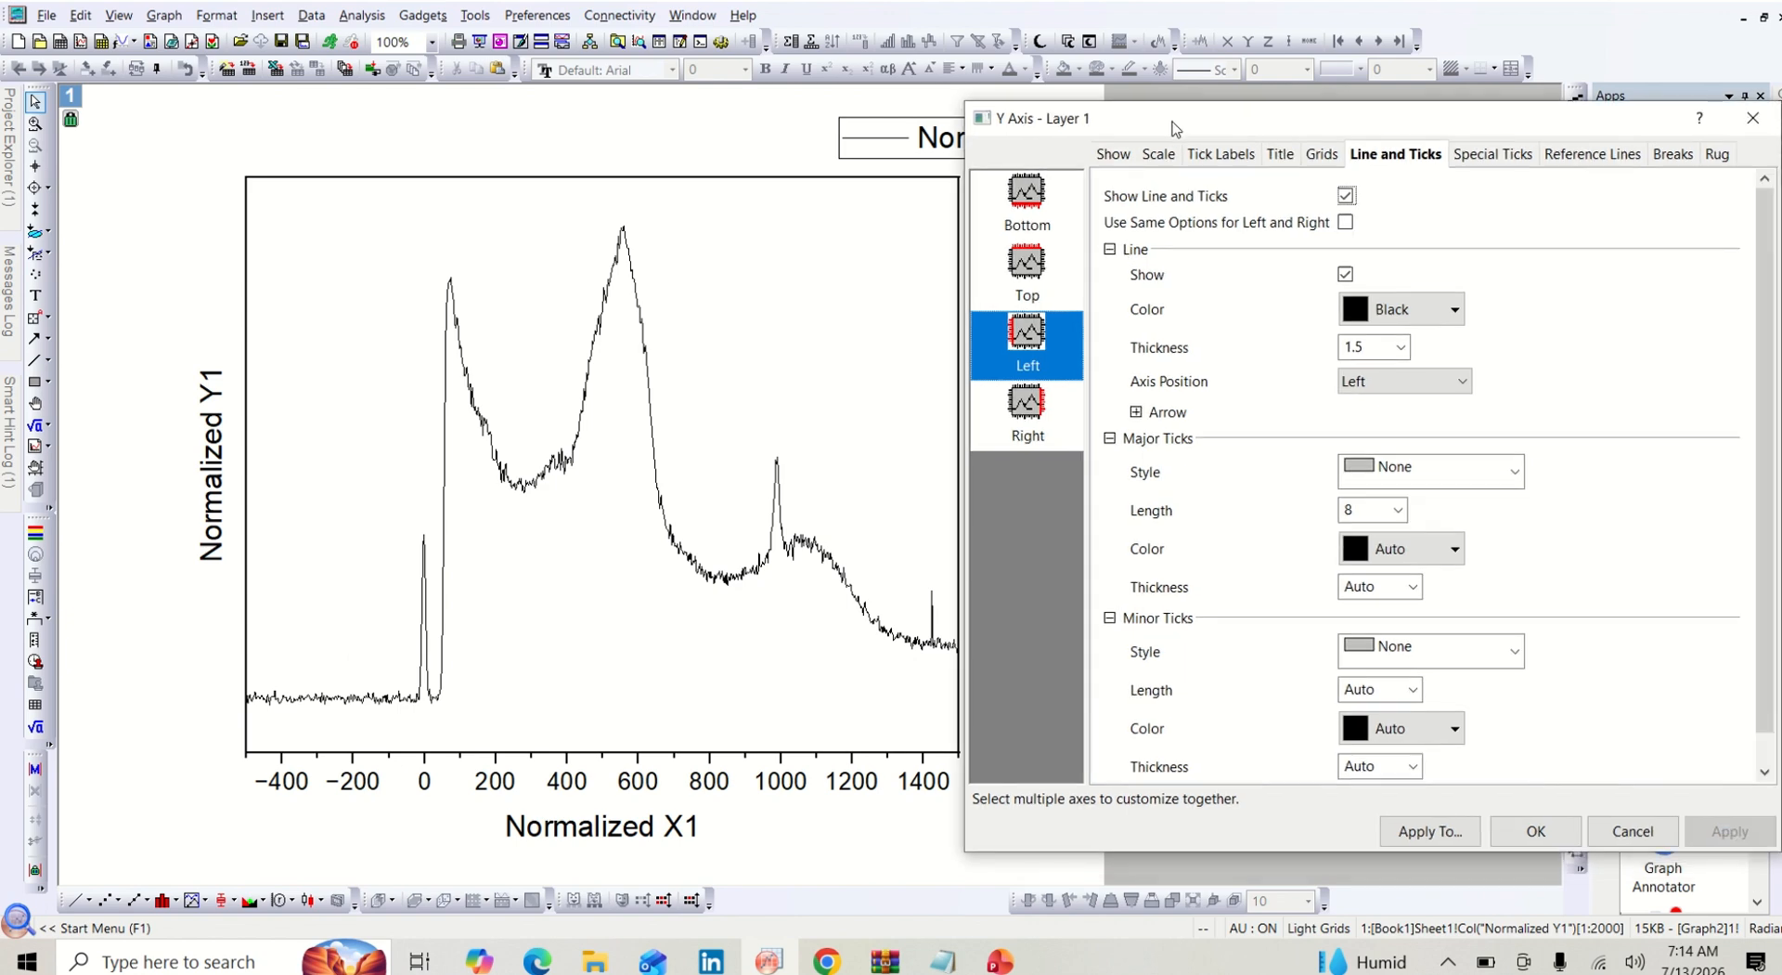
click(1549, 842)
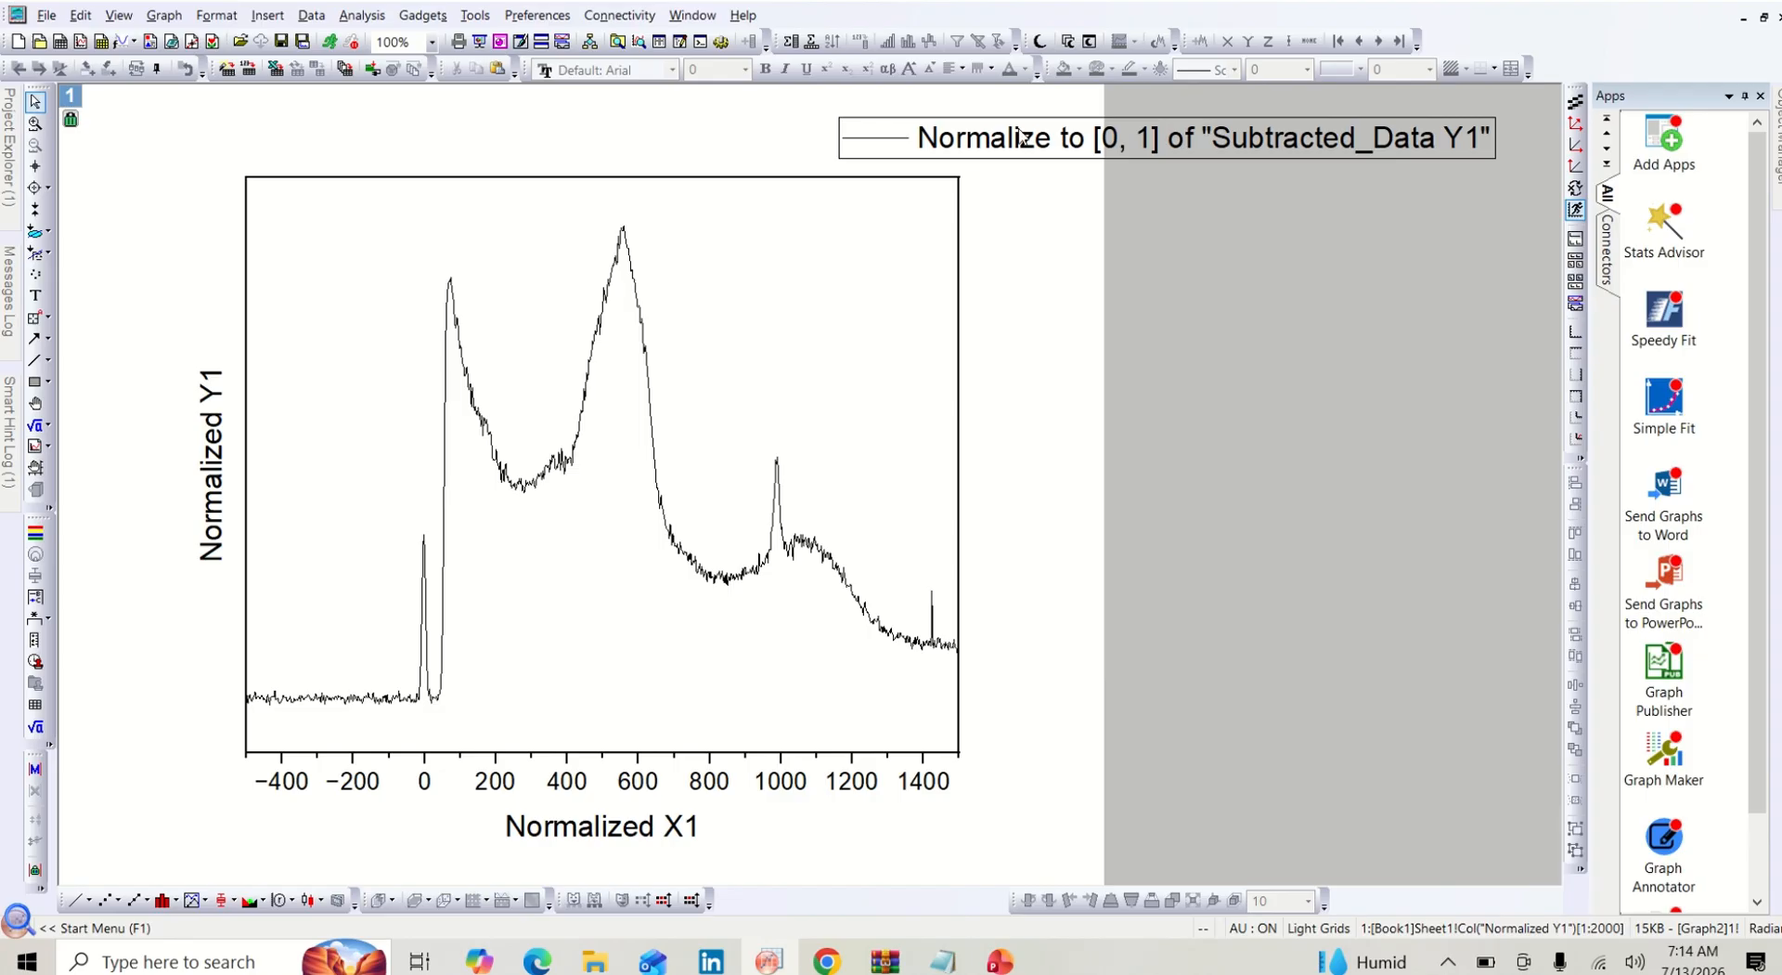
Delete the legend above the graph
click(884, 146)
right_click(883, 145)
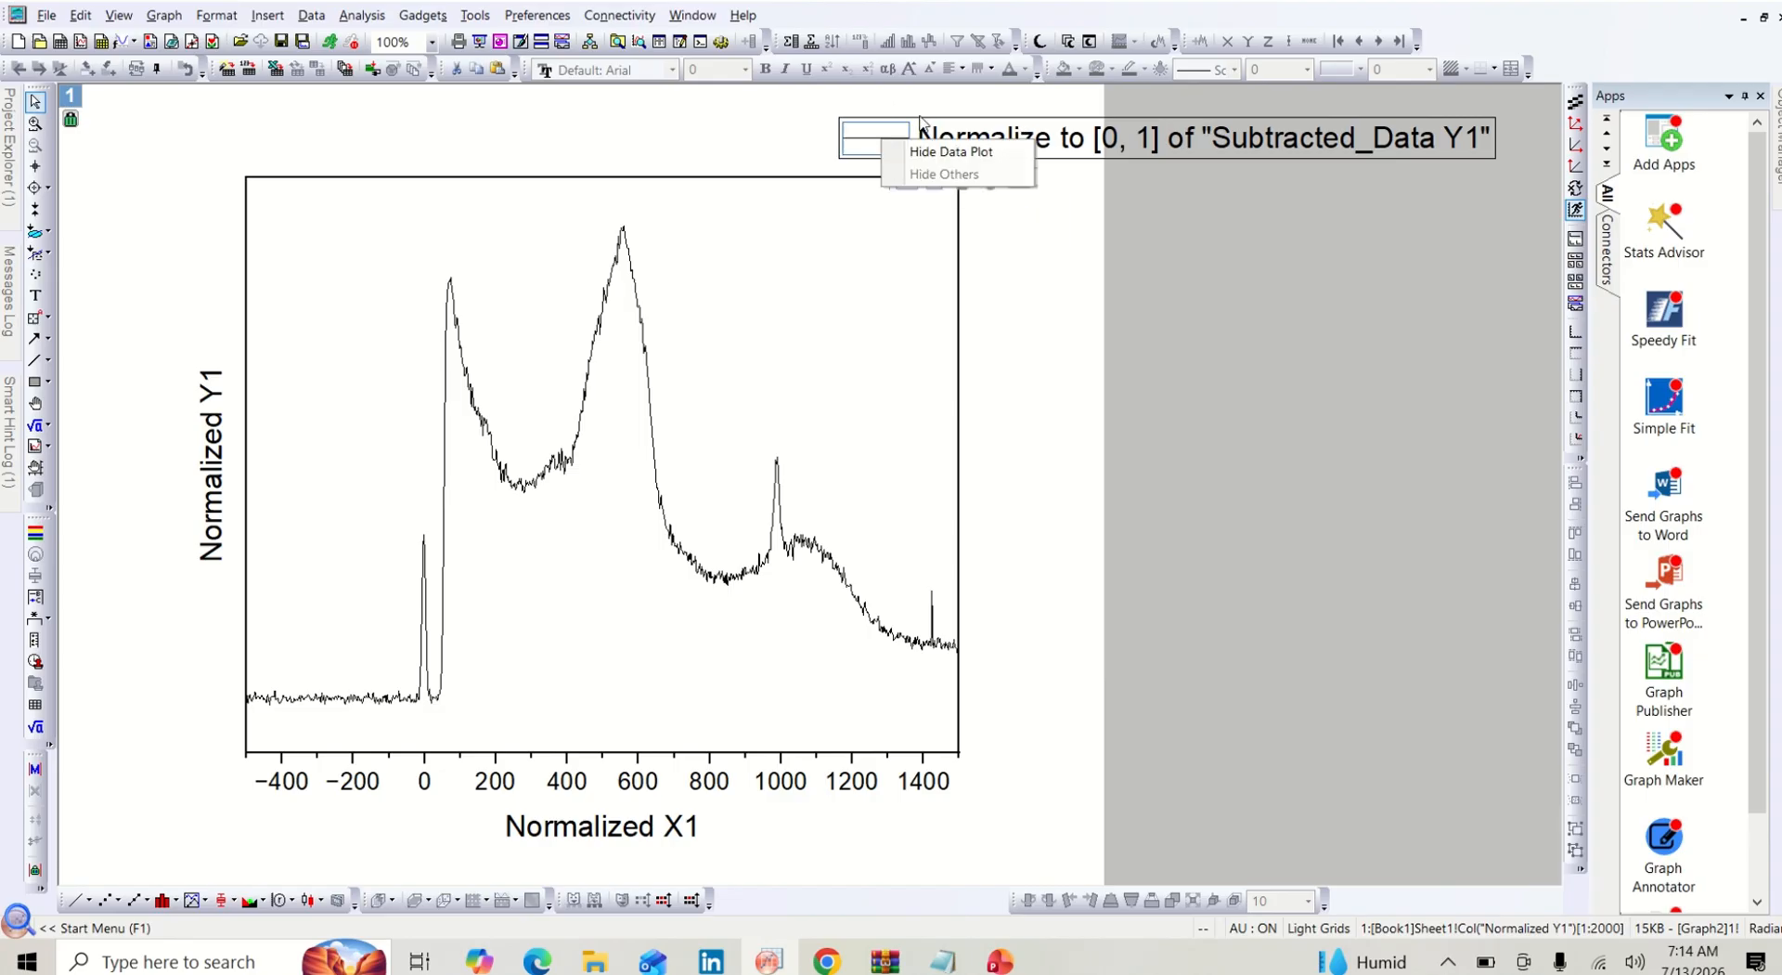
click(920, 123)
right_click(921, 119)
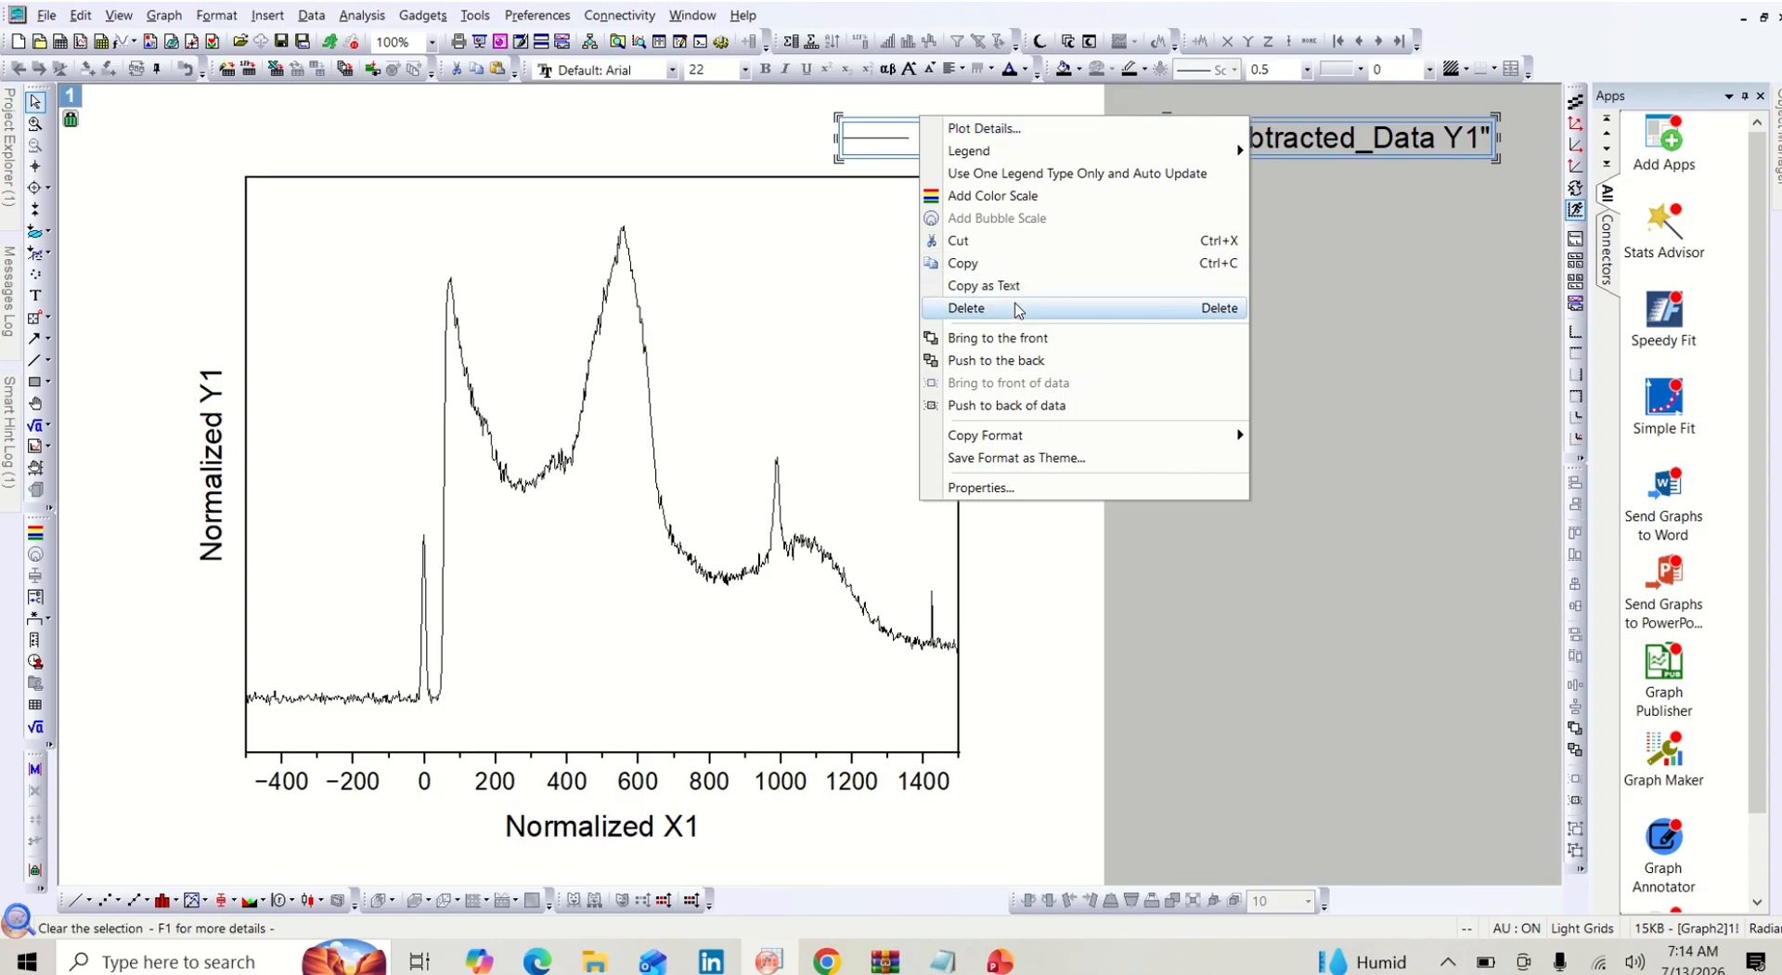
click(1018, 310)
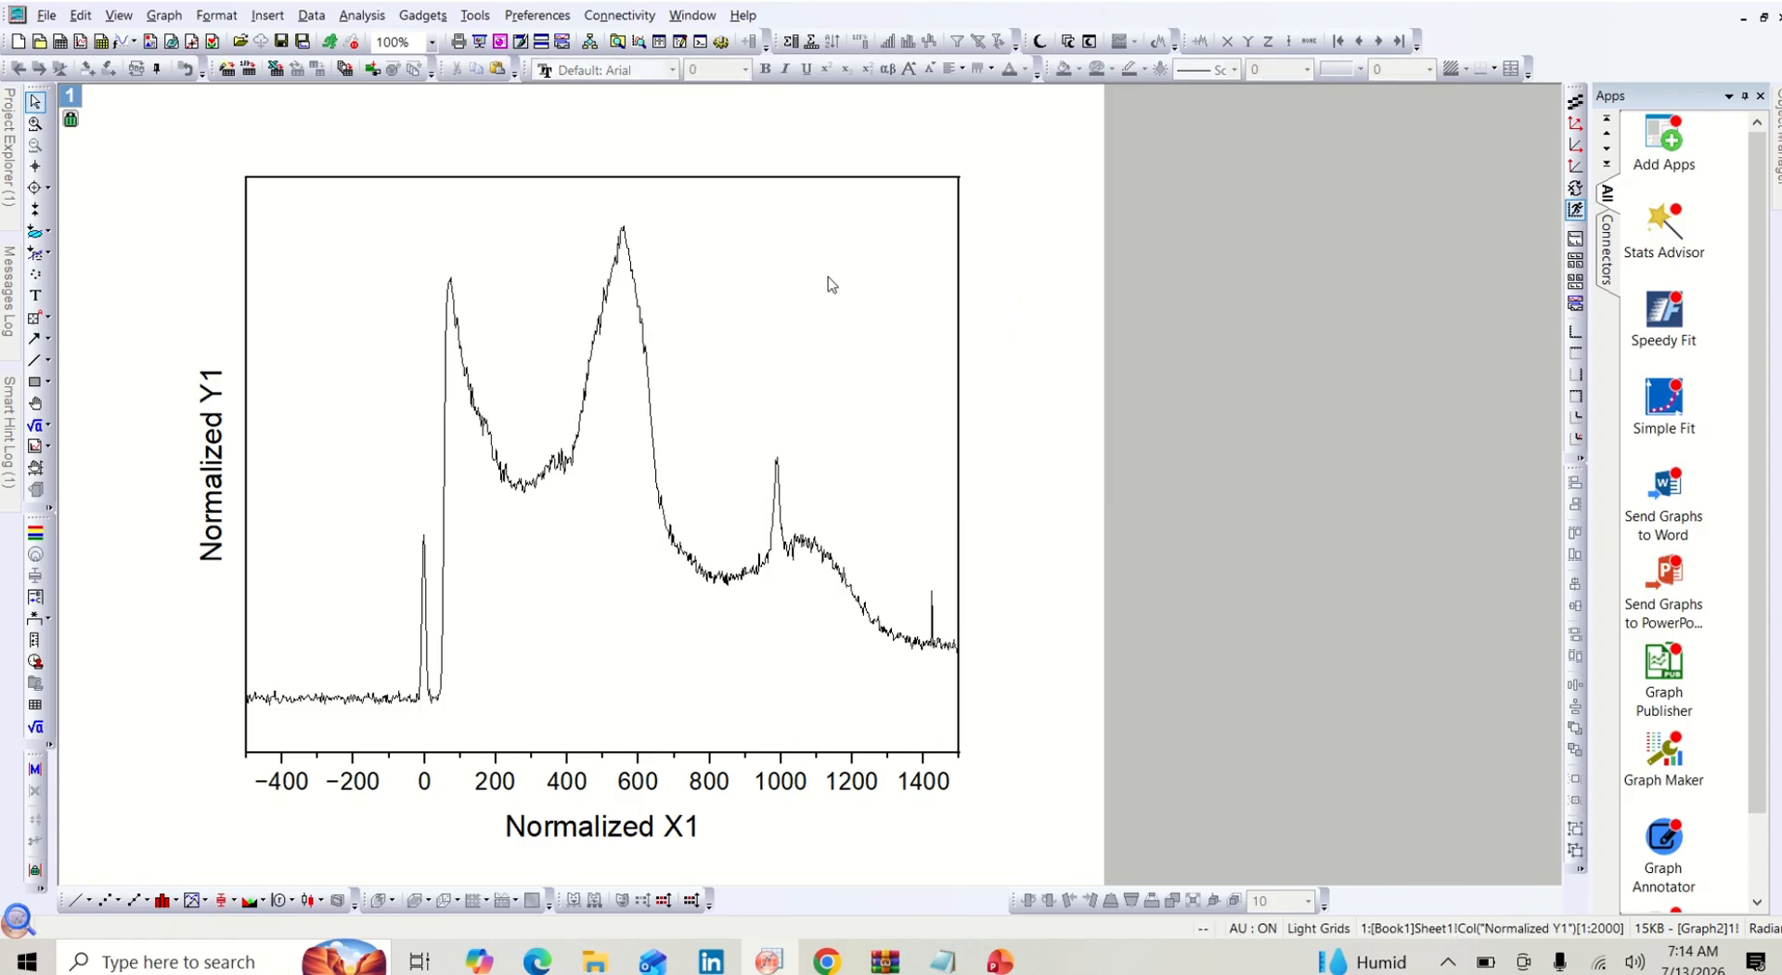
Replace the horizontal axis title with "RAMAN shift (cm-1)"
double_click(608, 840)
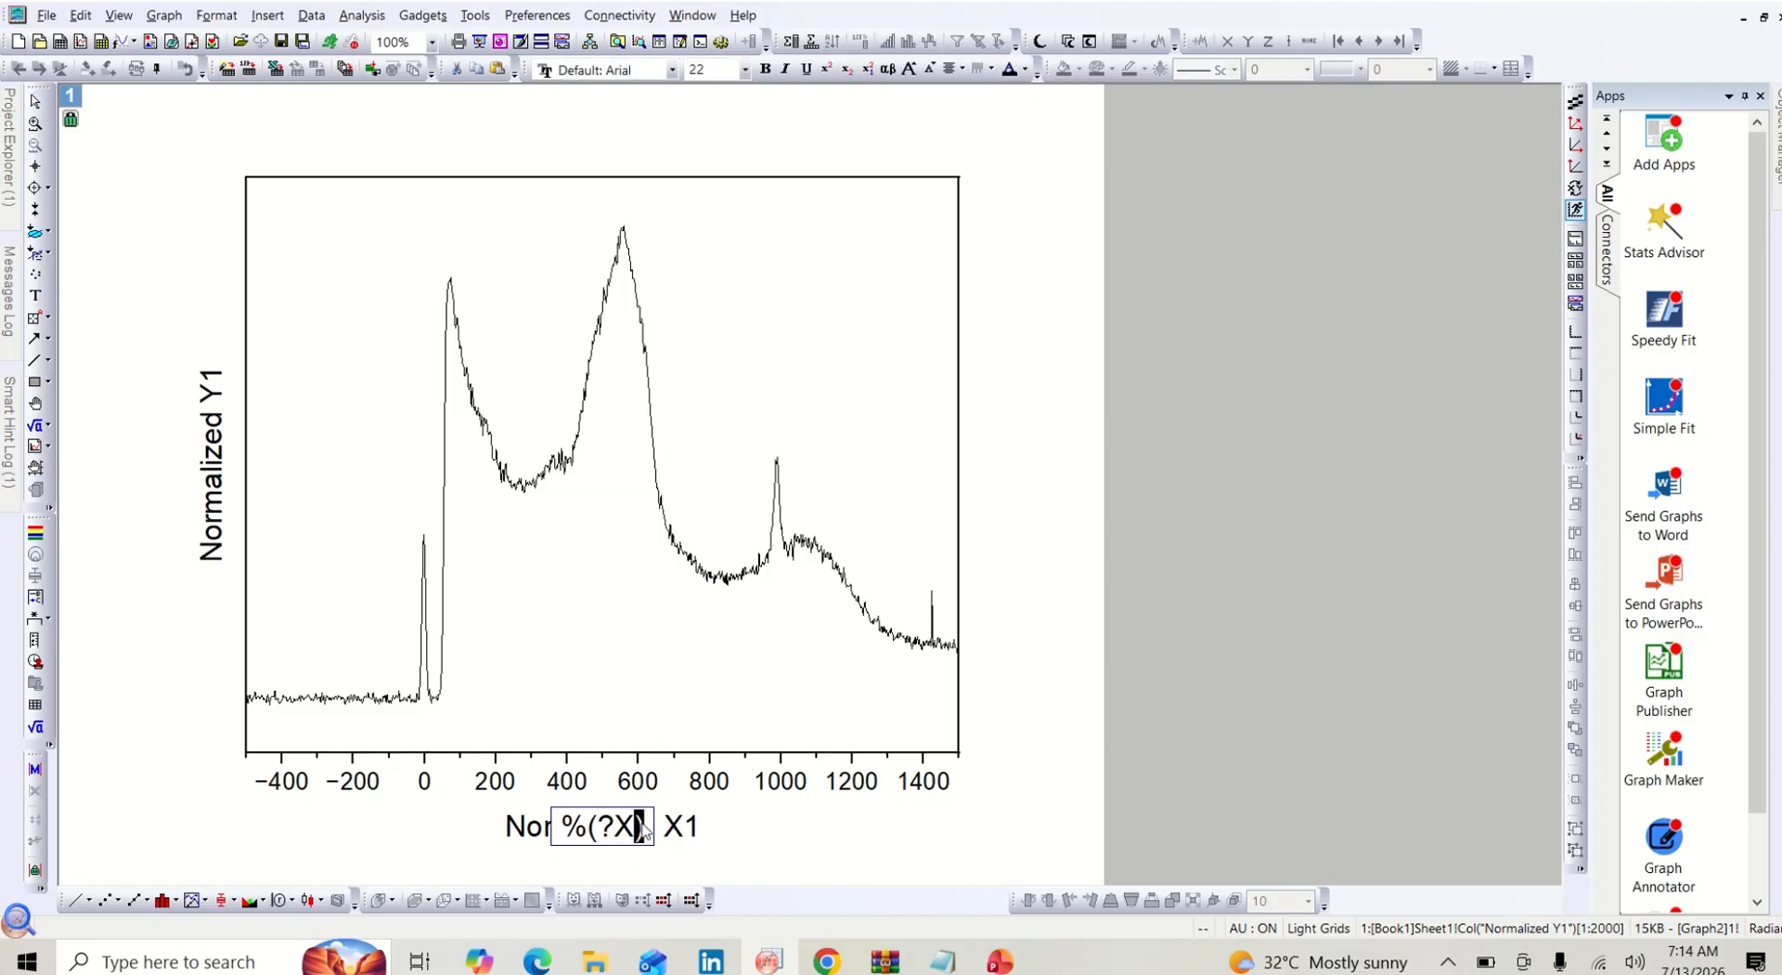
key(BackSpace)
key(BackSpace)
key(BackSpace)
key(BackSpace)
key(BackSpace)
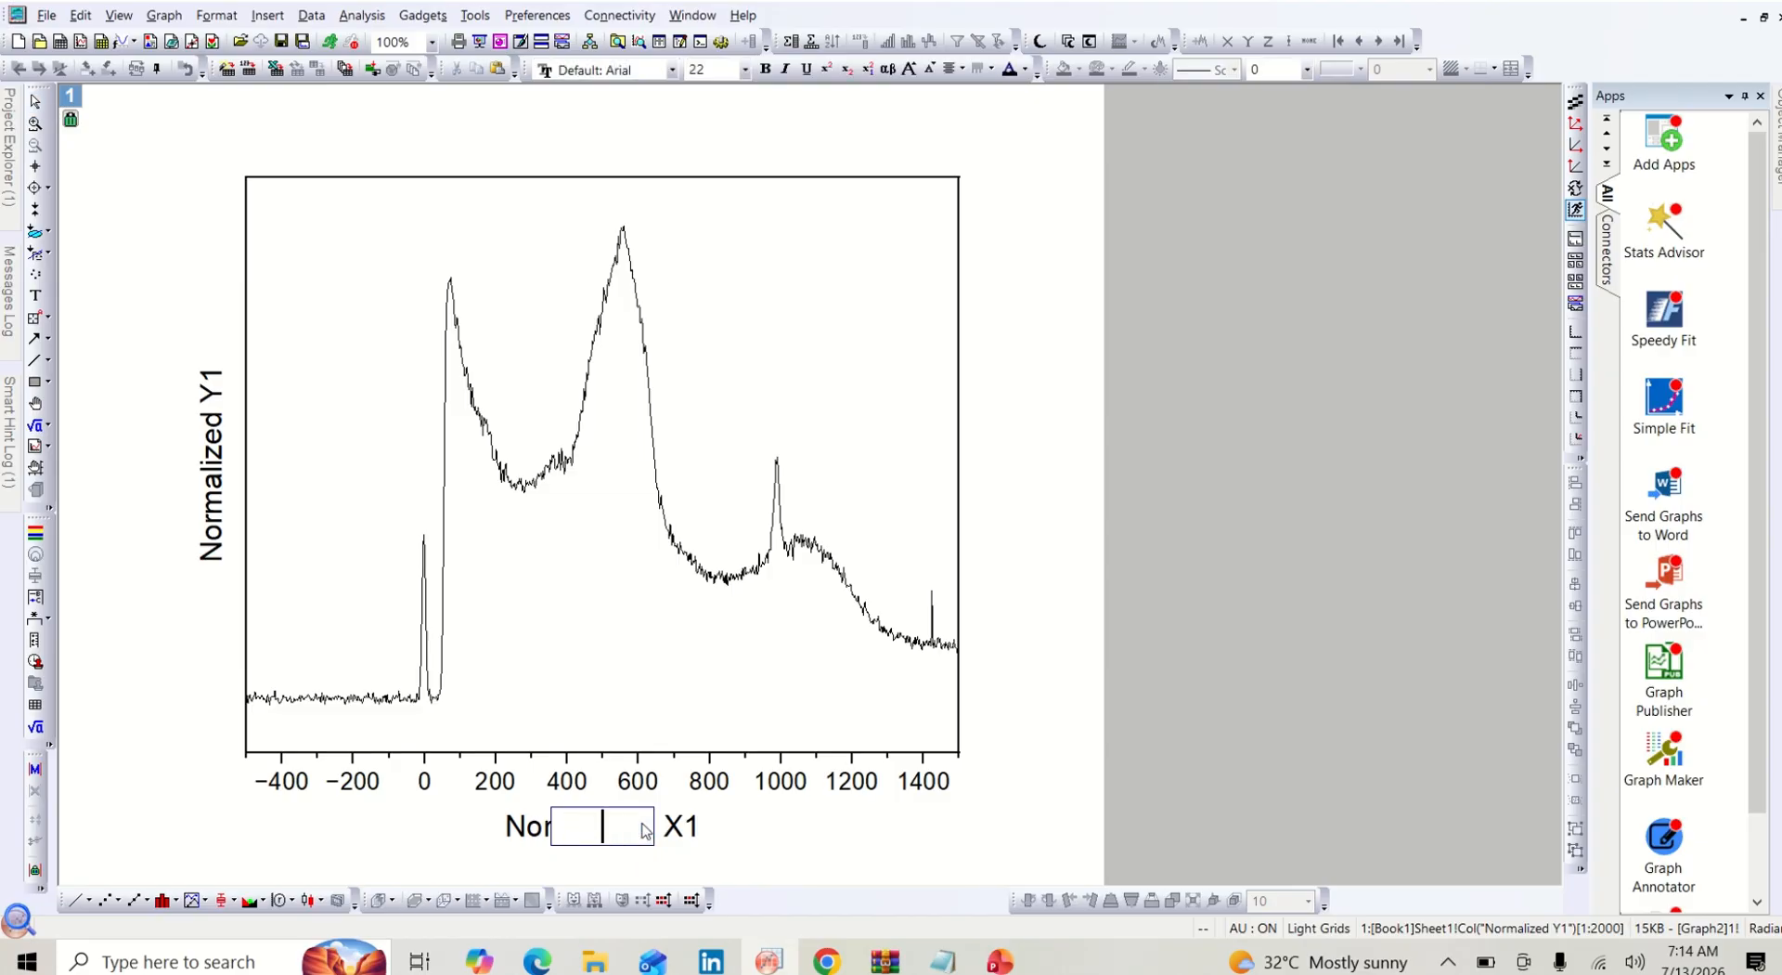
text(RAMAN )
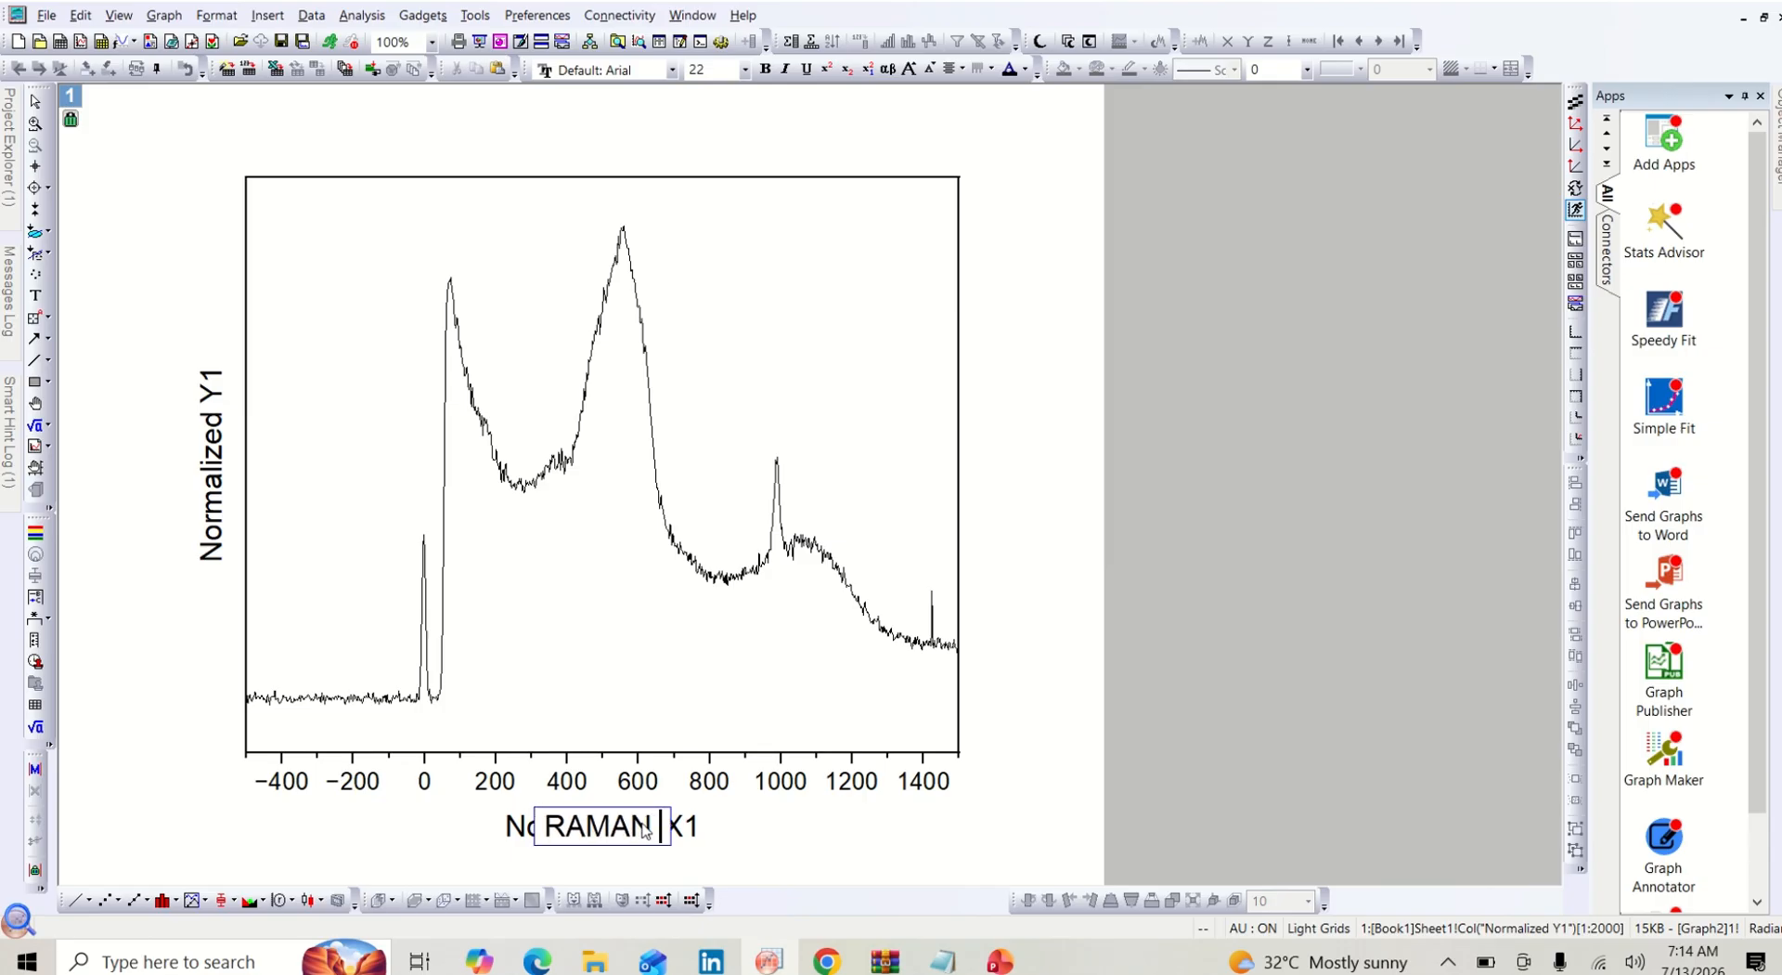
text(shi)
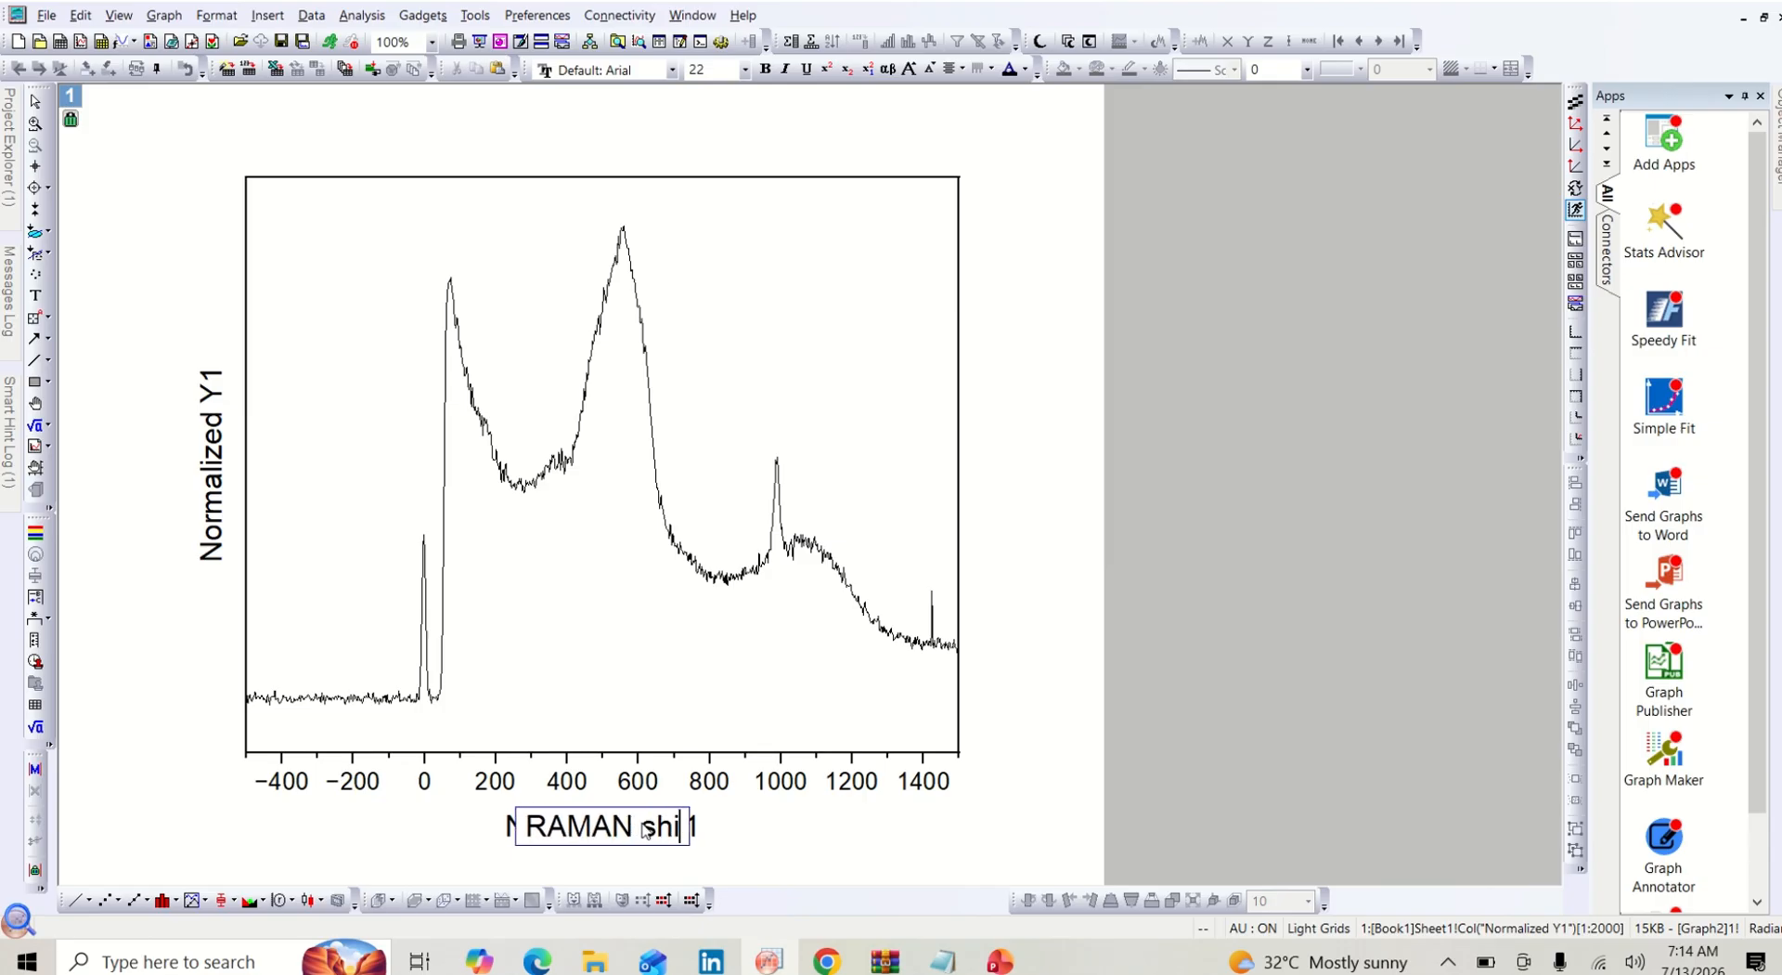
text(ft ()
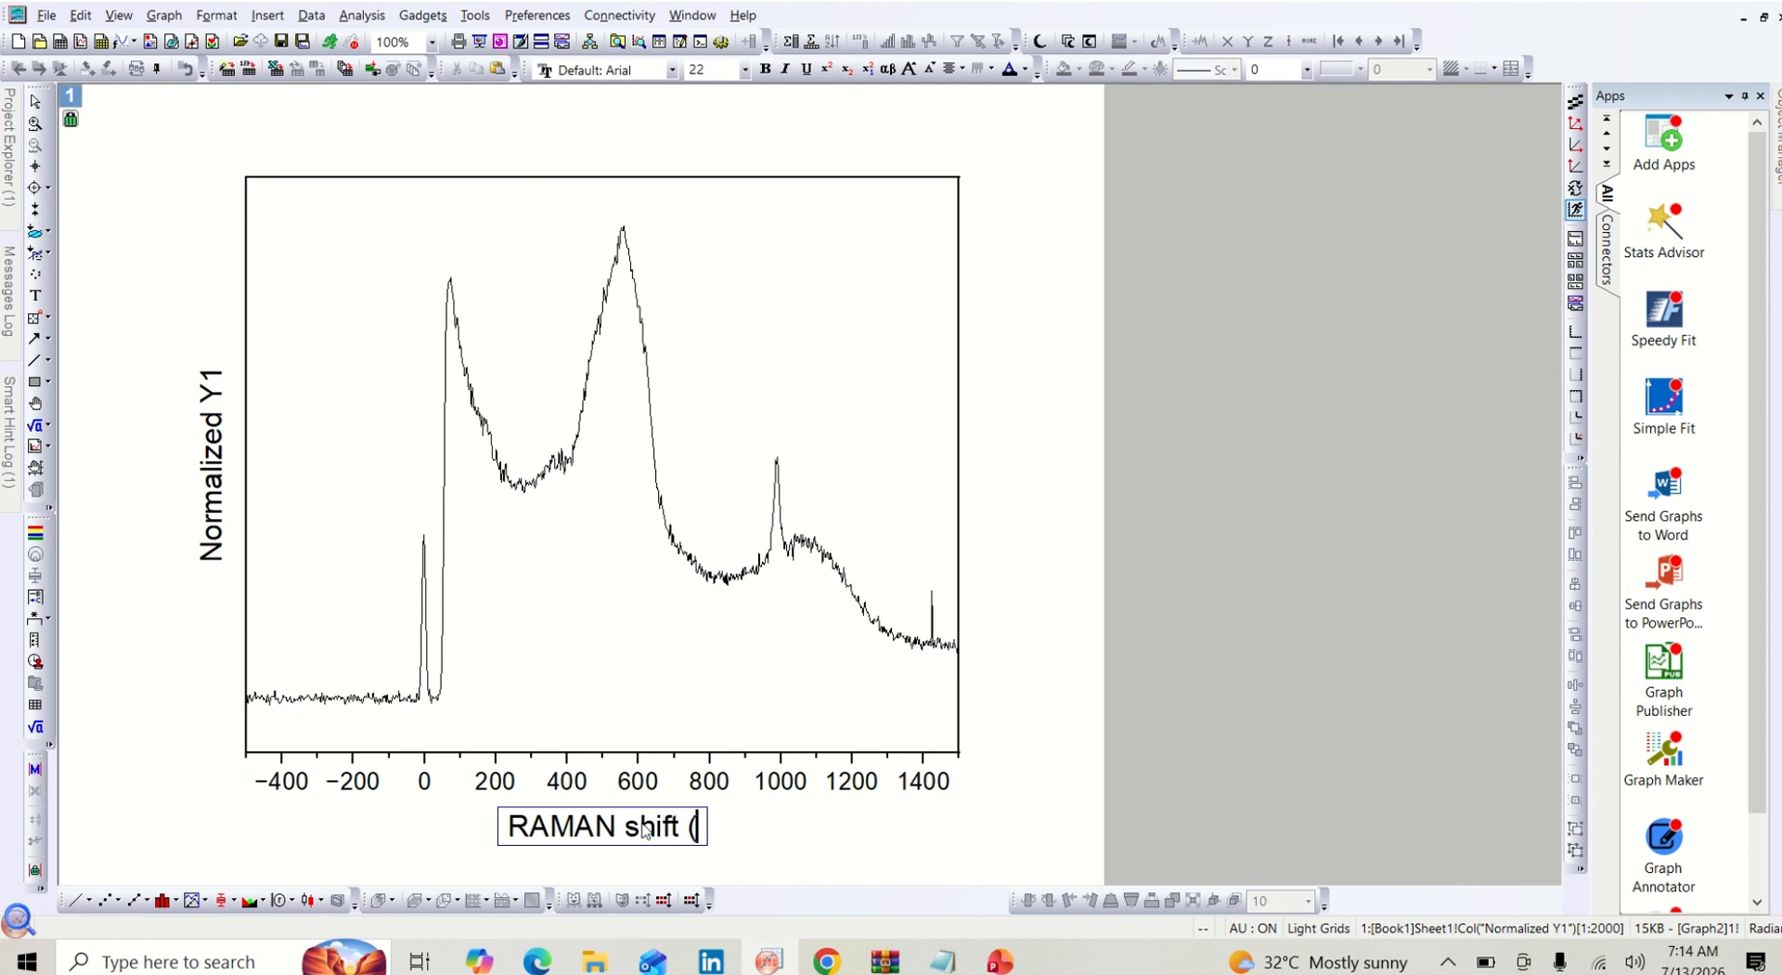
text(cm)
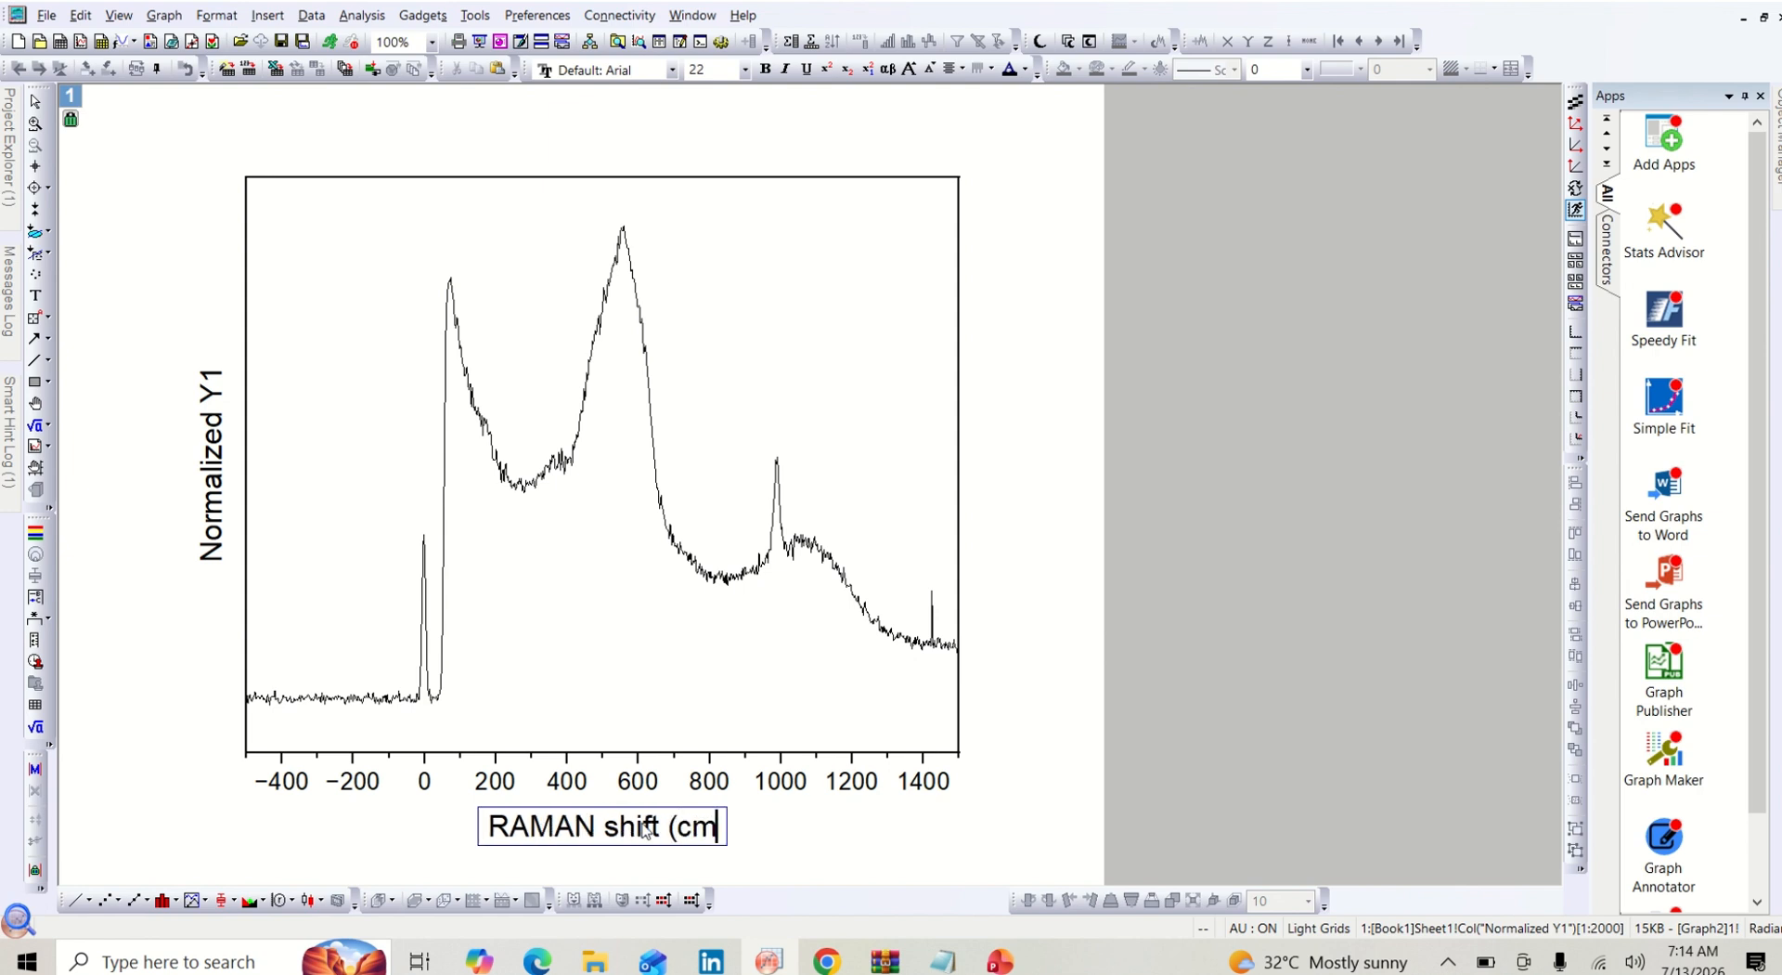
text(-1)
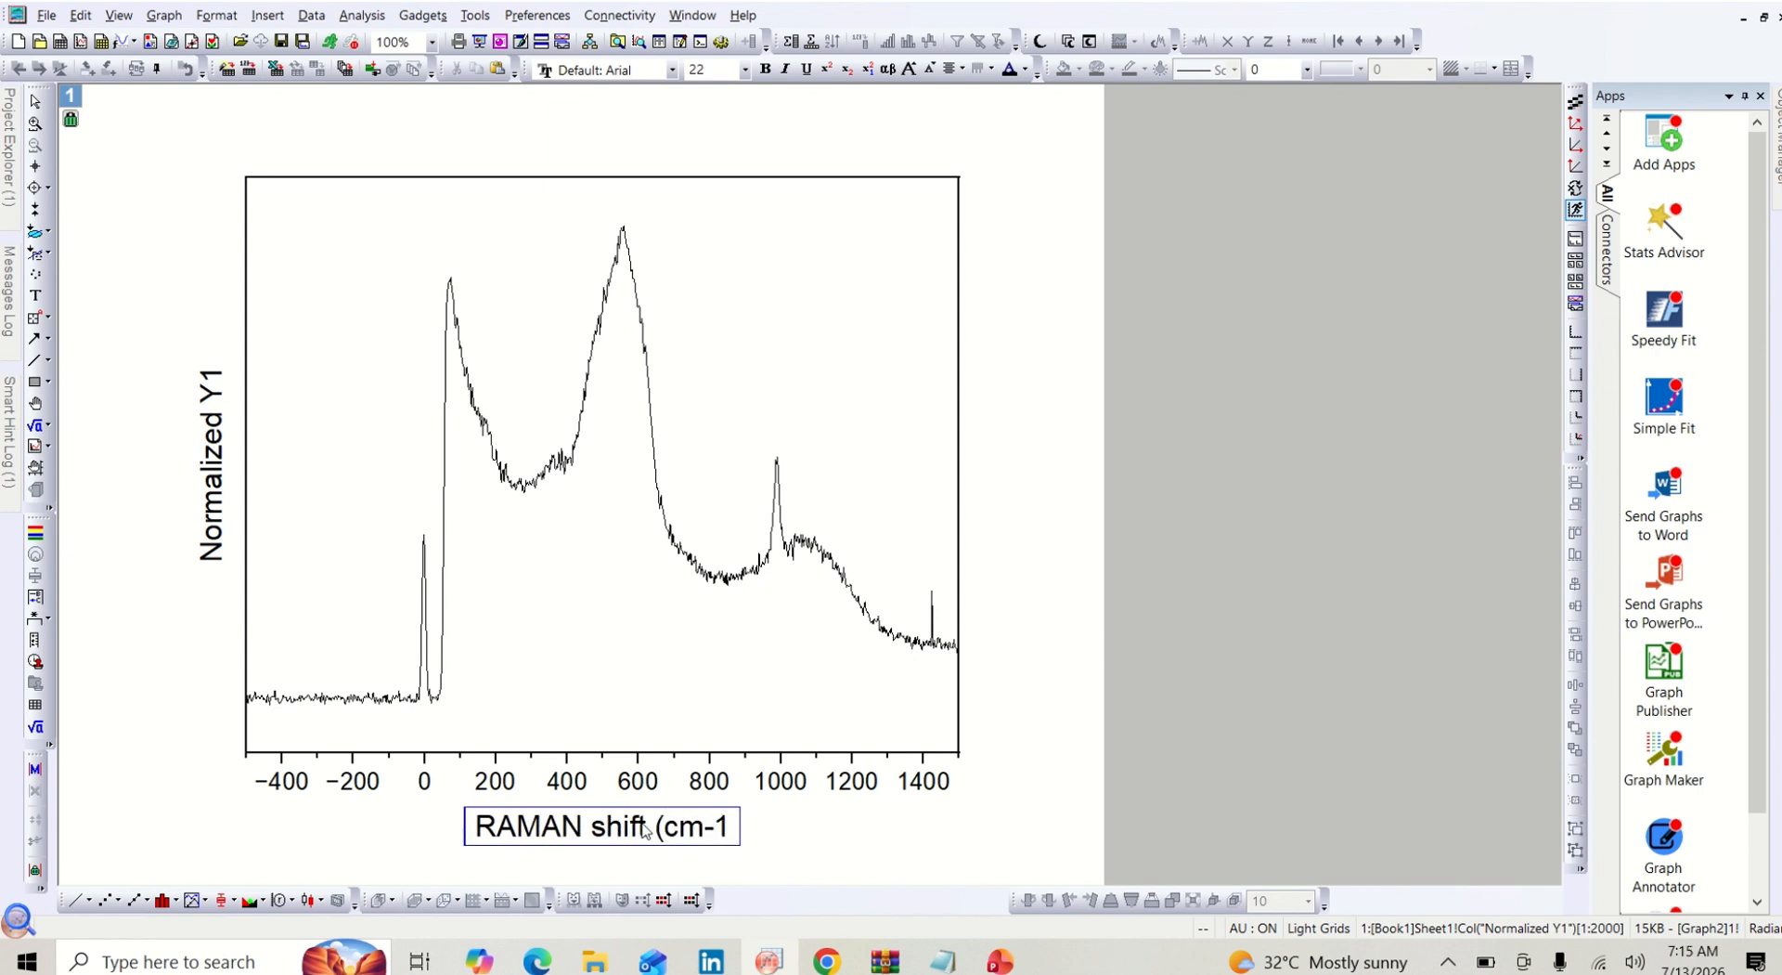
text())
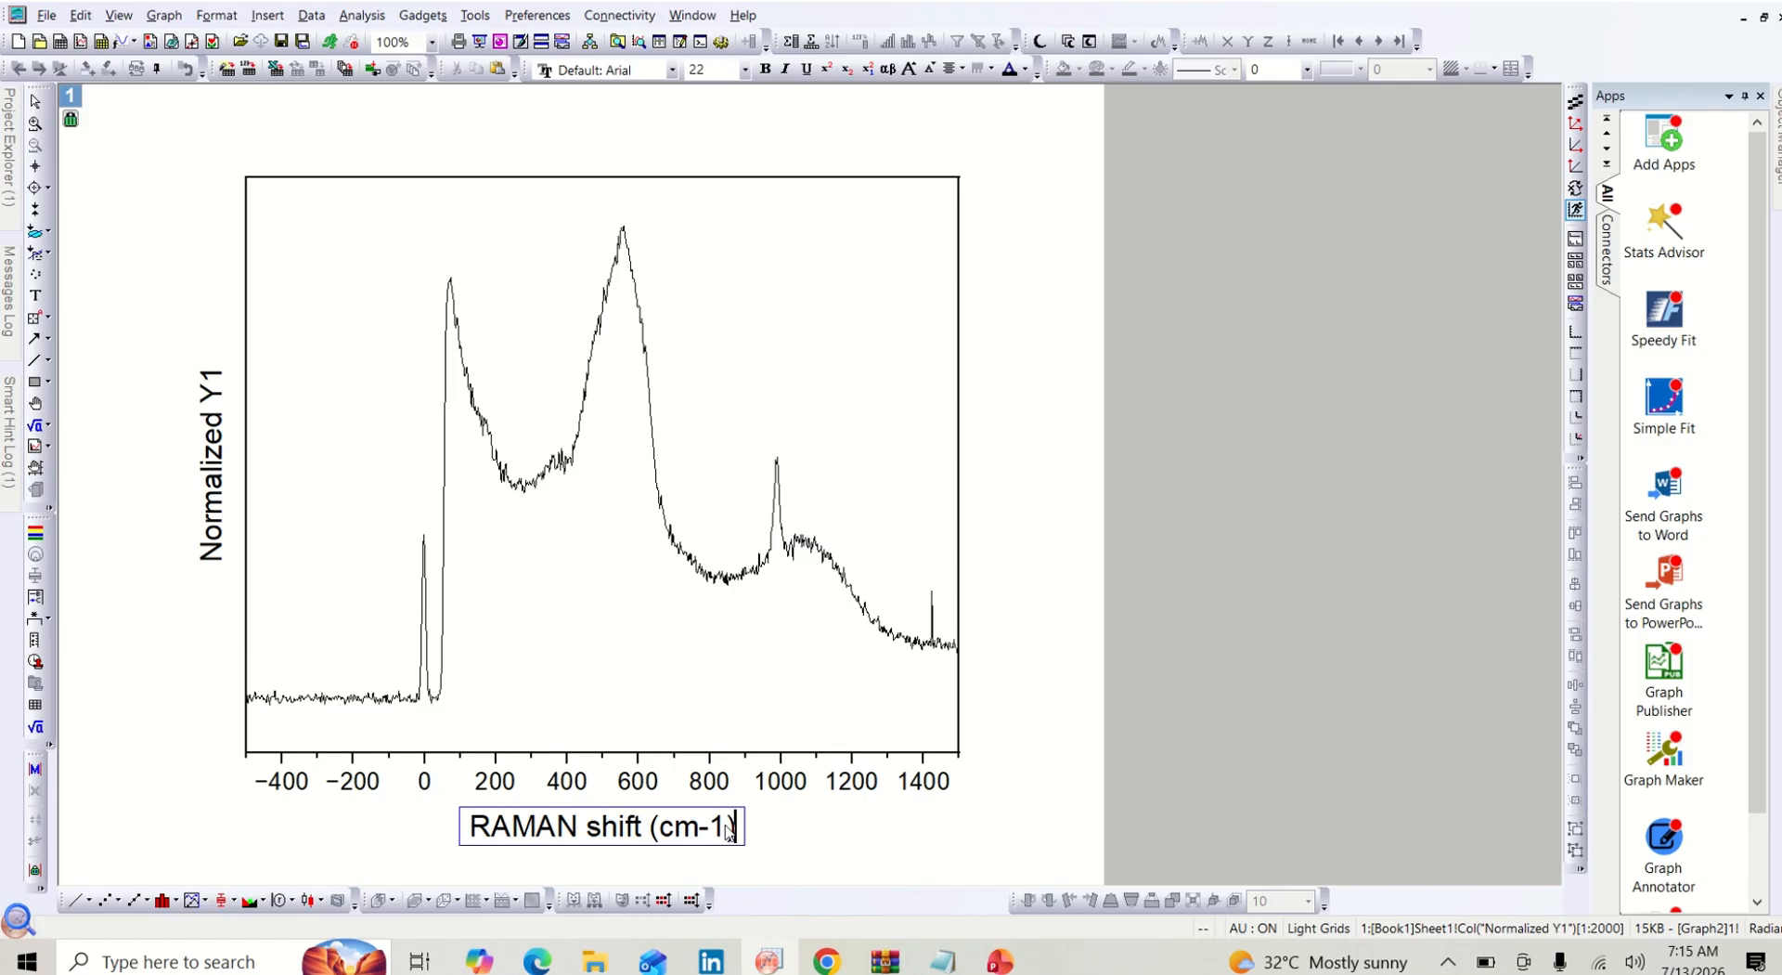
key(Return)
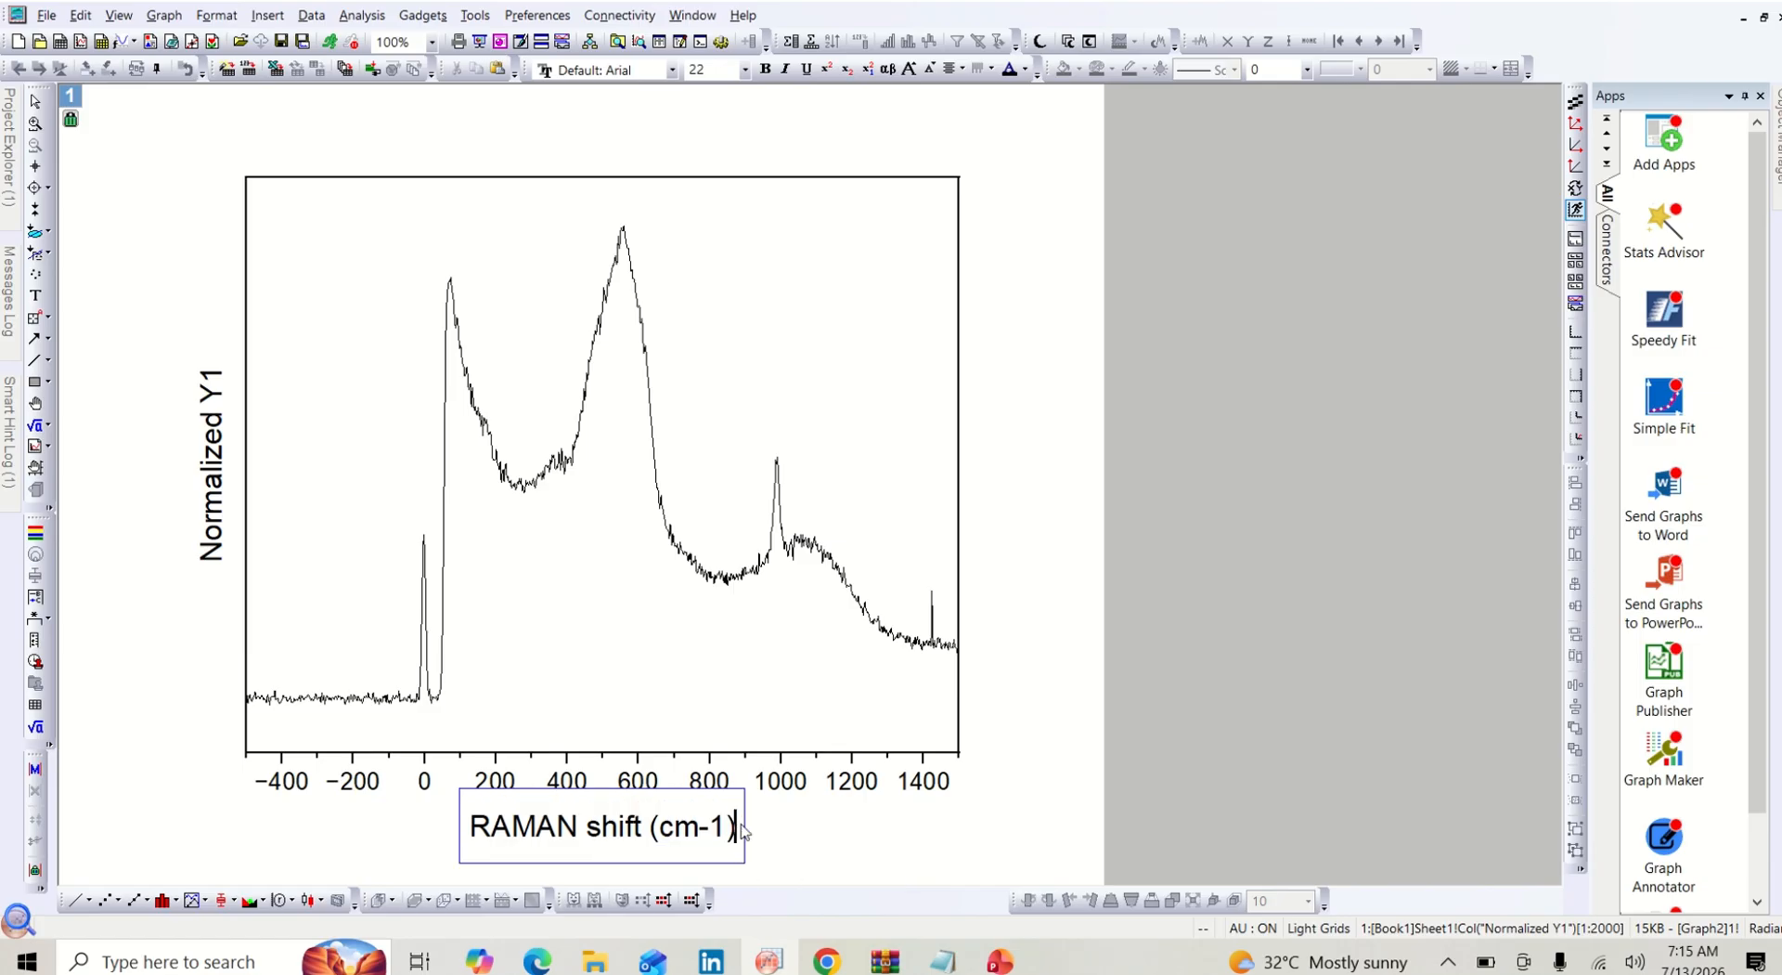
click(784, 840)
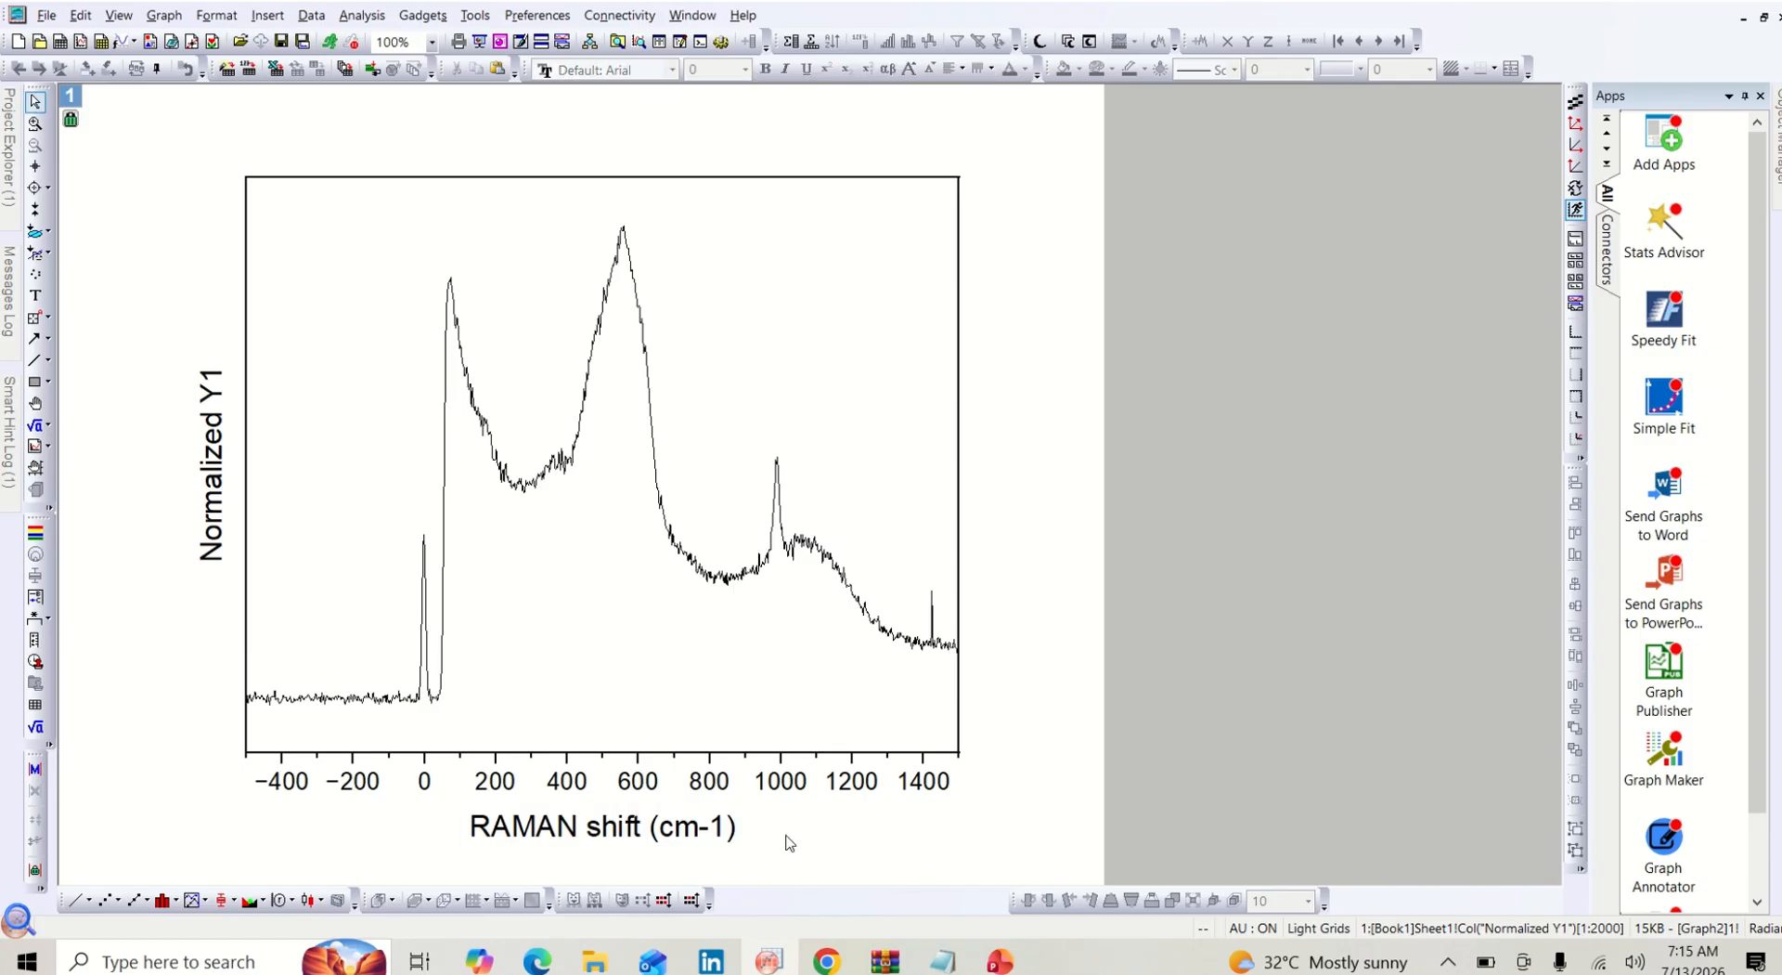
Format the "-1" in the horizontal axis title as superscript
click(725, 829)
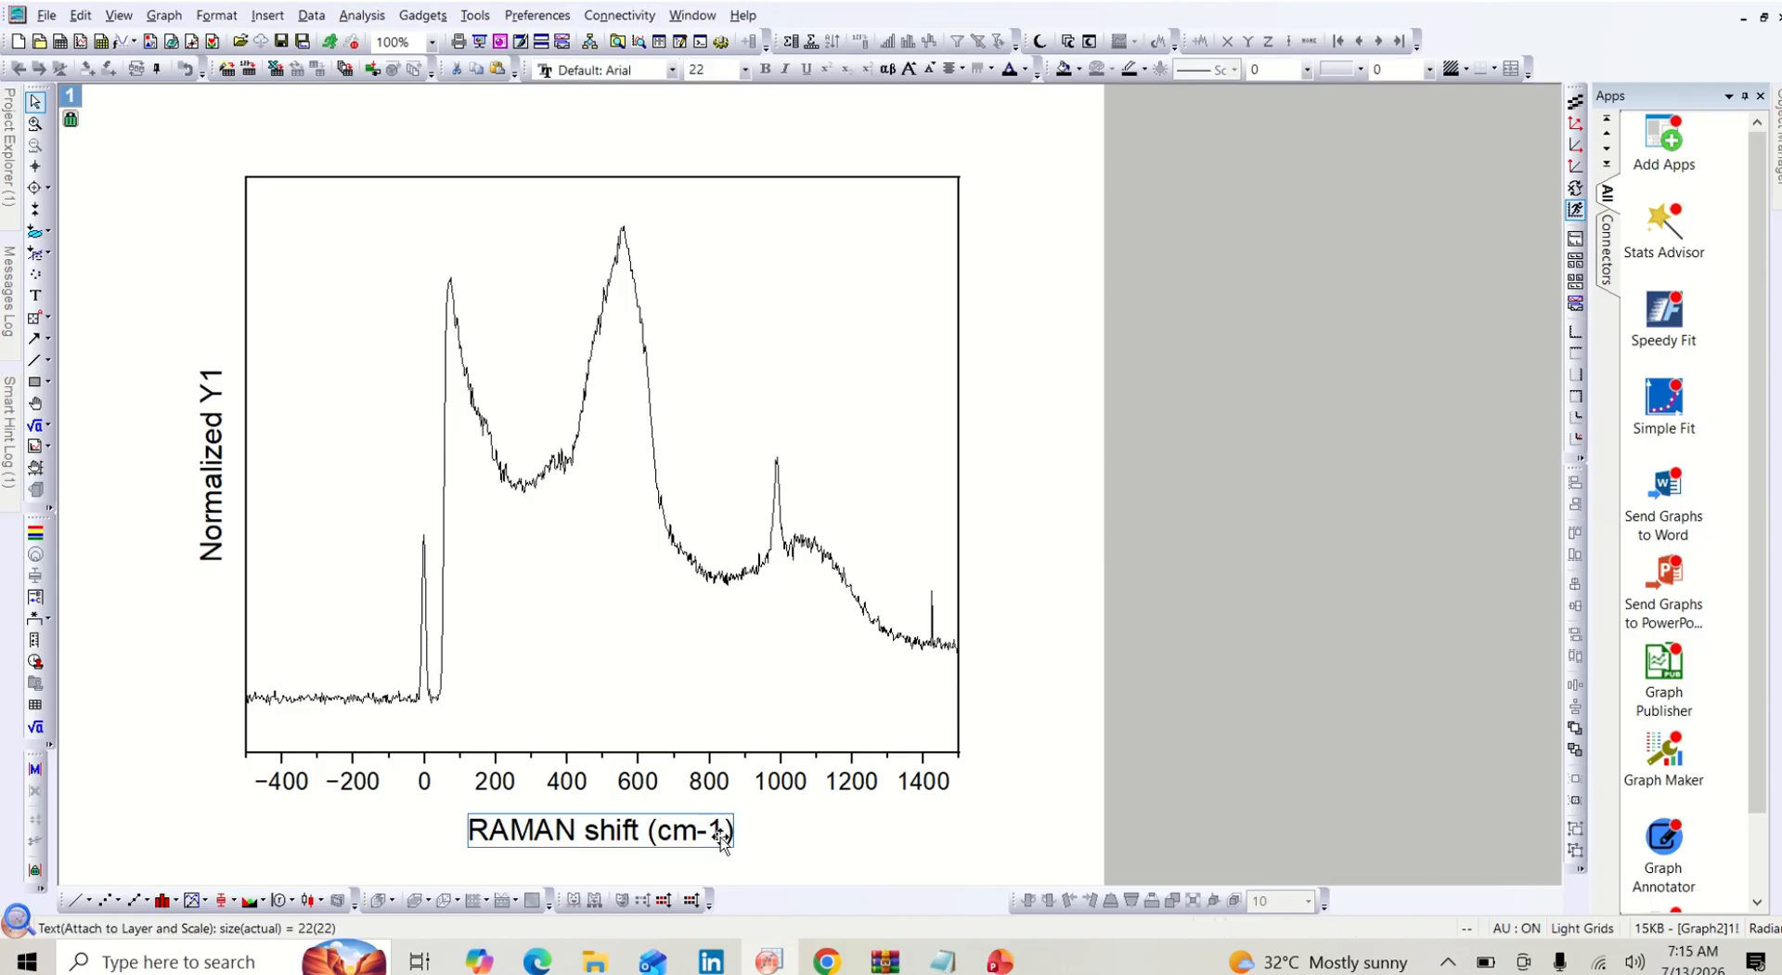
click(725, 835)
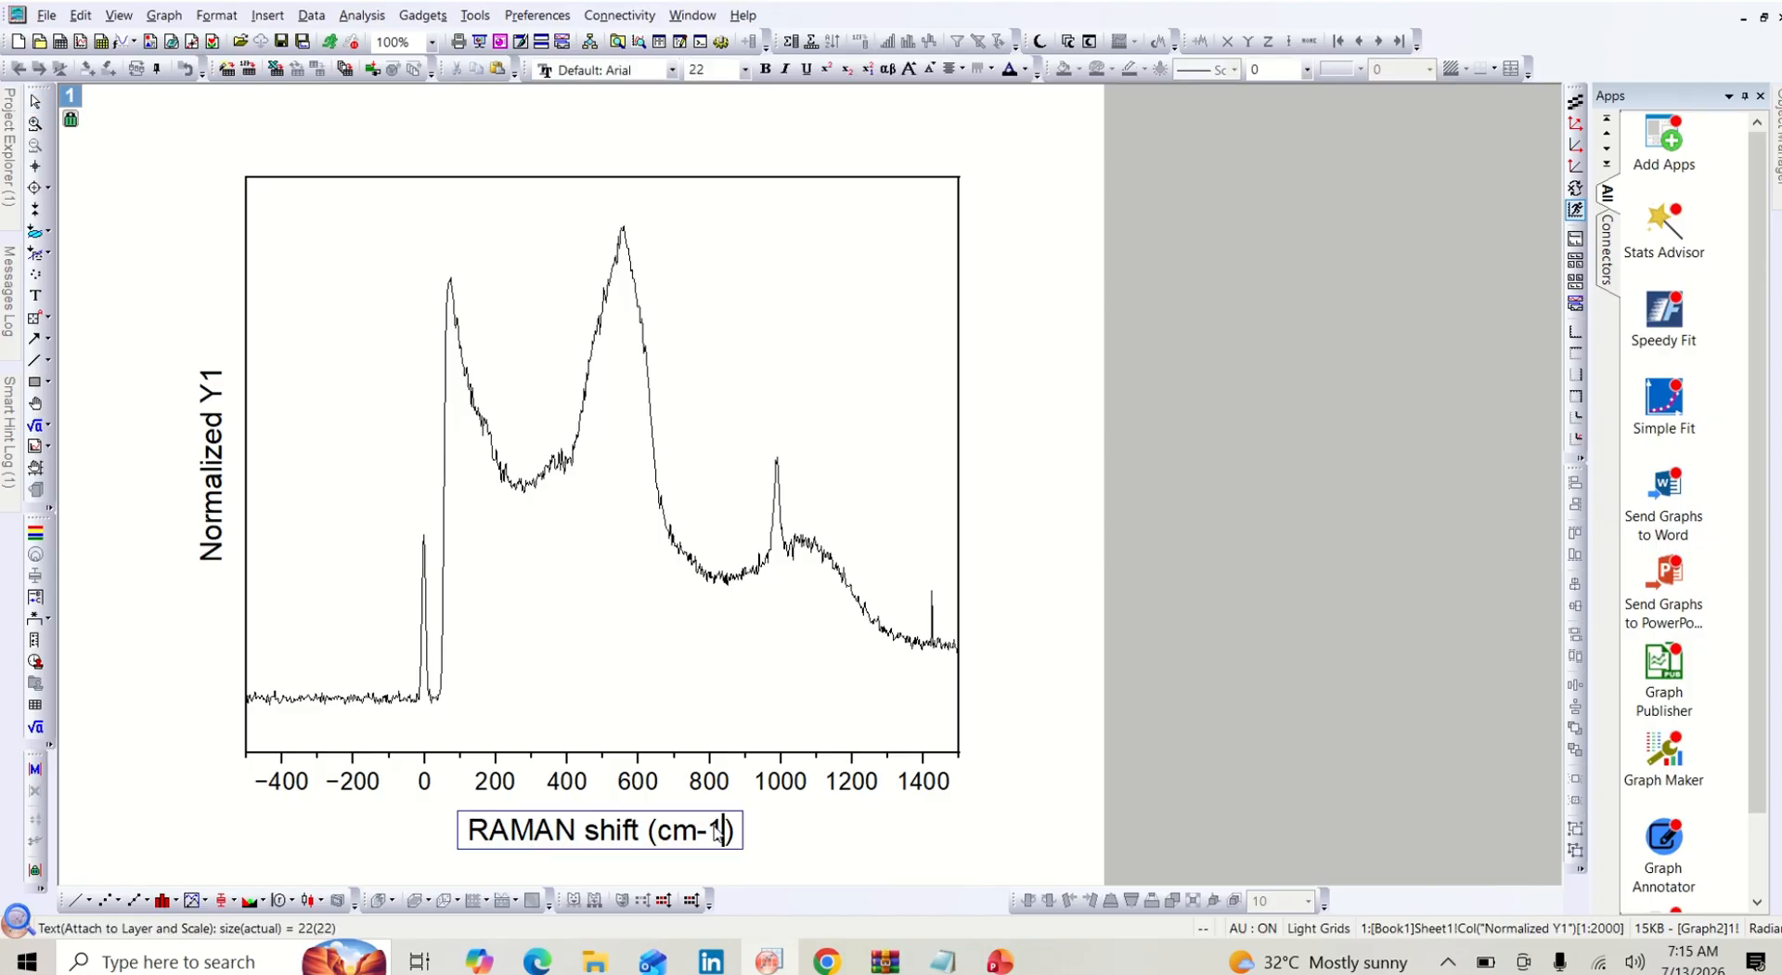
drag(724, 831, 699, 827)
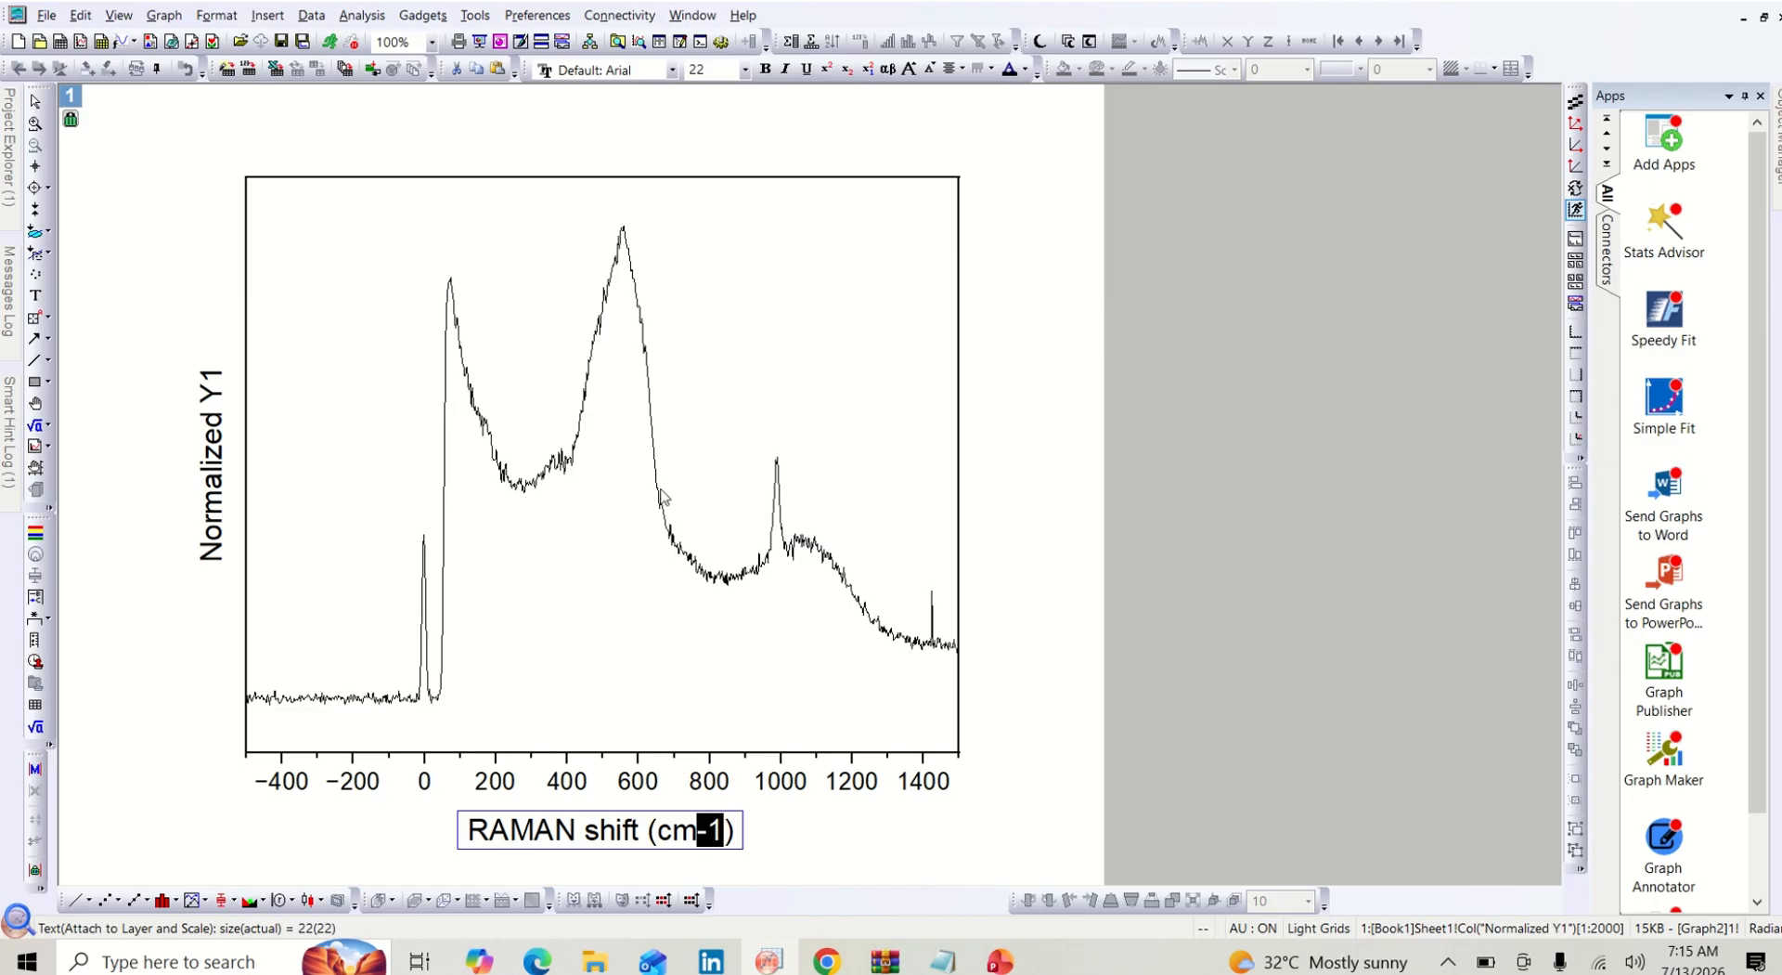
click(830, 69)
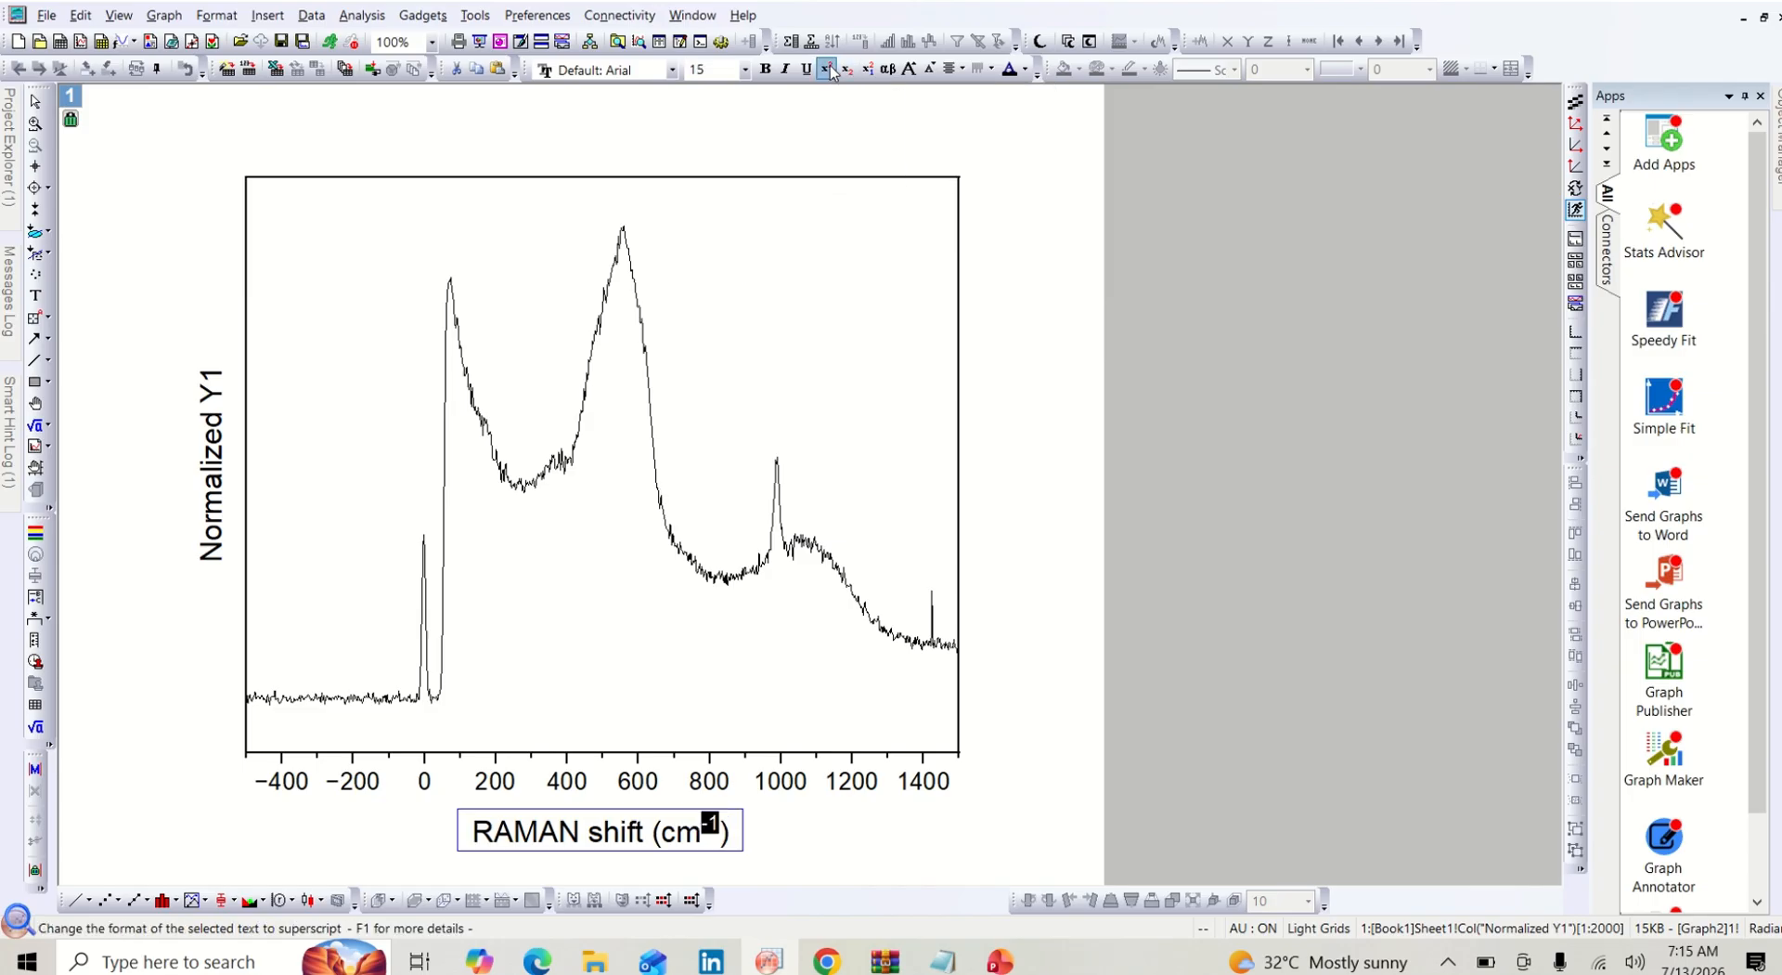
Replace the vertical axis title with "RAMAN intensity (a.u)"
click(794, 833)
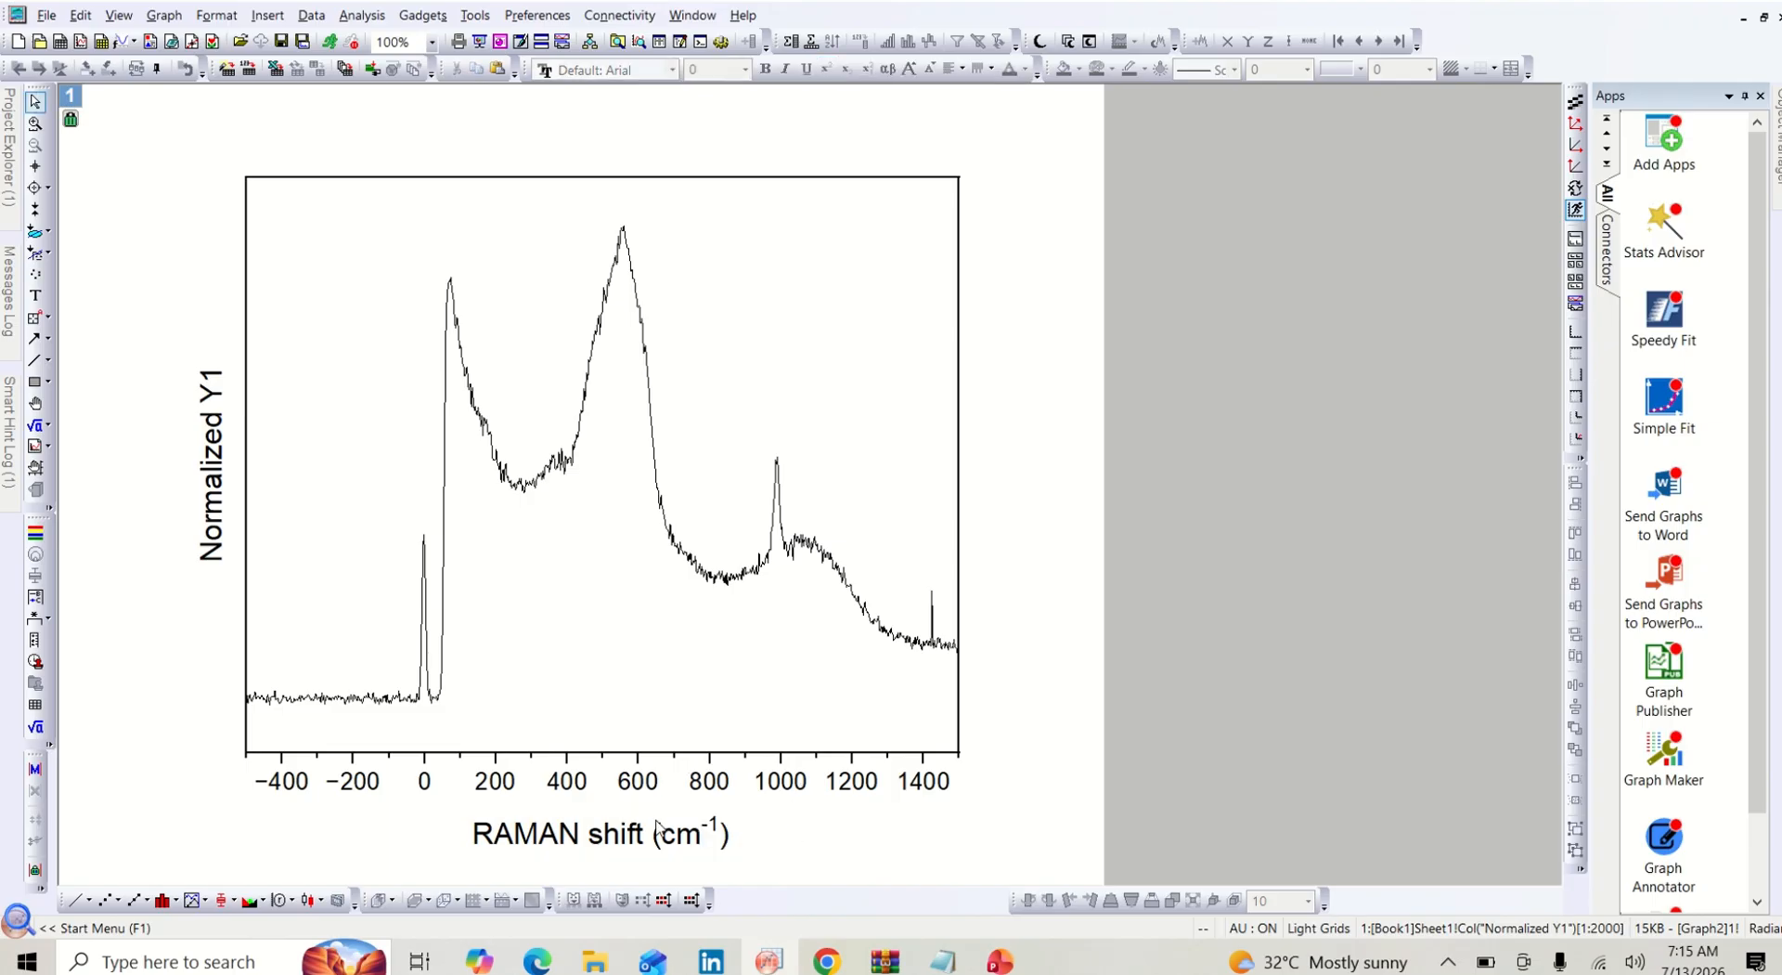
double_click(219, 520)
drag(223, 467, 249, 468)
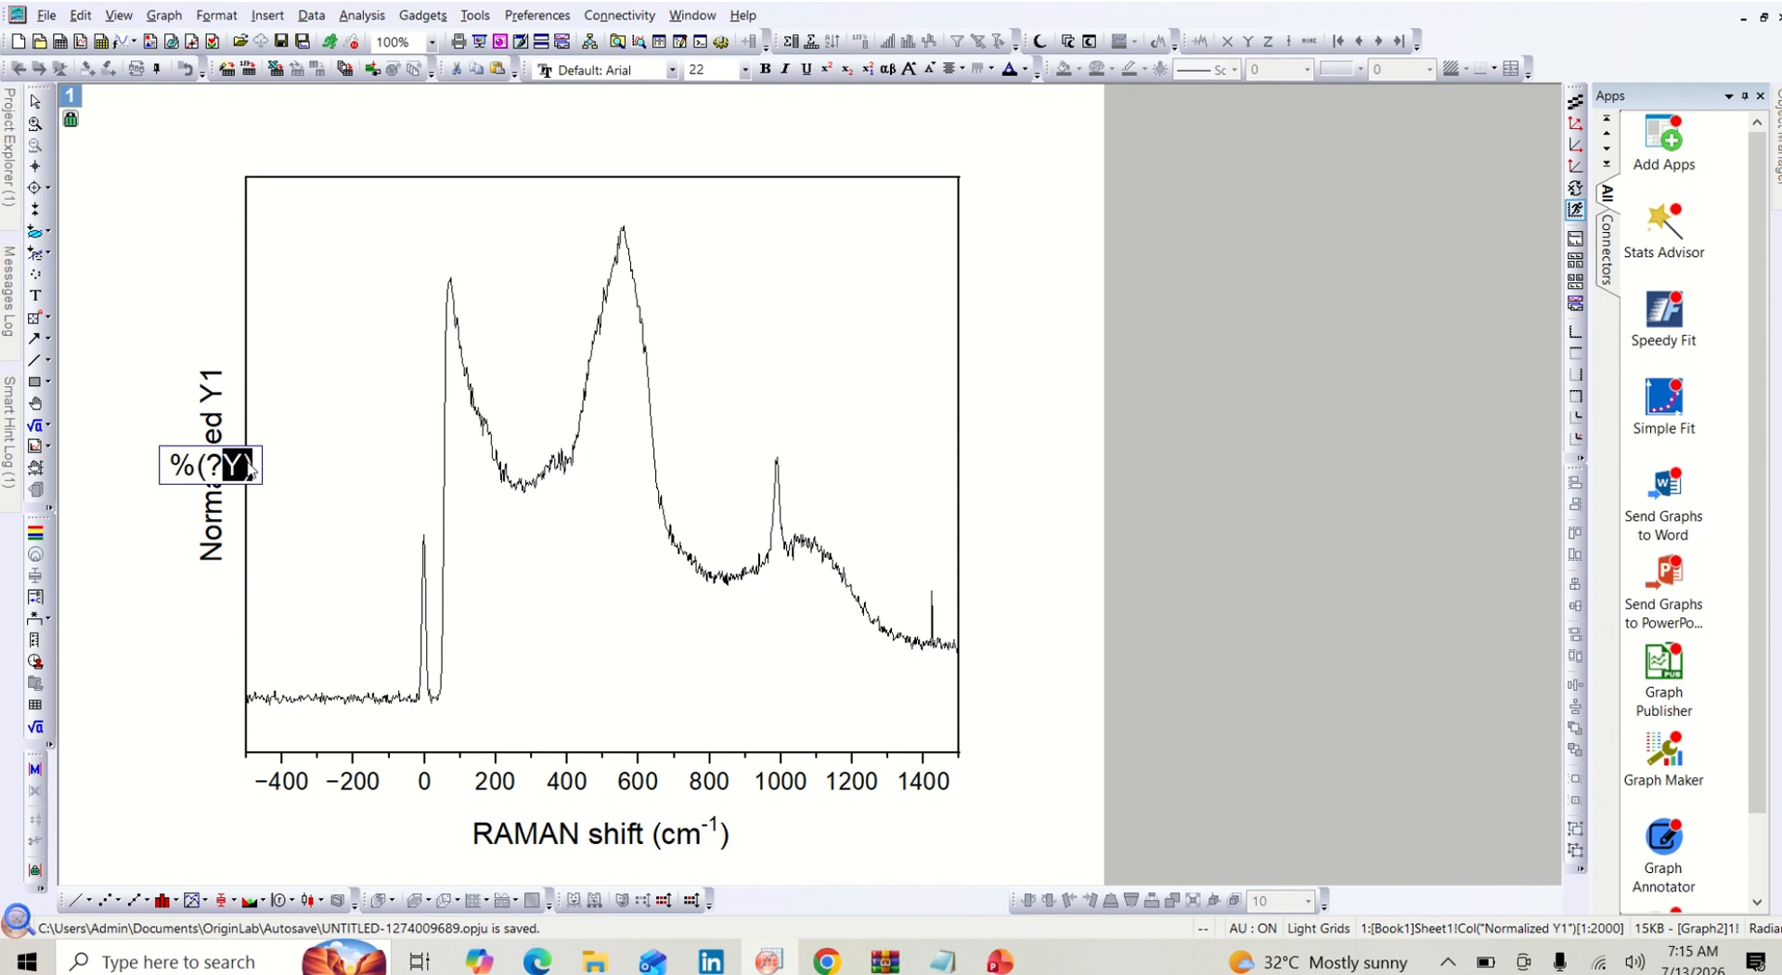
key(BackSpace)
key(BackSpace)
key(BackSpace)
key(BackSpace)
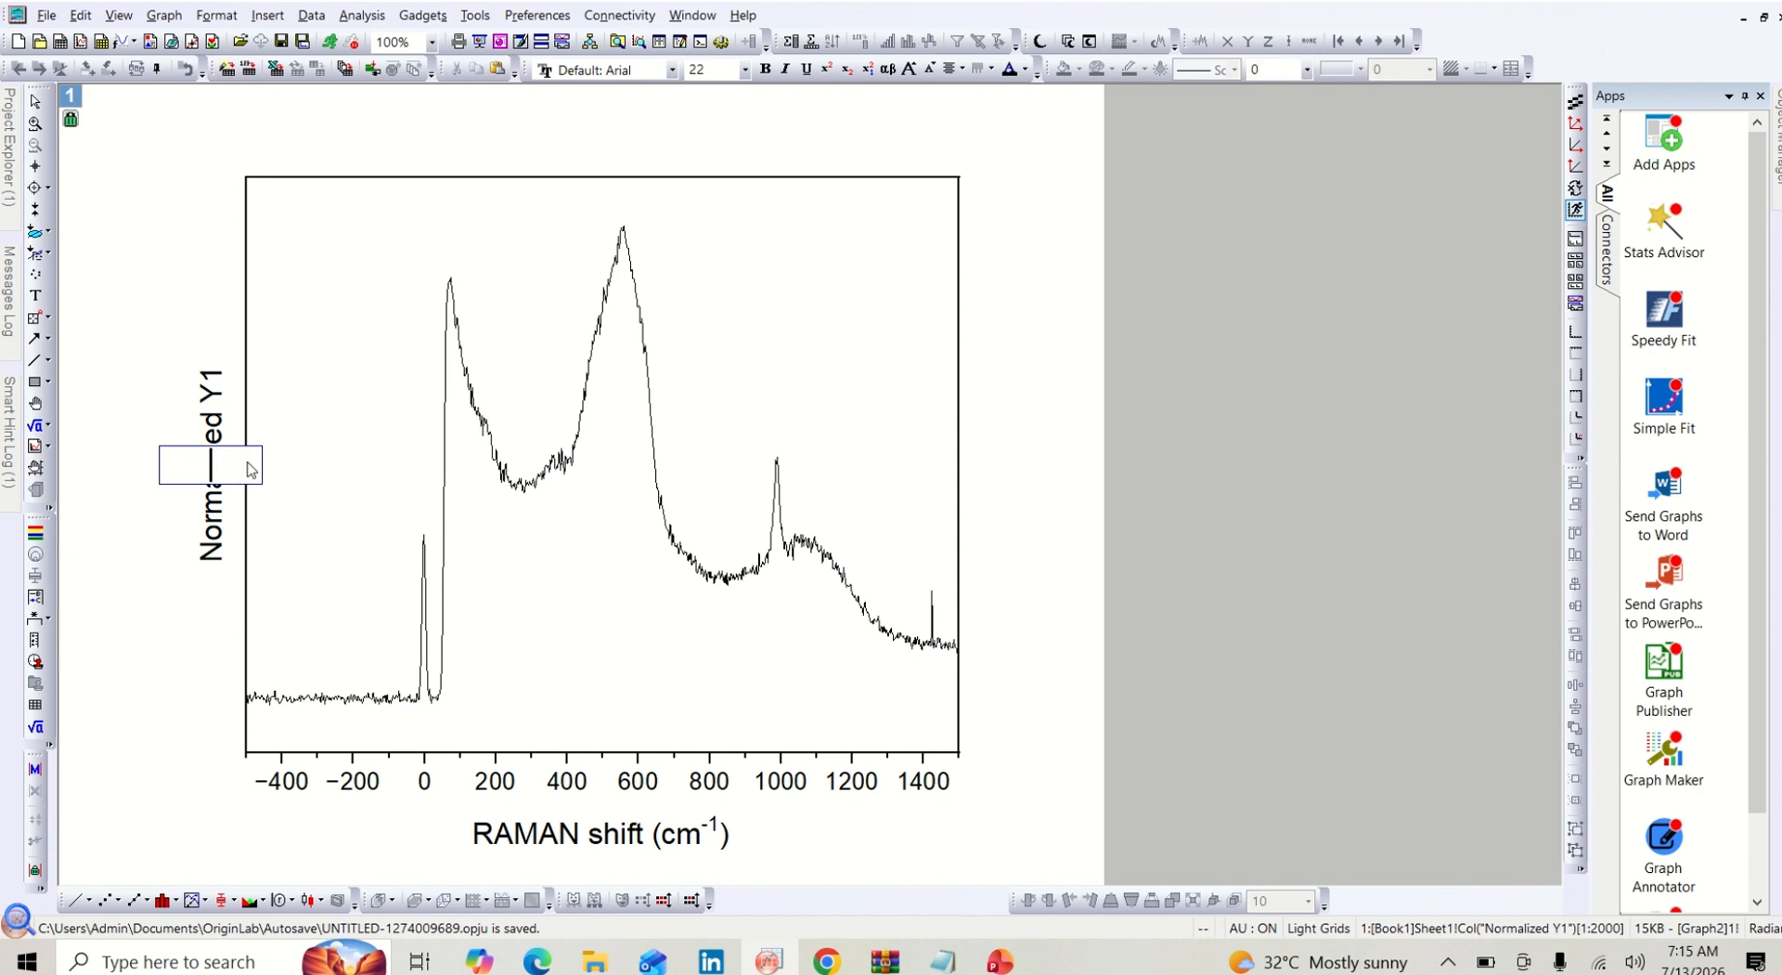
text(RAMAN )
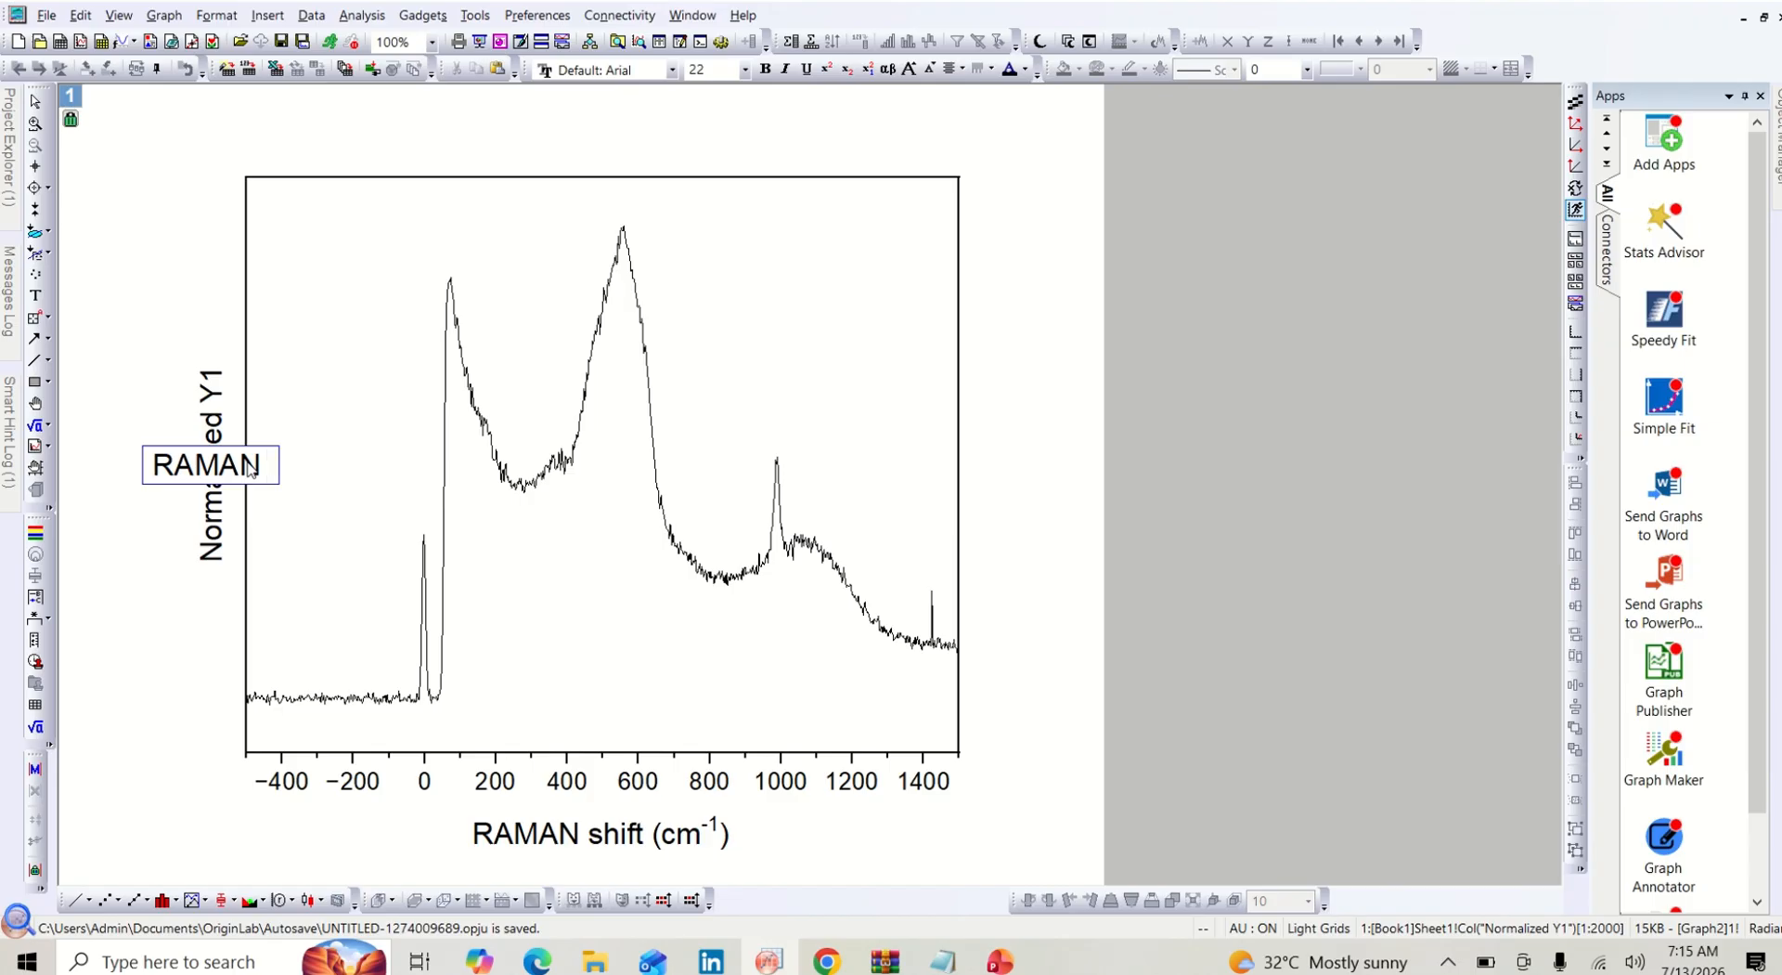
text(inte)
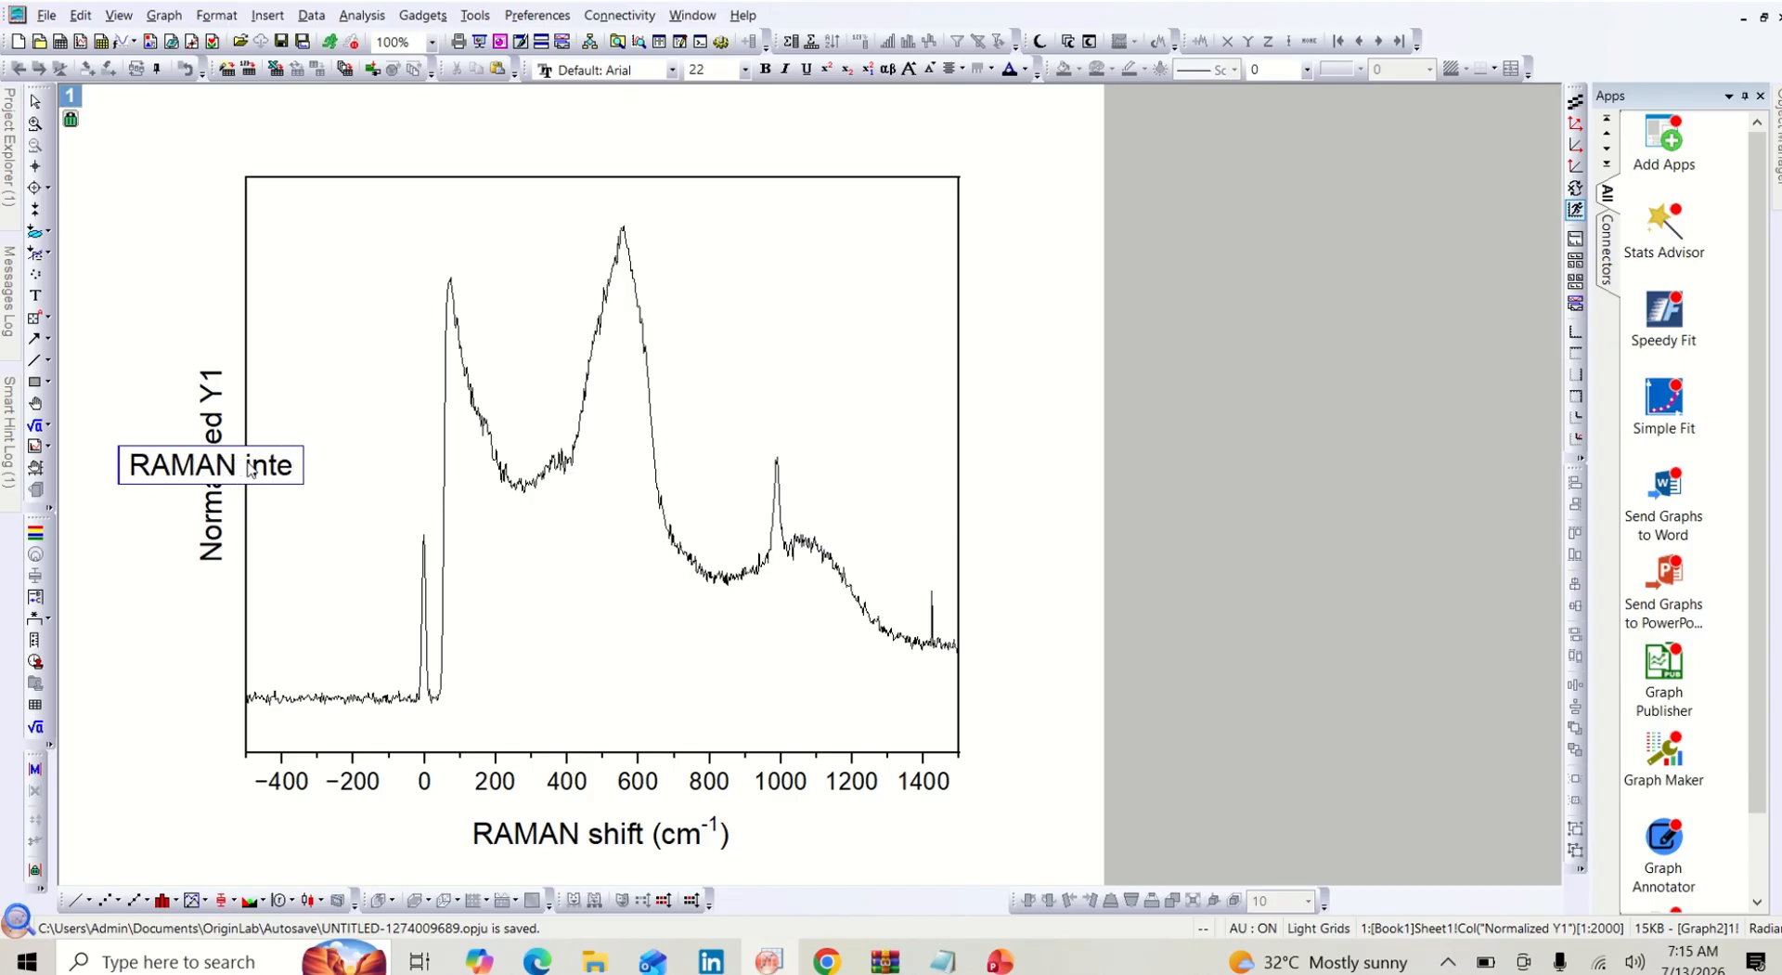
text(nsity)
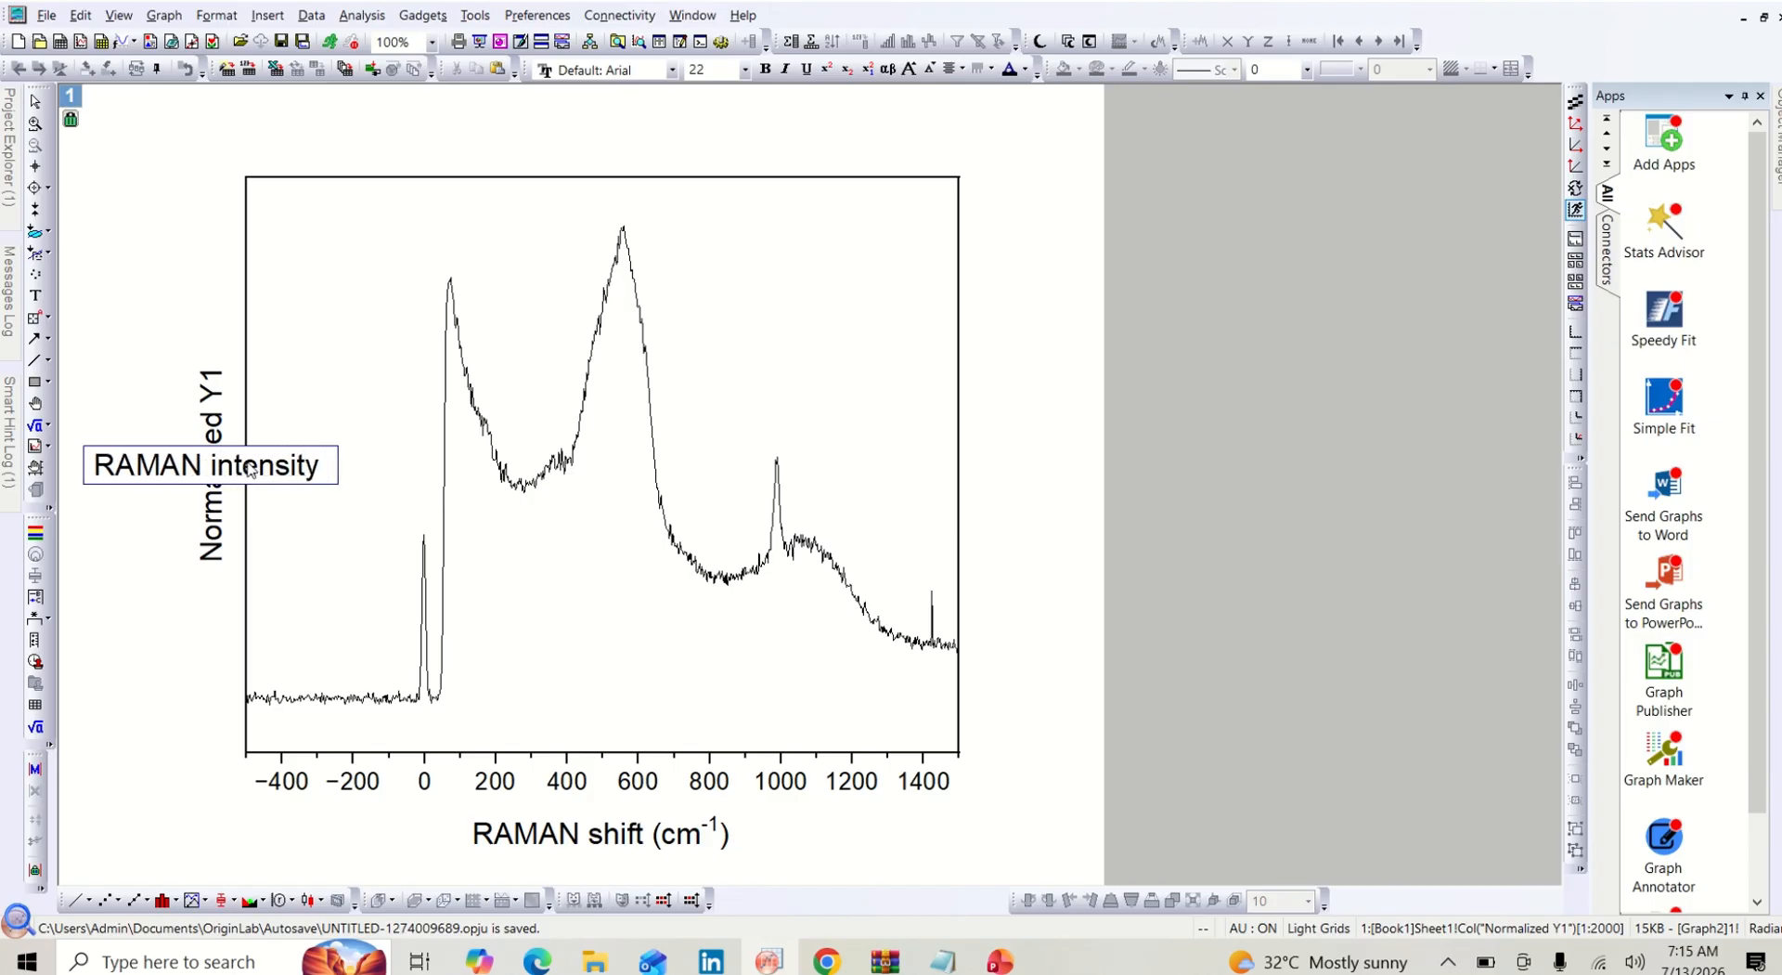
text( (a)
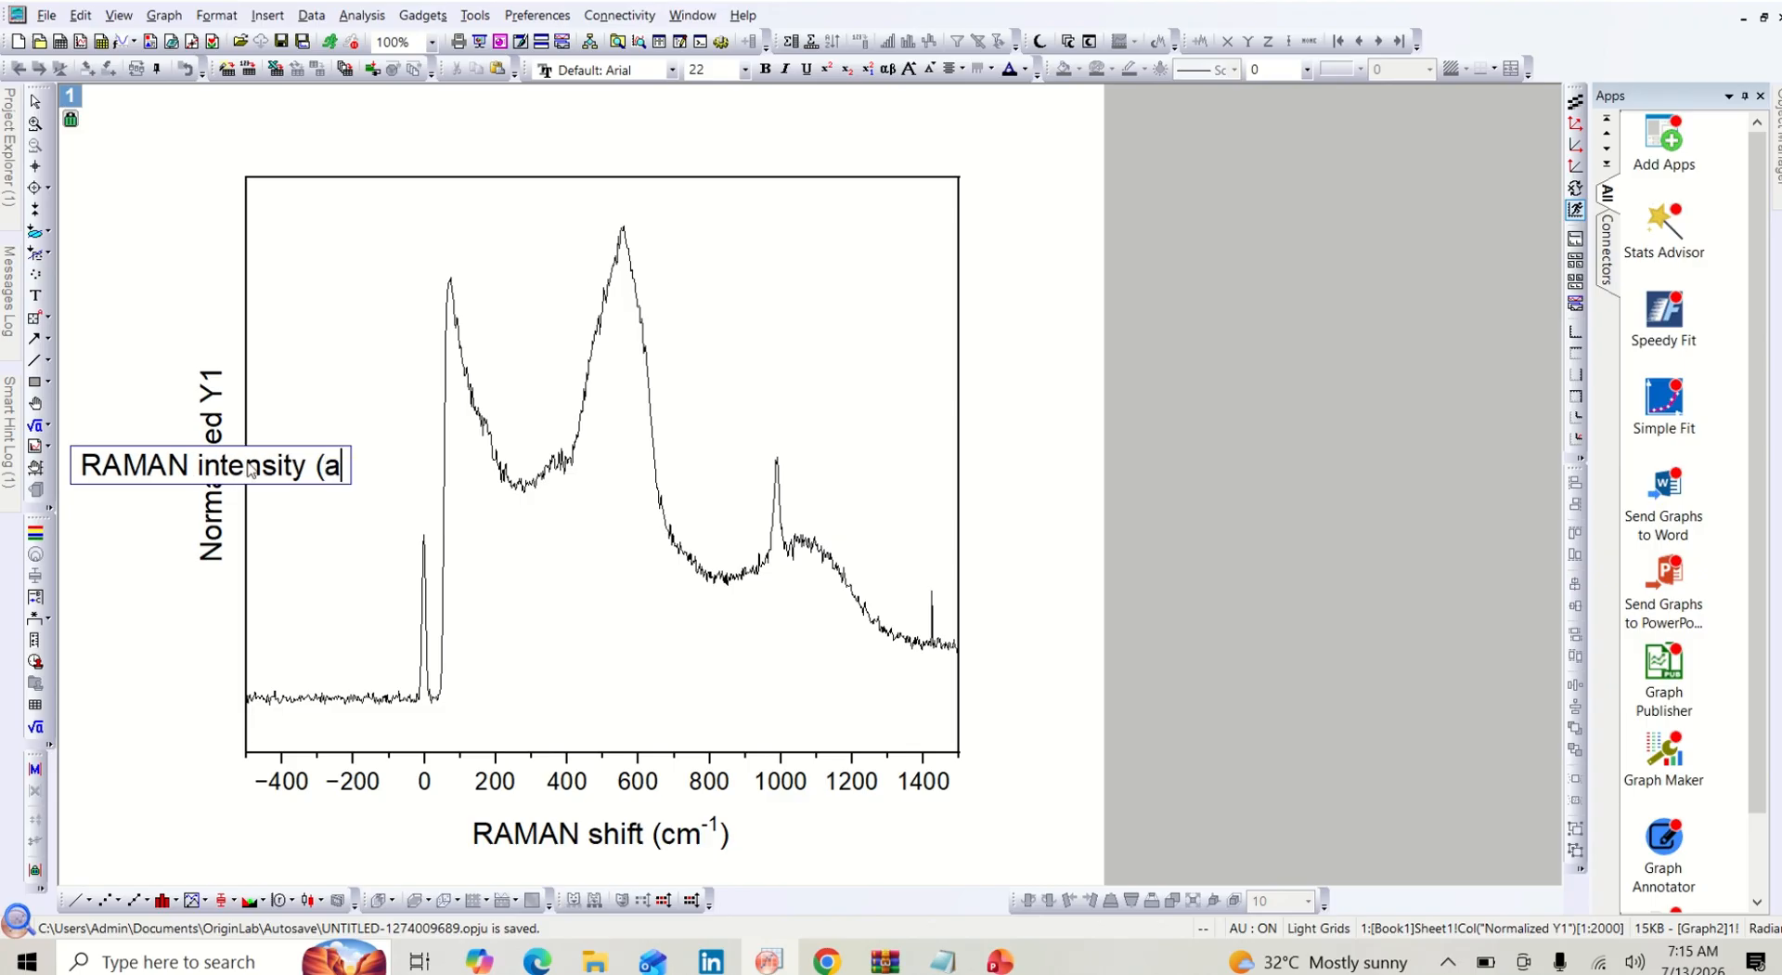
text(.)
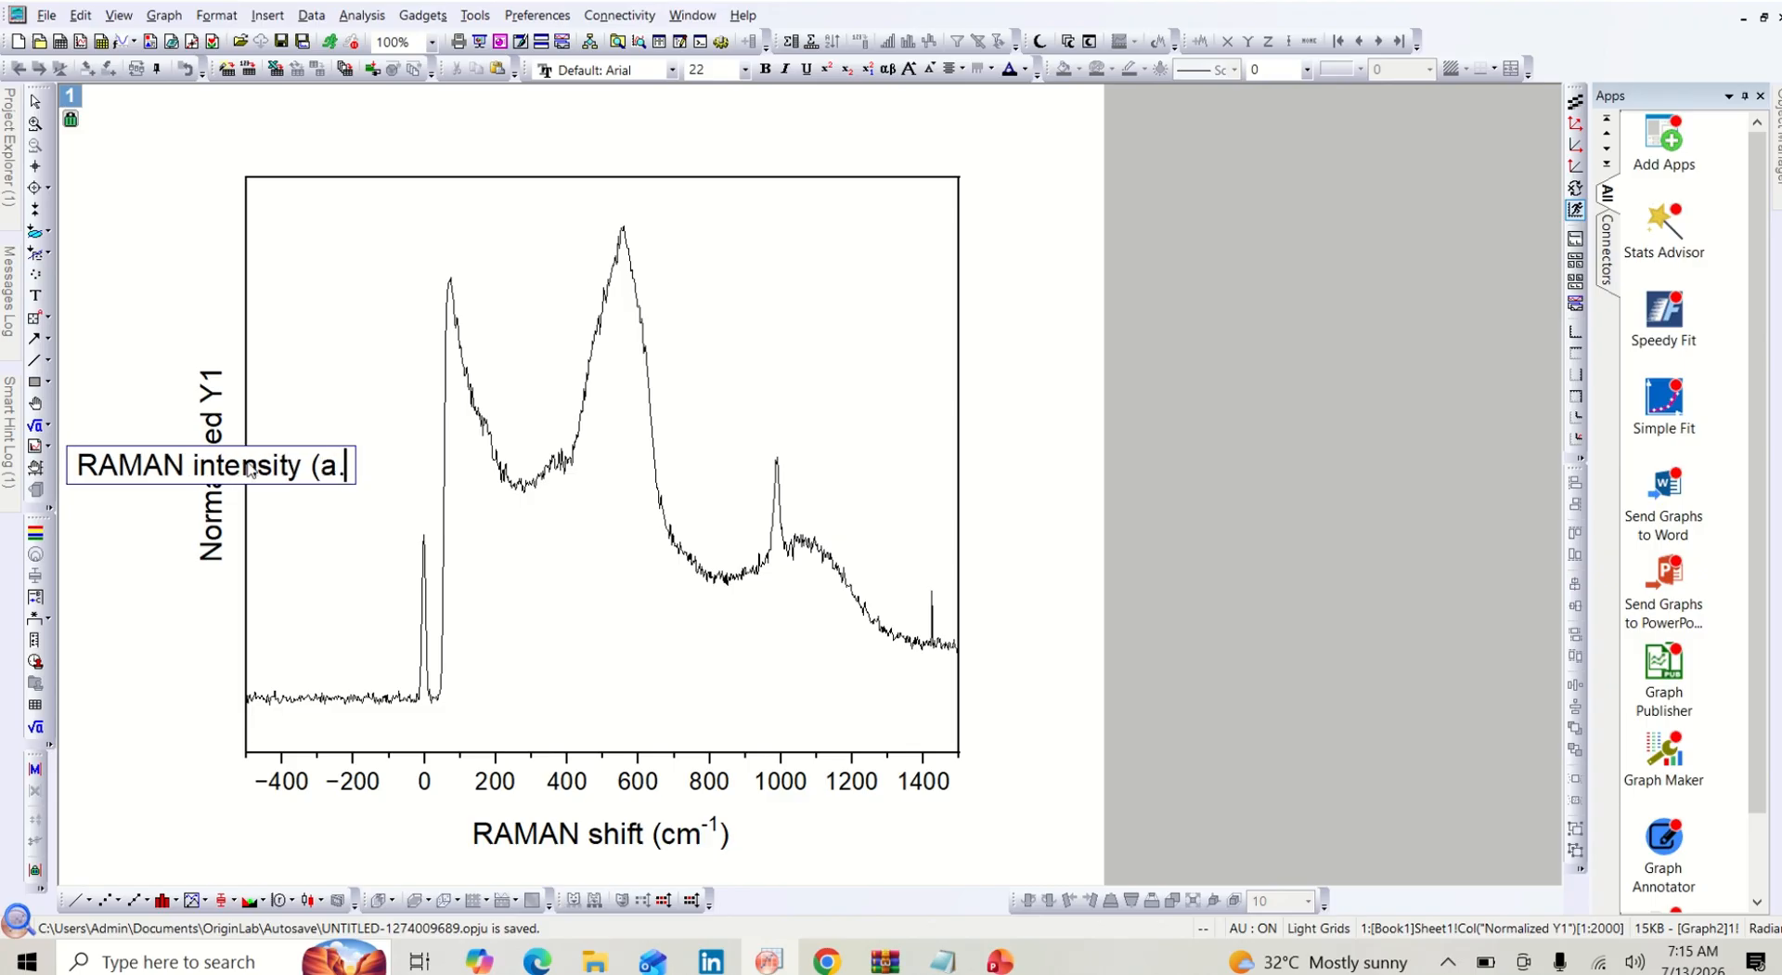
text(u))
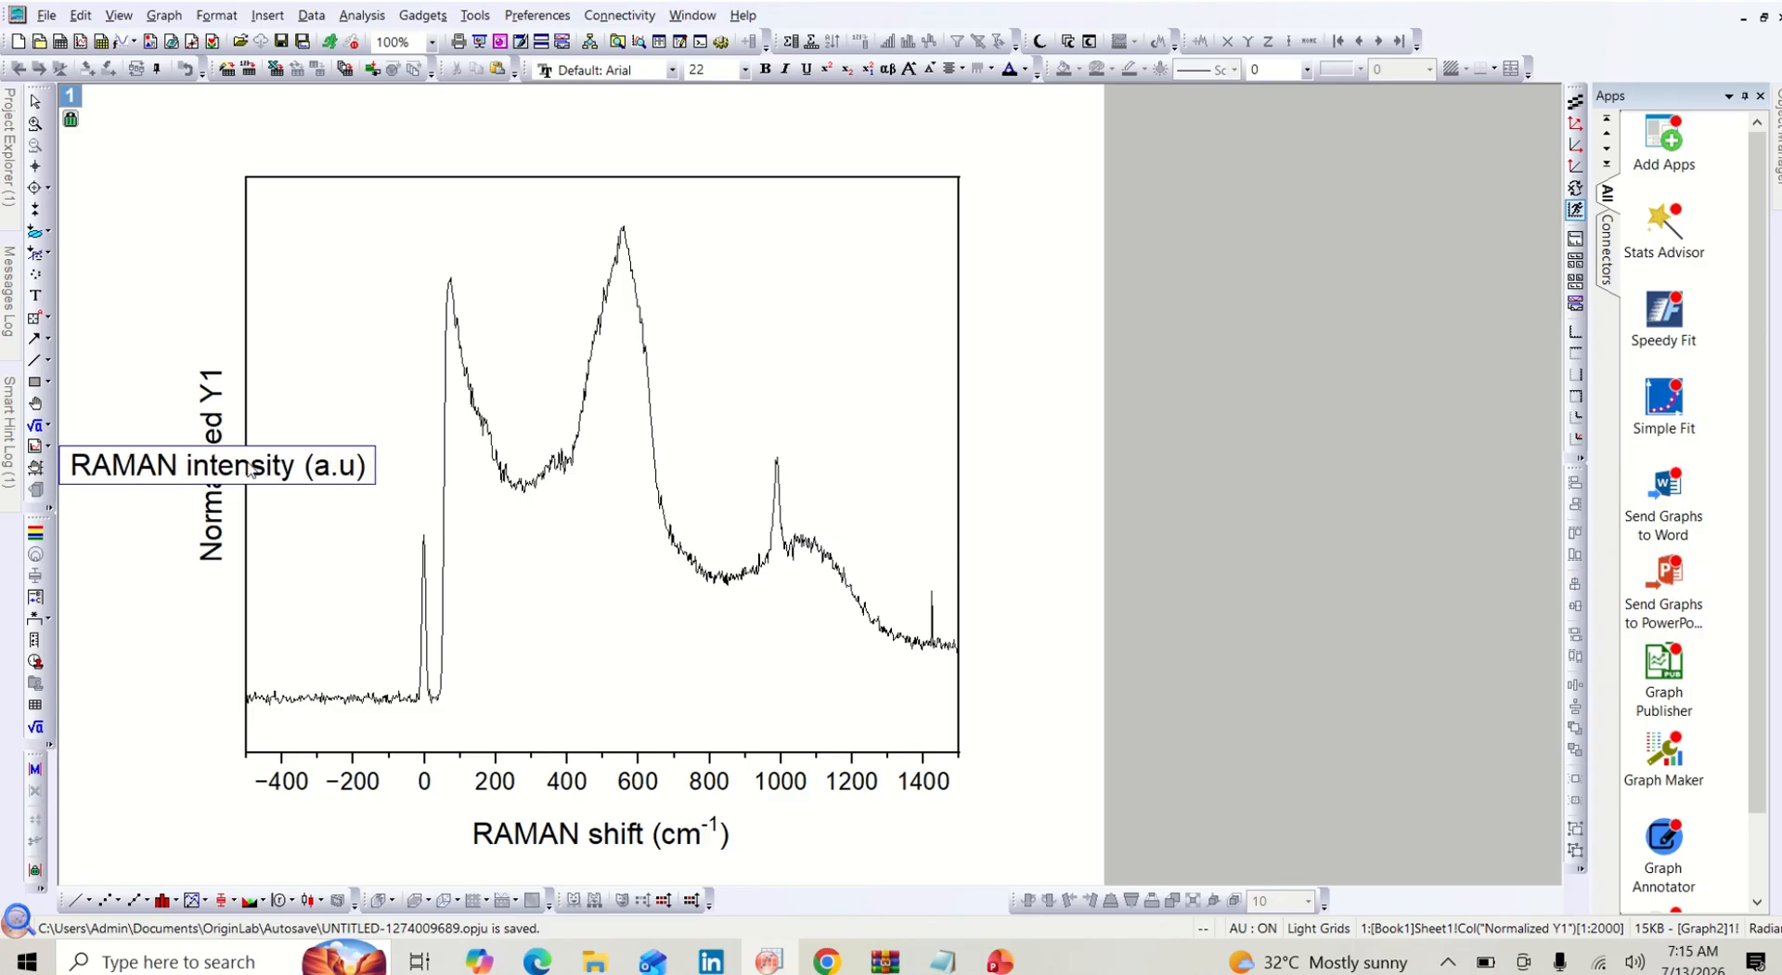
click(207, 283)
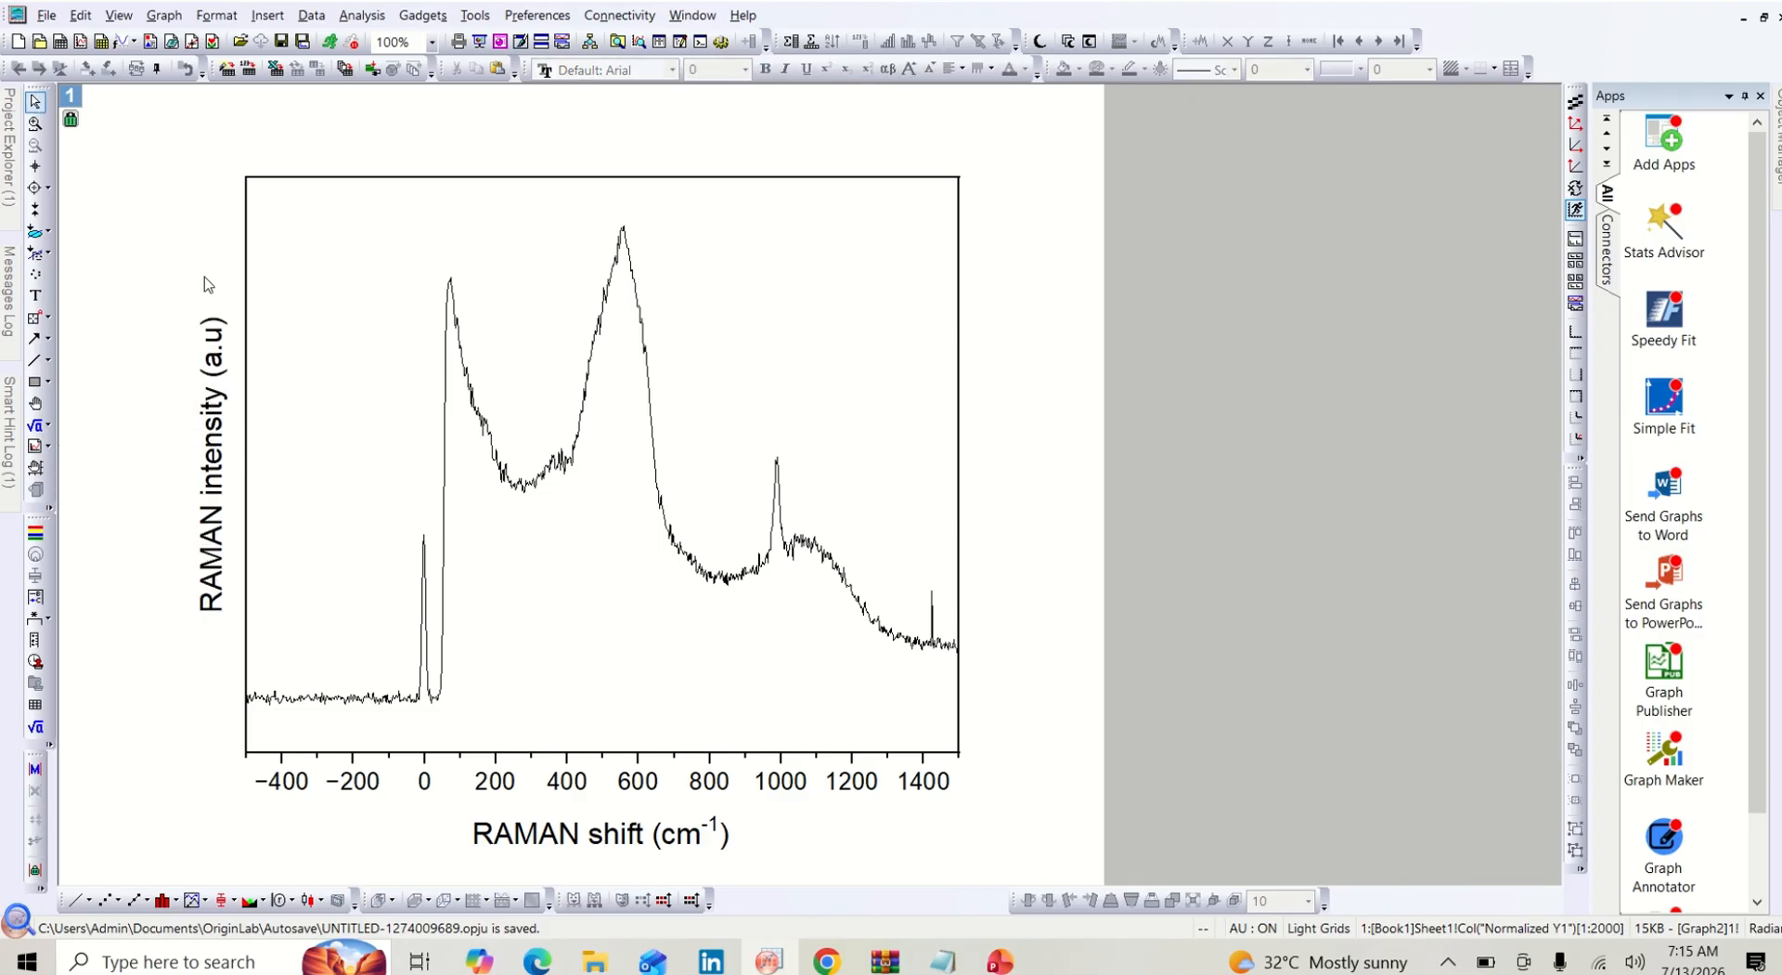
Set the font size of both the vertical and horizontal axis titles to 24
click(219, 574)
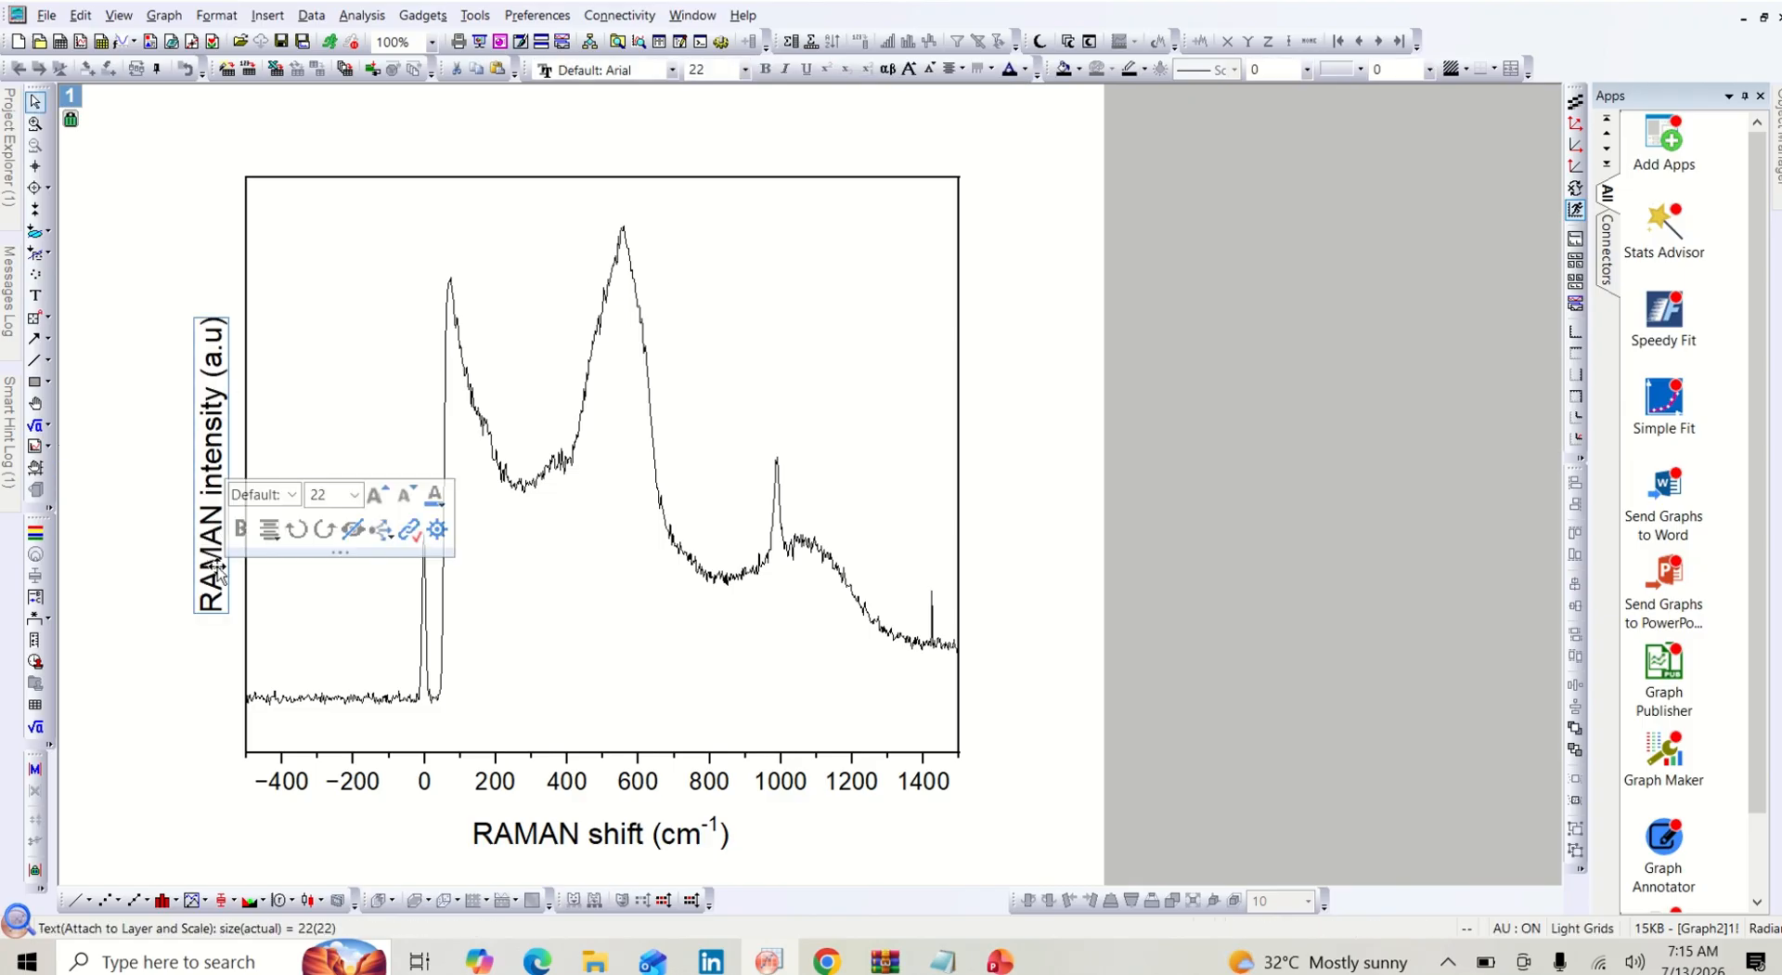
click(746, 70)
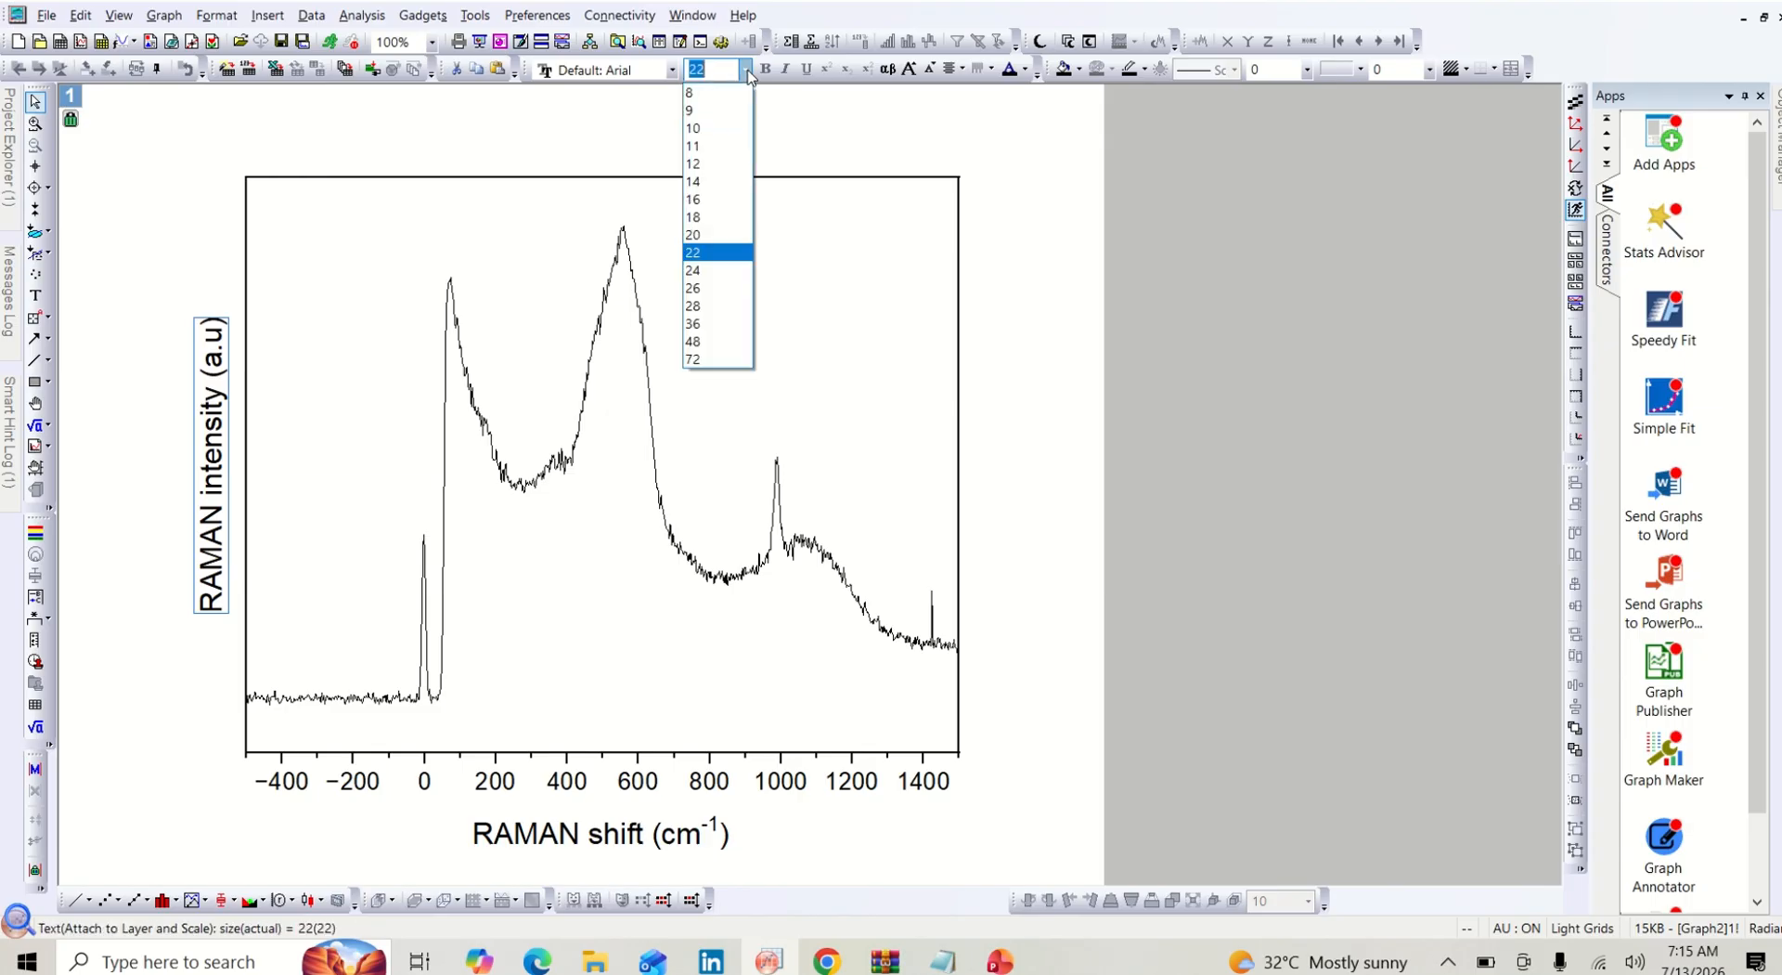
click(719, 270)
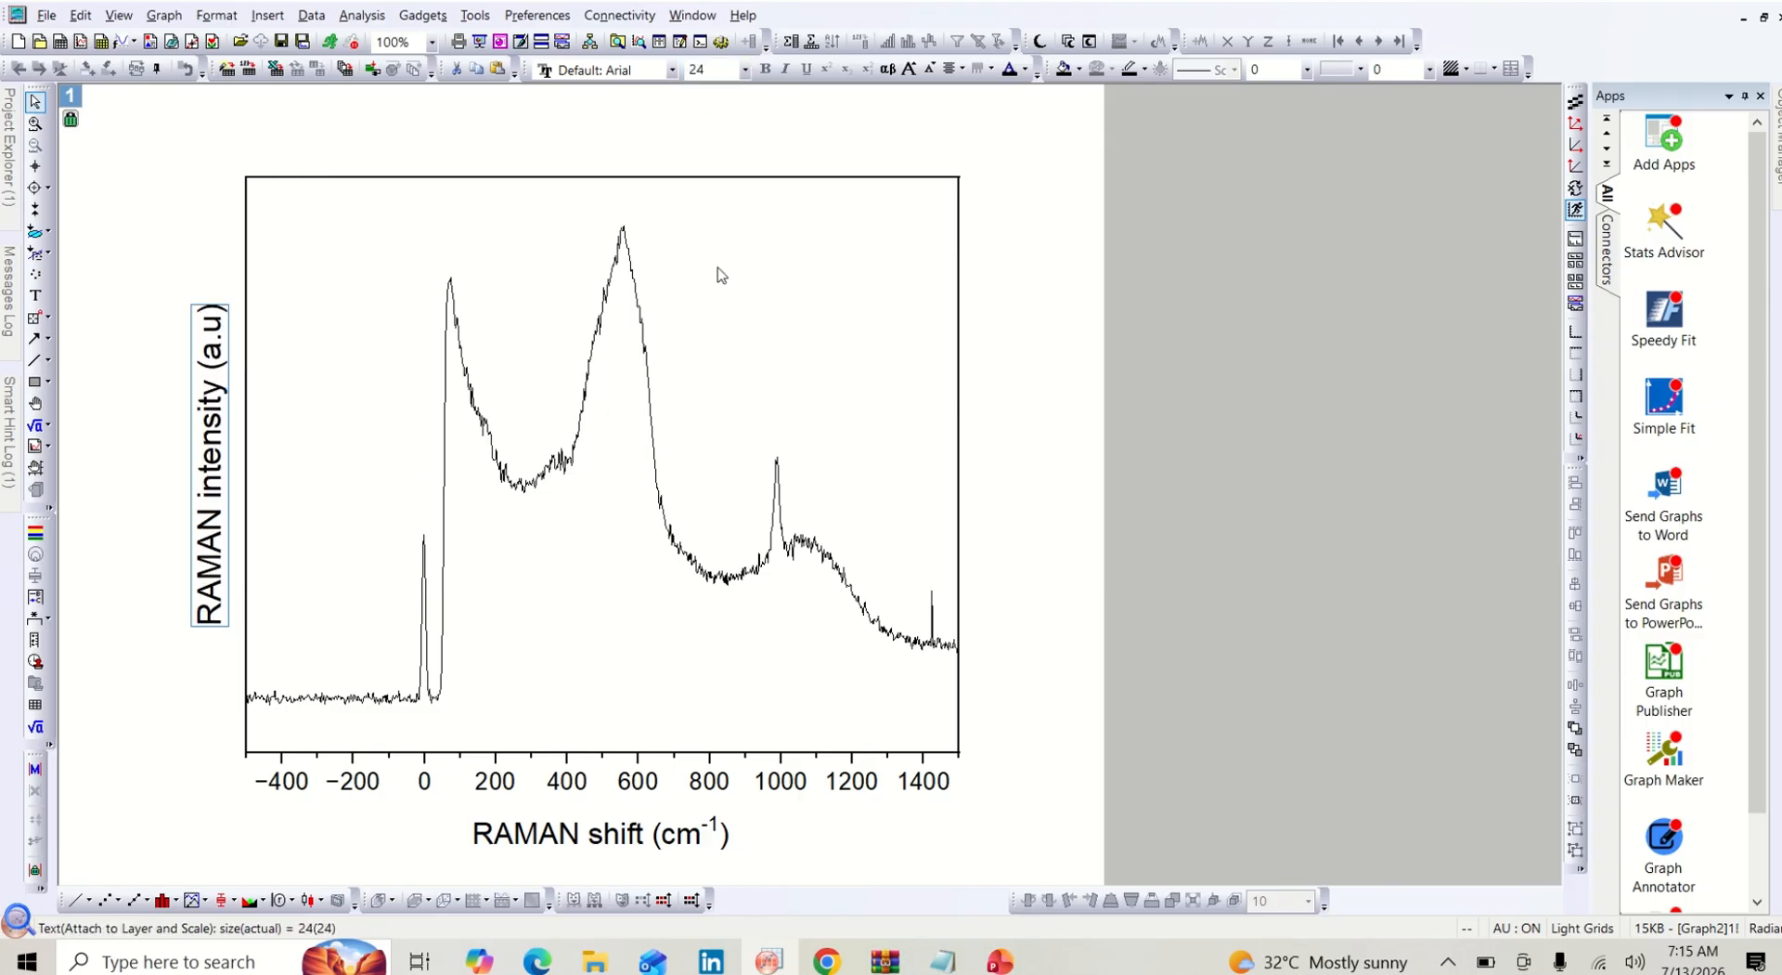
click(648, 840)
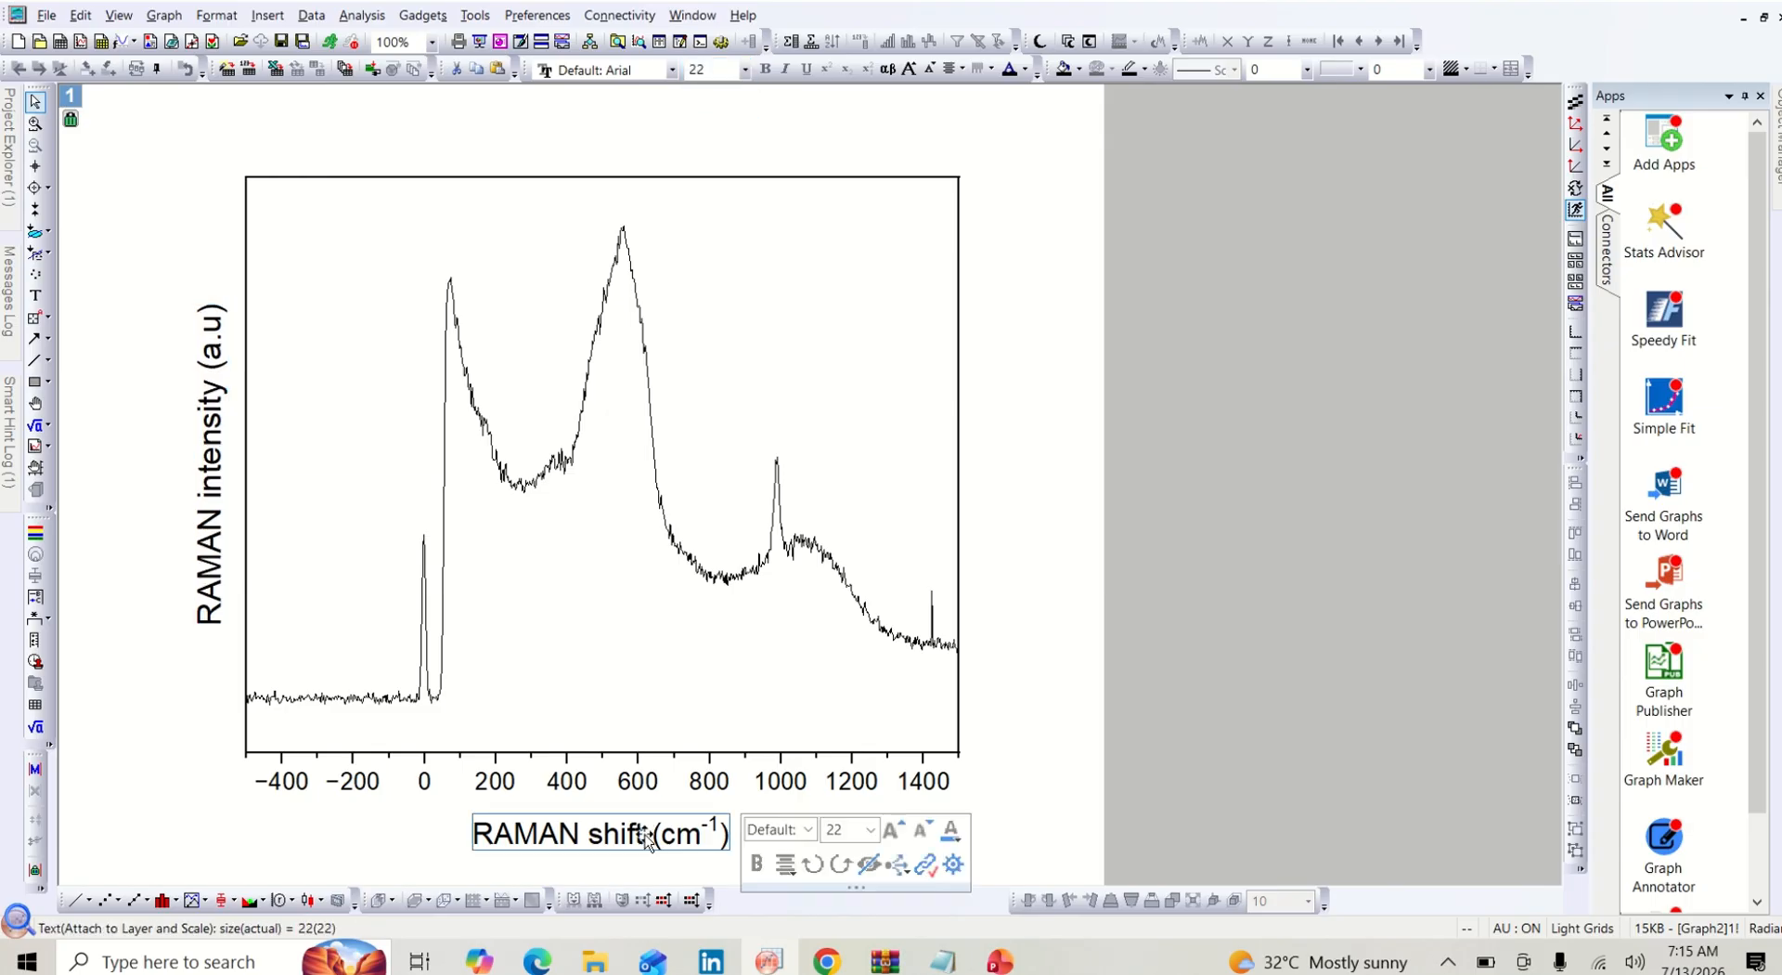
click(746, 70)
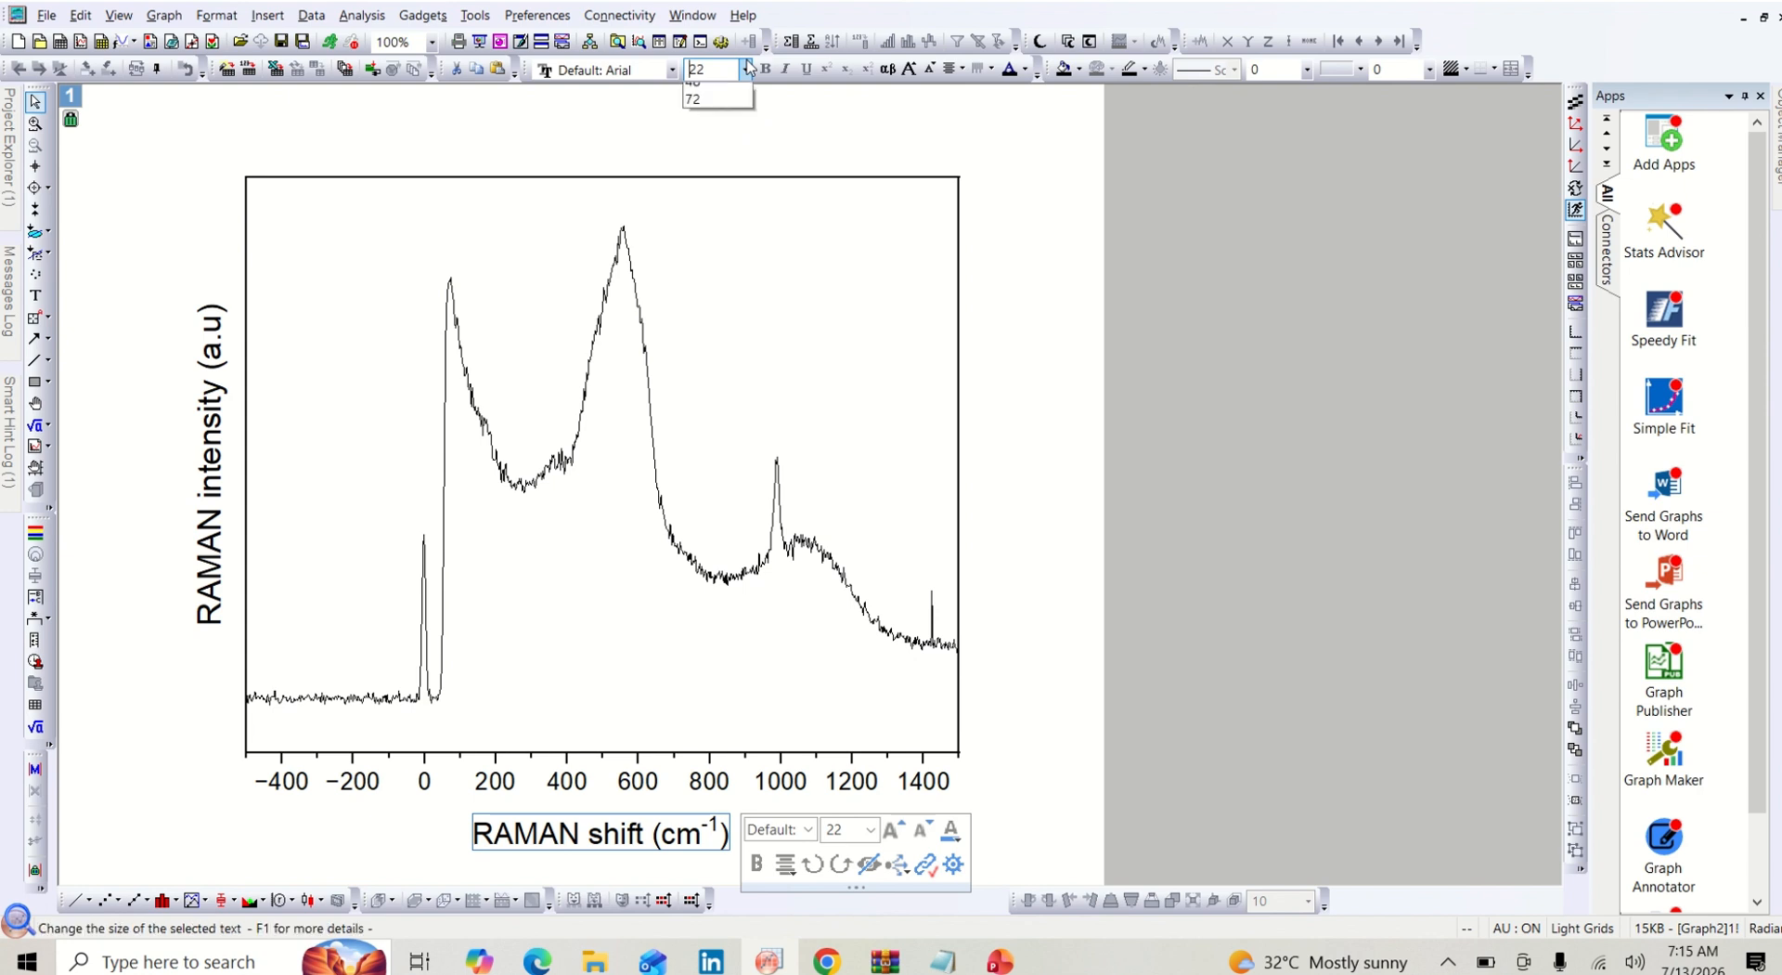
click(717, 270)
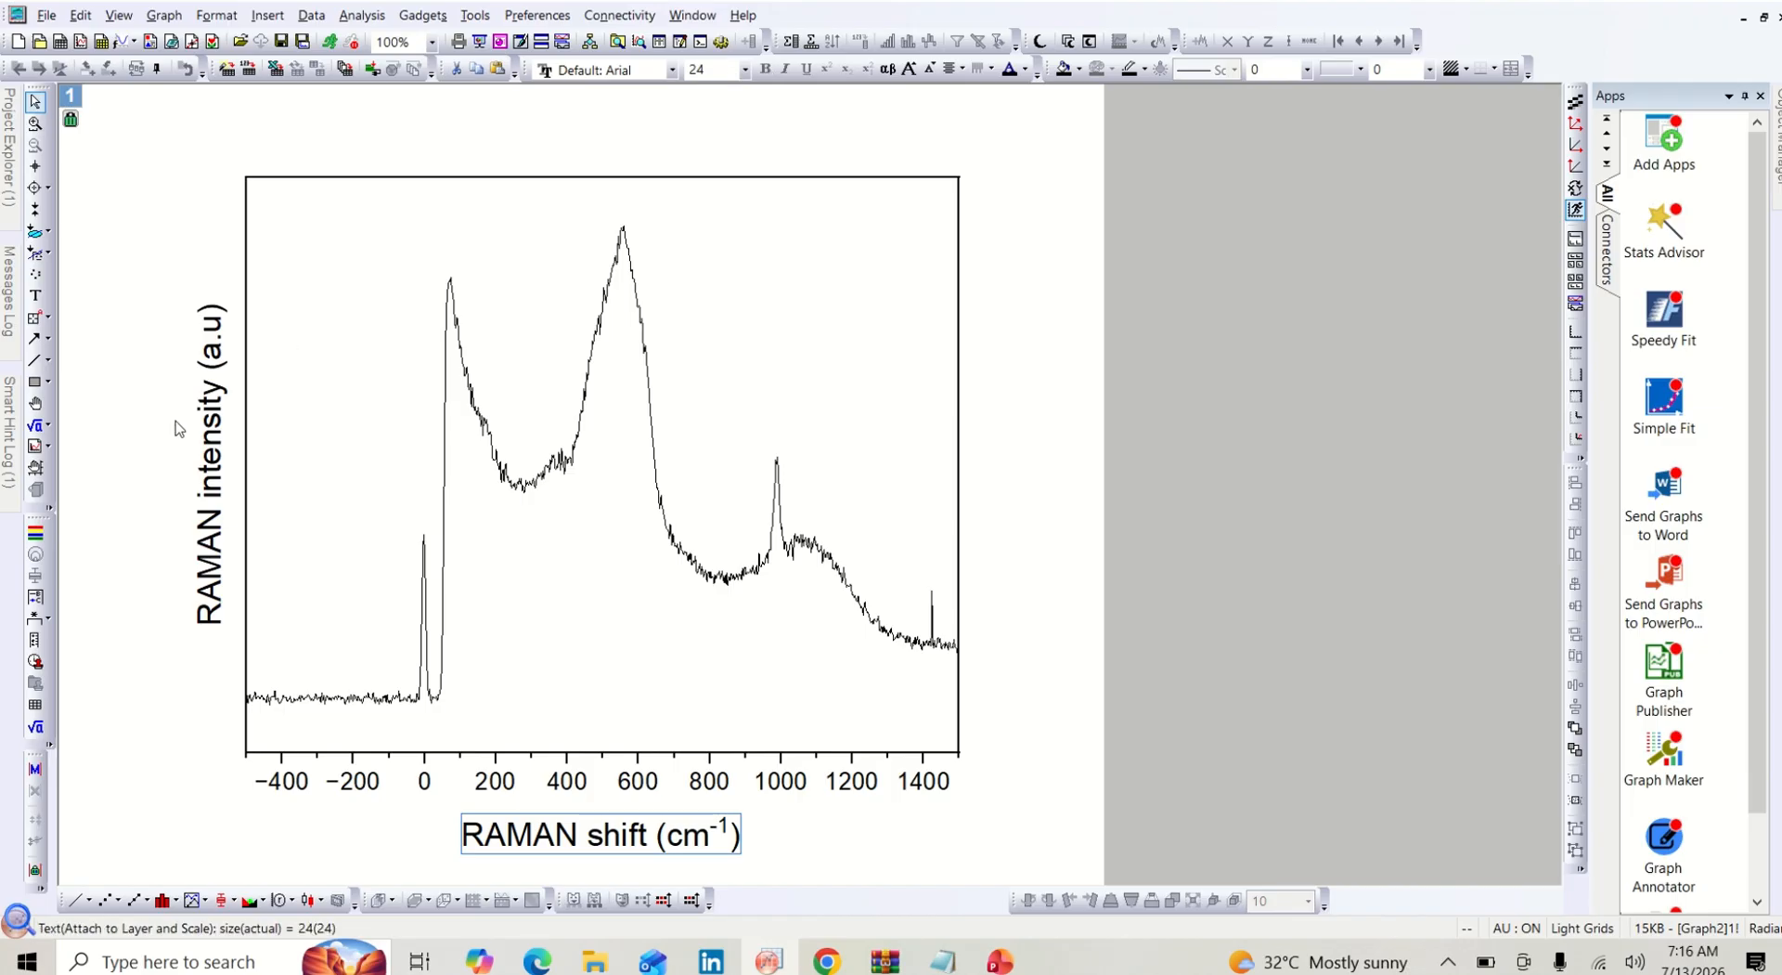
Make both the vertical and horizontal axis titles bold
click(214, 435)
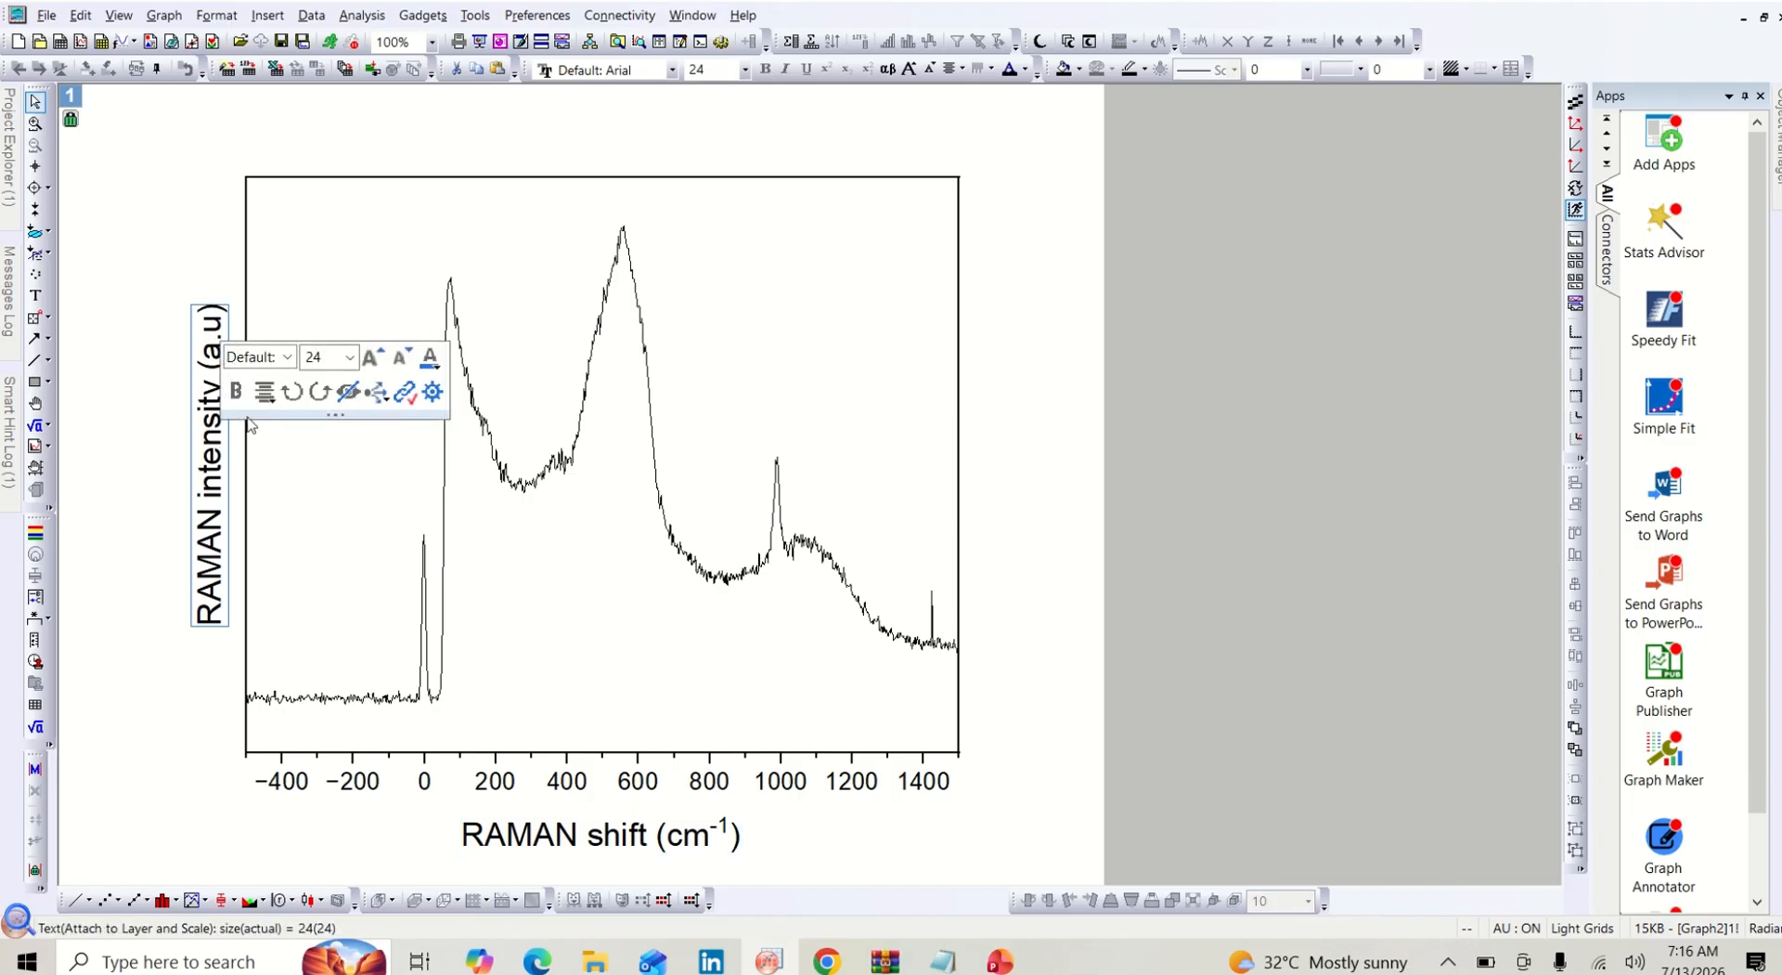
click(236, 390)
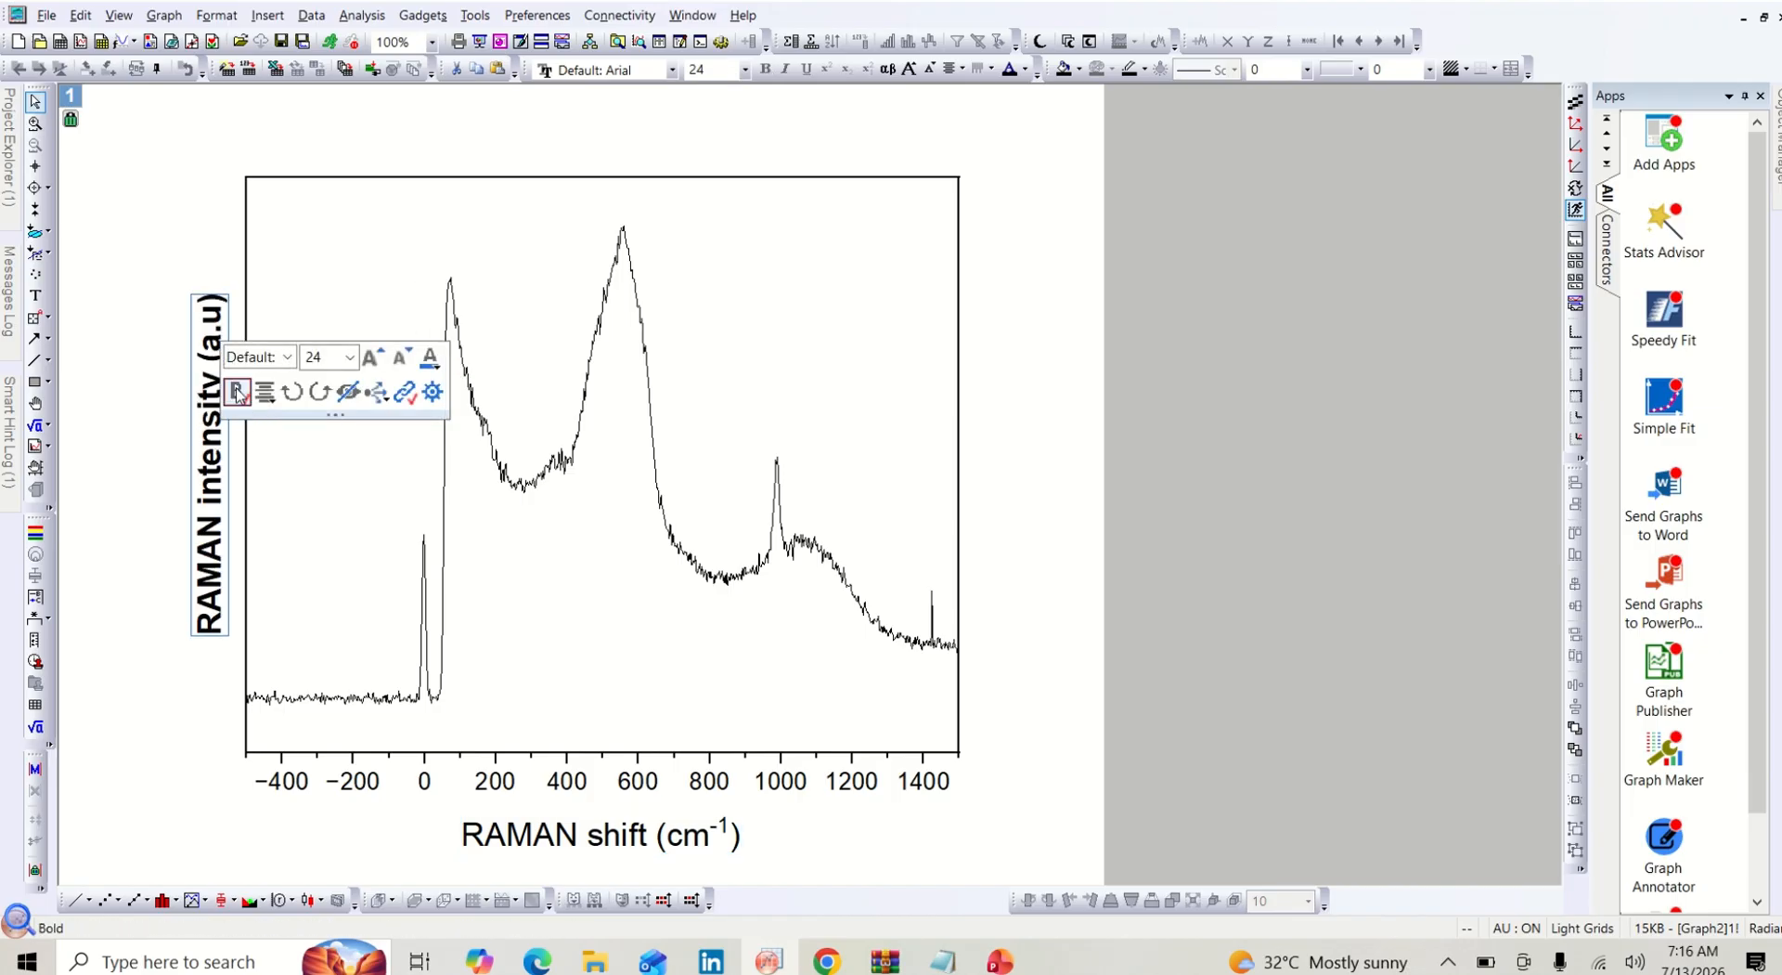
click(538, 821)
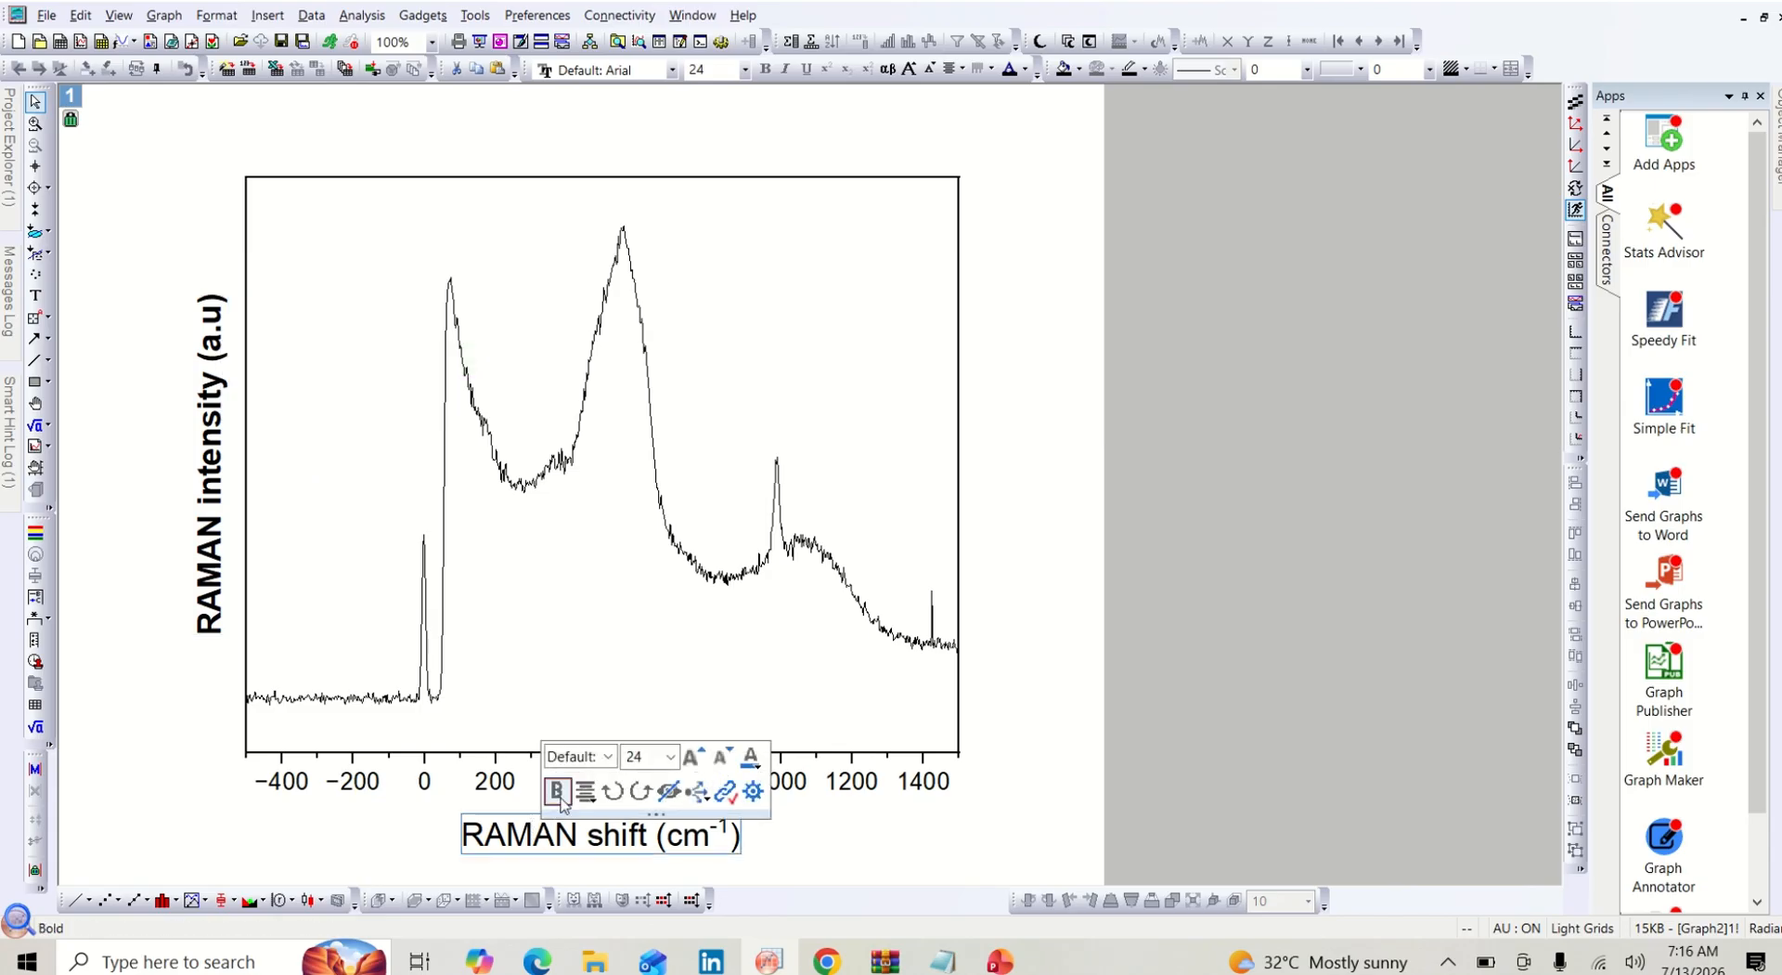
click(557, 790)
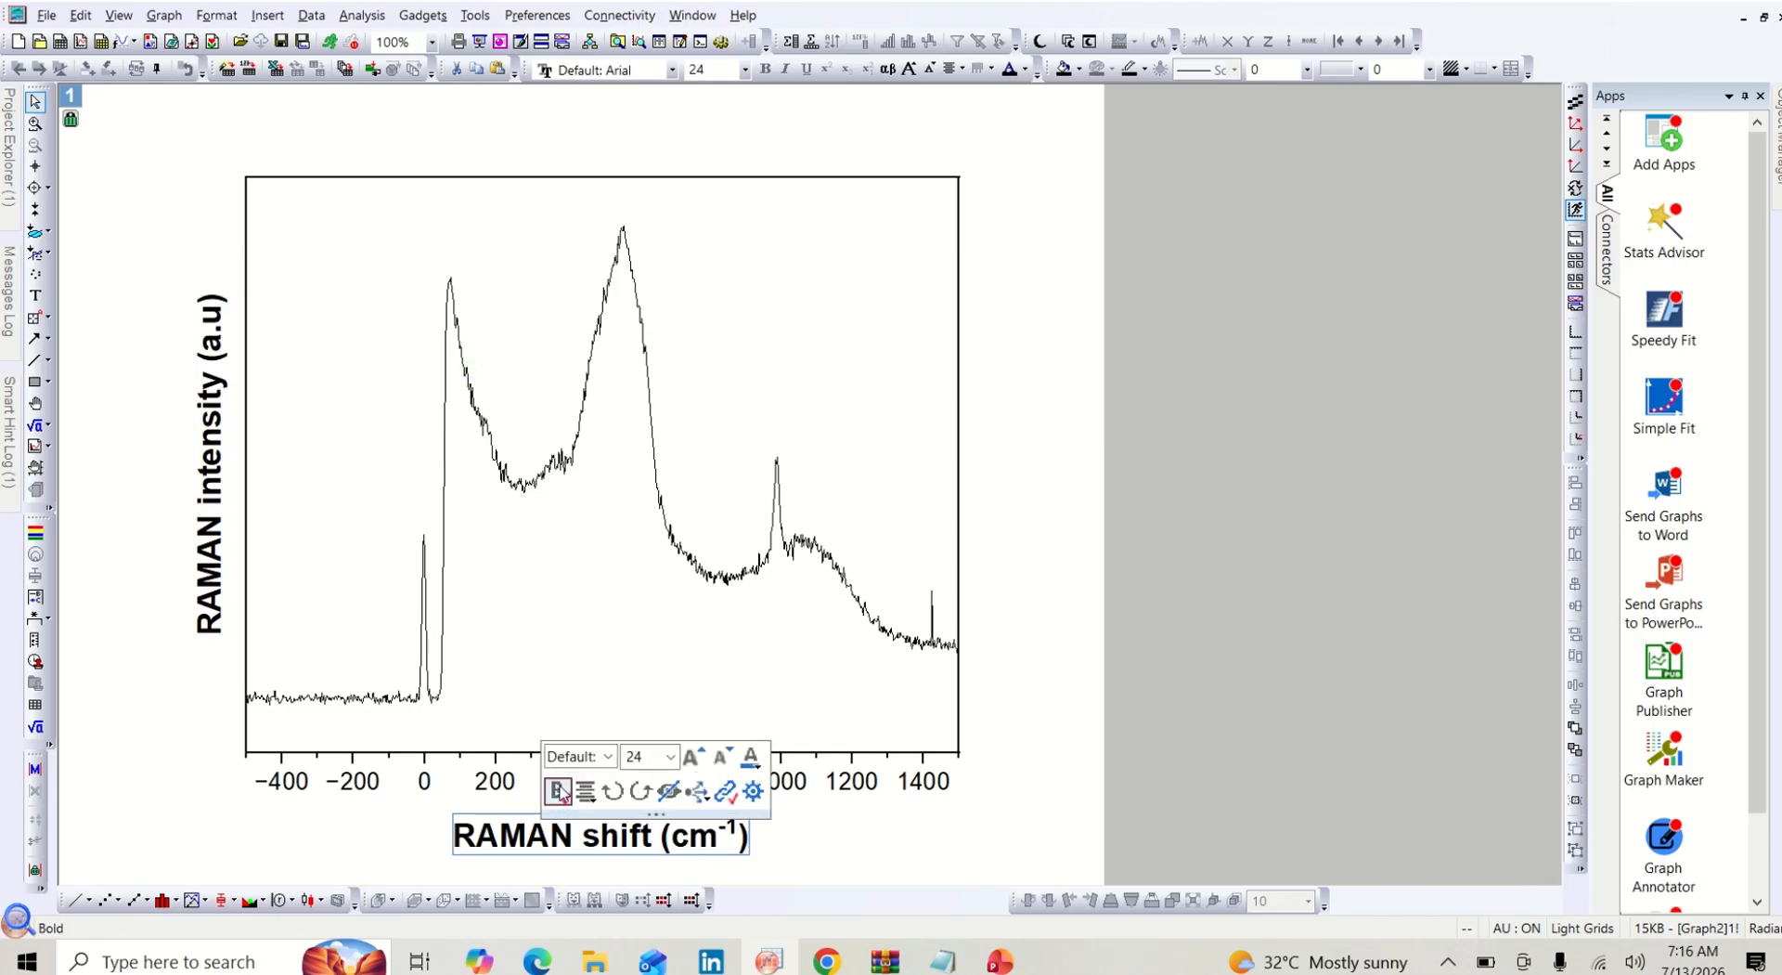
click(585, 636)
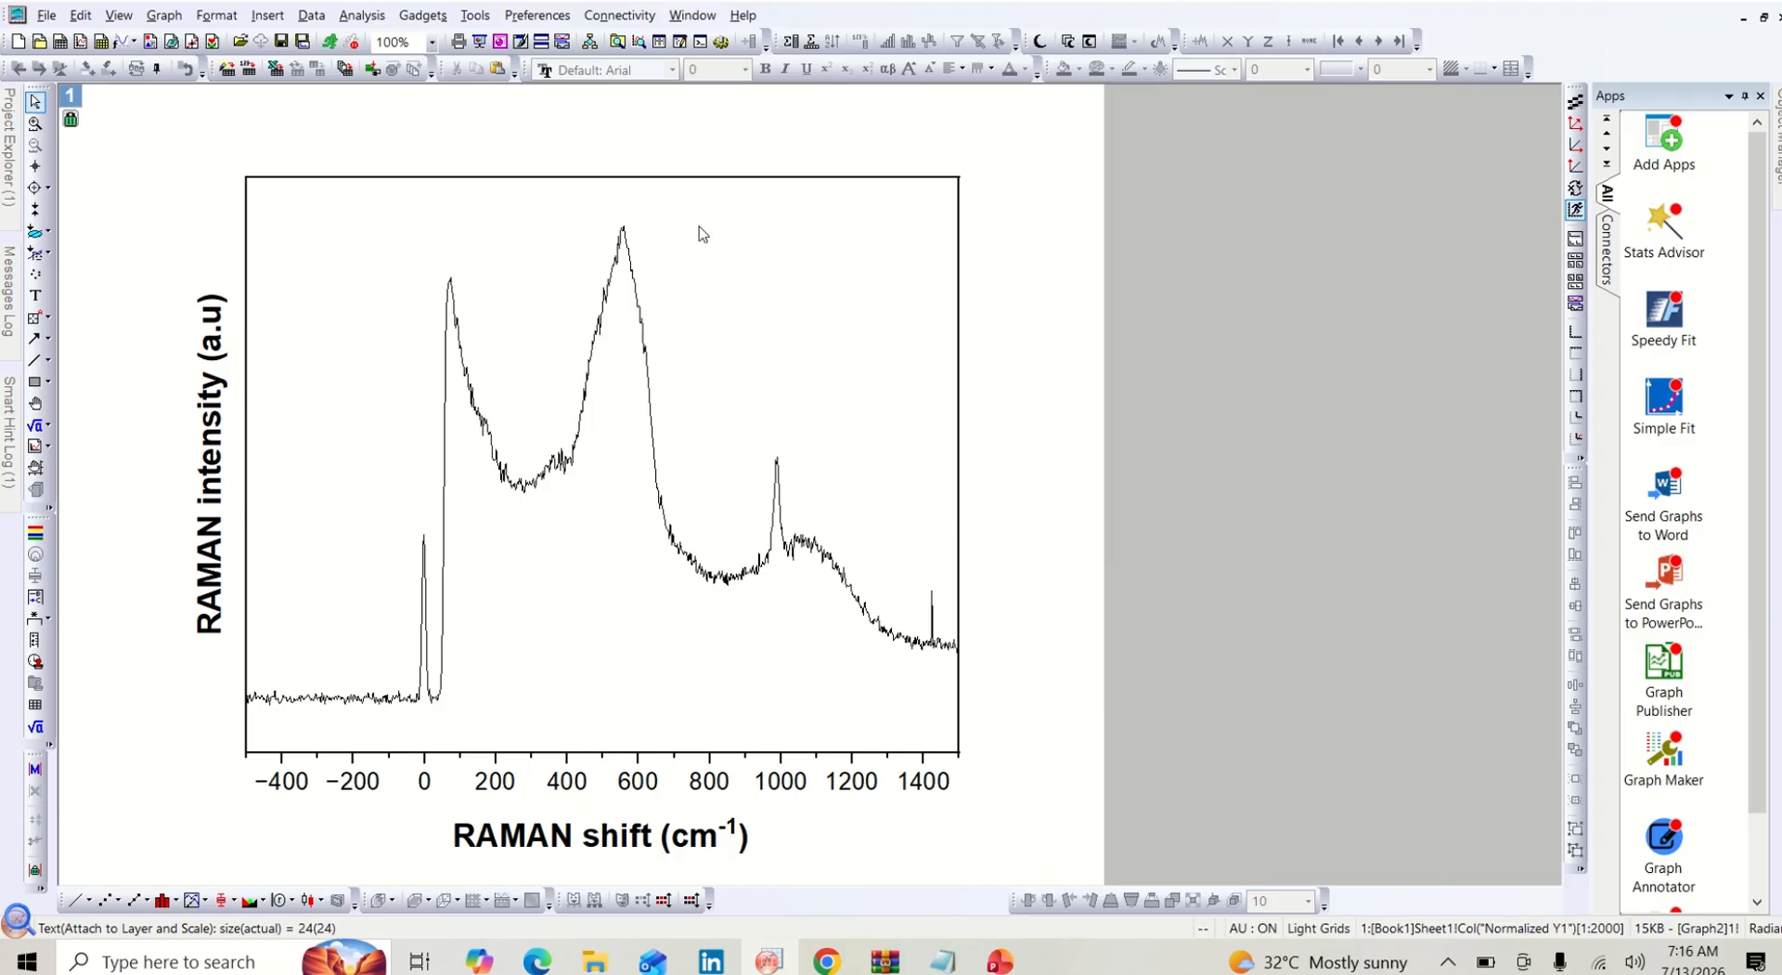
Set both the pattern width and the border line width of the graph frame to 2
click(697, 176)
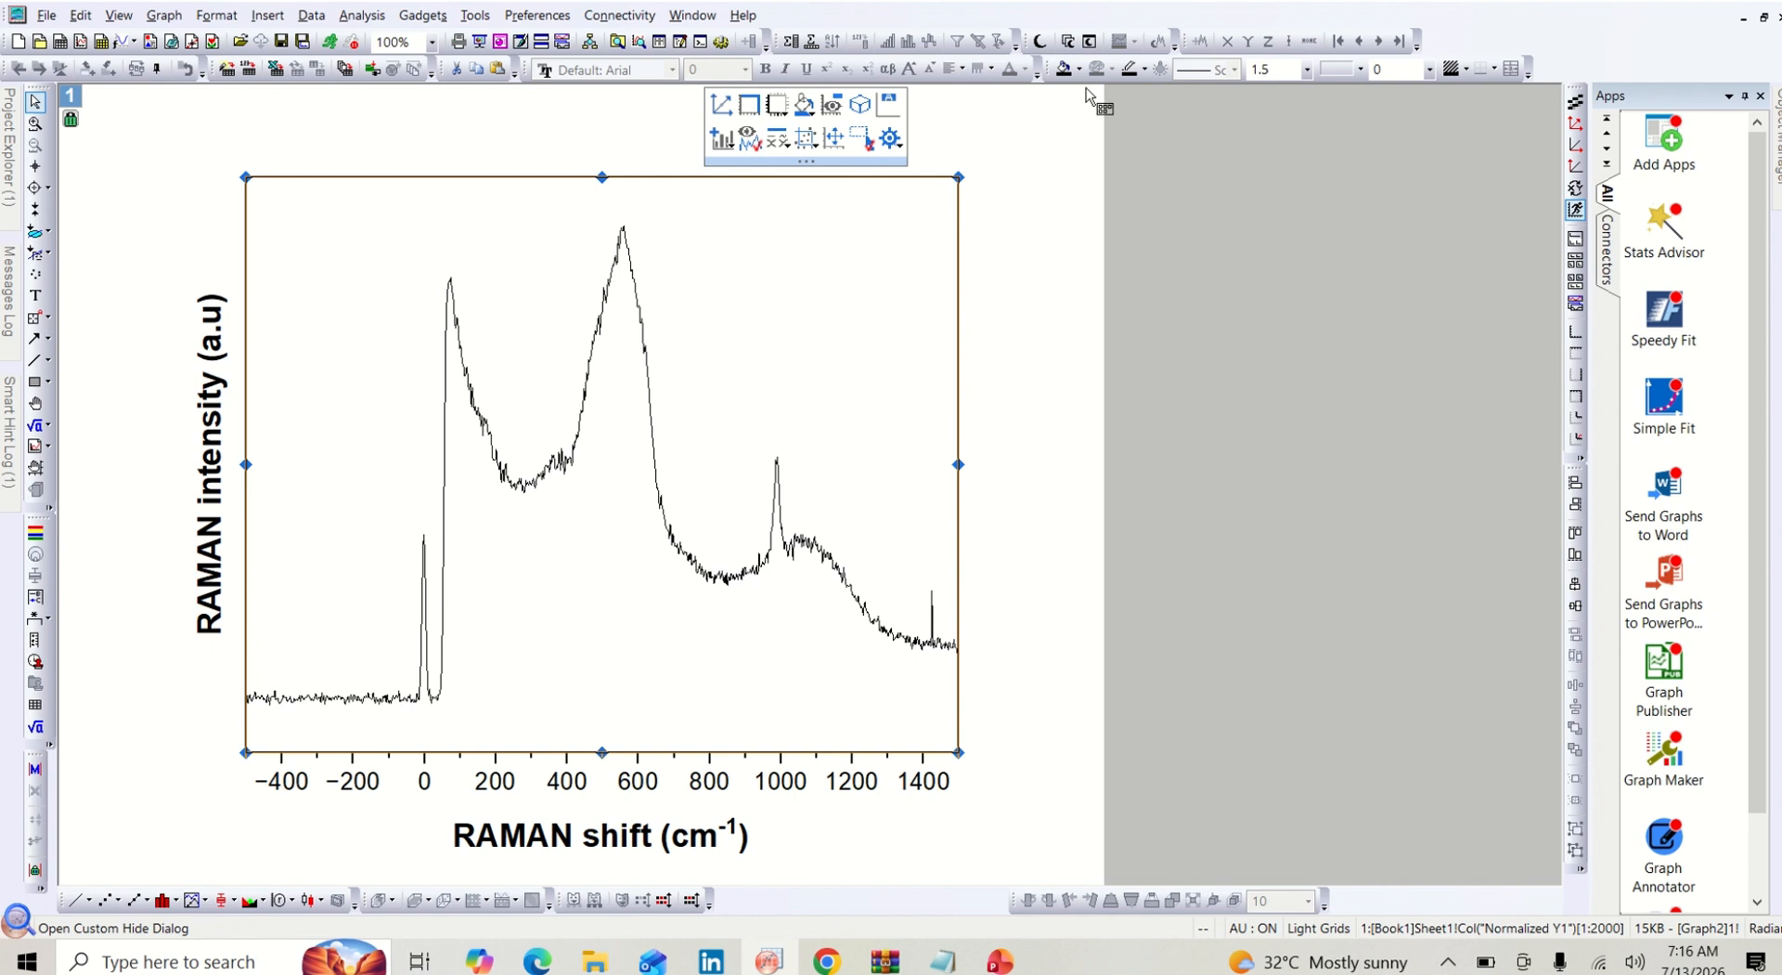
click(1428, 70)
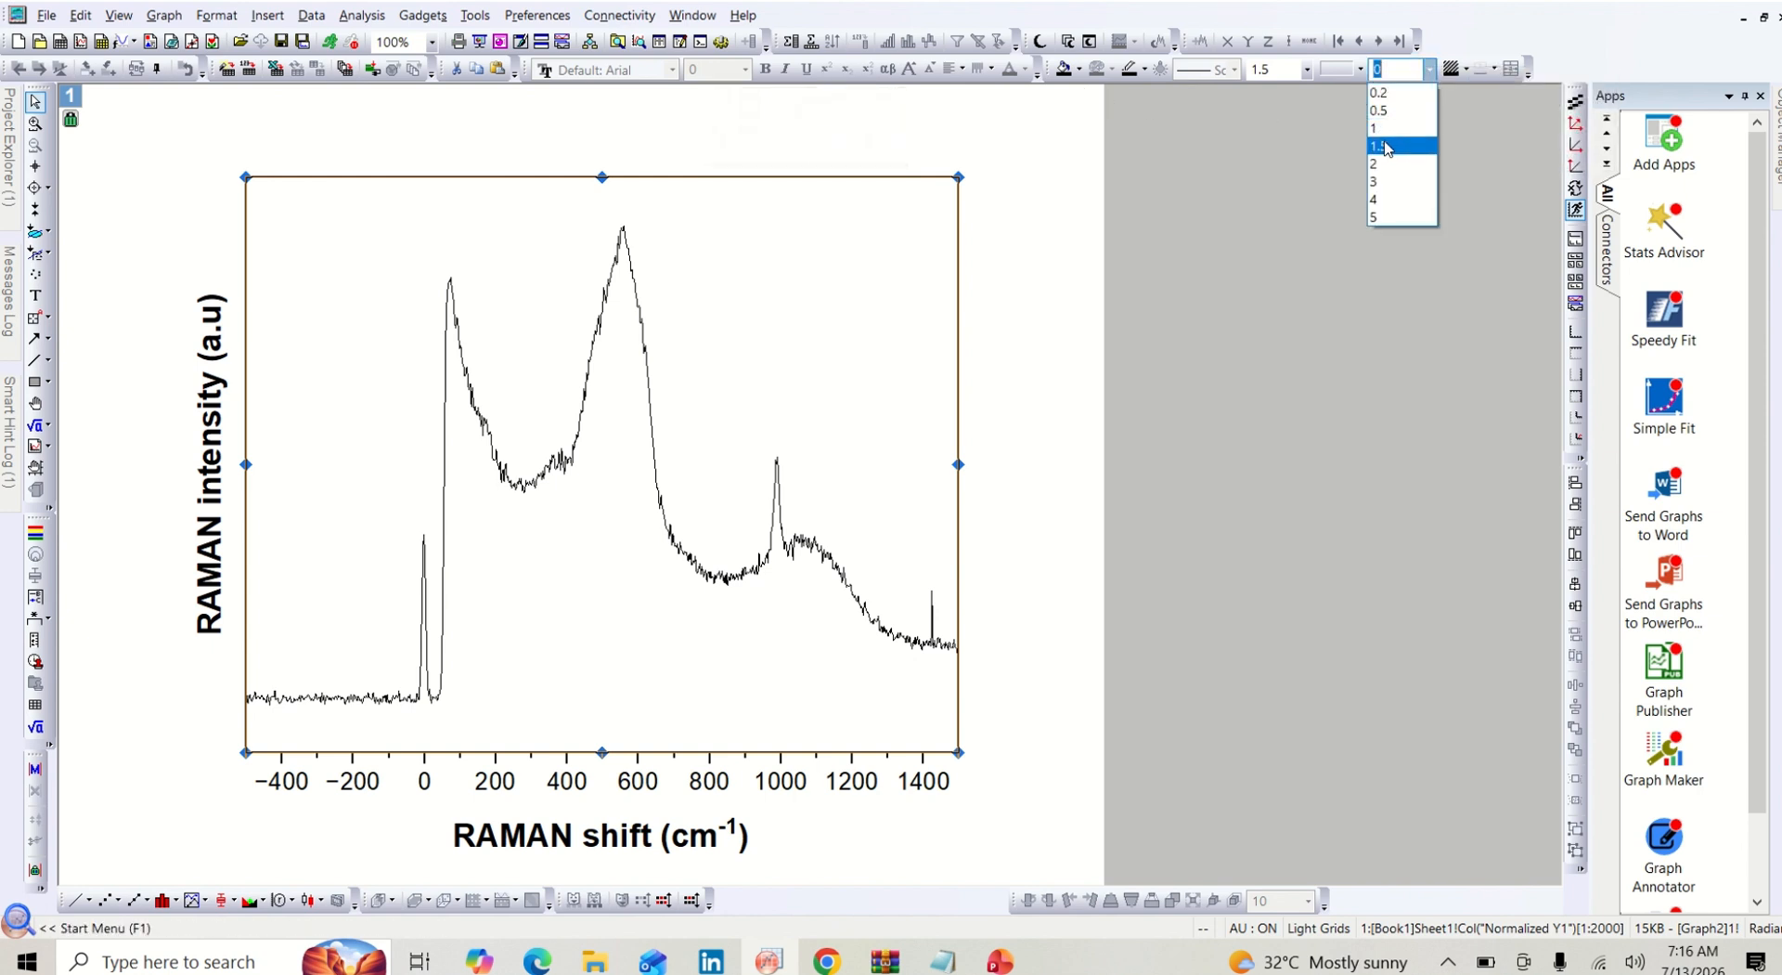
click(1384, 165)
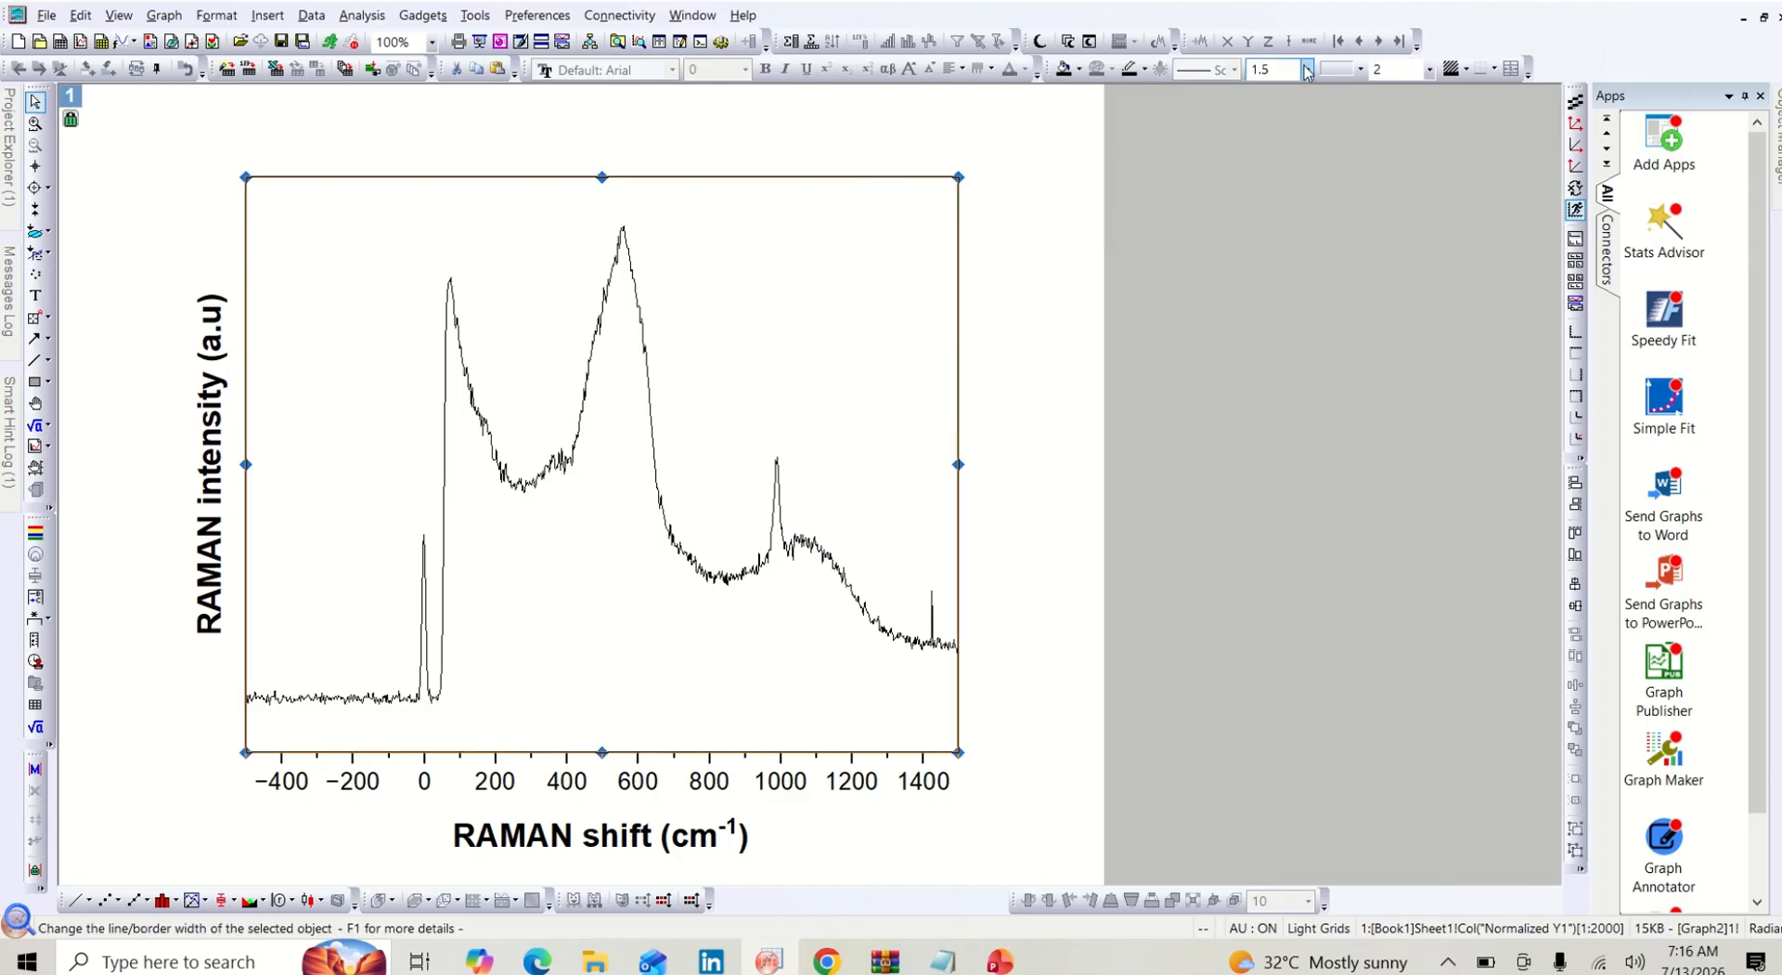
click(1307, 72)
click(1288, 164)
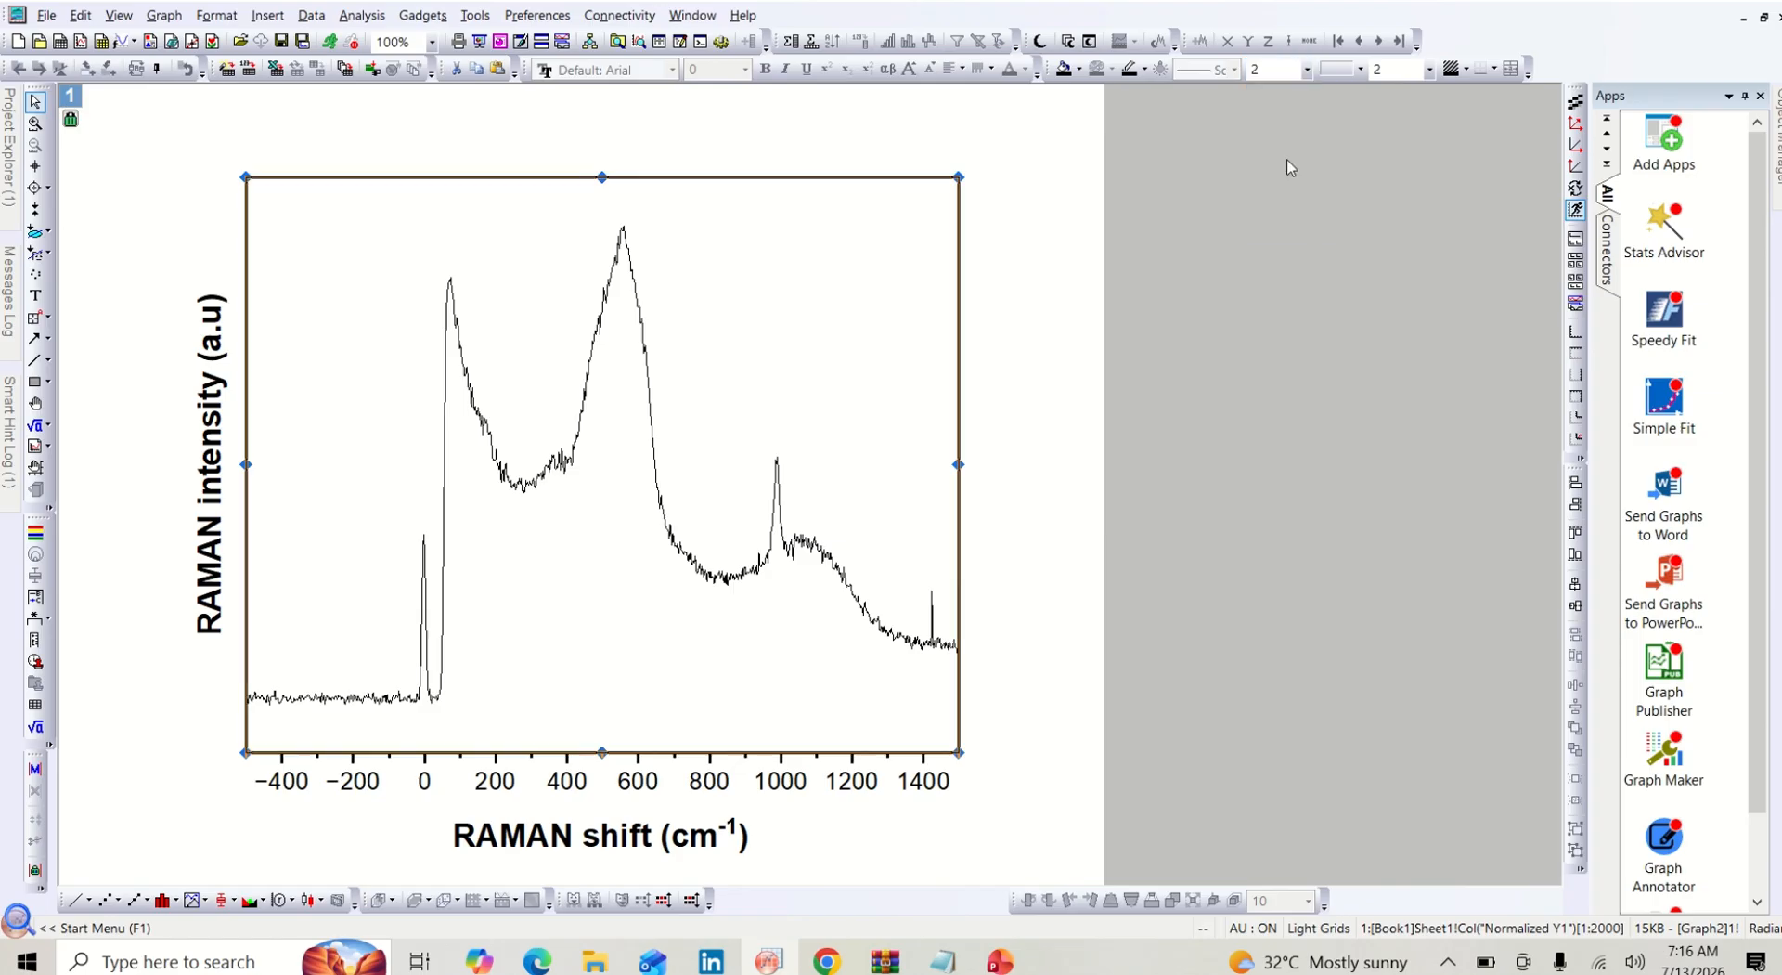
click(1022, 272)
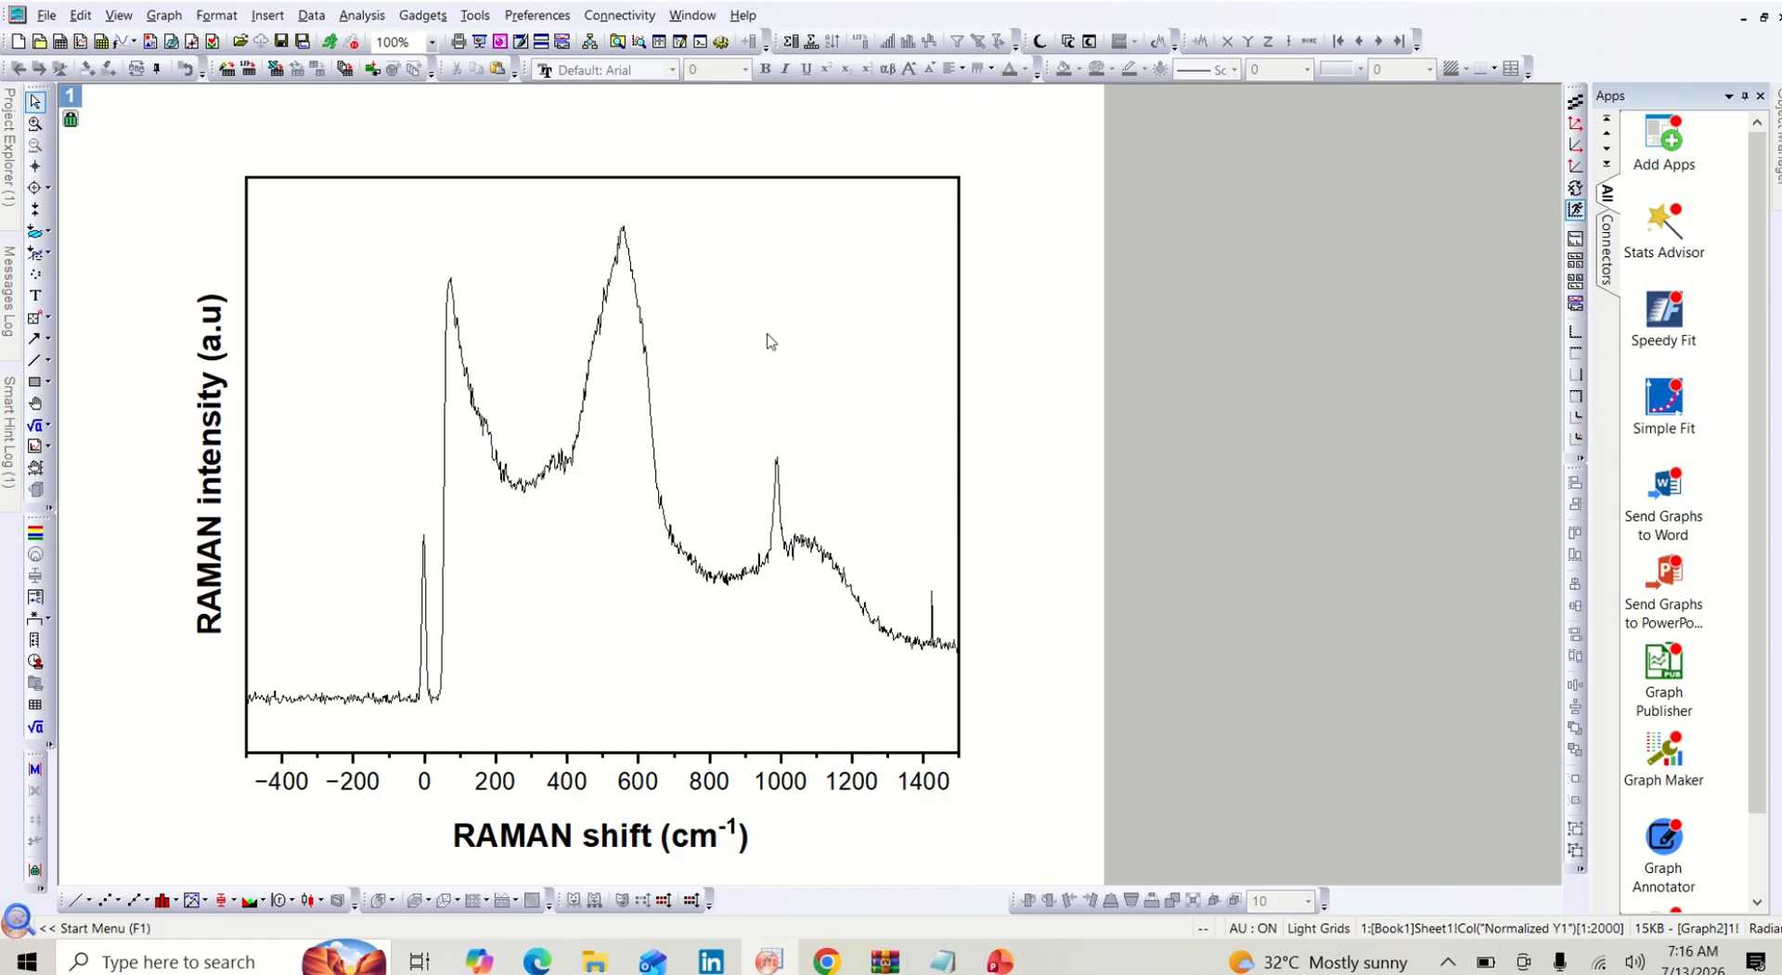
Set the spectrum curve's line thickness to 2 and its colour to red
click(650, 401)
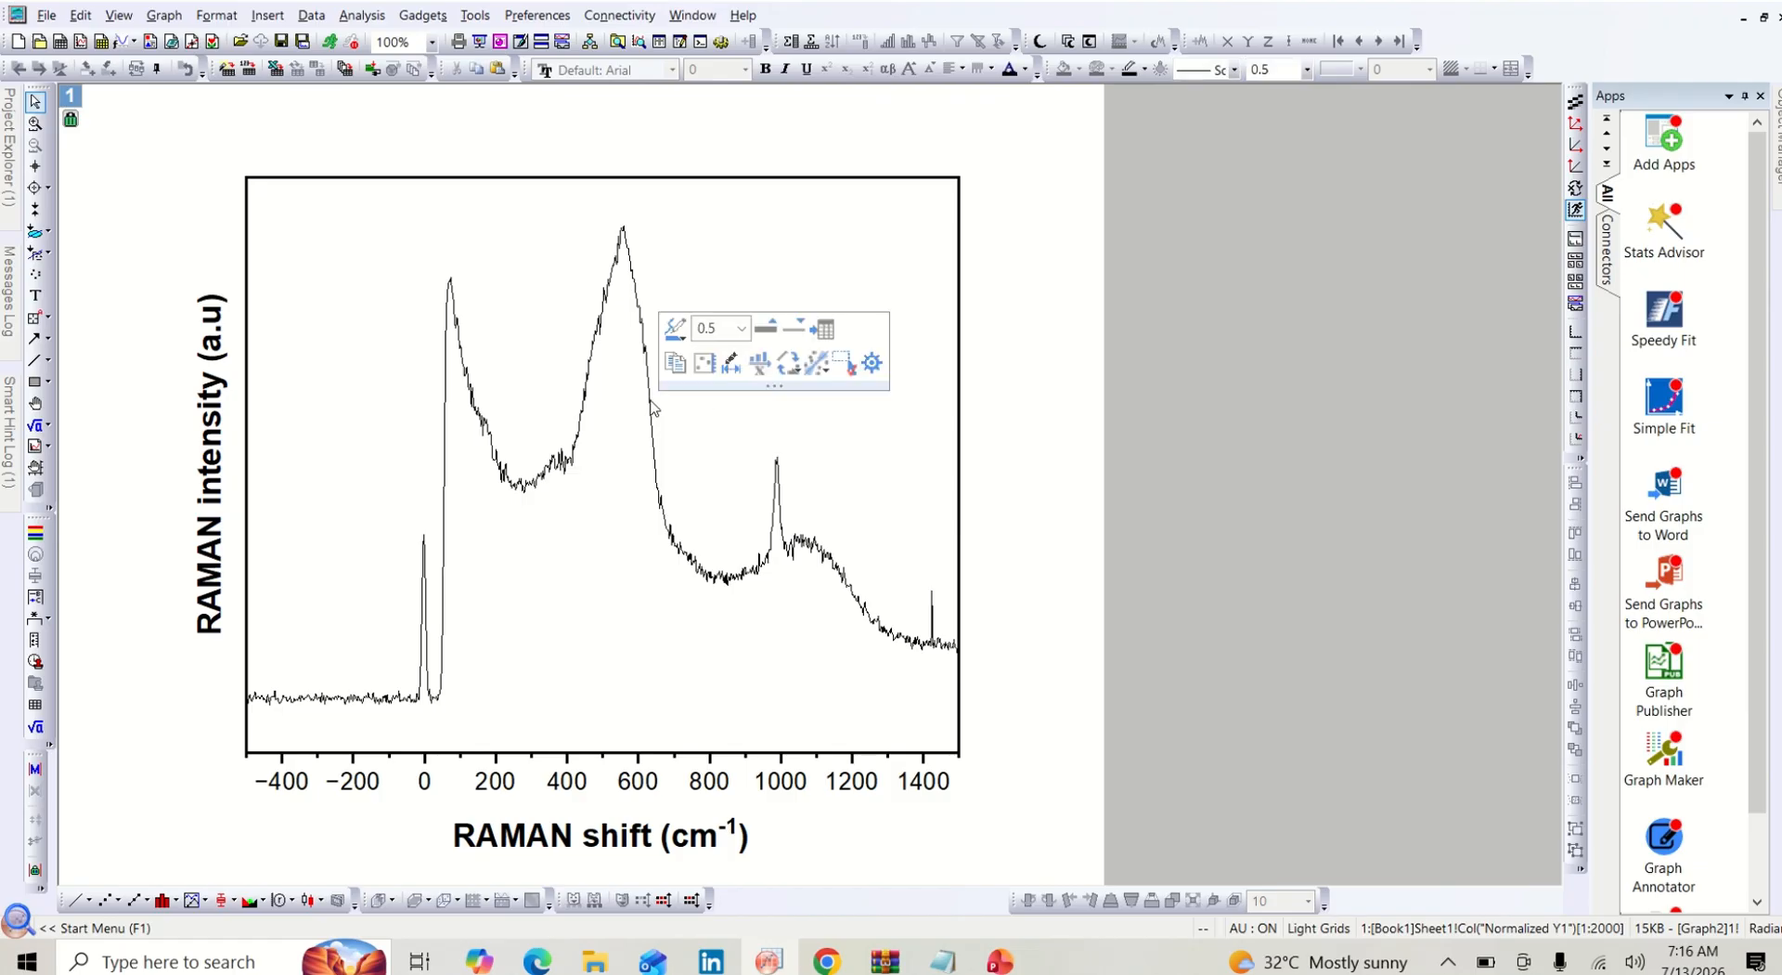
click(744, 329)
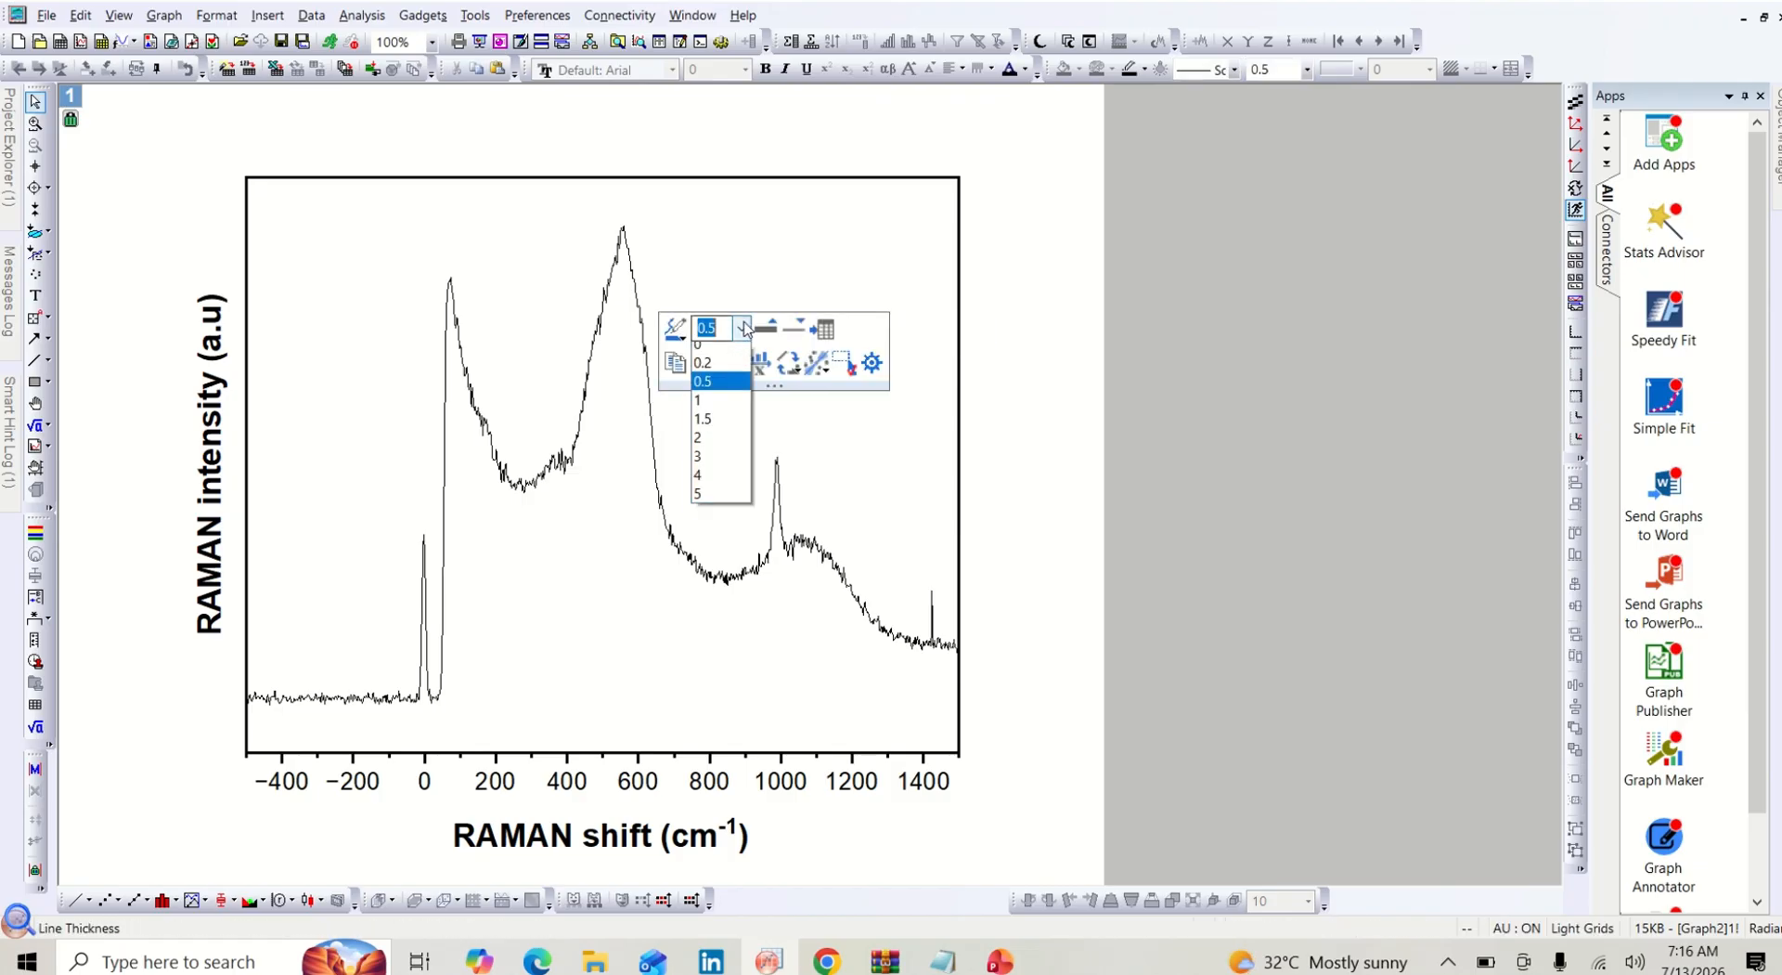
click(722, 447)
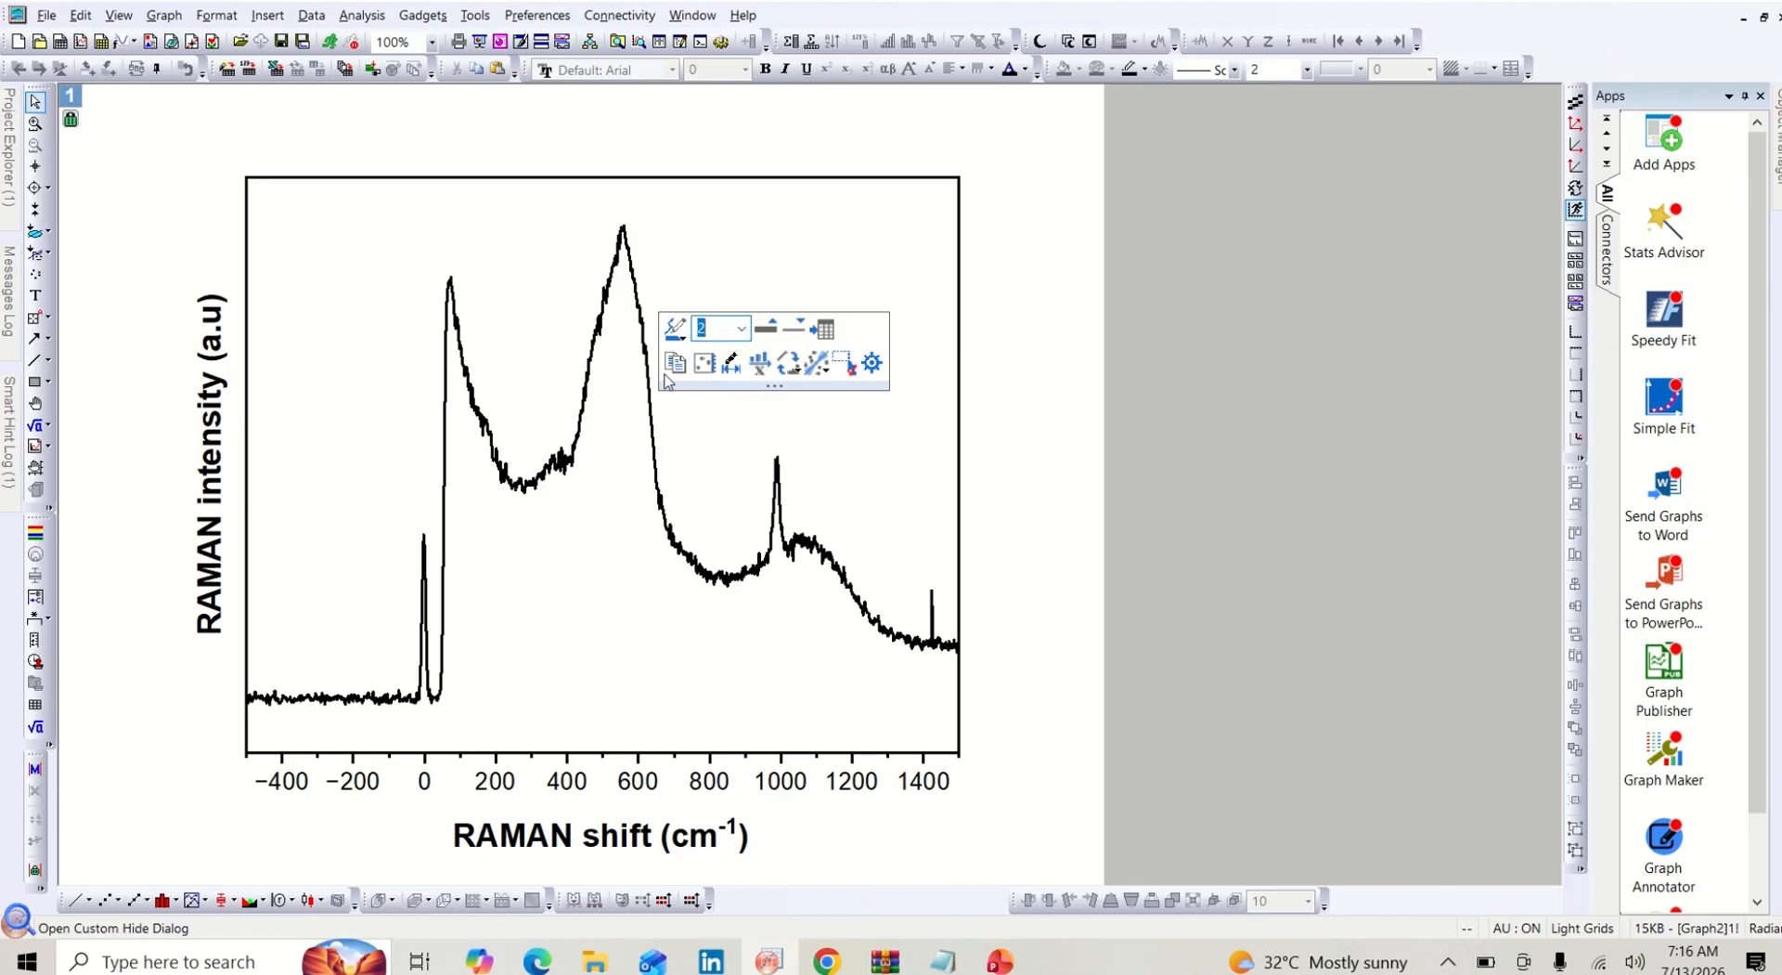
click(675, 329)
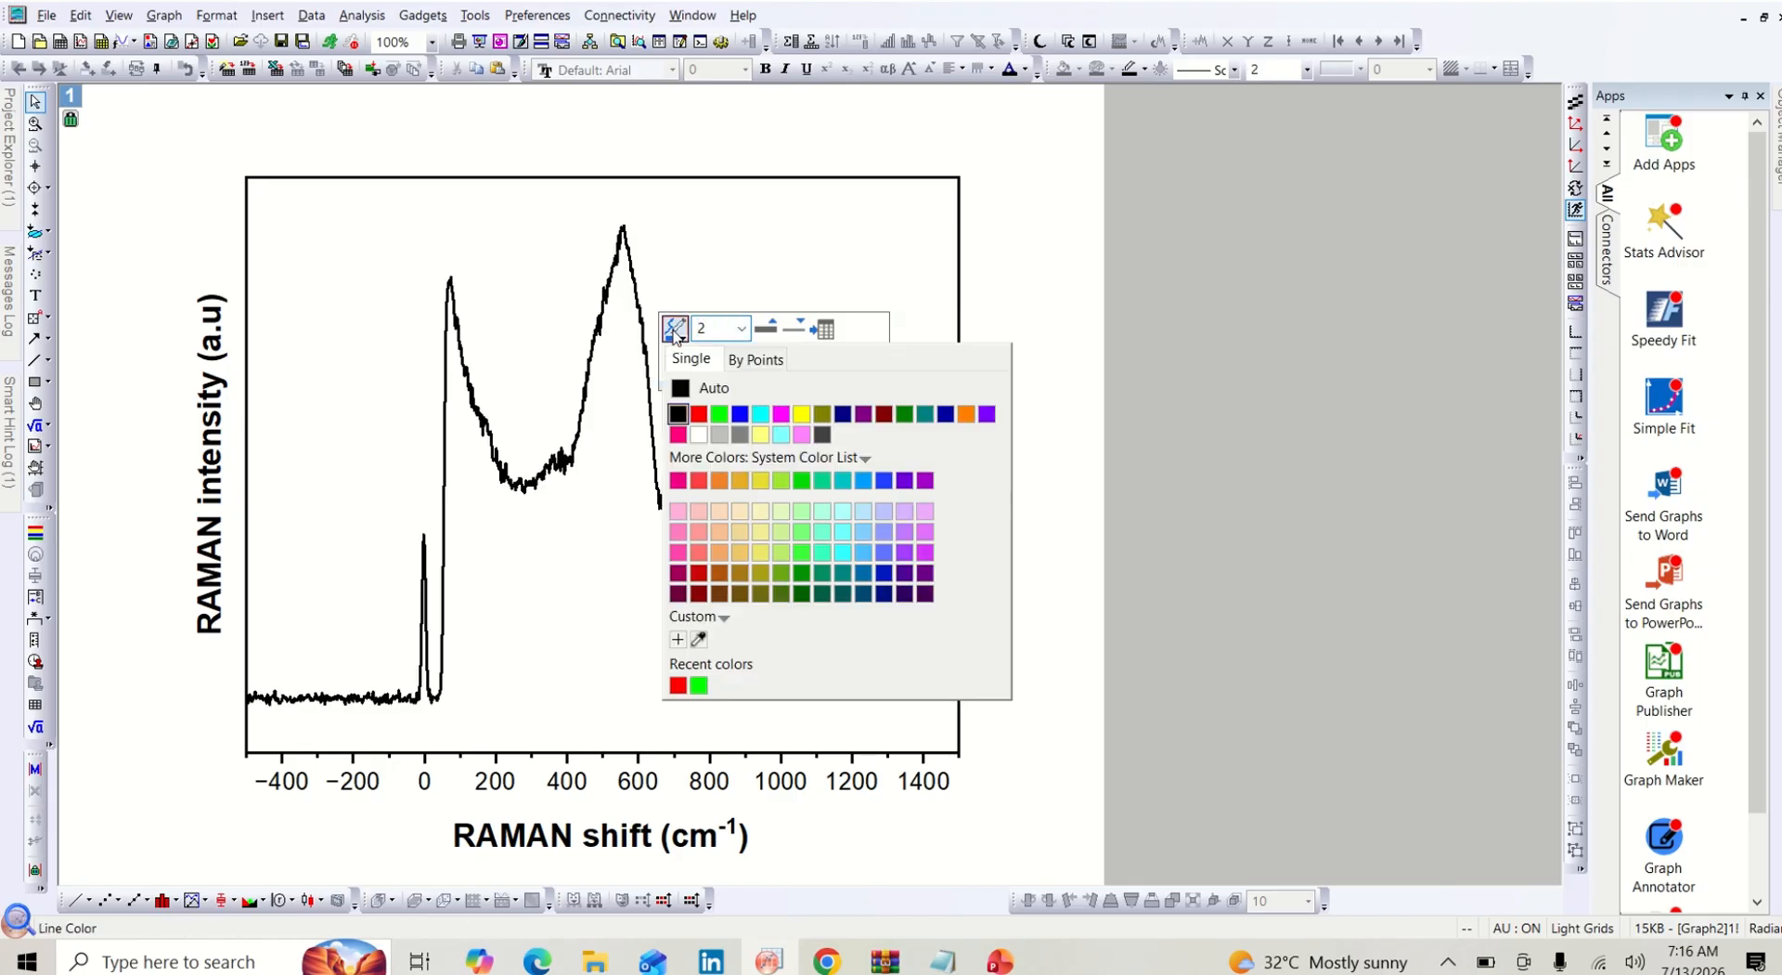
click(698, 413)
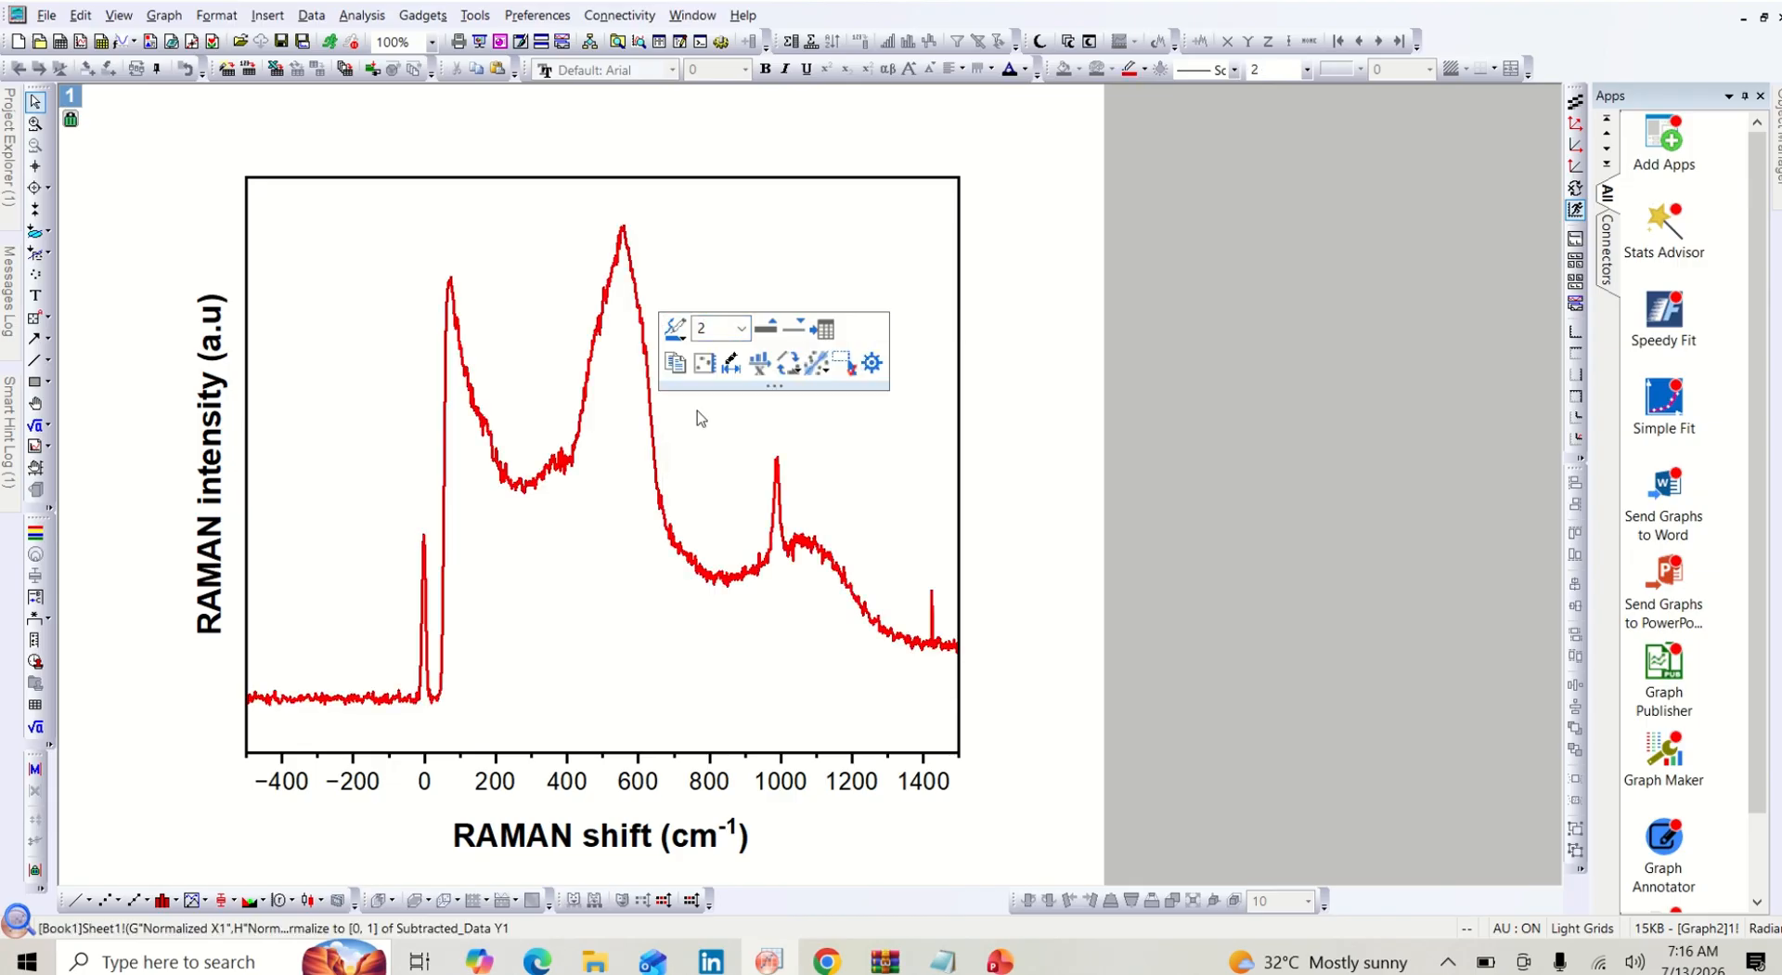
click(713, 482)
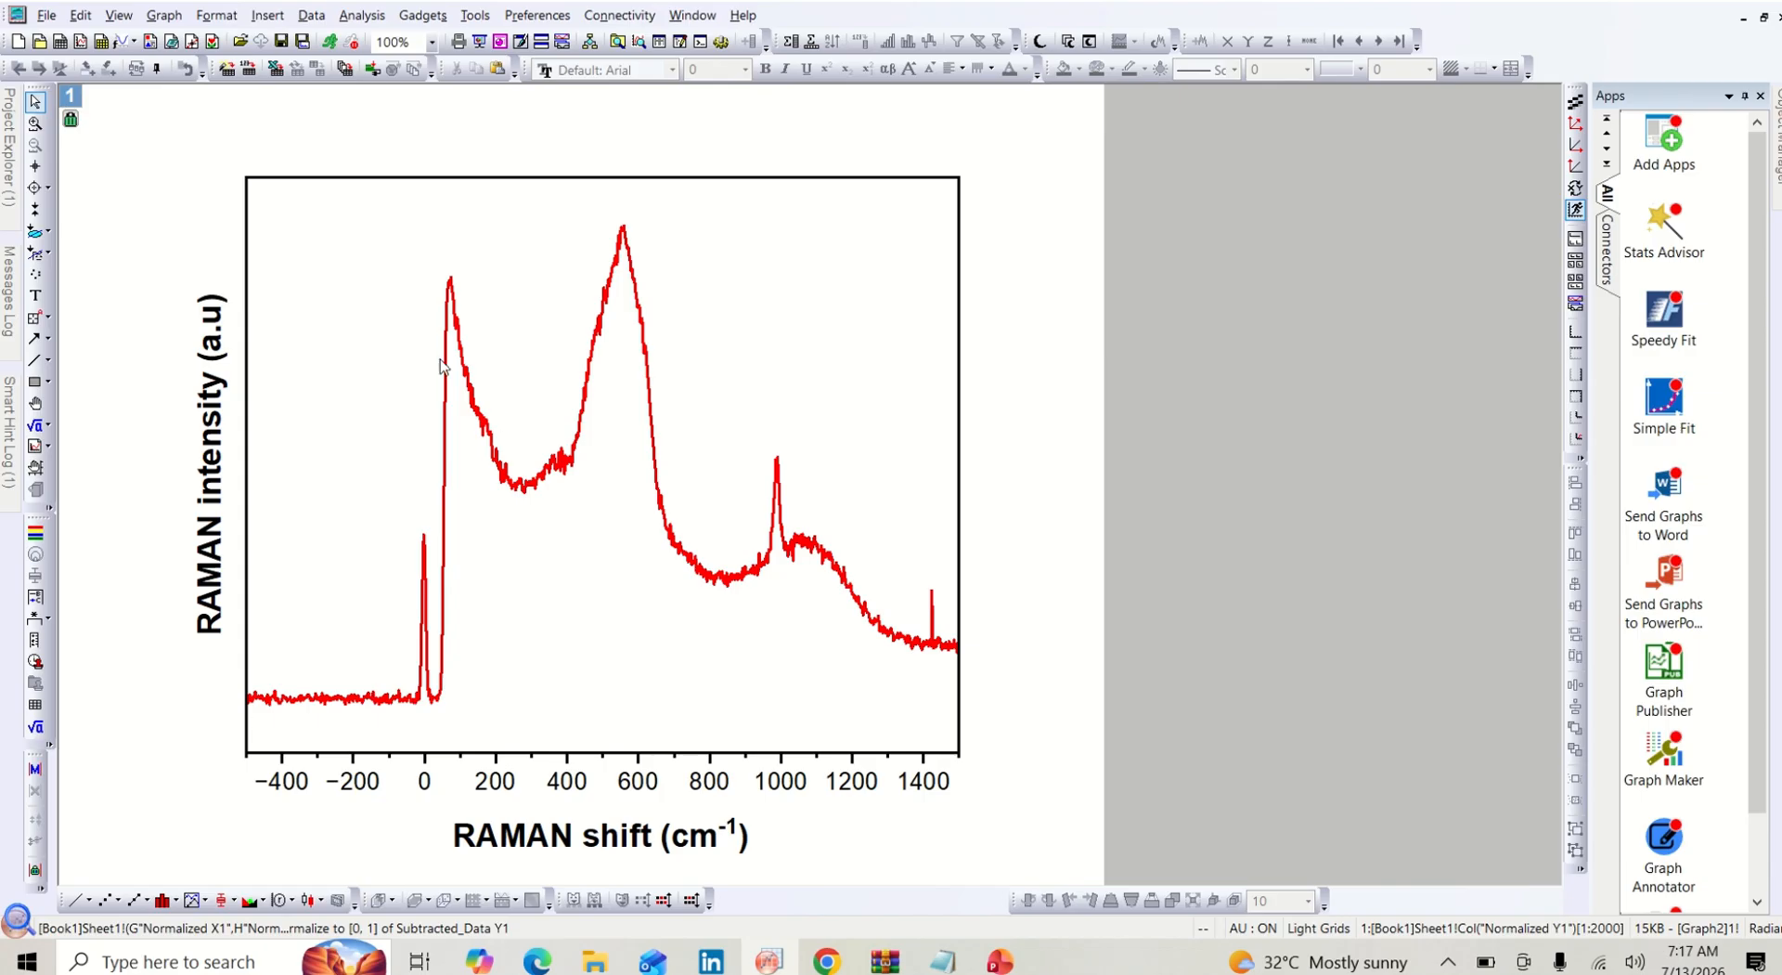
Annotate the five spectrum peaks at about -2.56, 74.17, 558.98, 990.26 and 1423.26 on the Raman shift axis with their (x, y) coordinates
click(35, 317)
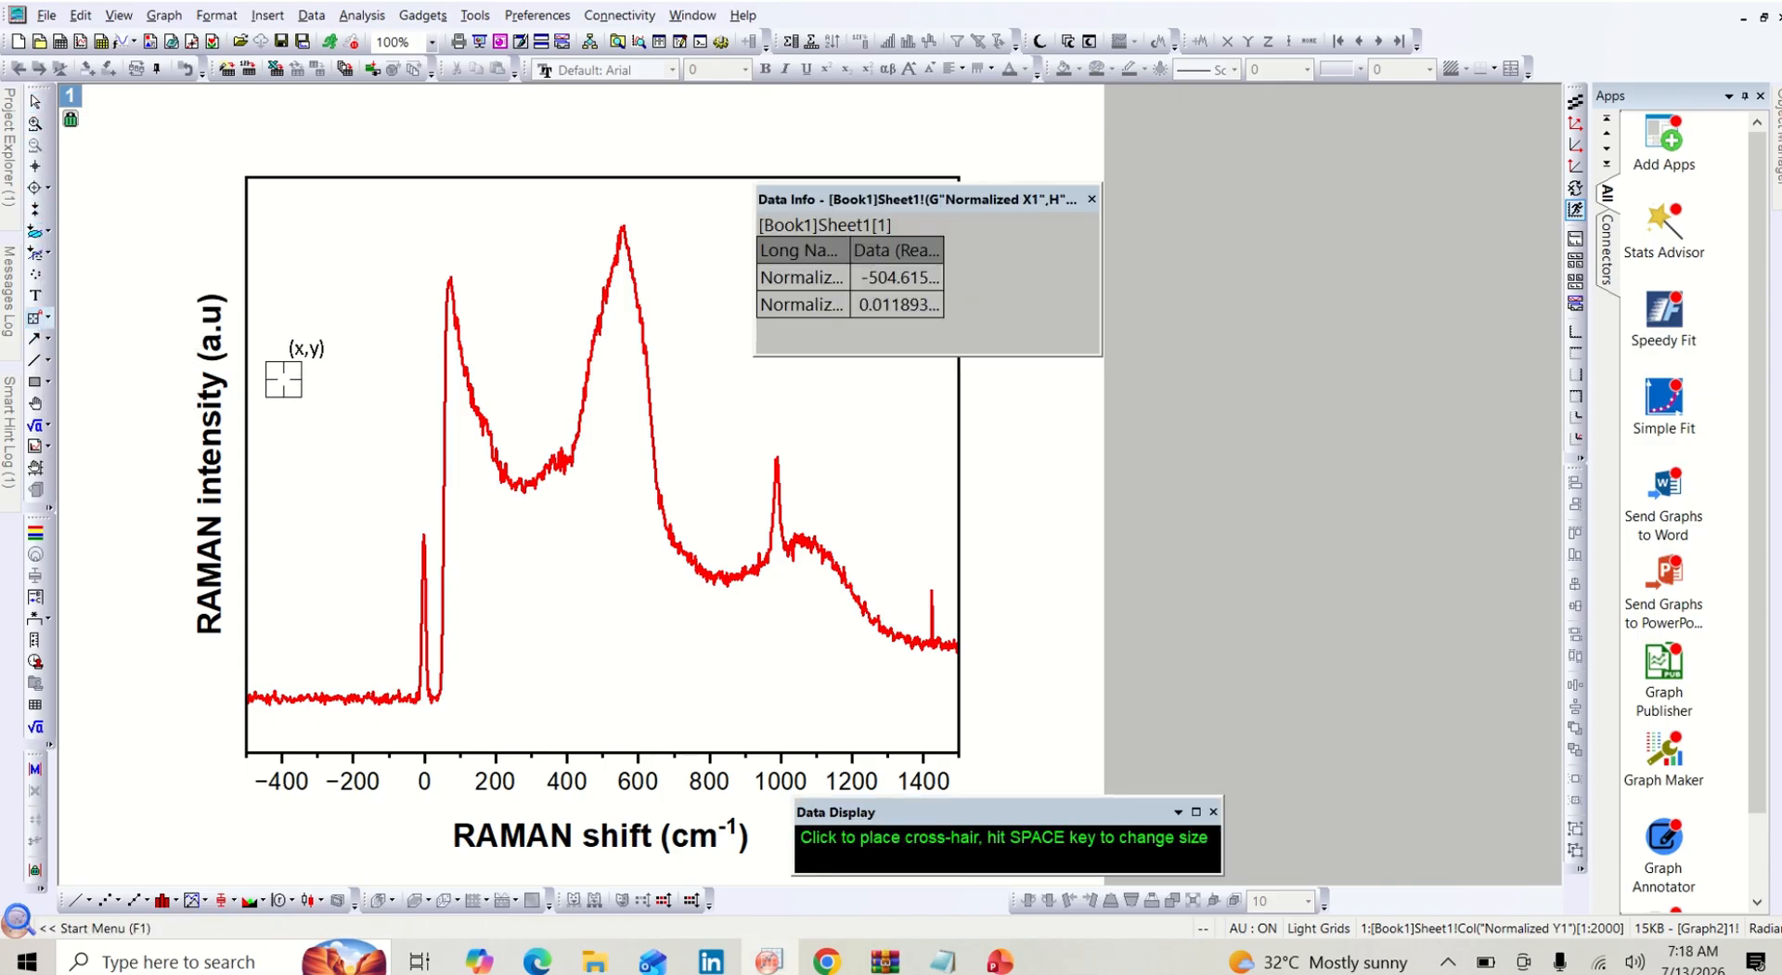
click(424, 534)
double_click(424, 534)
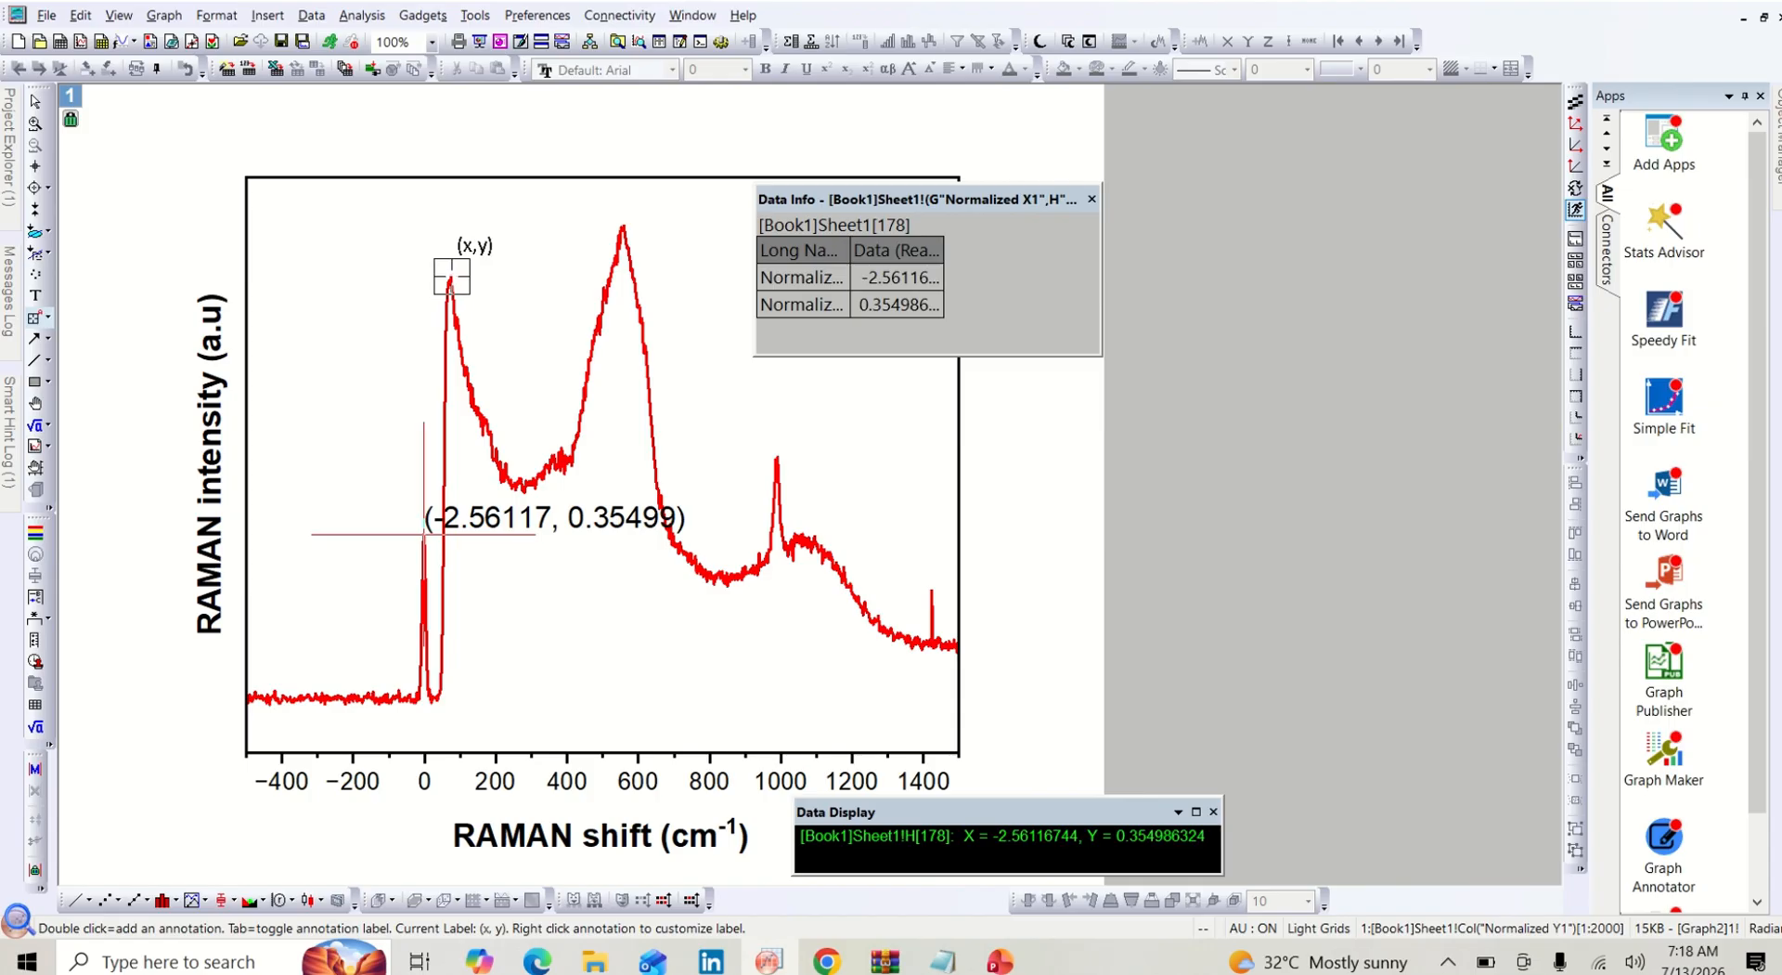
click(451, 276)
double_click(451, 277)
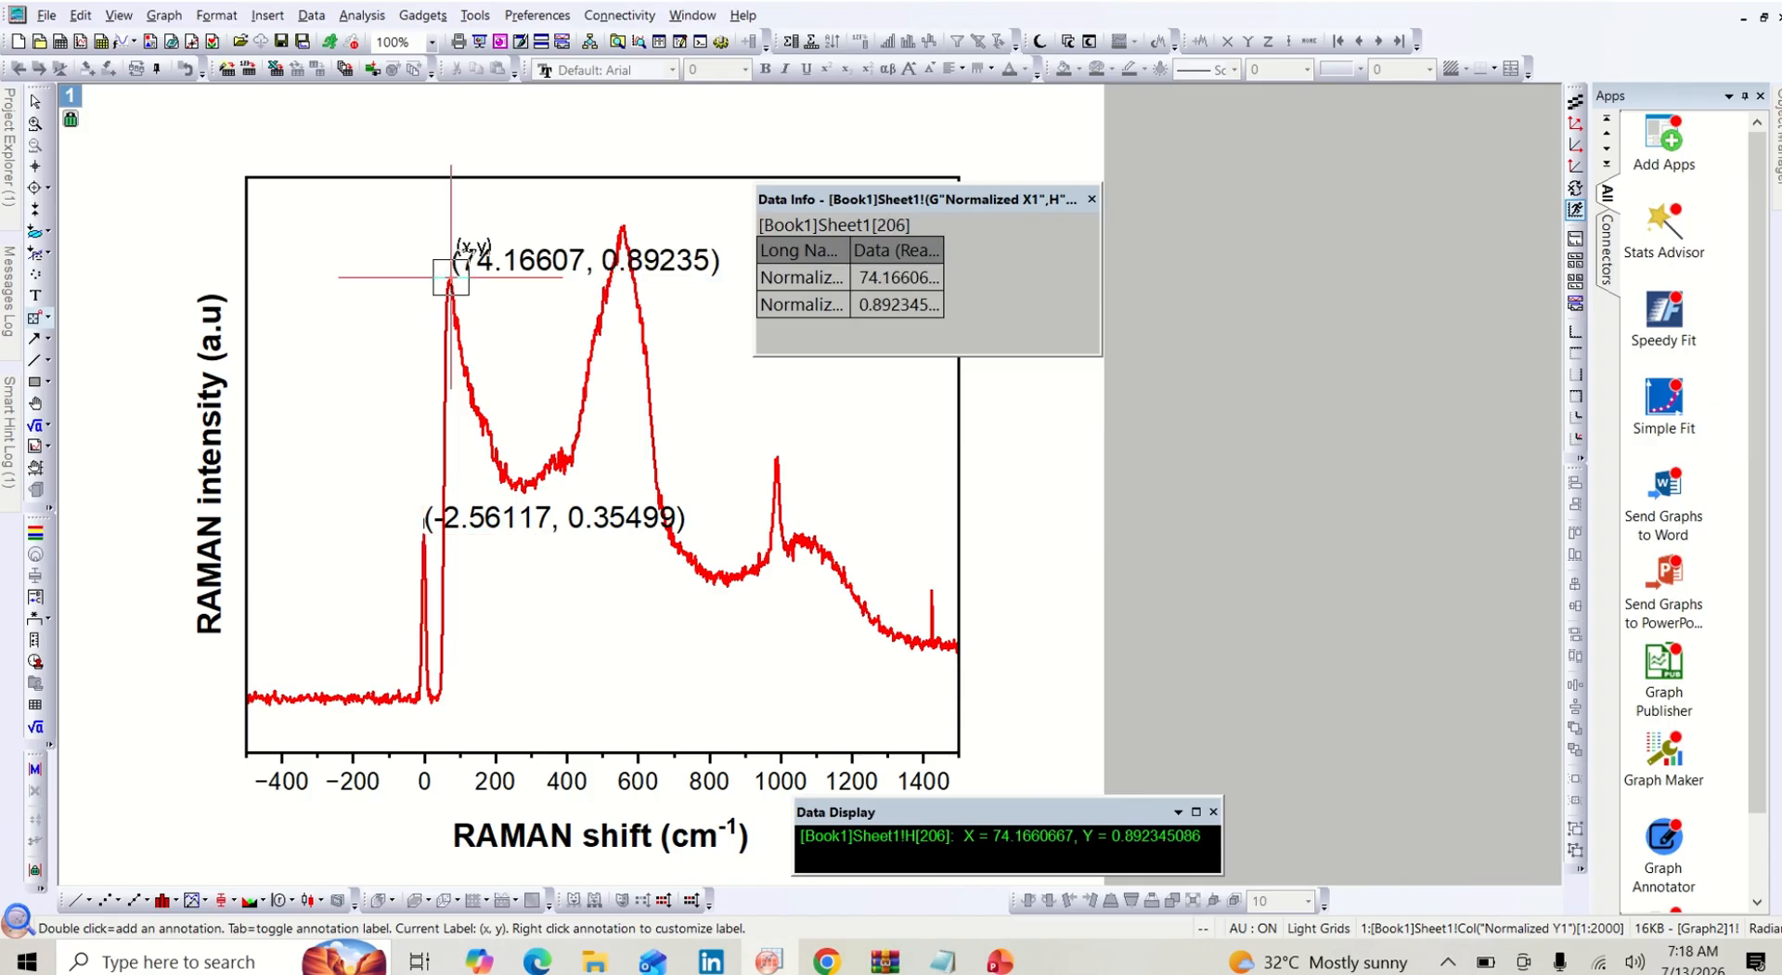
double_click(622, 225)
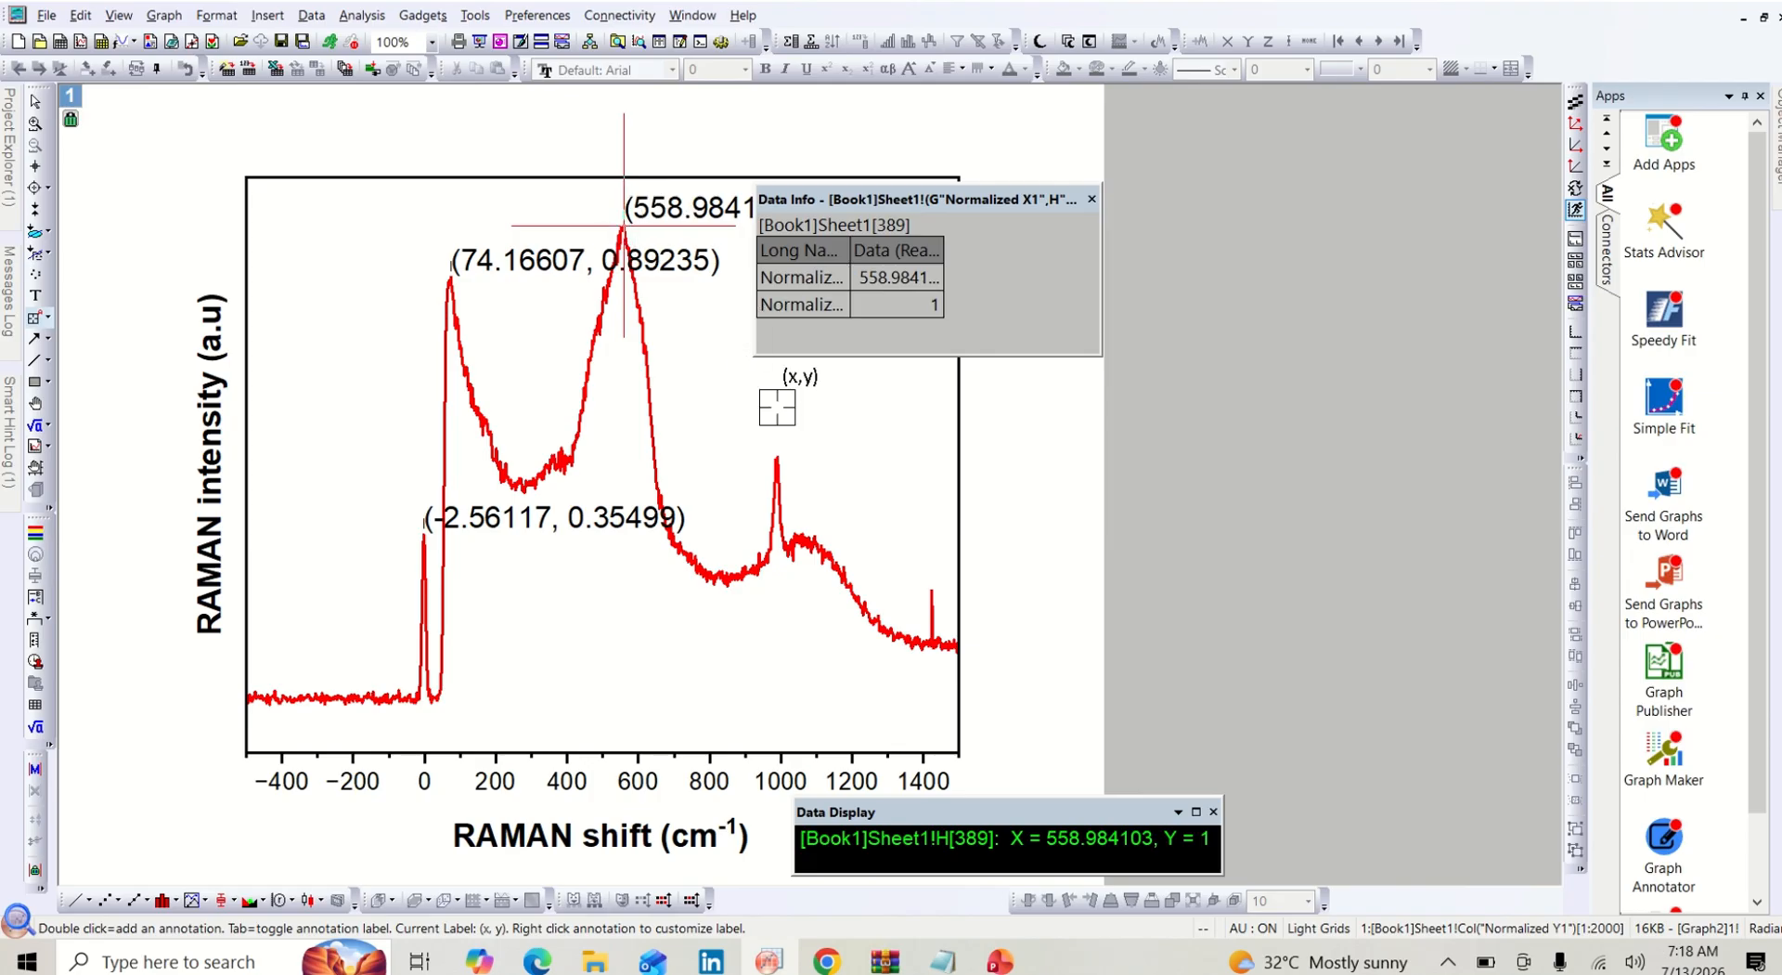
click(777, 455)
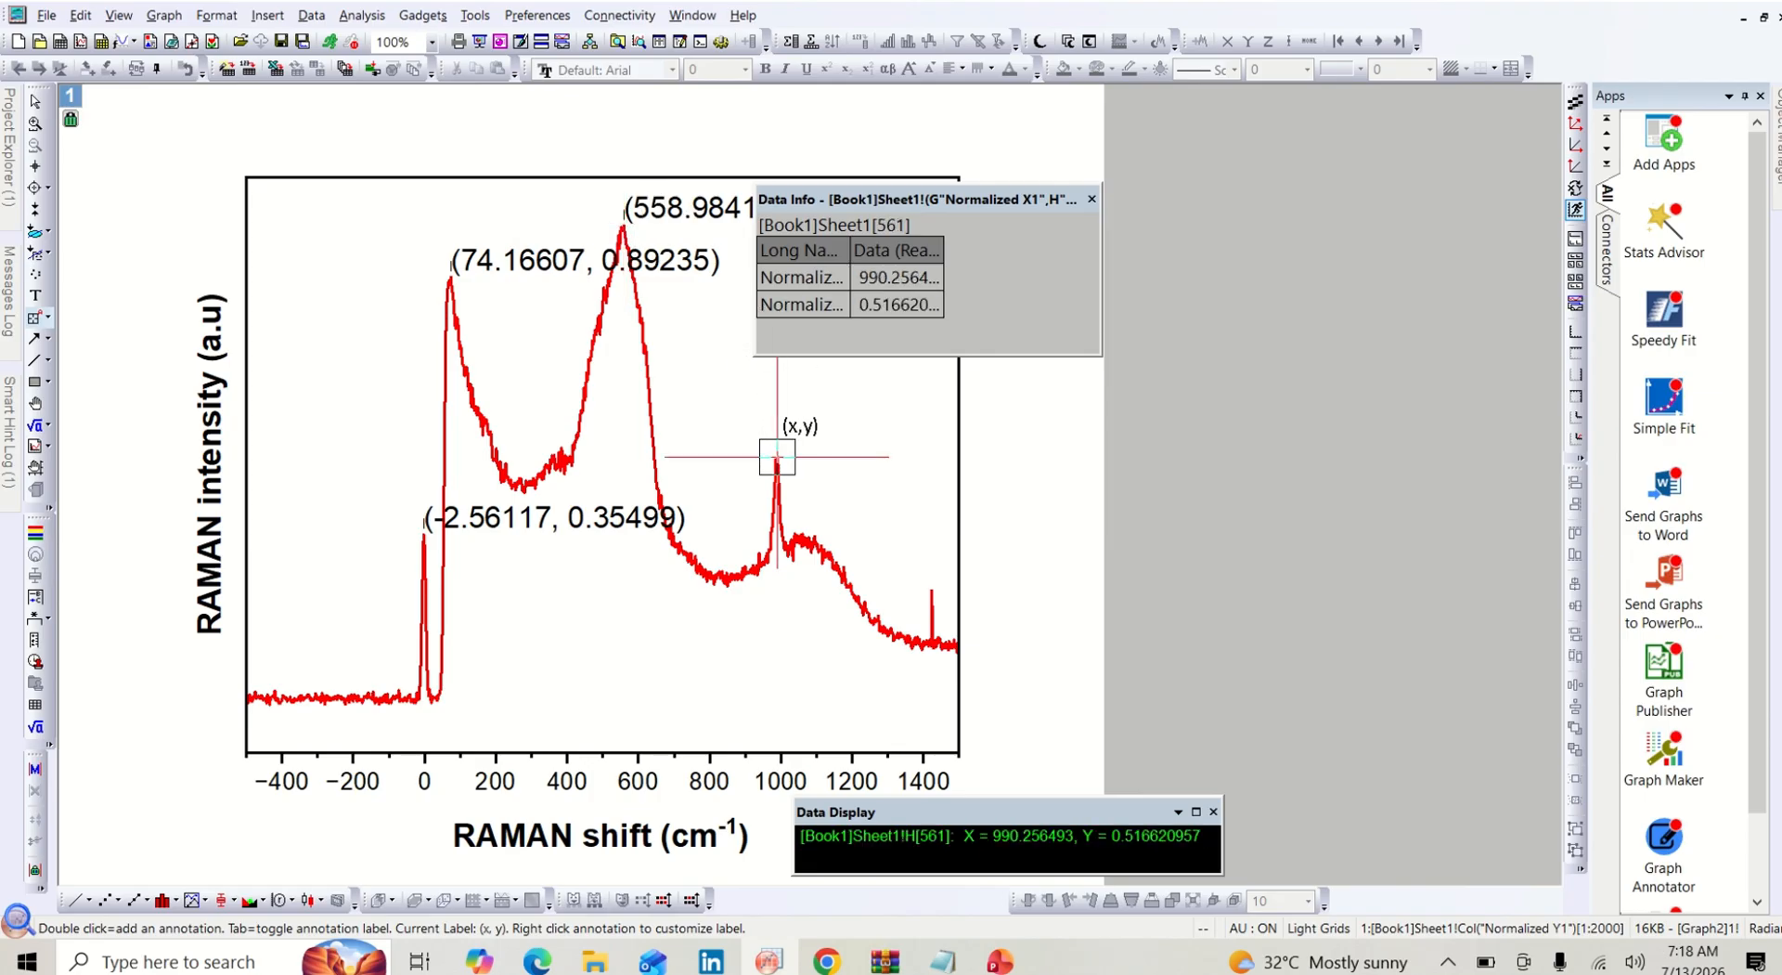
double_click(776, 456)
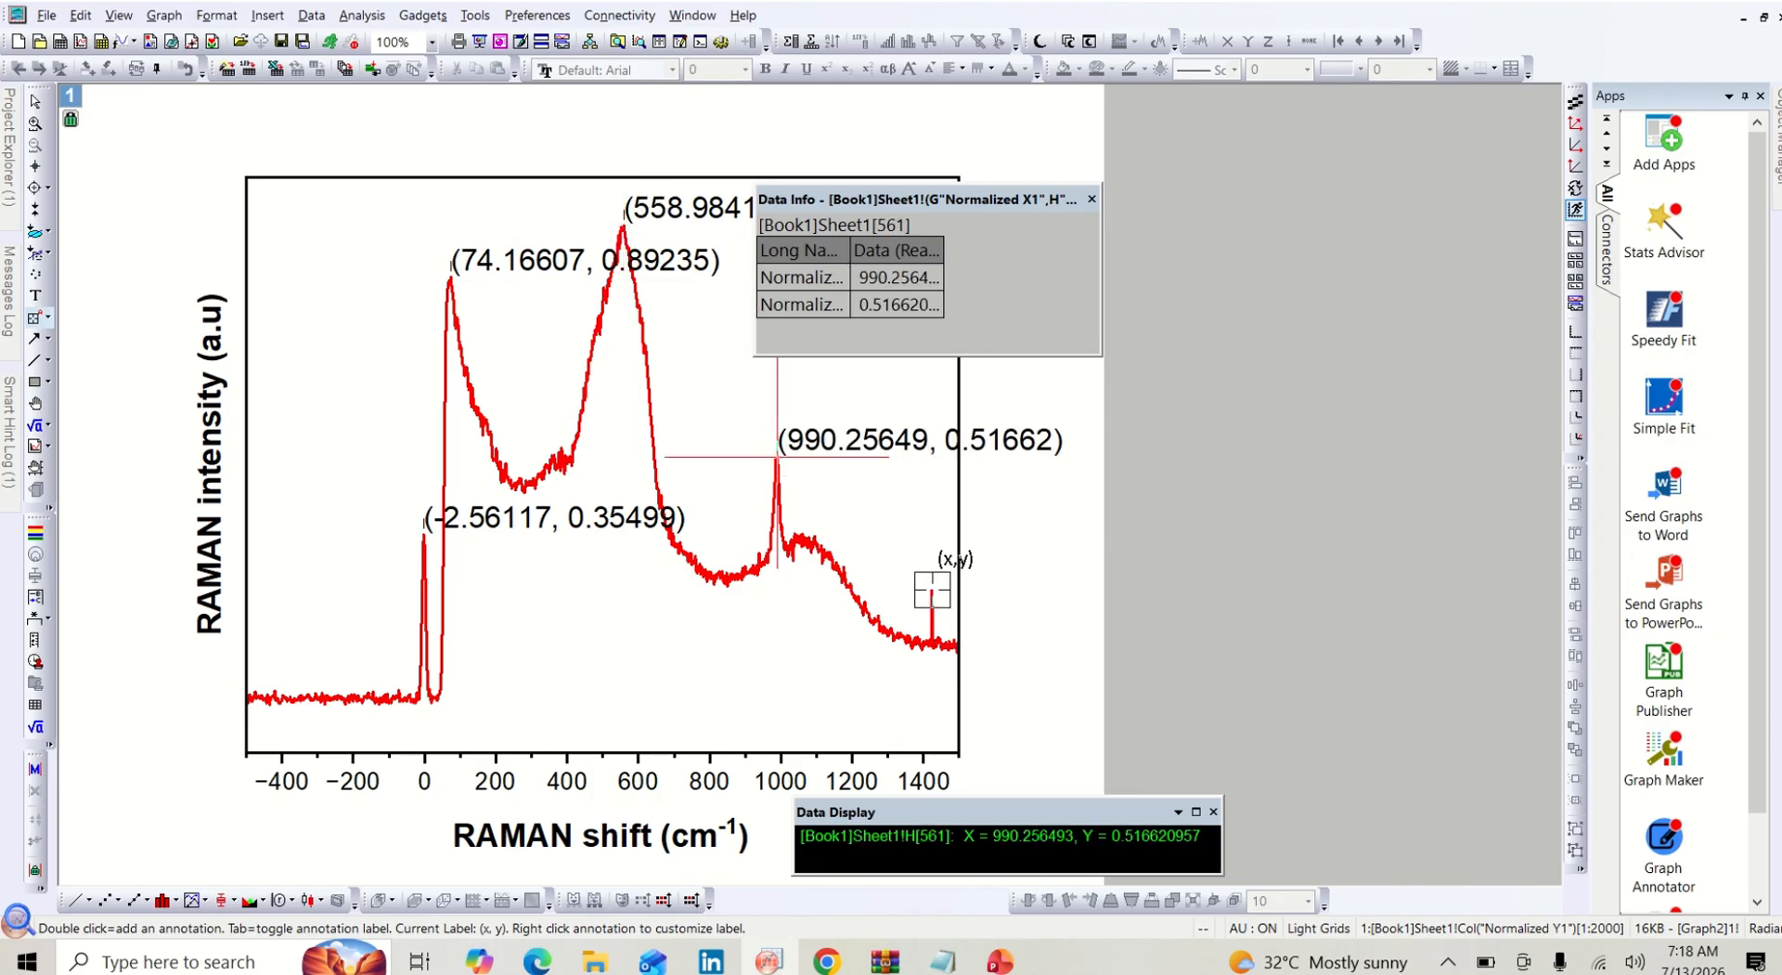
double_click(932, 590)
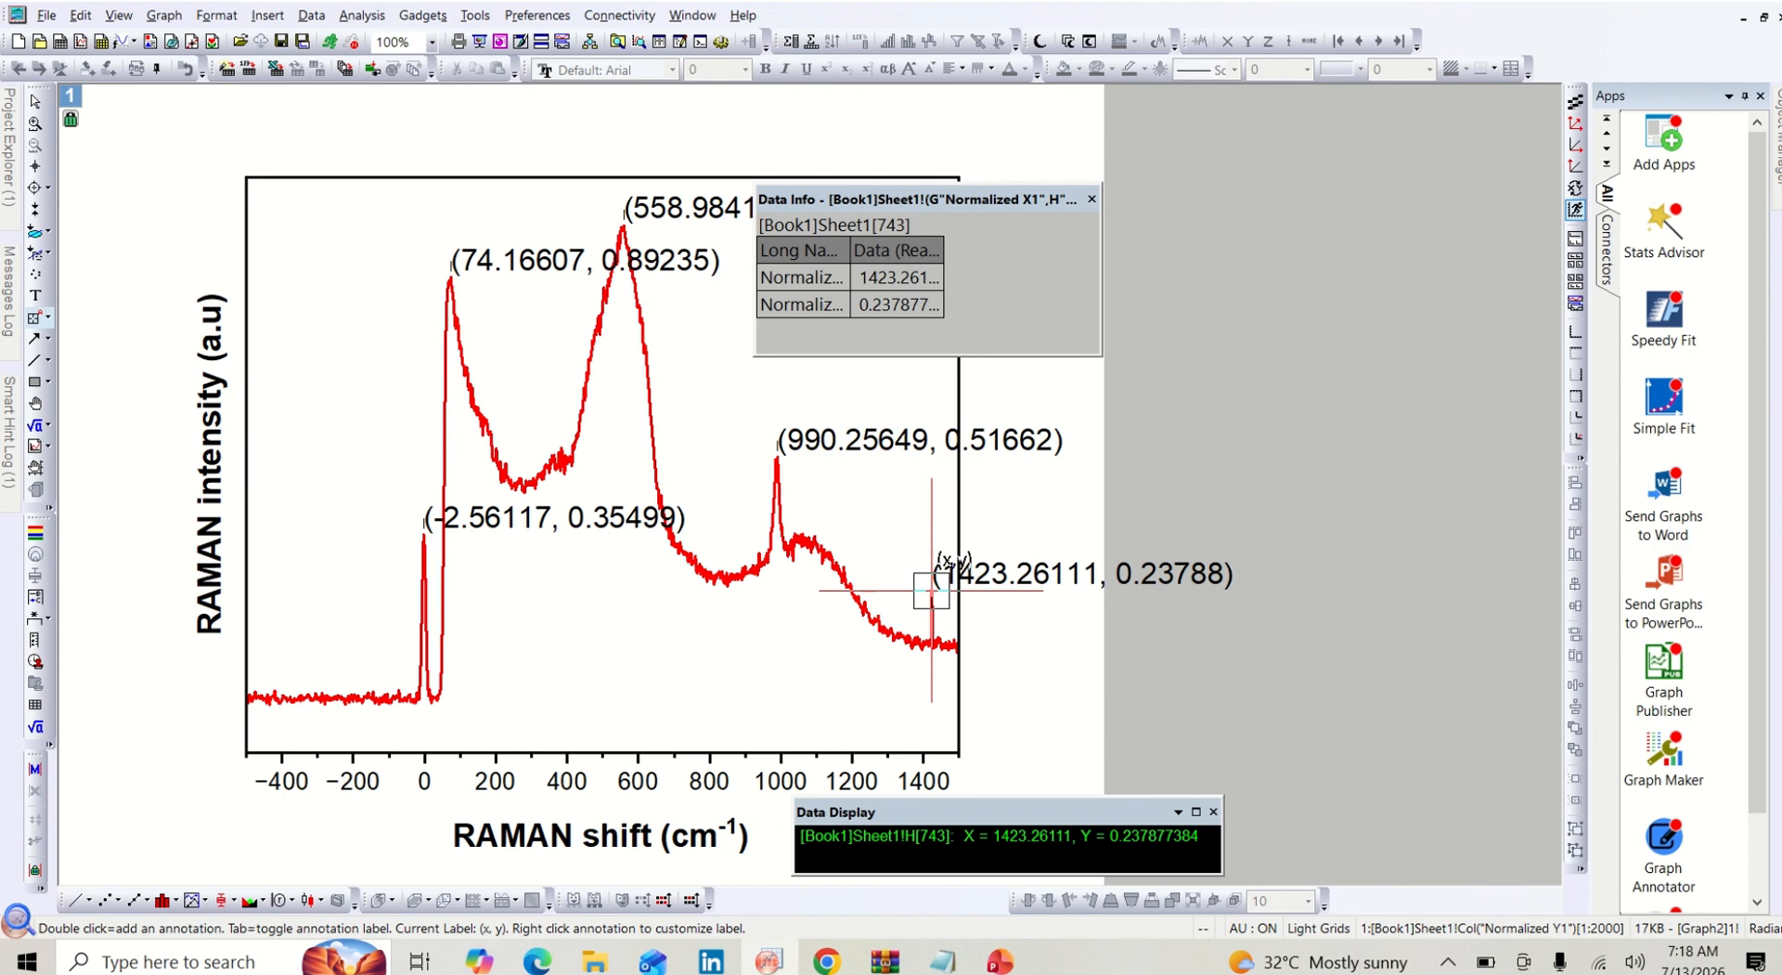
click(36, 100)
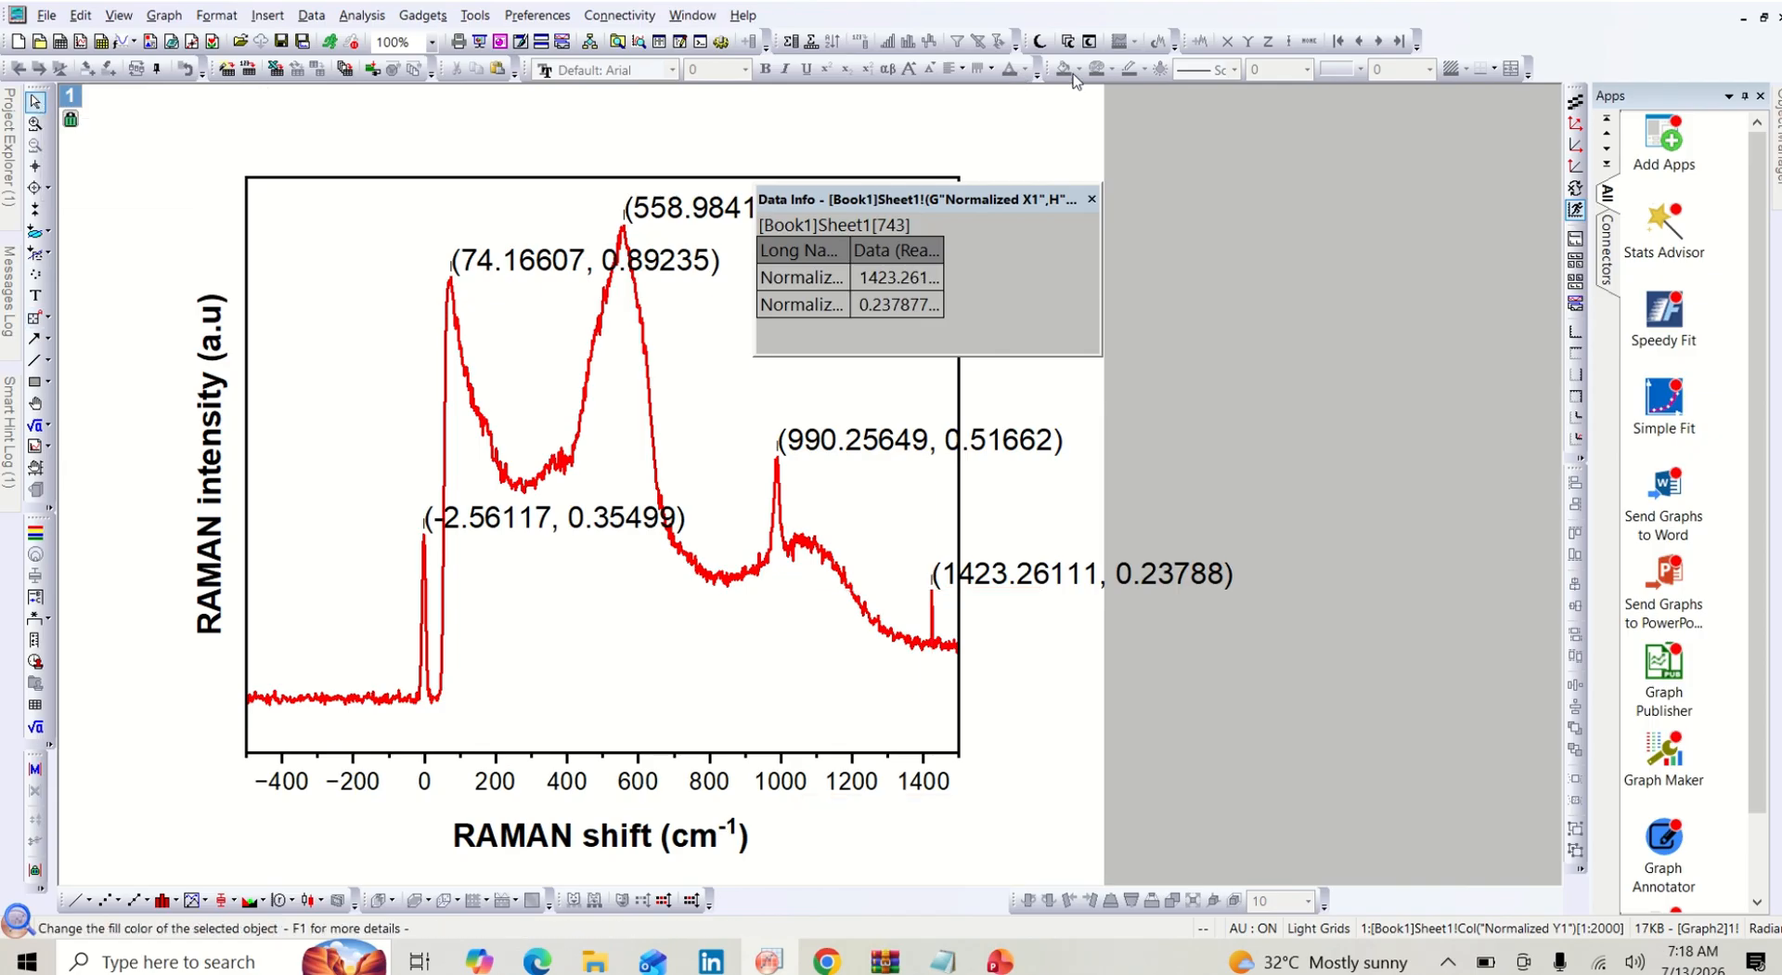
click(1091, 200)
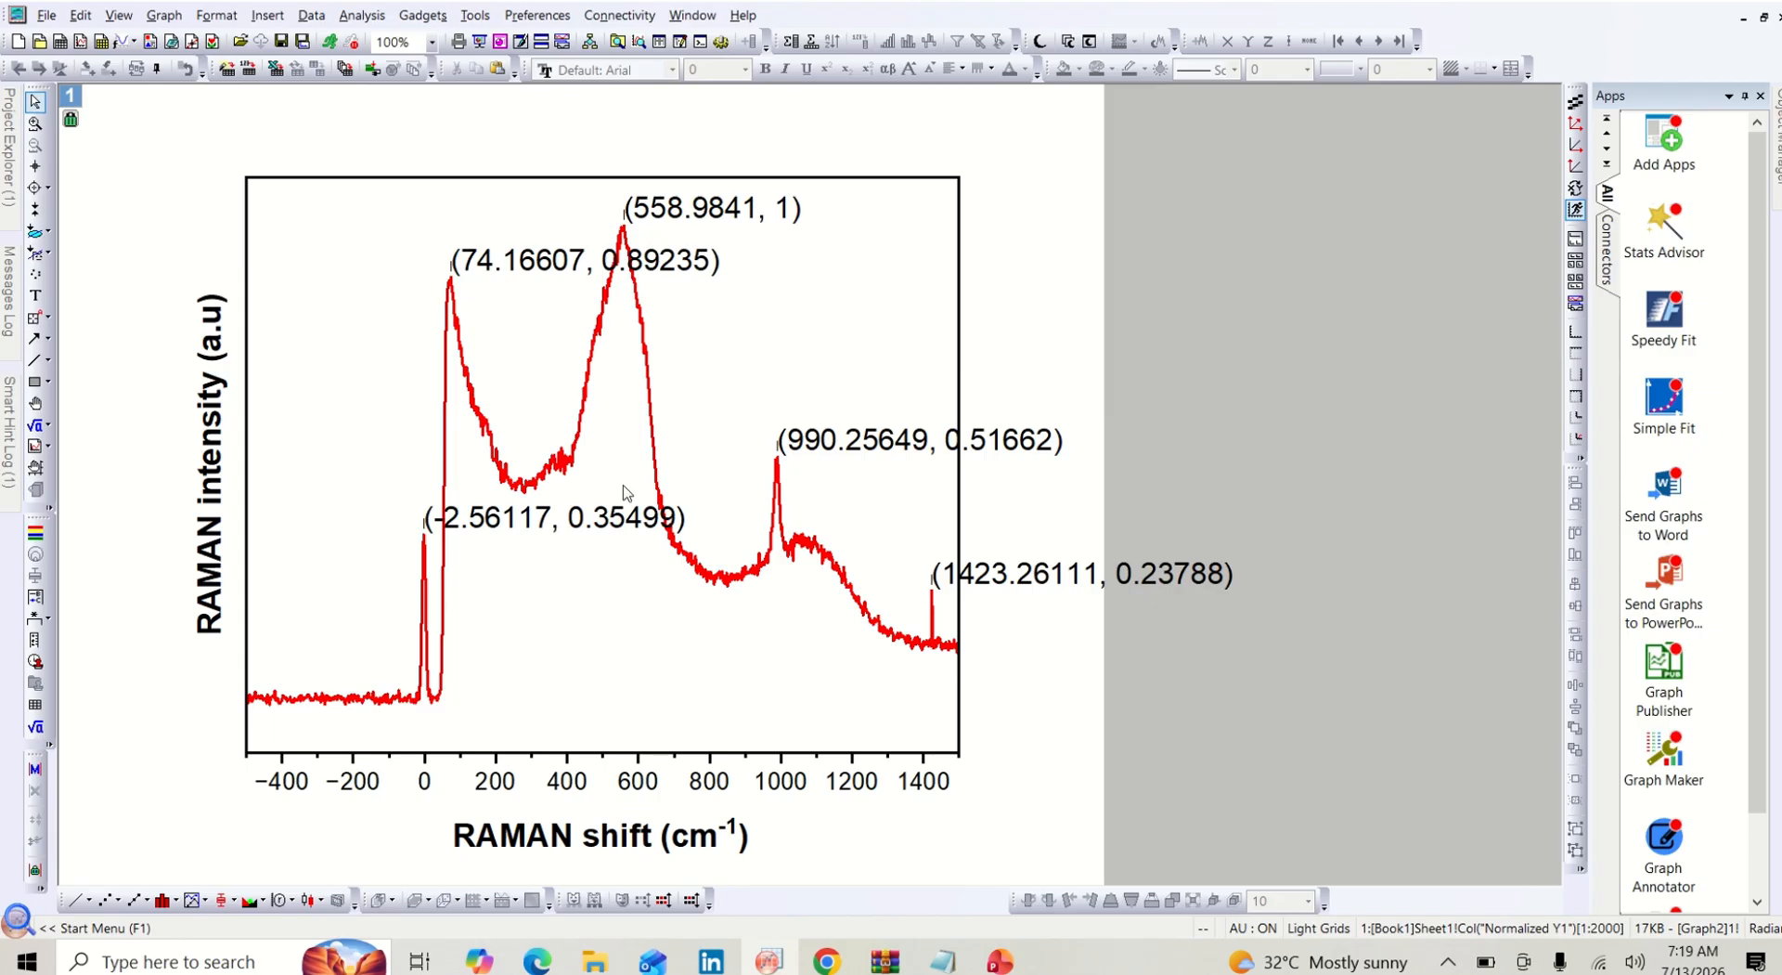
Reduce the coordinate label of the peak near 0 to its x value only, using the text $(x)
click(482, 532)
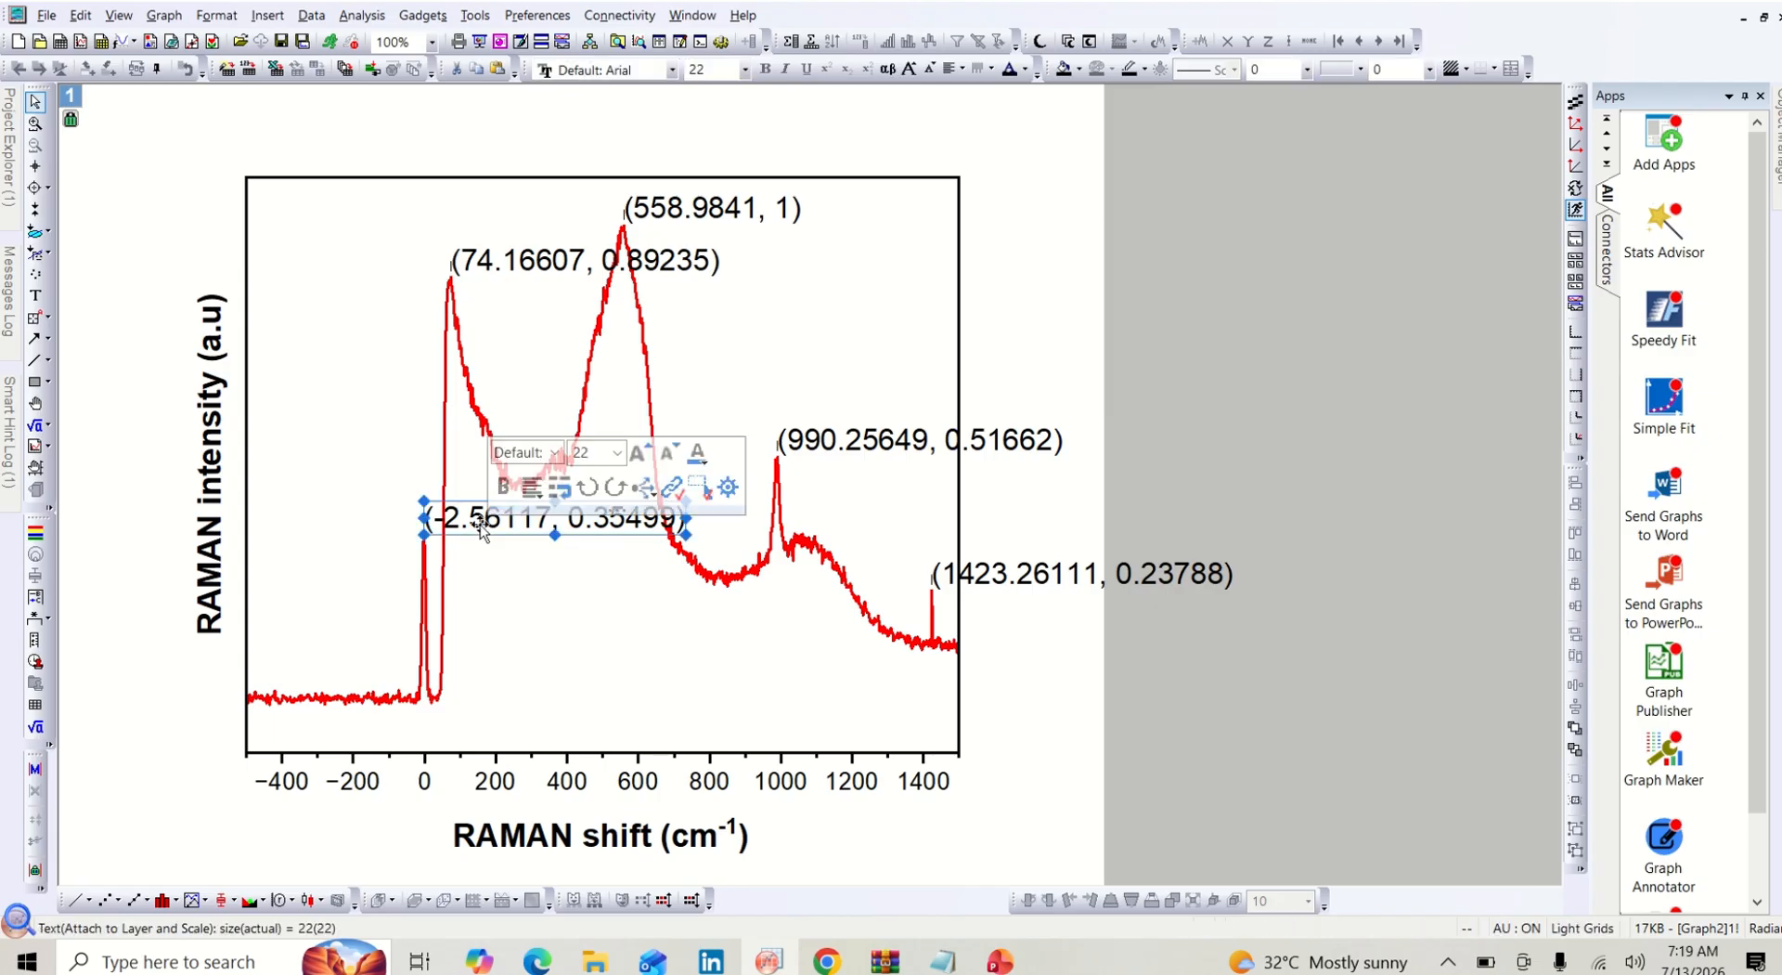
right_click(480, 527)
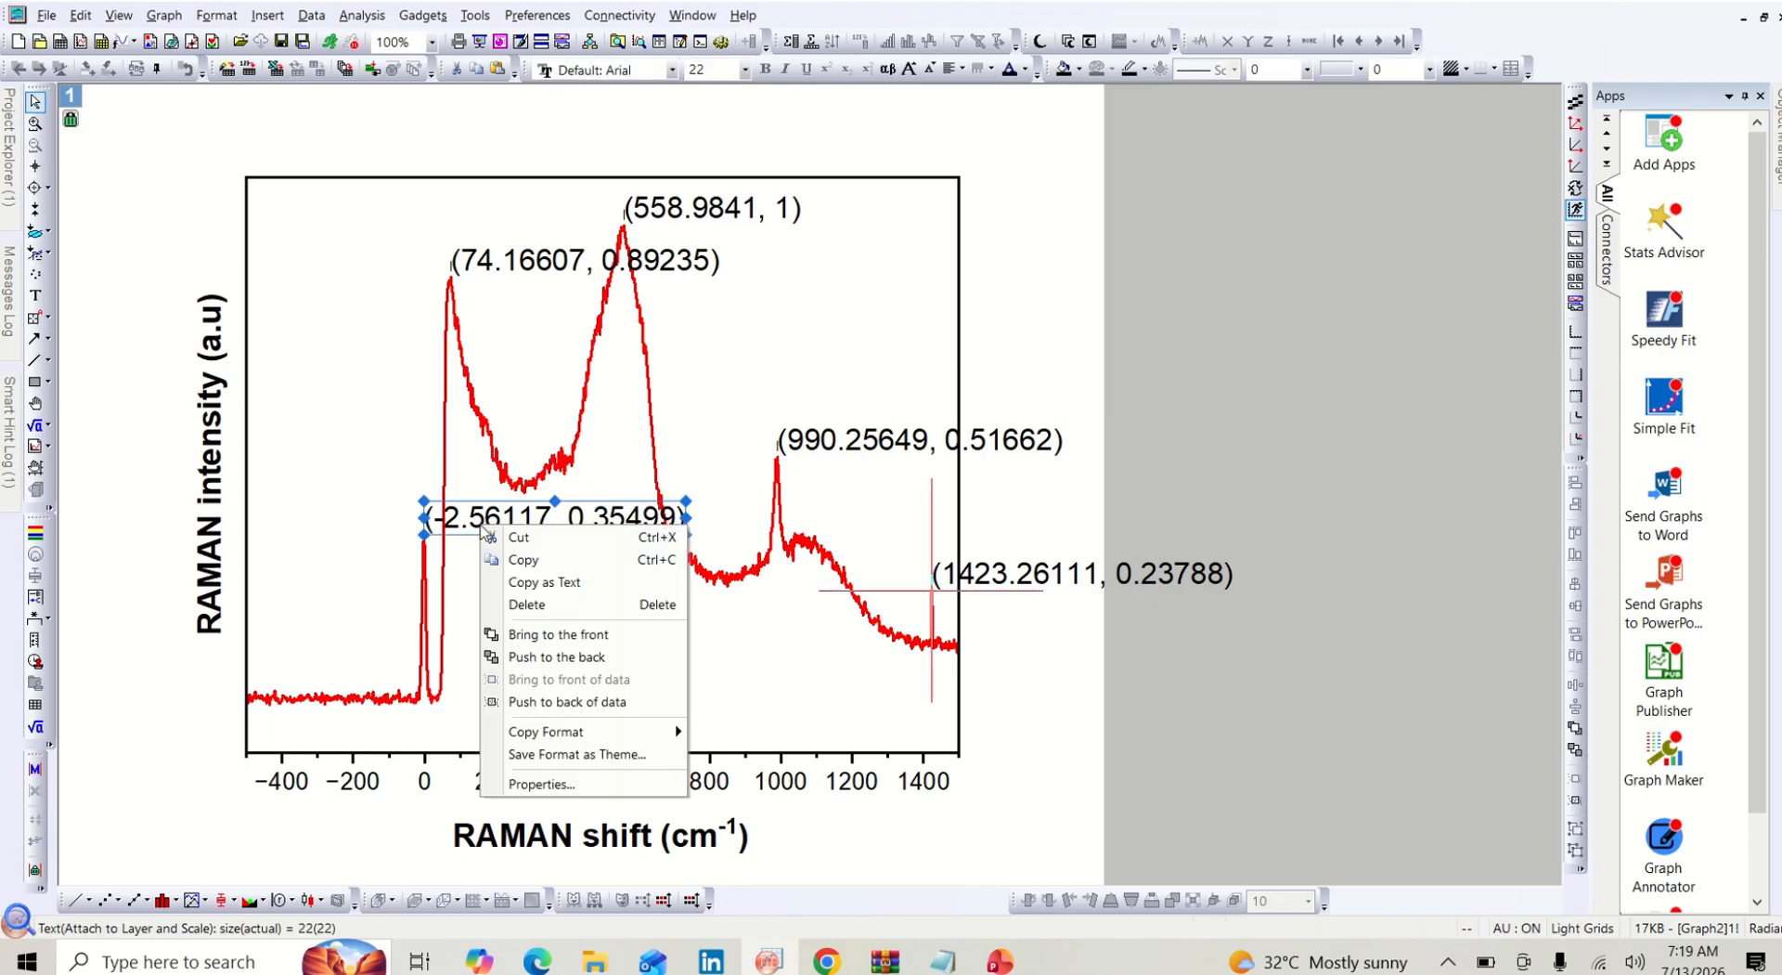
click(525, 787)
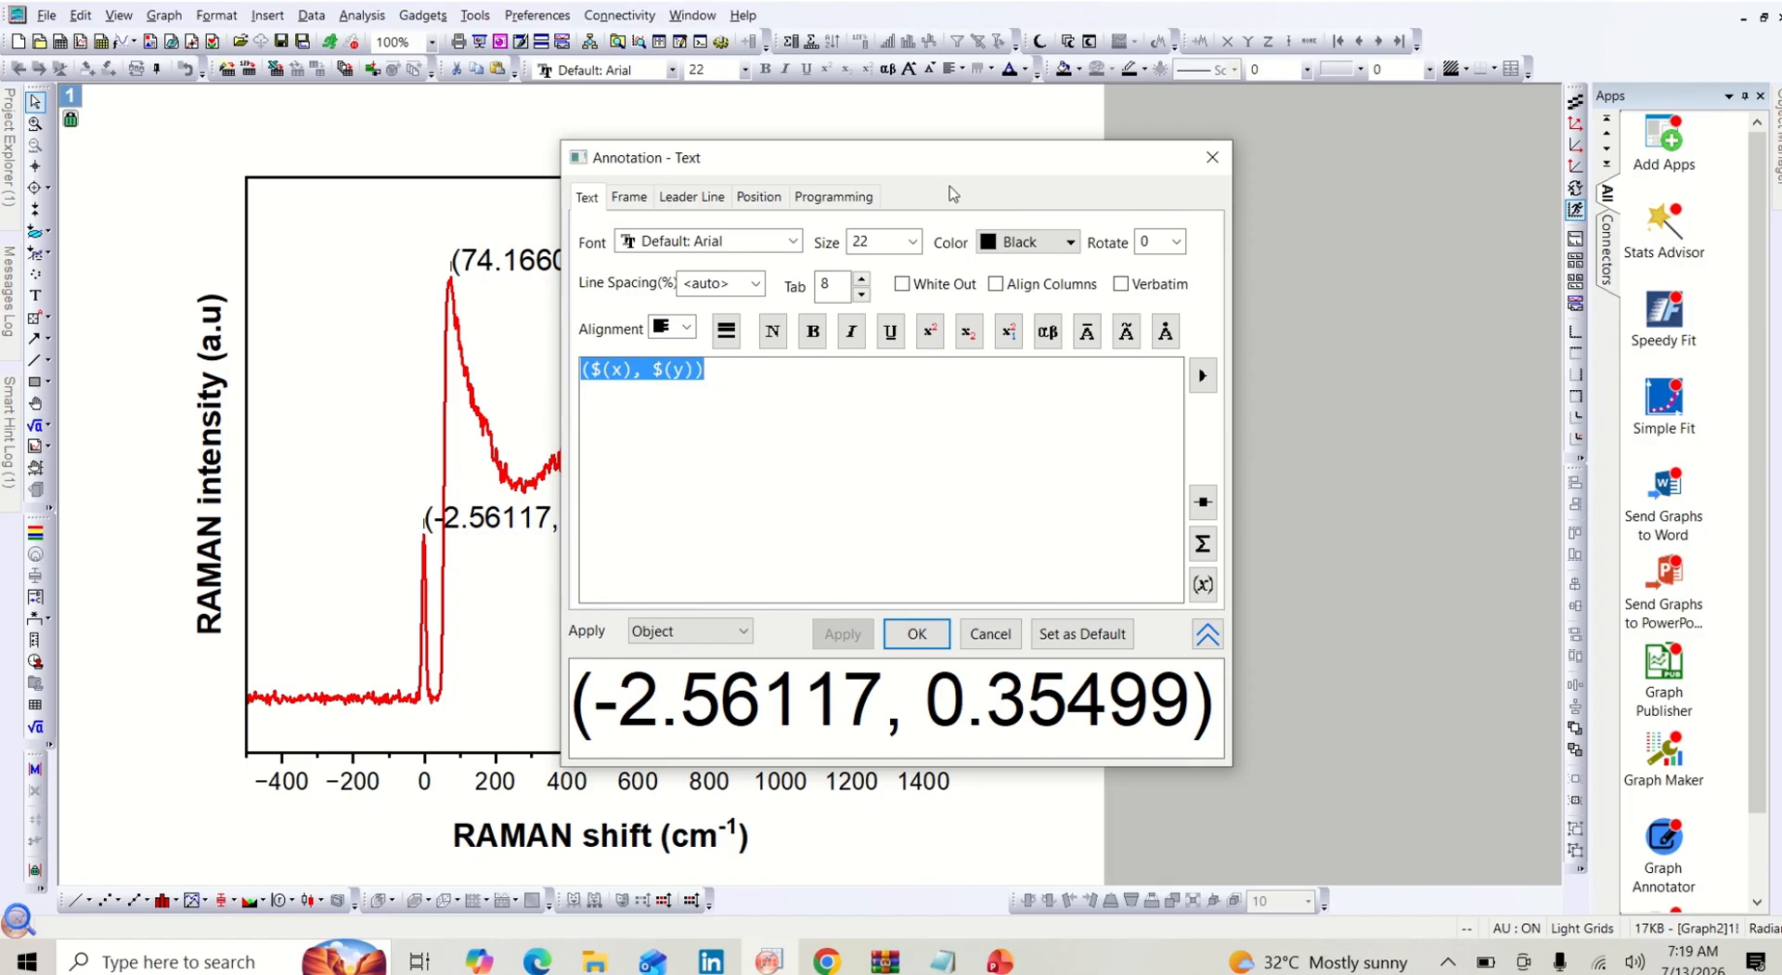
drag(949, 158, 1156, 141)
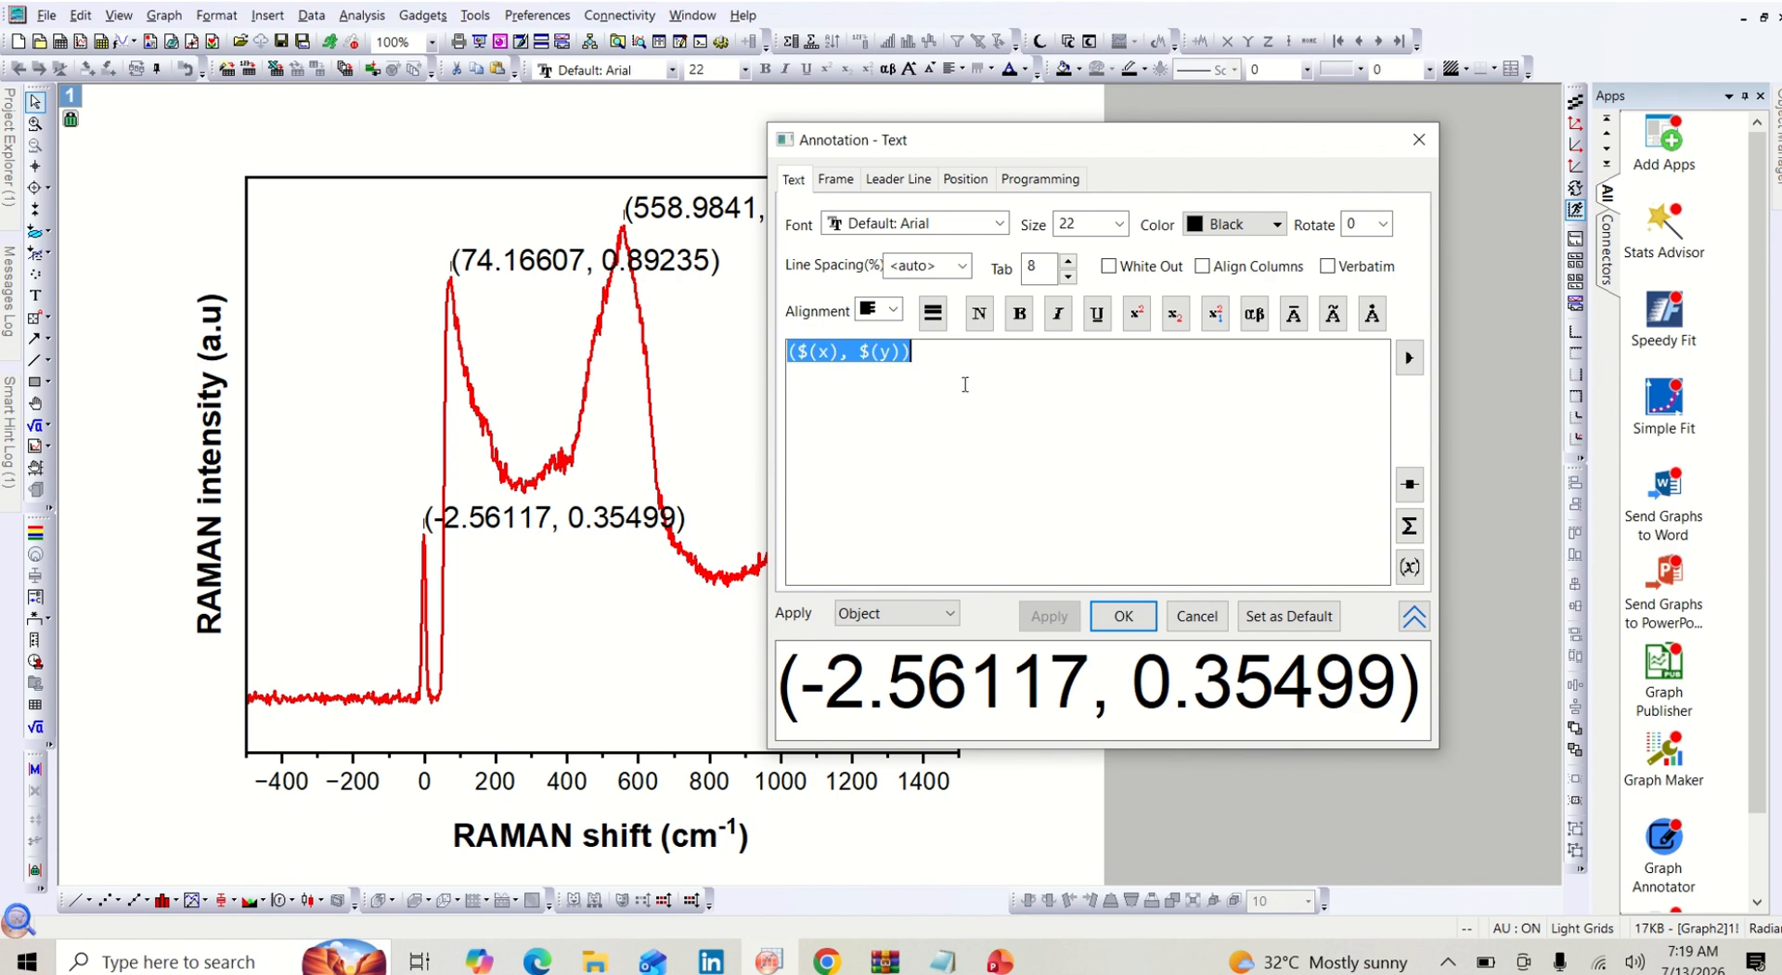
double_click(930, 353)
drag(930, 353, 848, 352)
key(Delete)
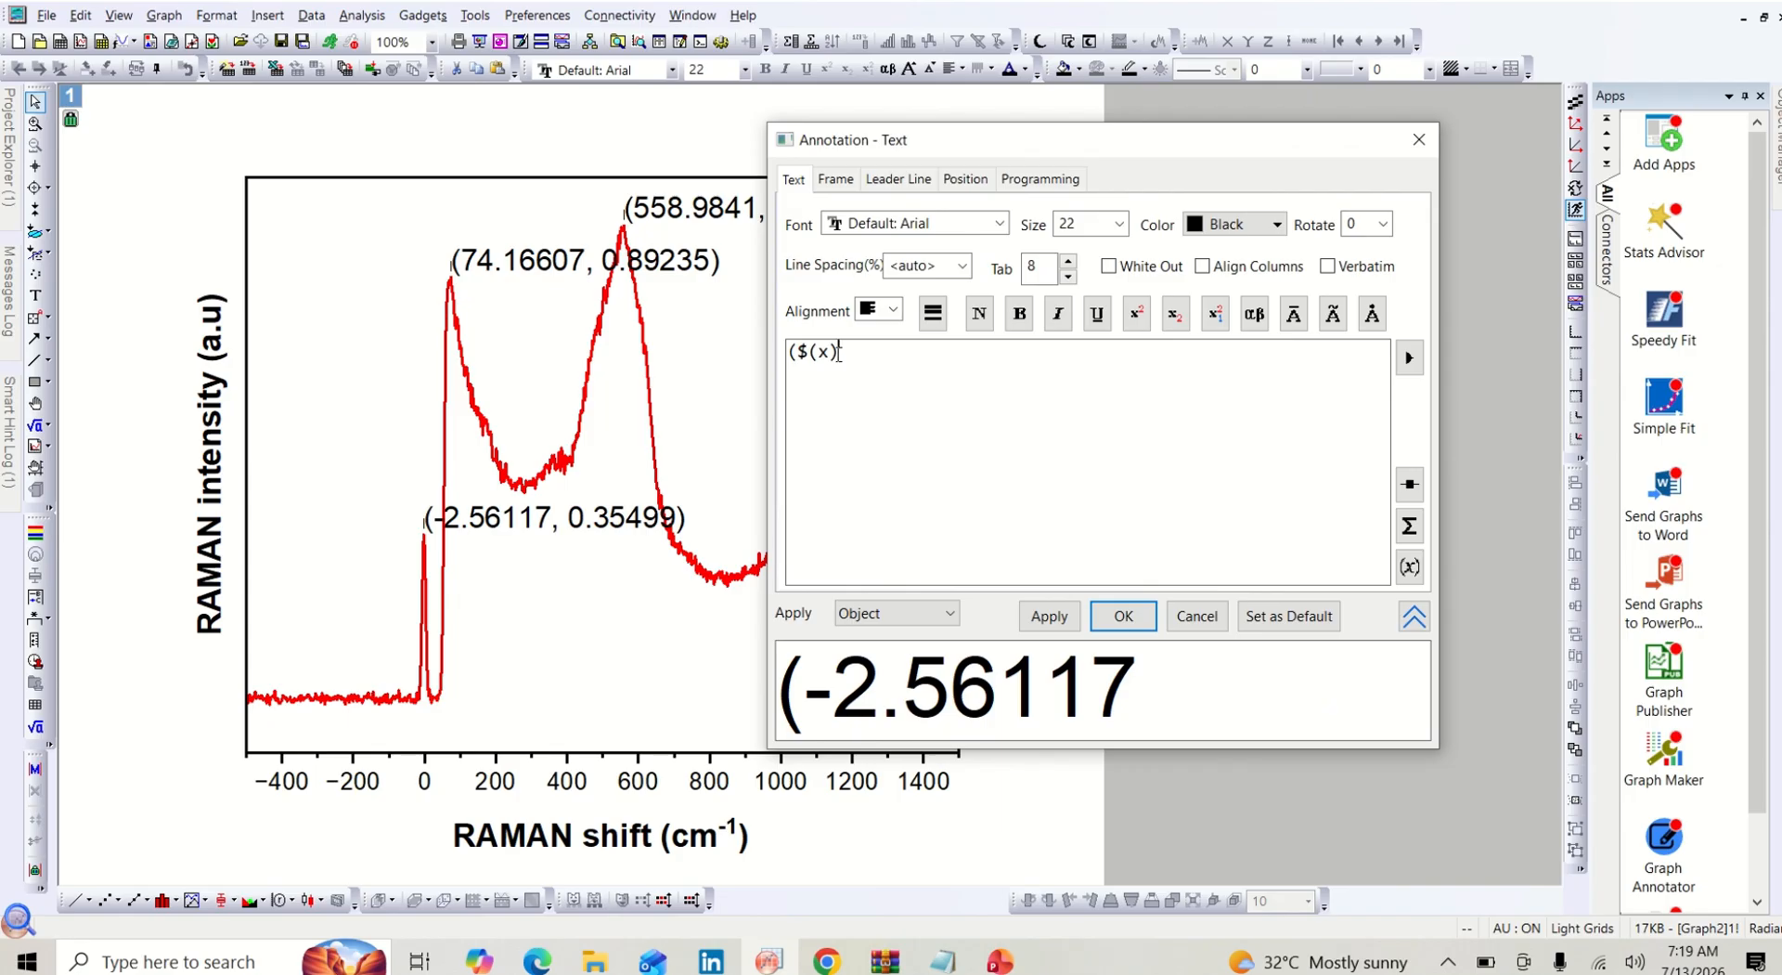
key(BackSpace)
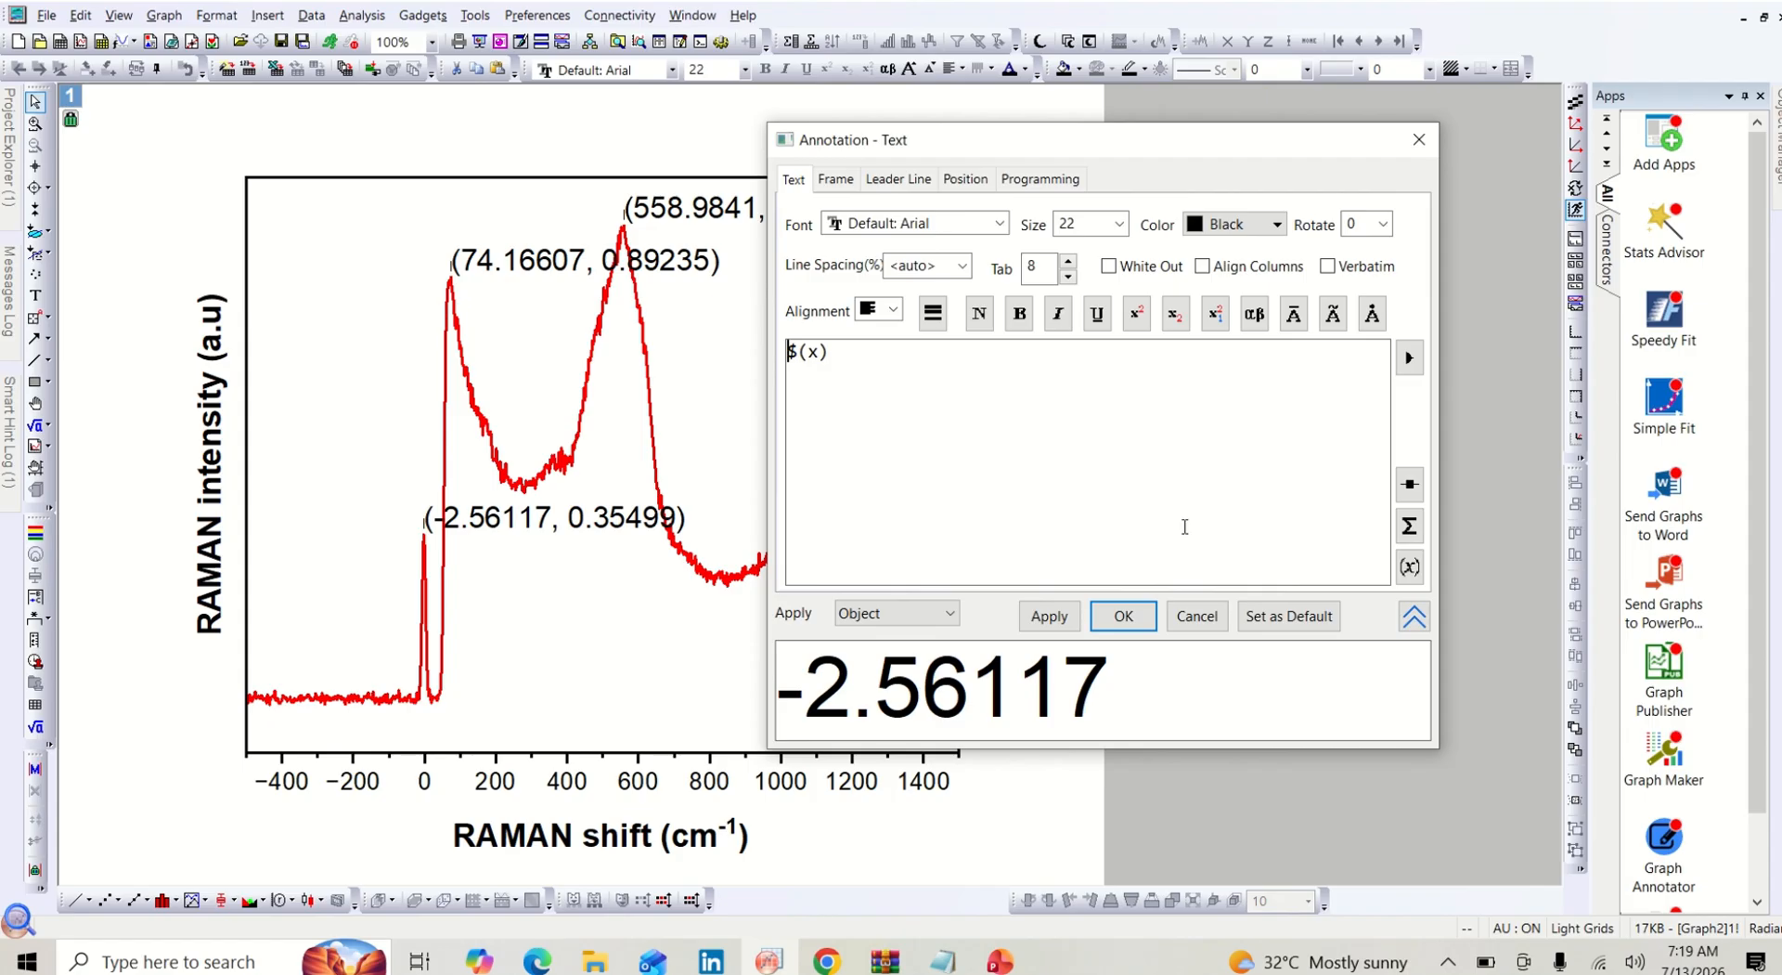
click(1058, 619)
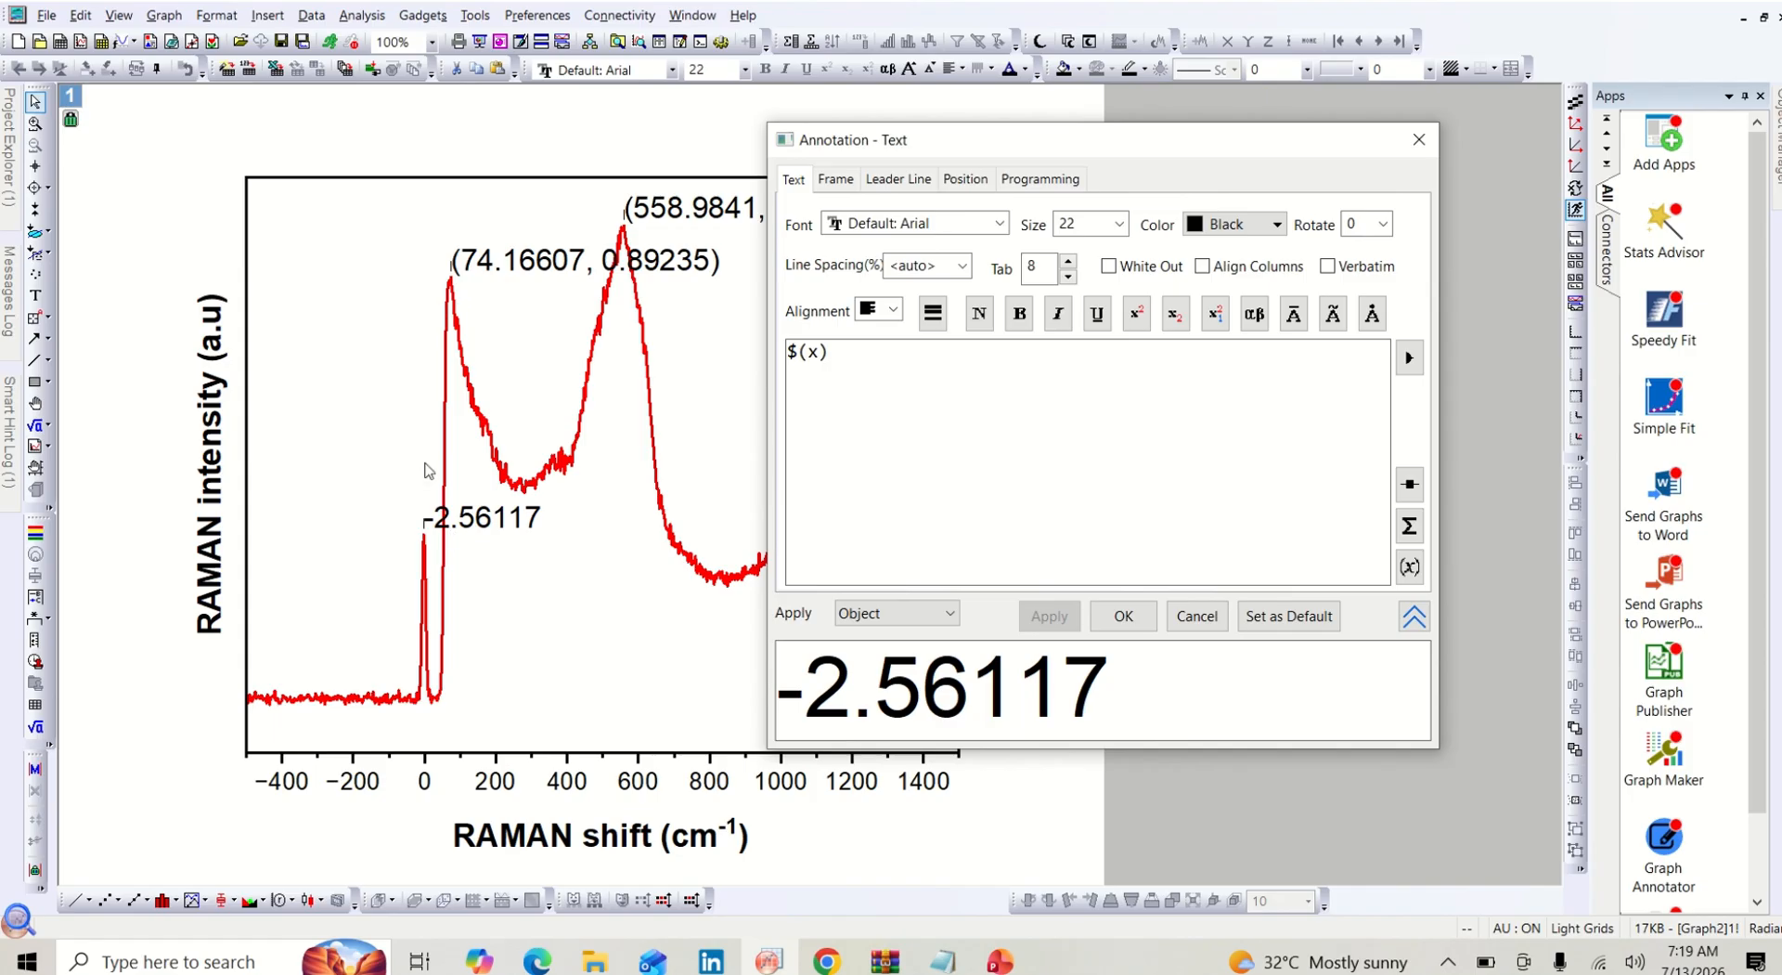
Rotate the x-value label of the peak near 0 by 90 degrees and place it just above and left of the peak
click(1381, 223)
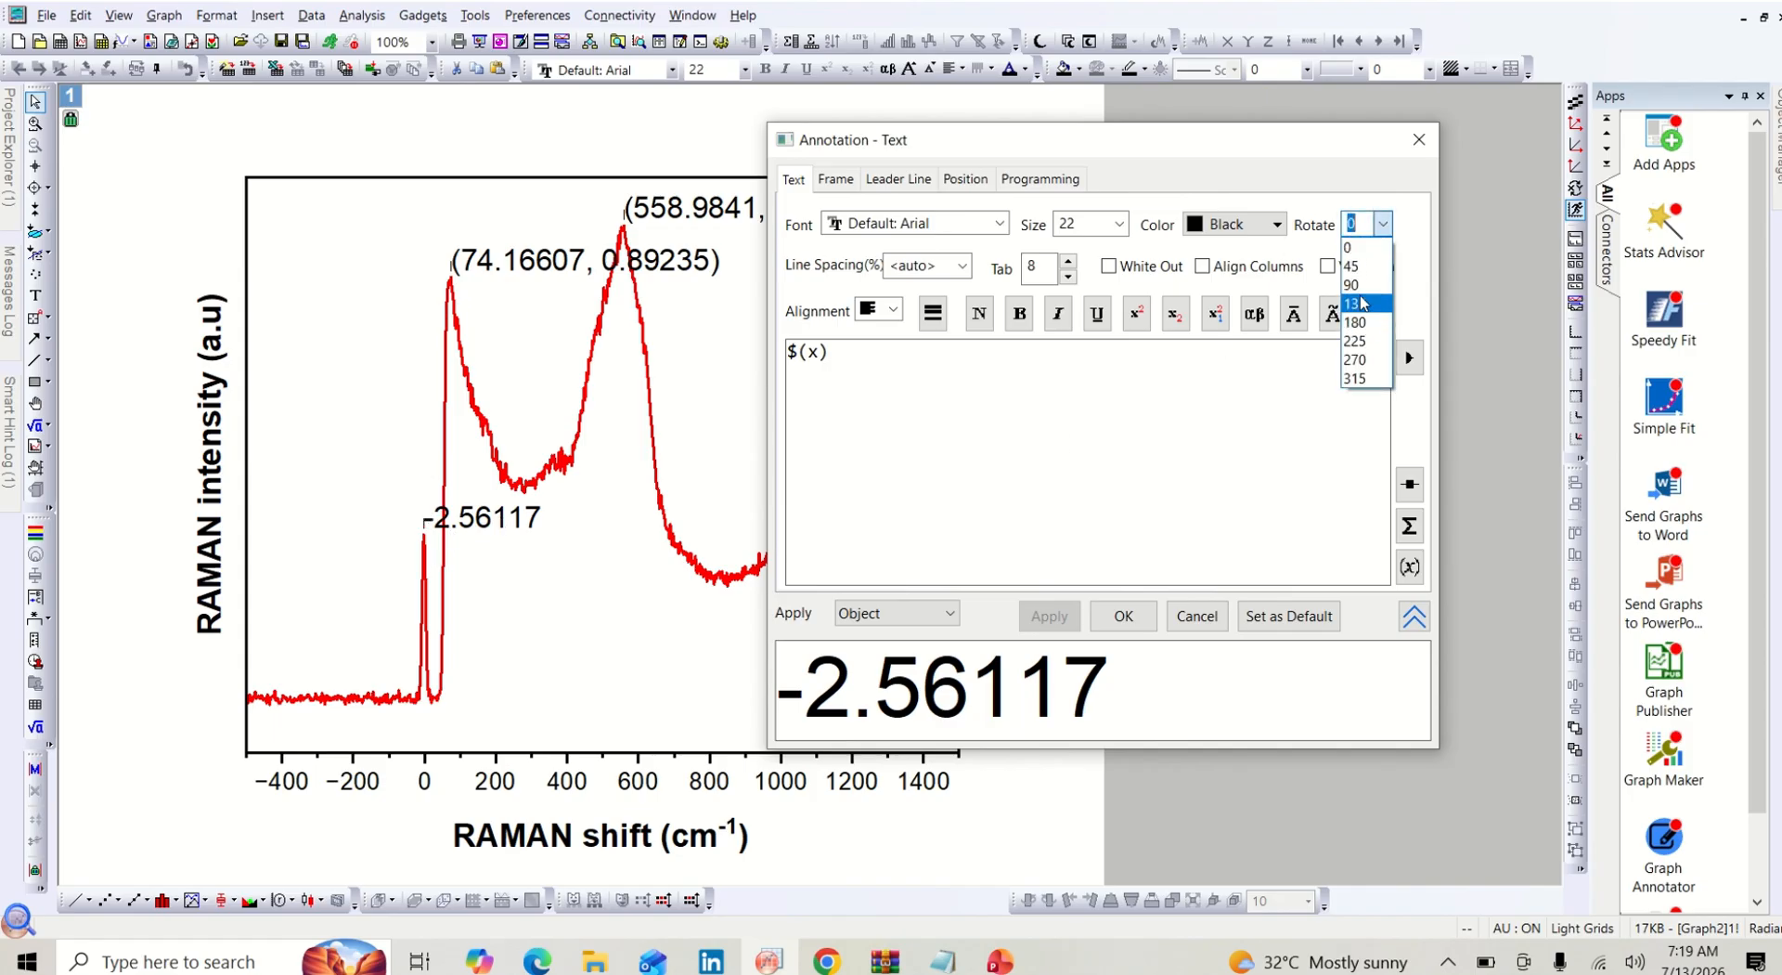
click(1360, 287)
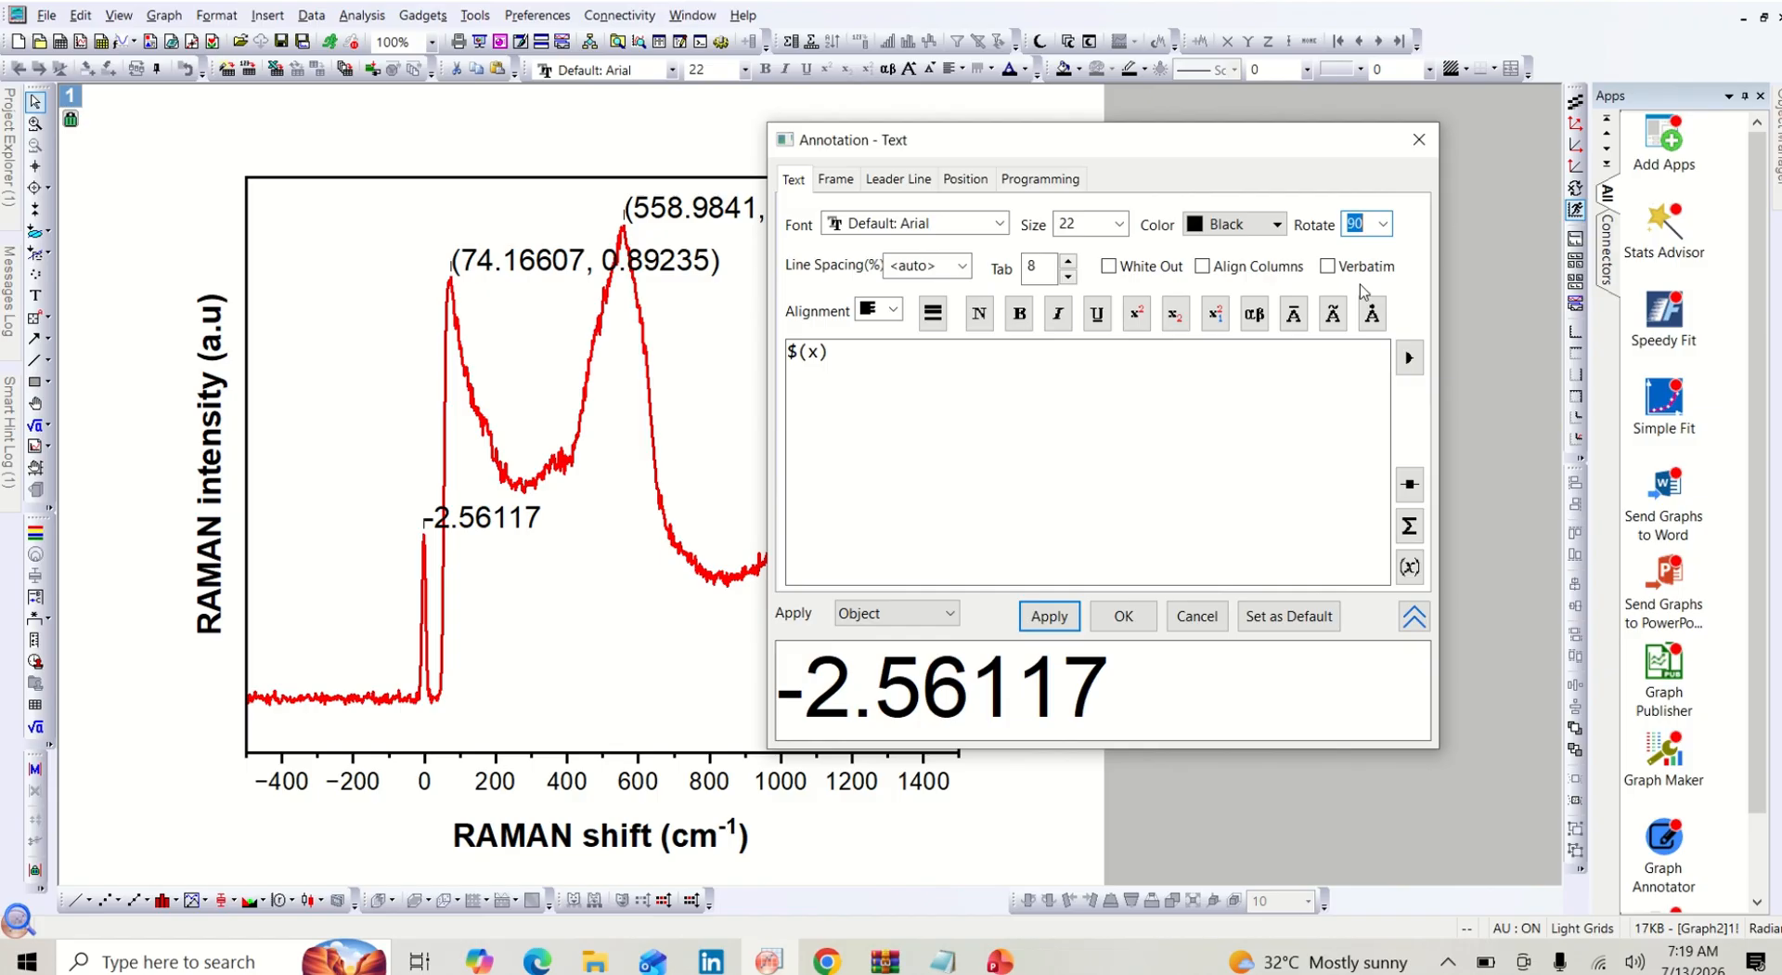
click(1050, 619)
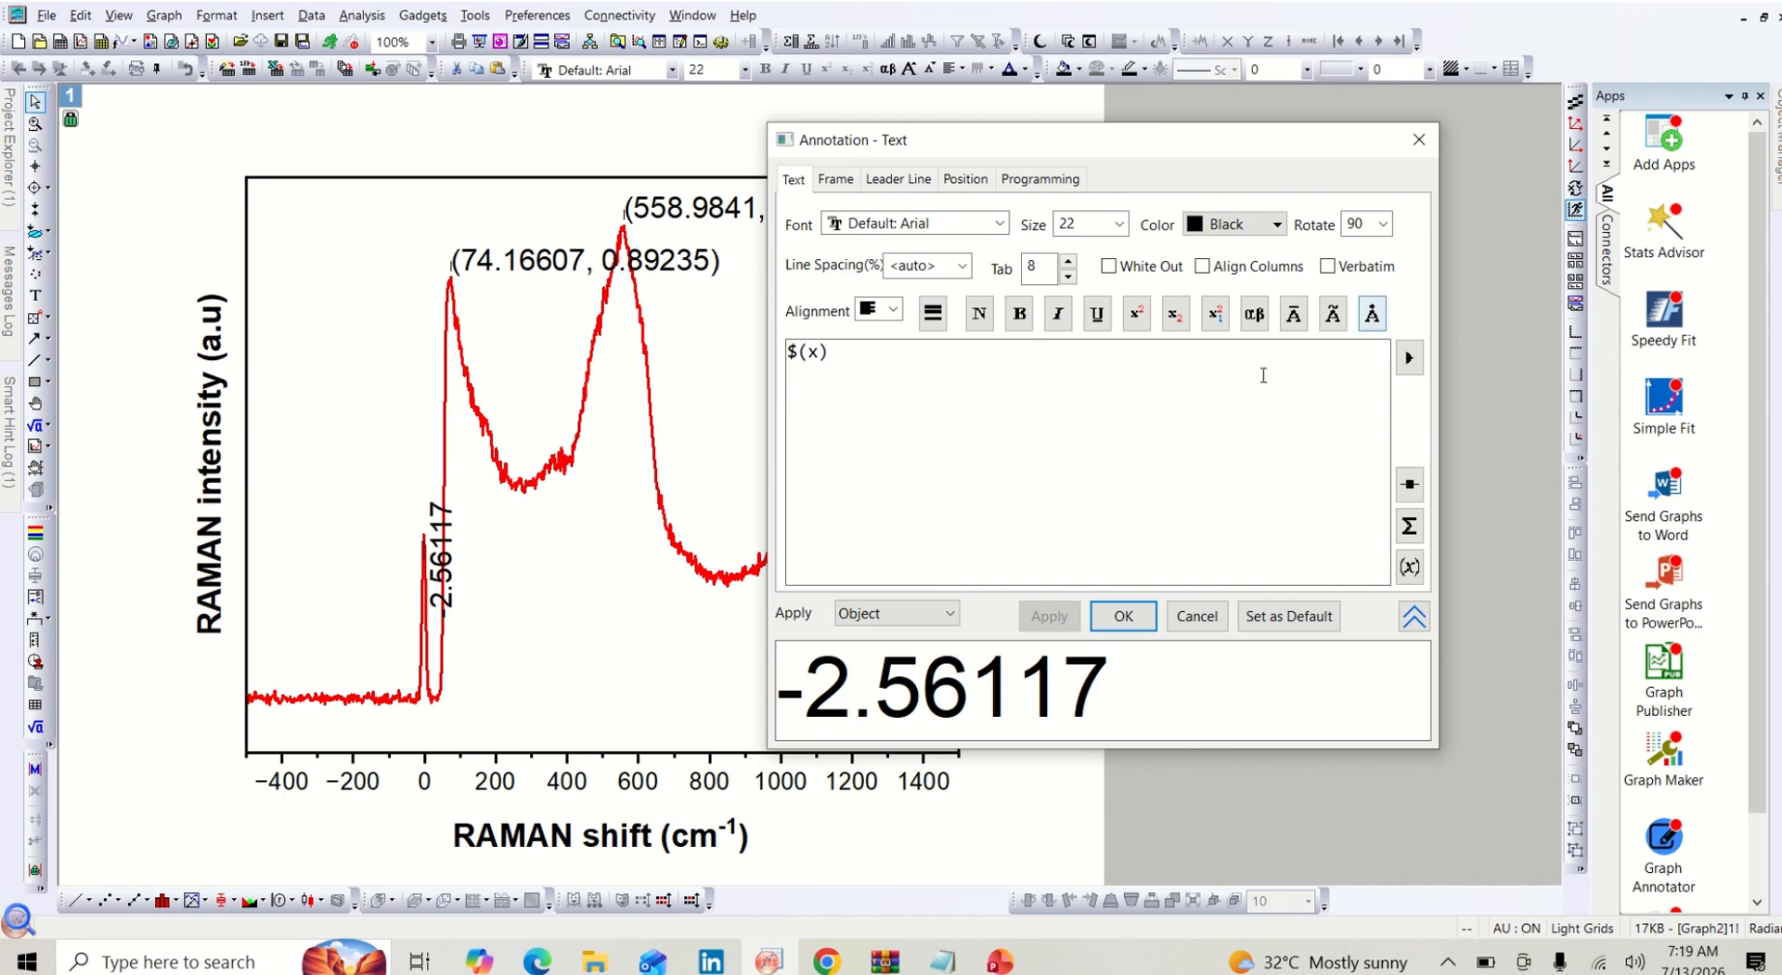
click(1121, 615)
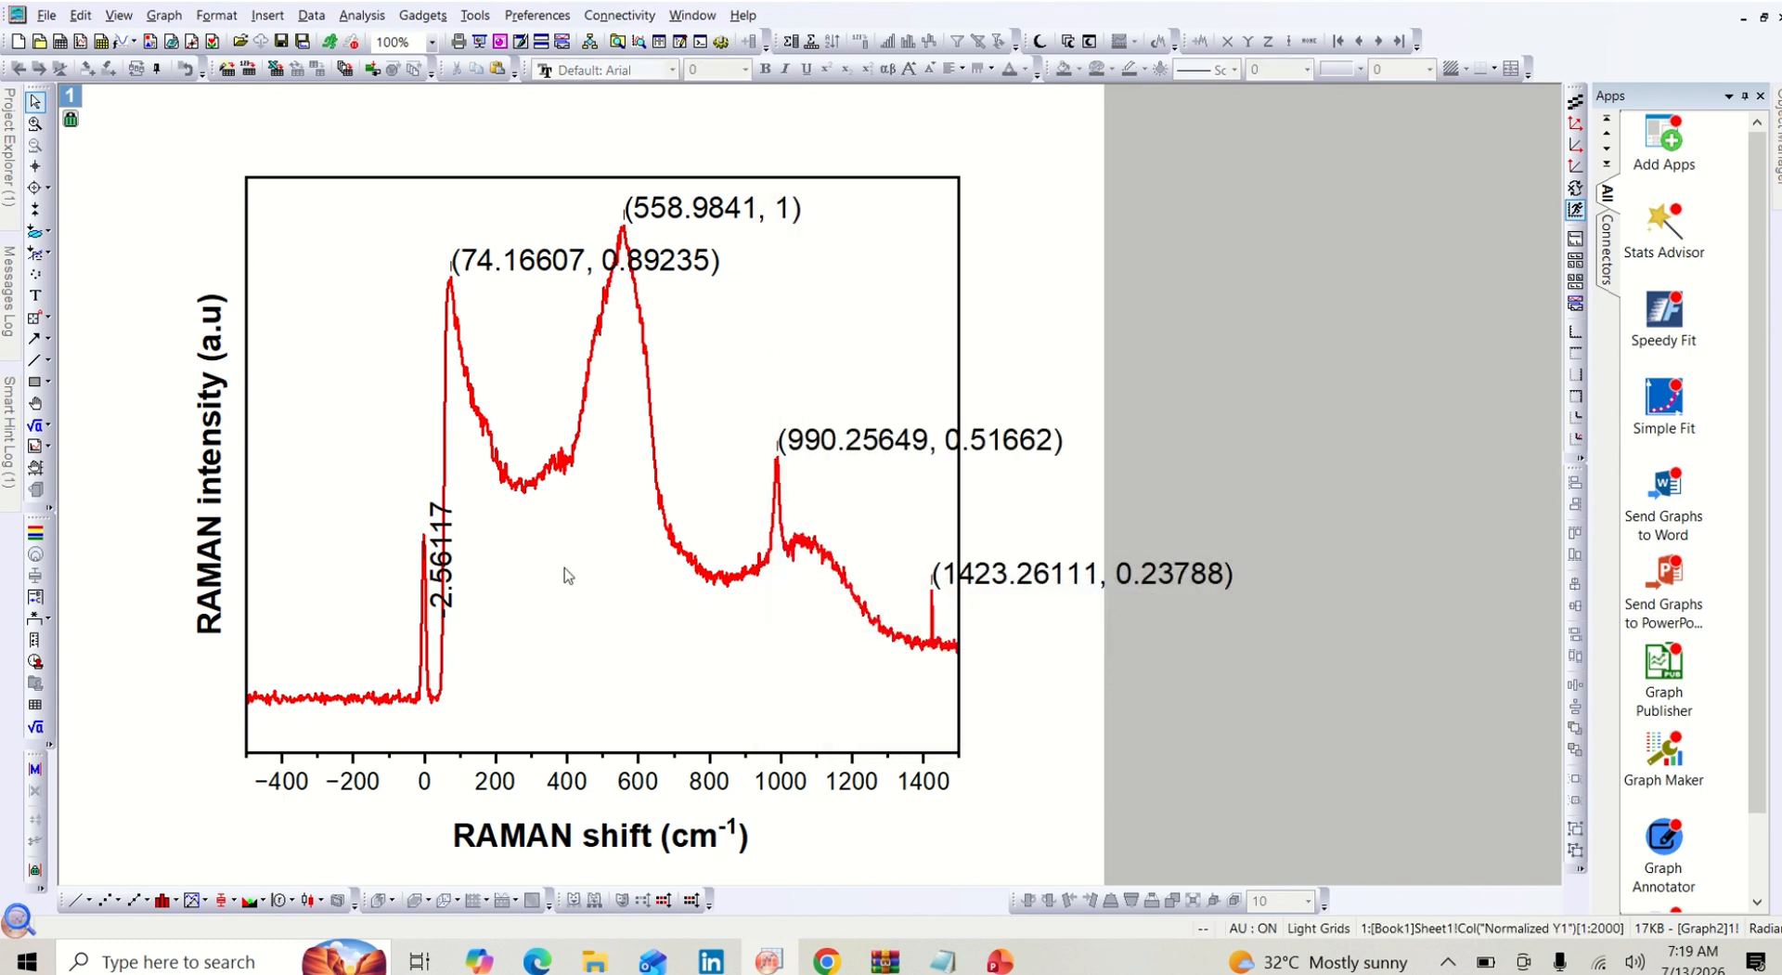
drag(434, 567, 395, 489)
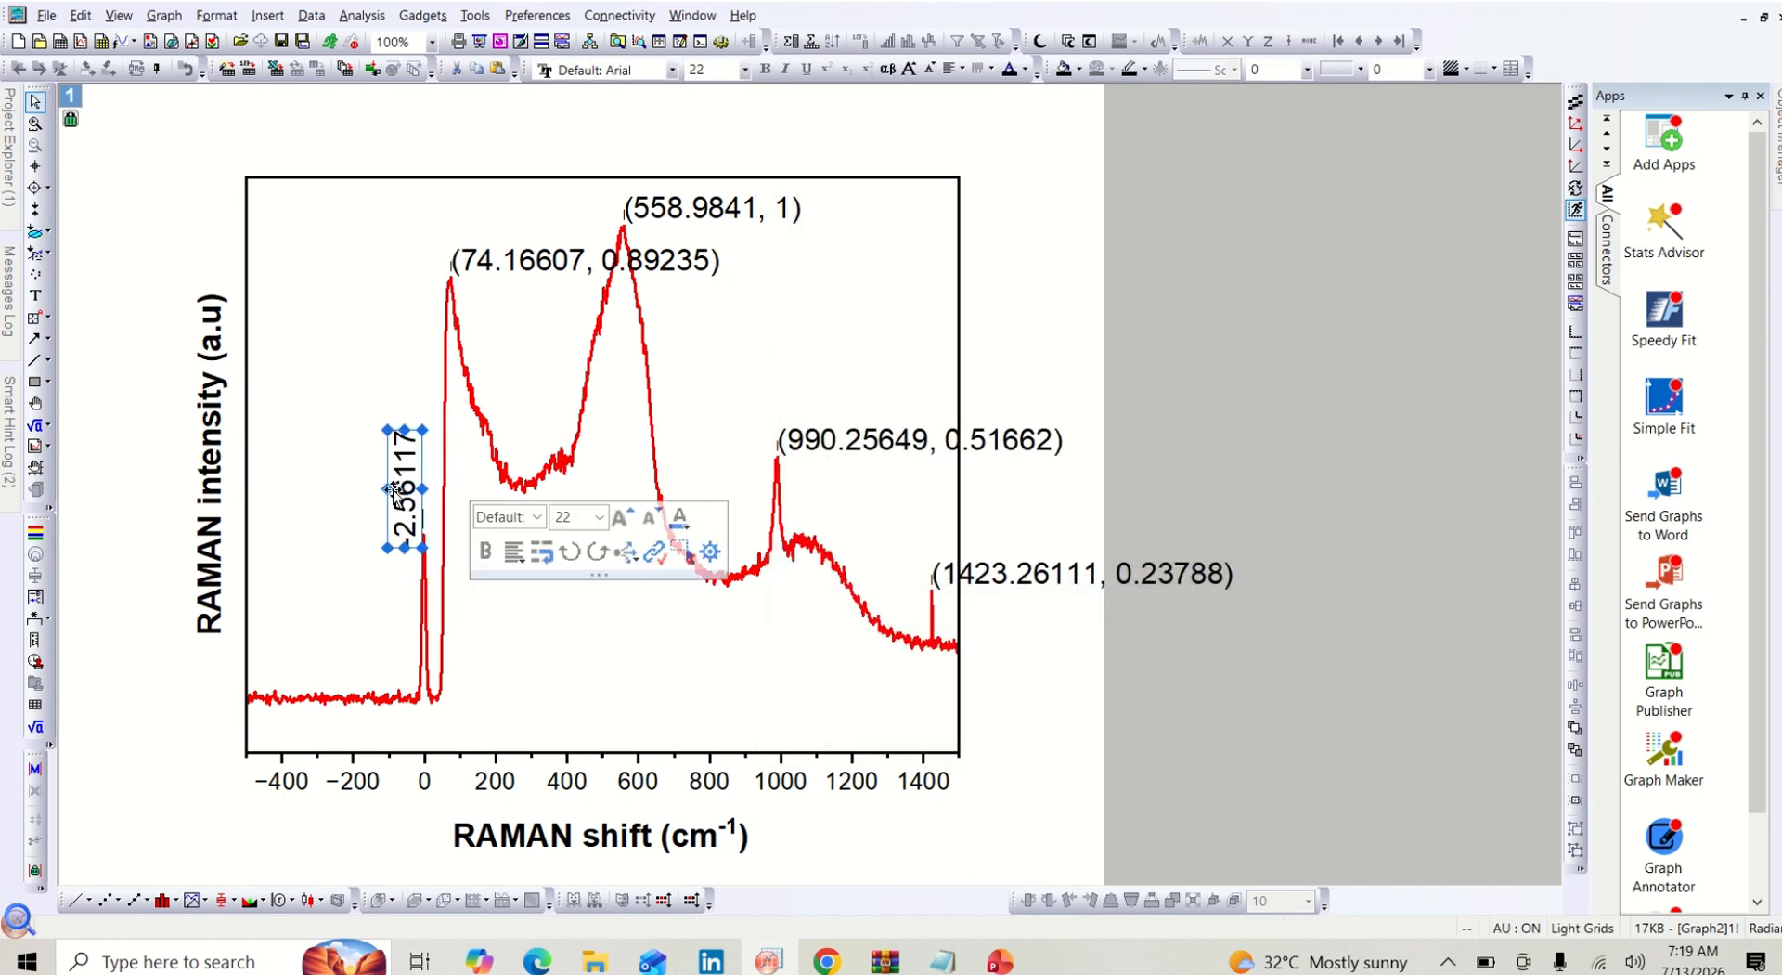
click(350, 577)
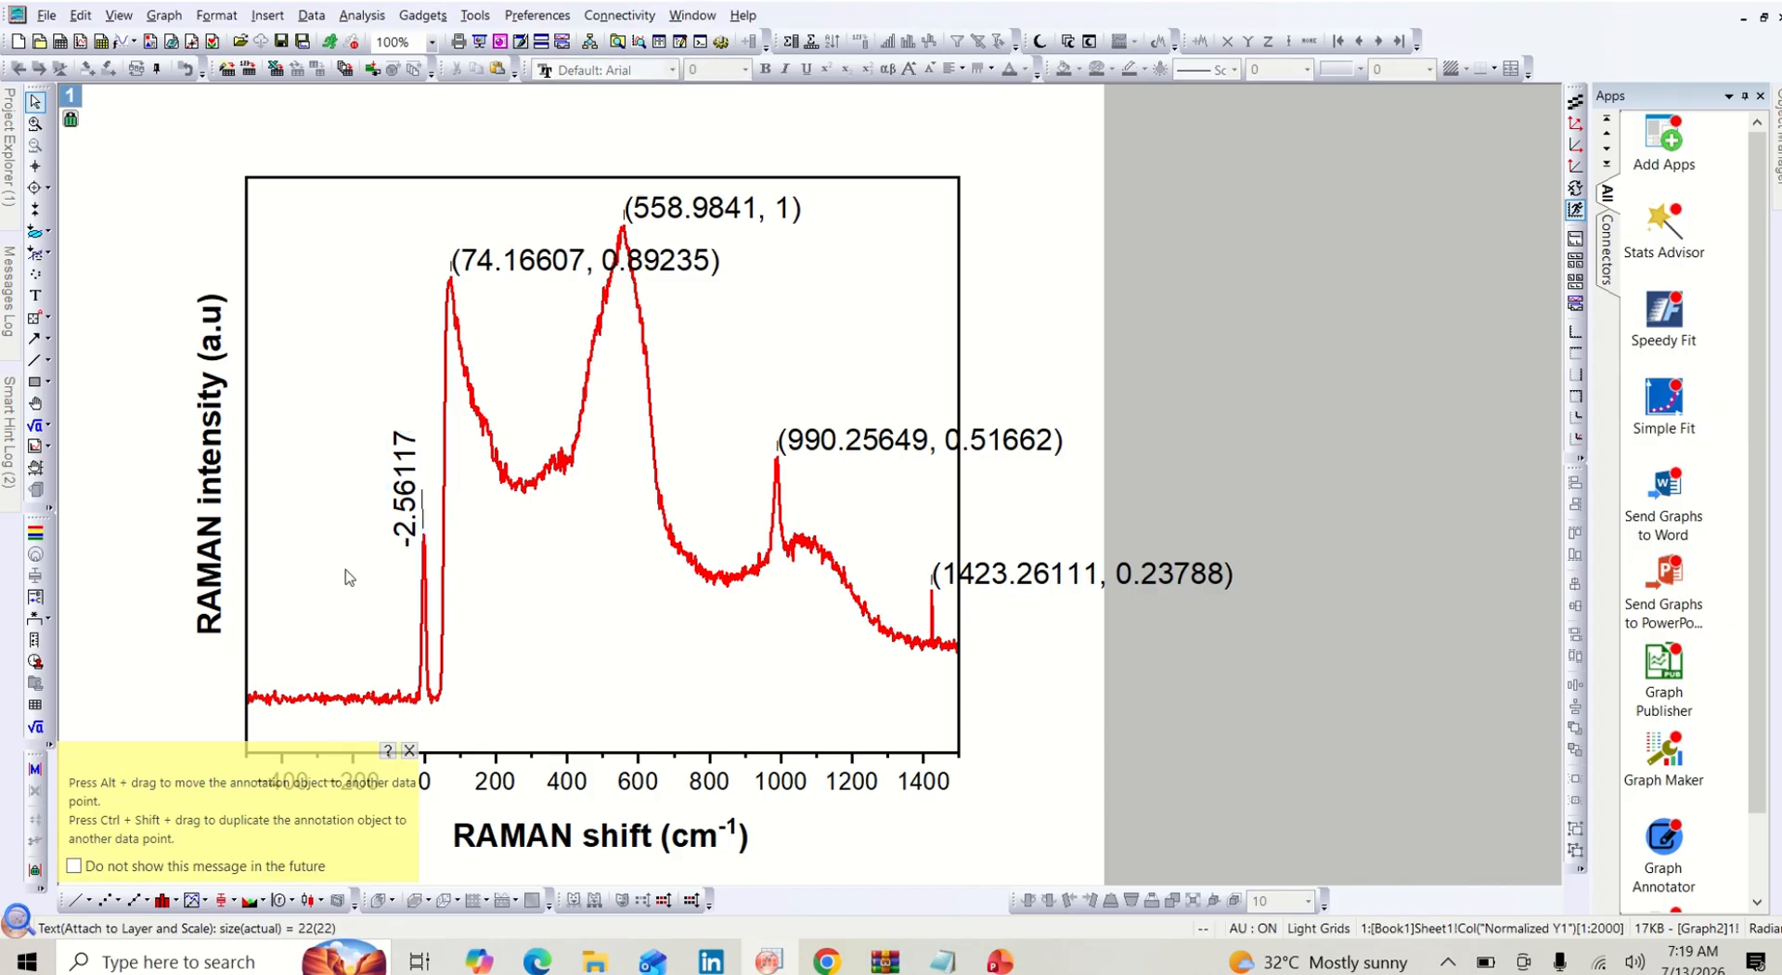
Reduce the coordinate label of the peak near 74 to its x value only, using the text $(x)
click(502, 269)
right_click(501, 267)
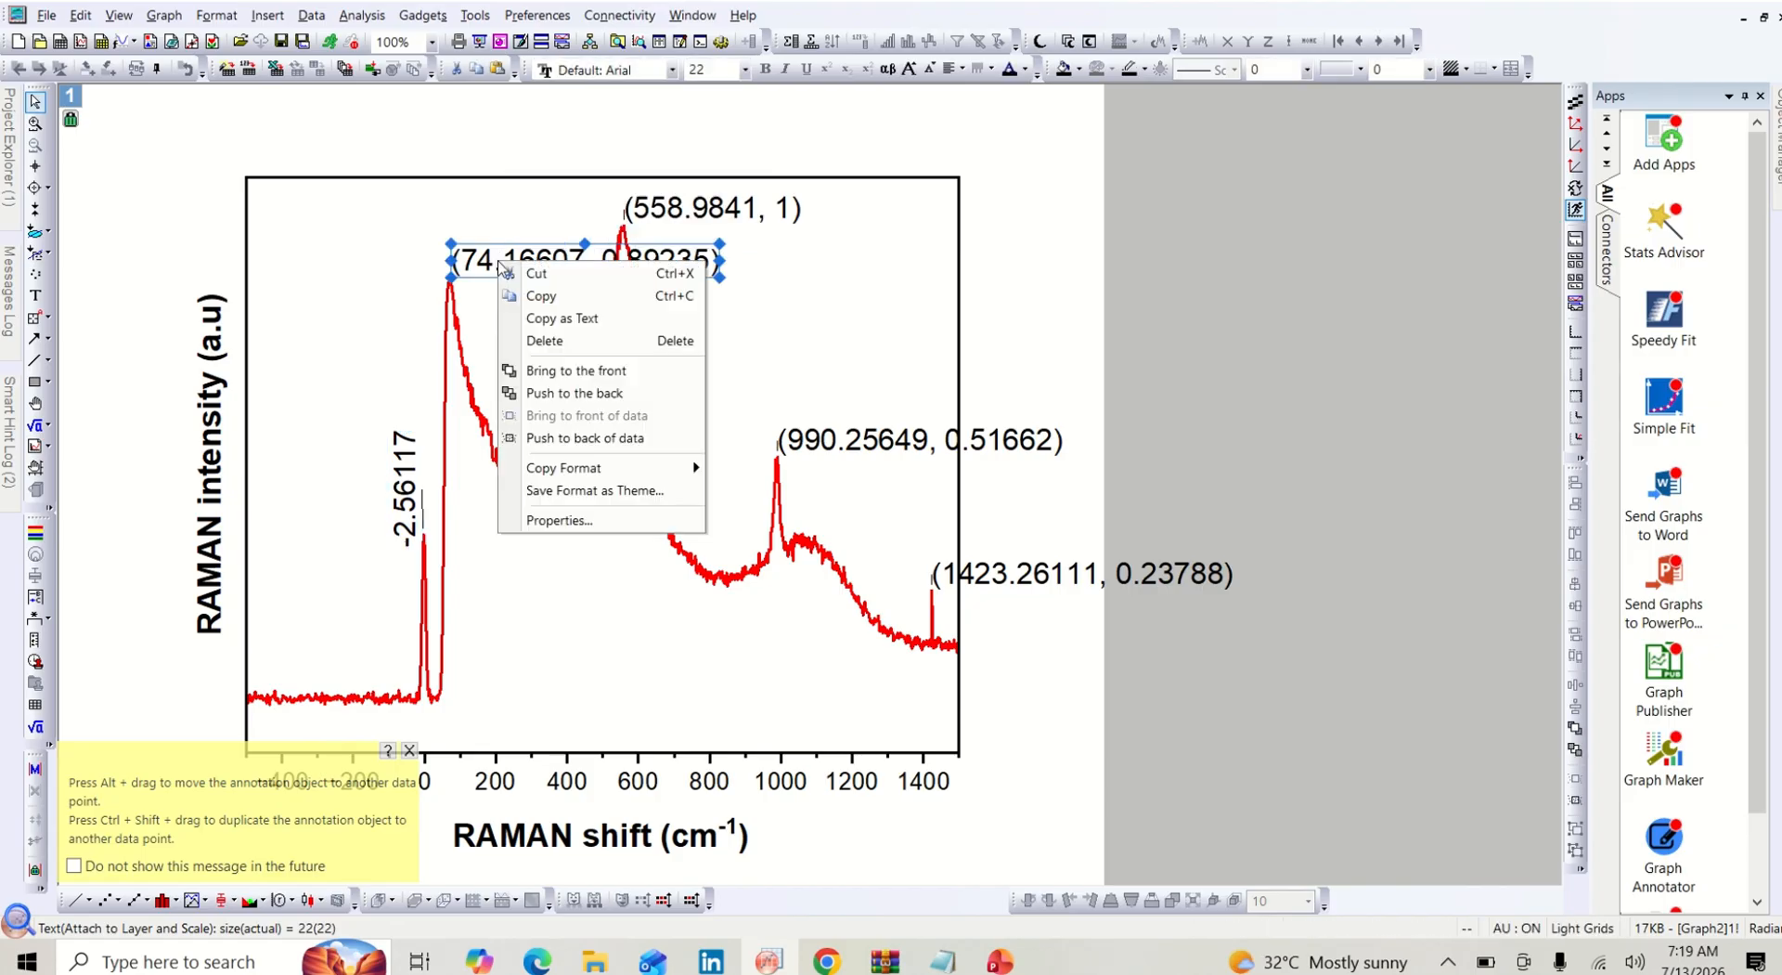
click(625, 521)
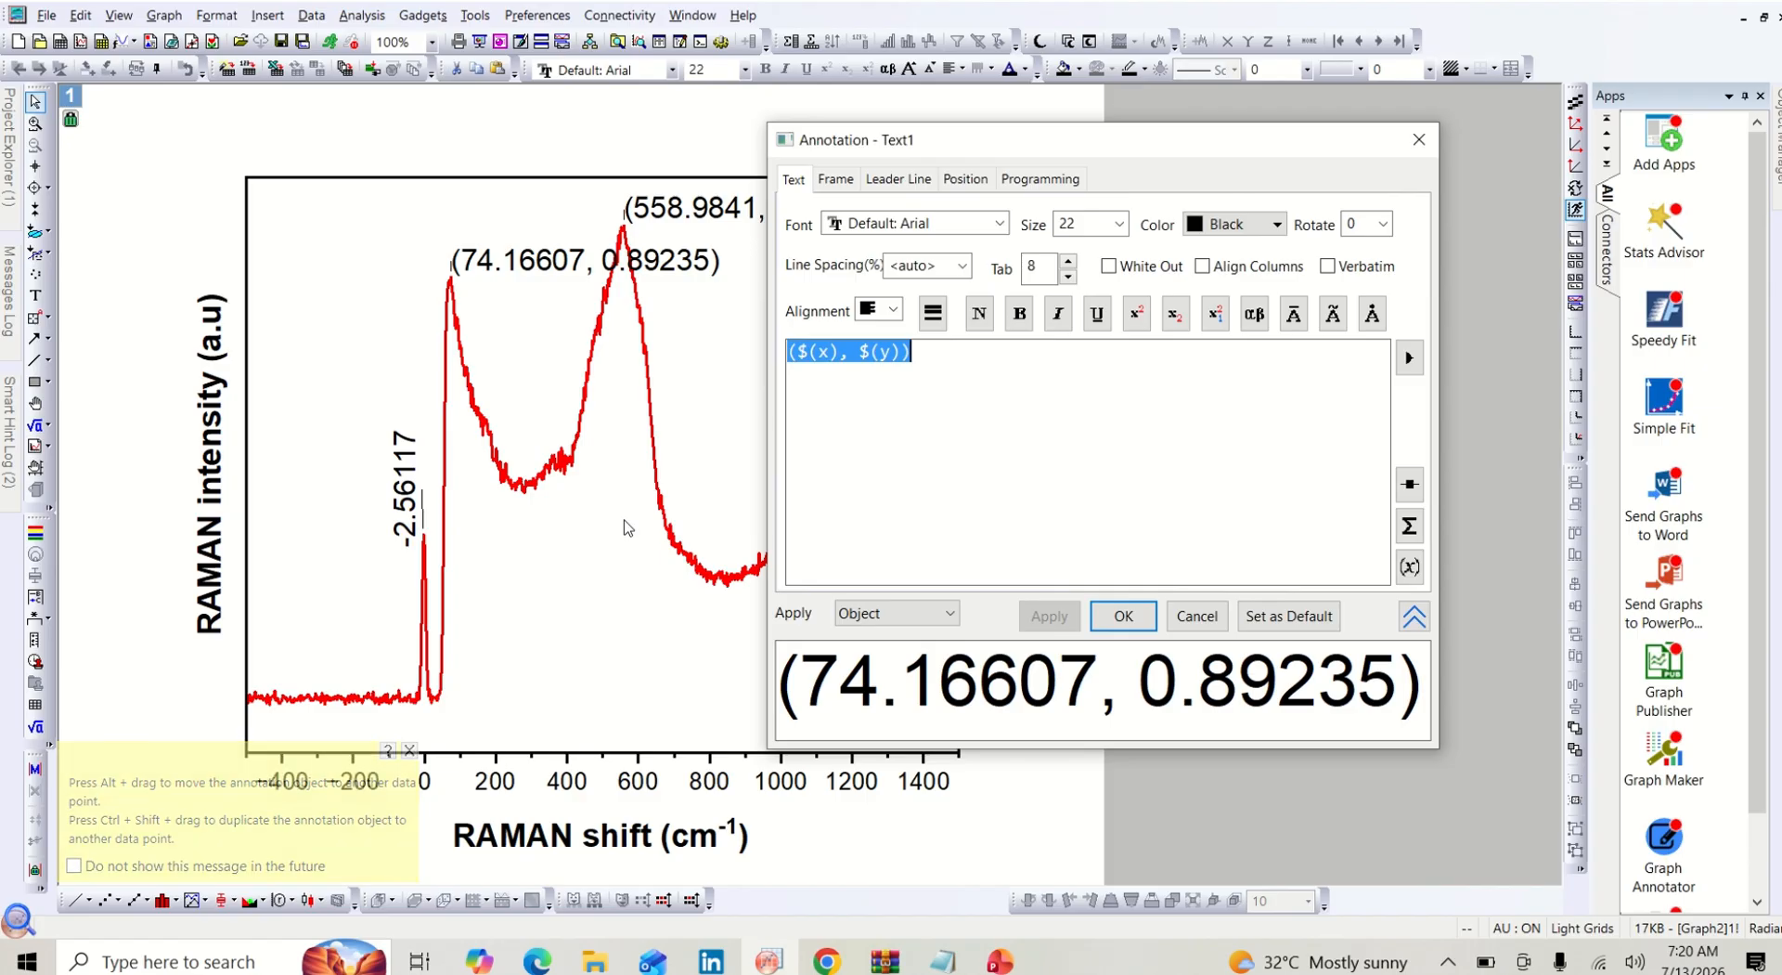
drag(928, 359, 842, 357)
key(Delete)
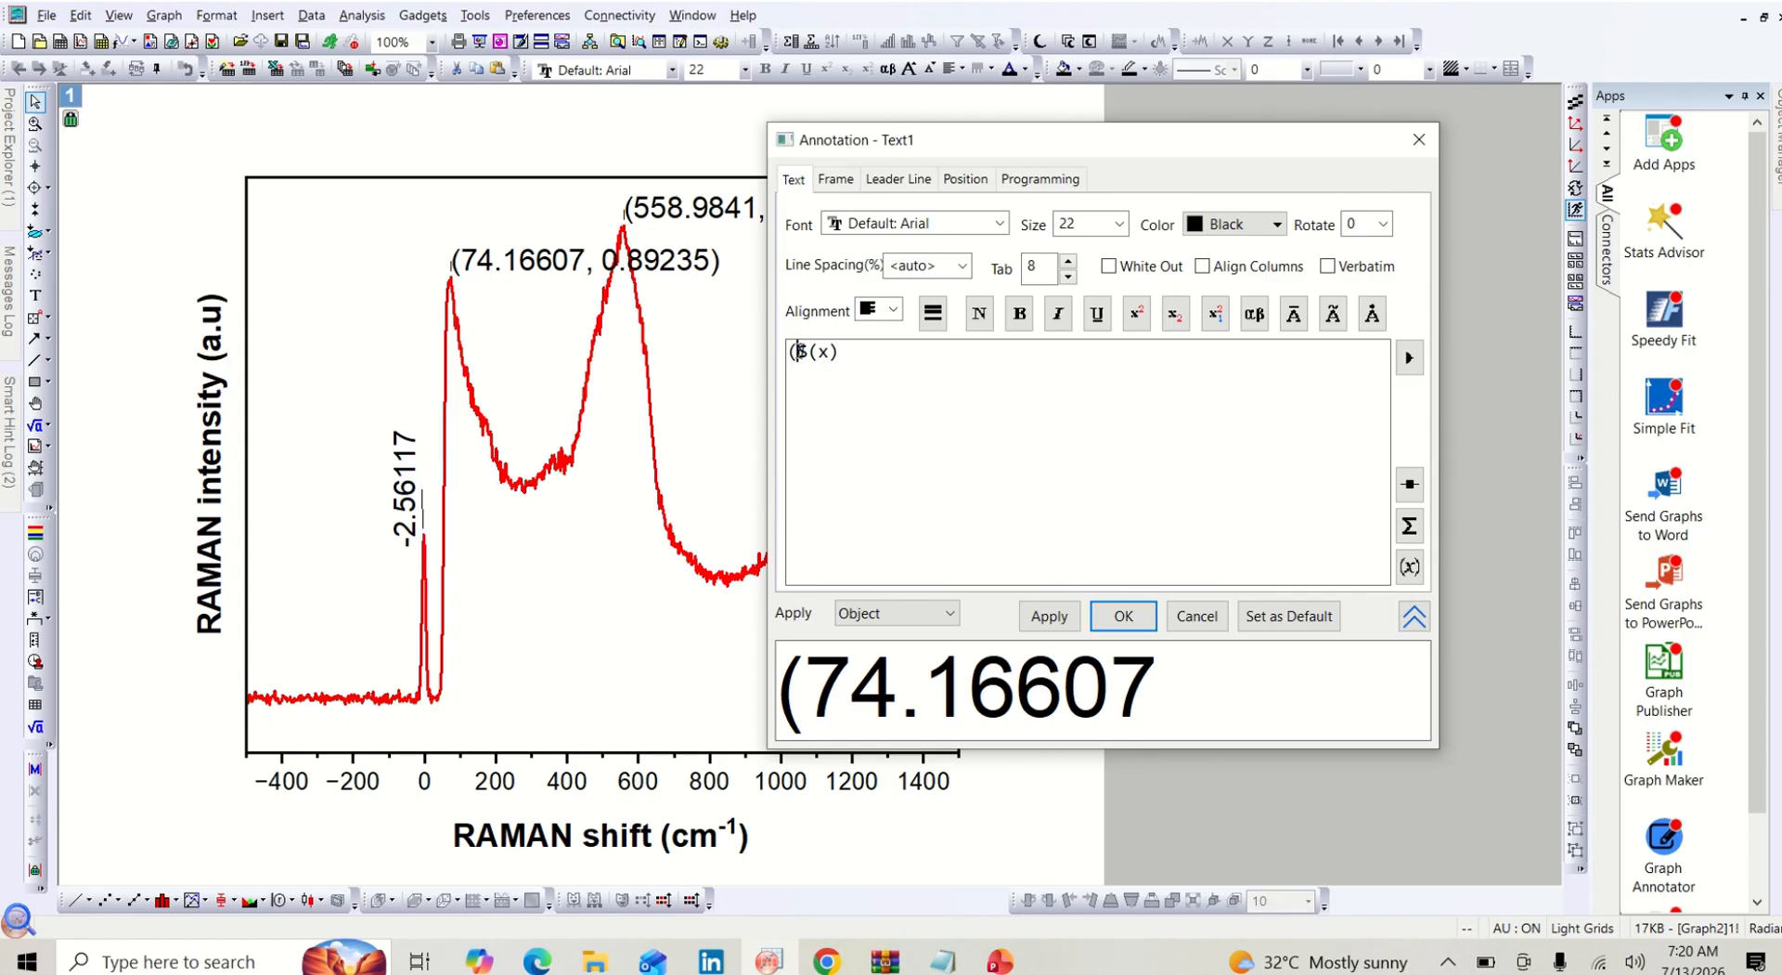
key(BackSpace)
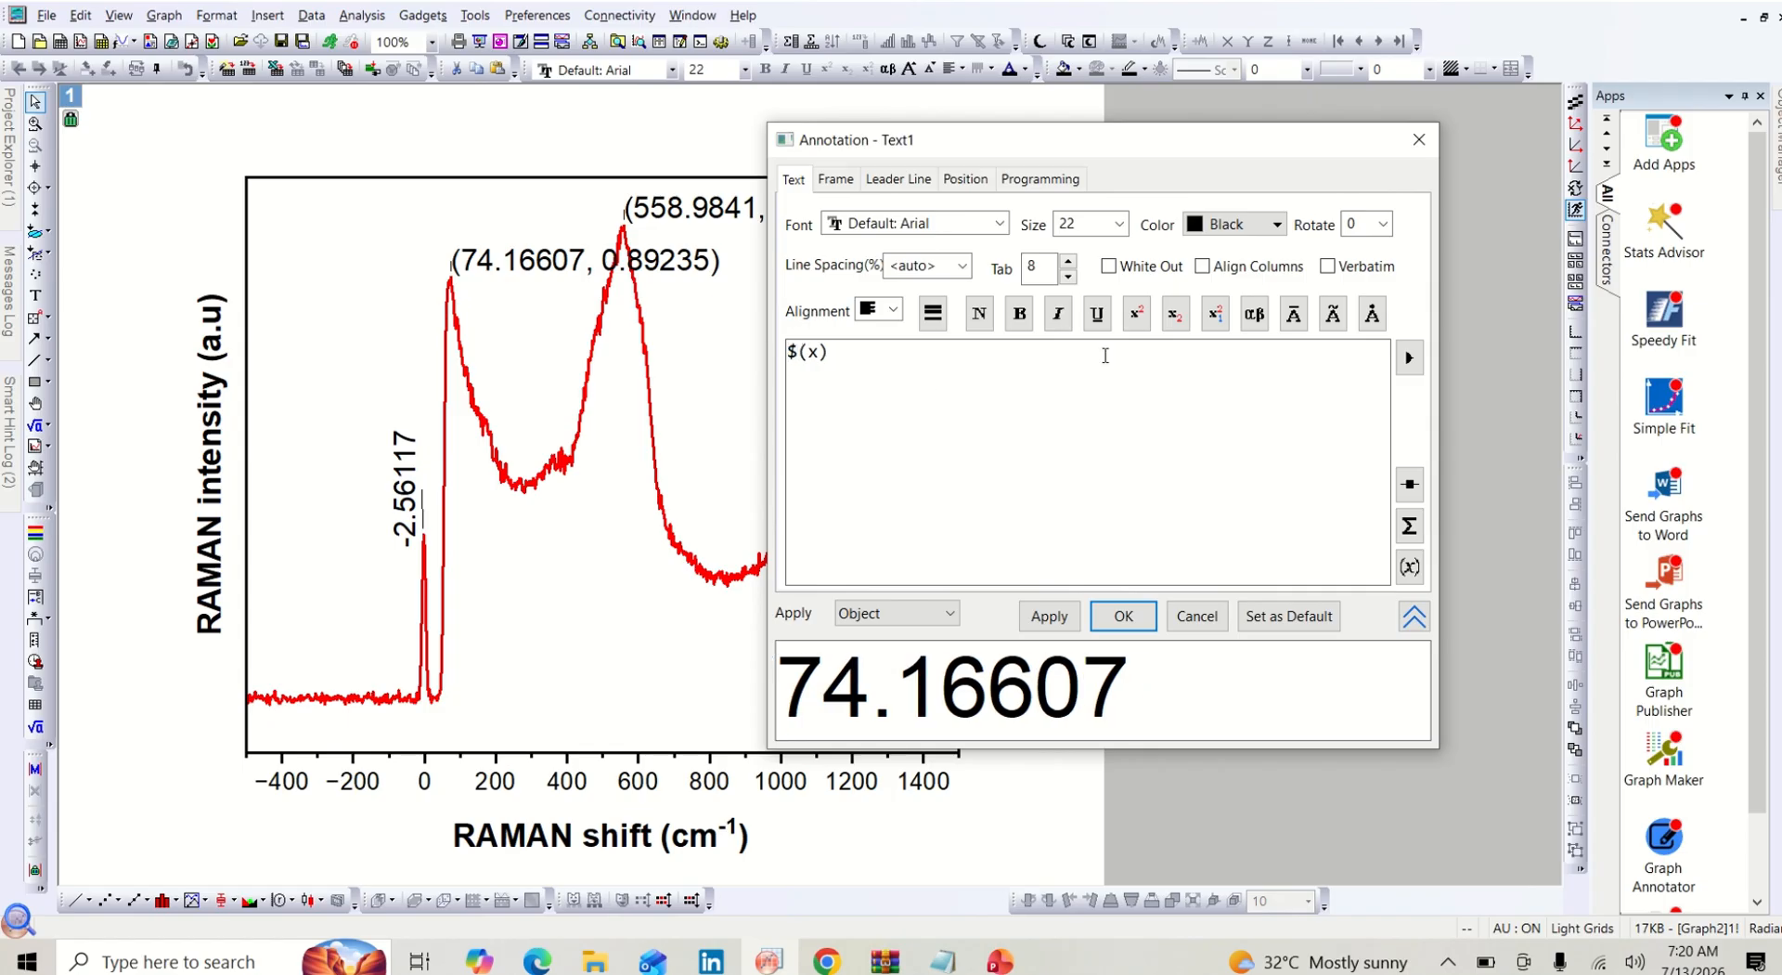
Rotate the x-value label of the peak near 74 by 90 degrees and move it up, clear of the curve to the peak's right
click(1383, 225)
click(1366, 287)
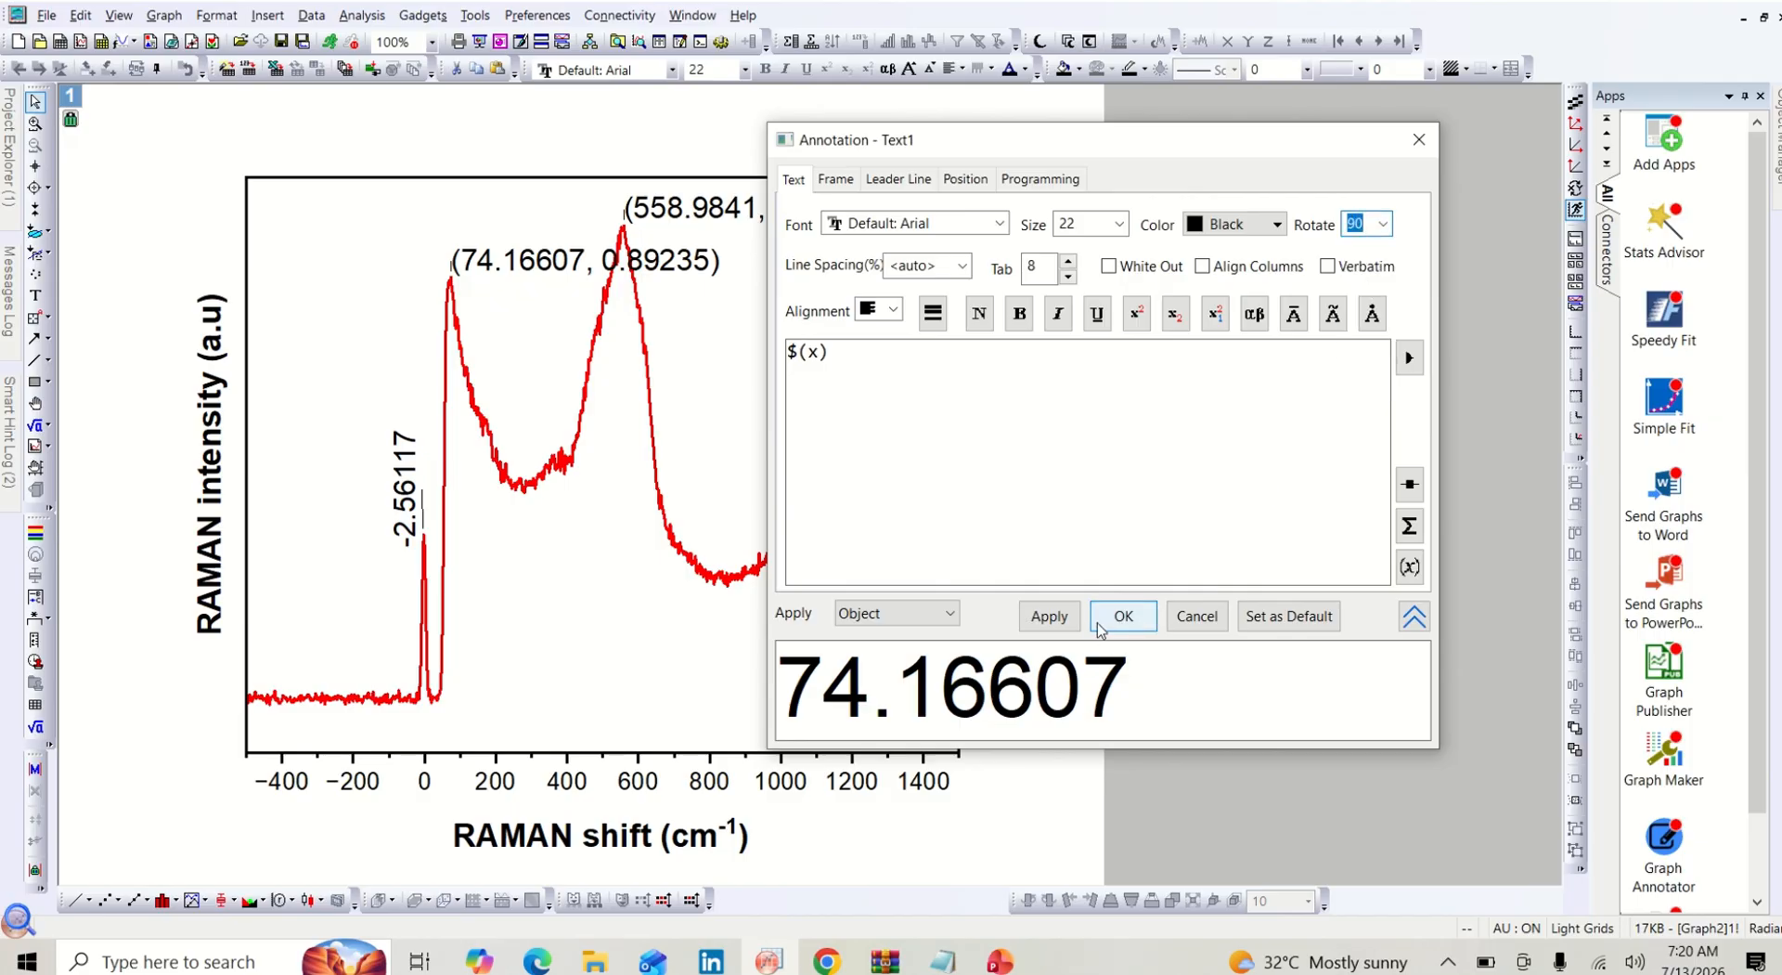
click(1121, 617)
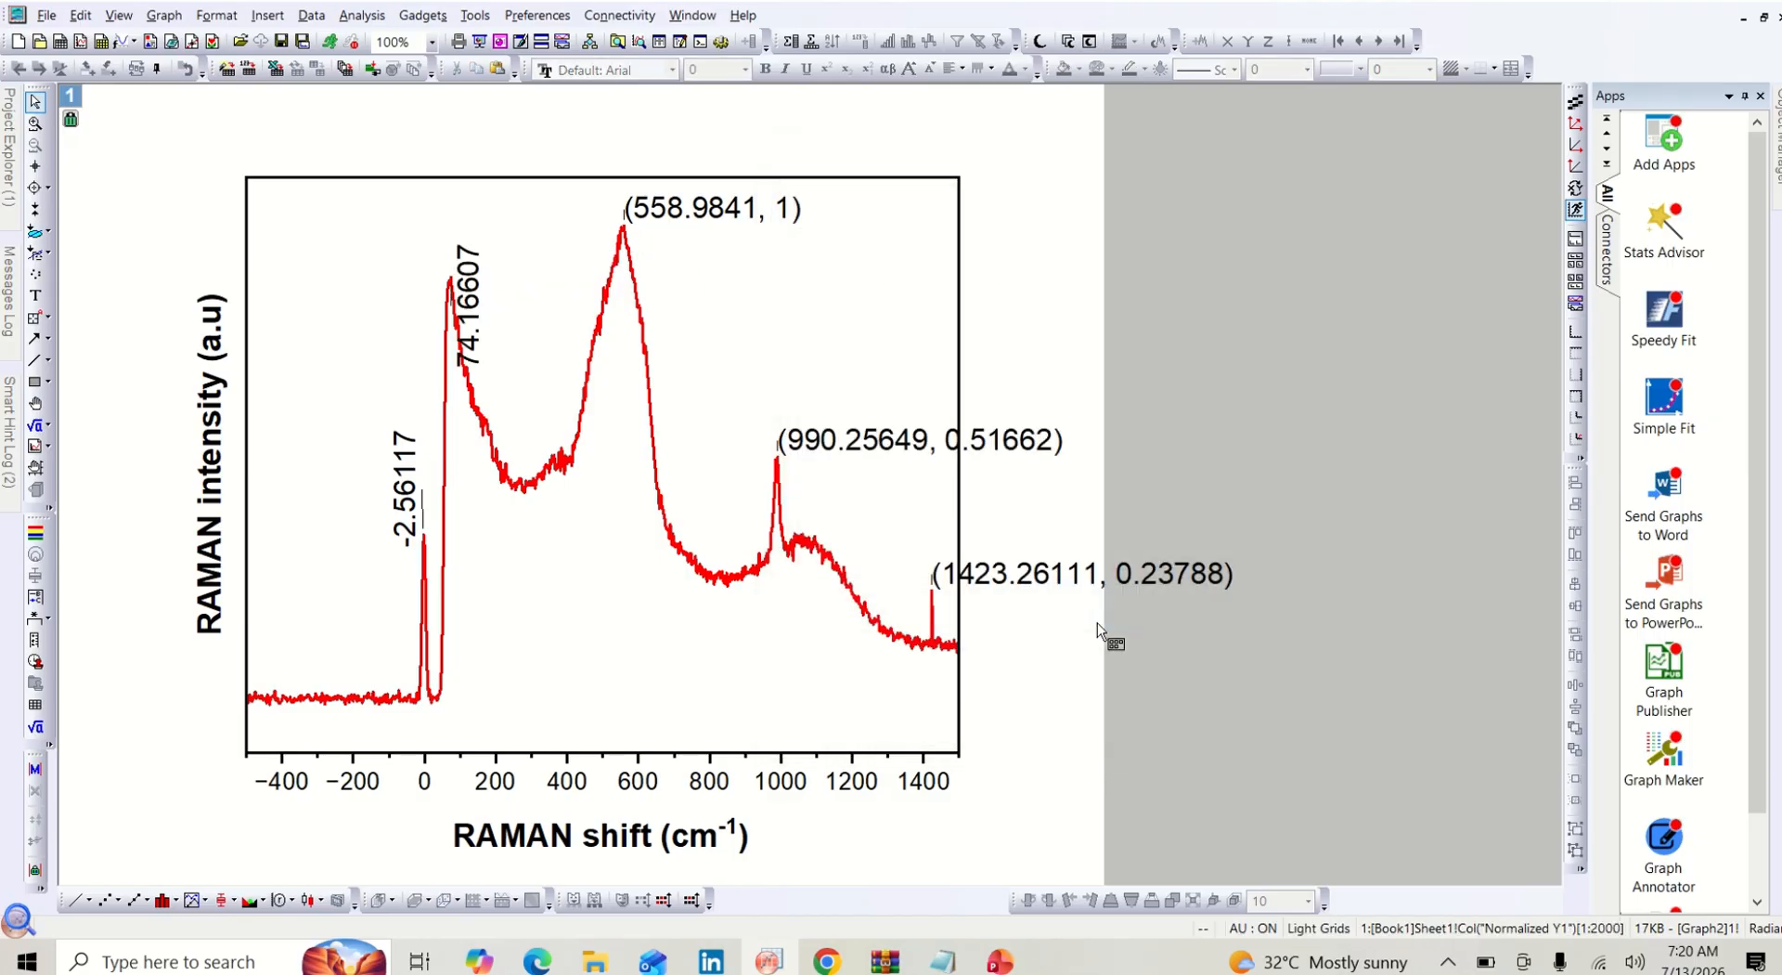
click(478, 311)
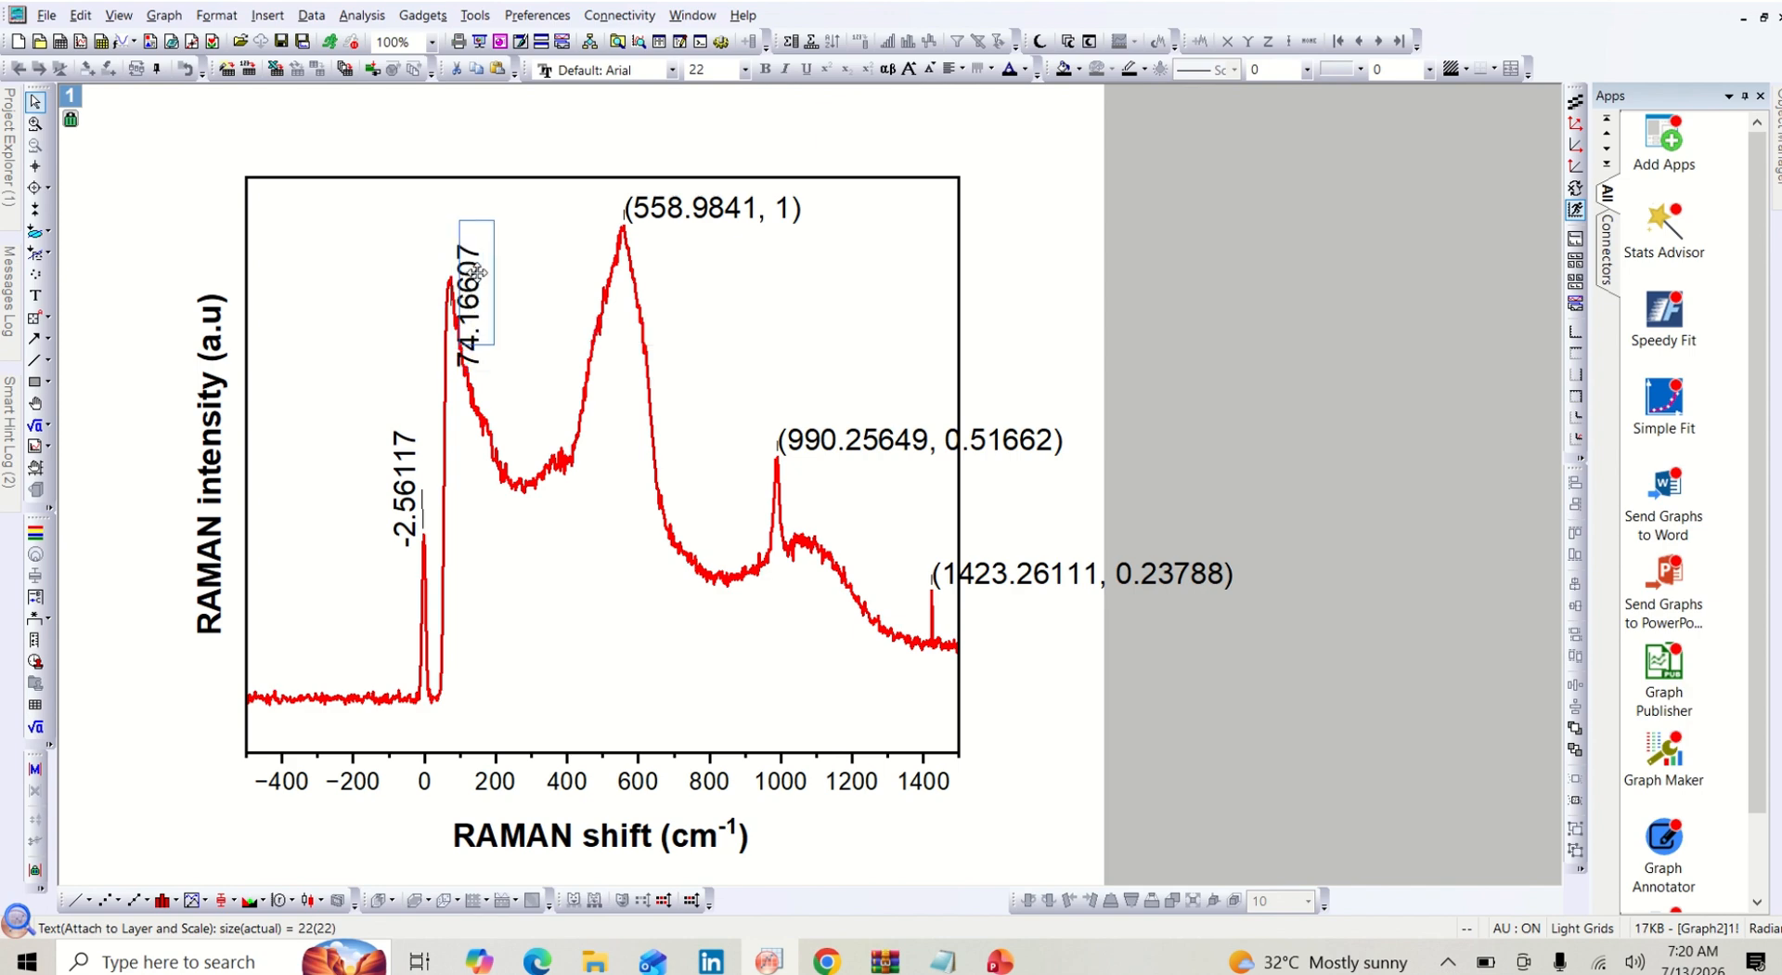
drag(478, 272, 480, 270)
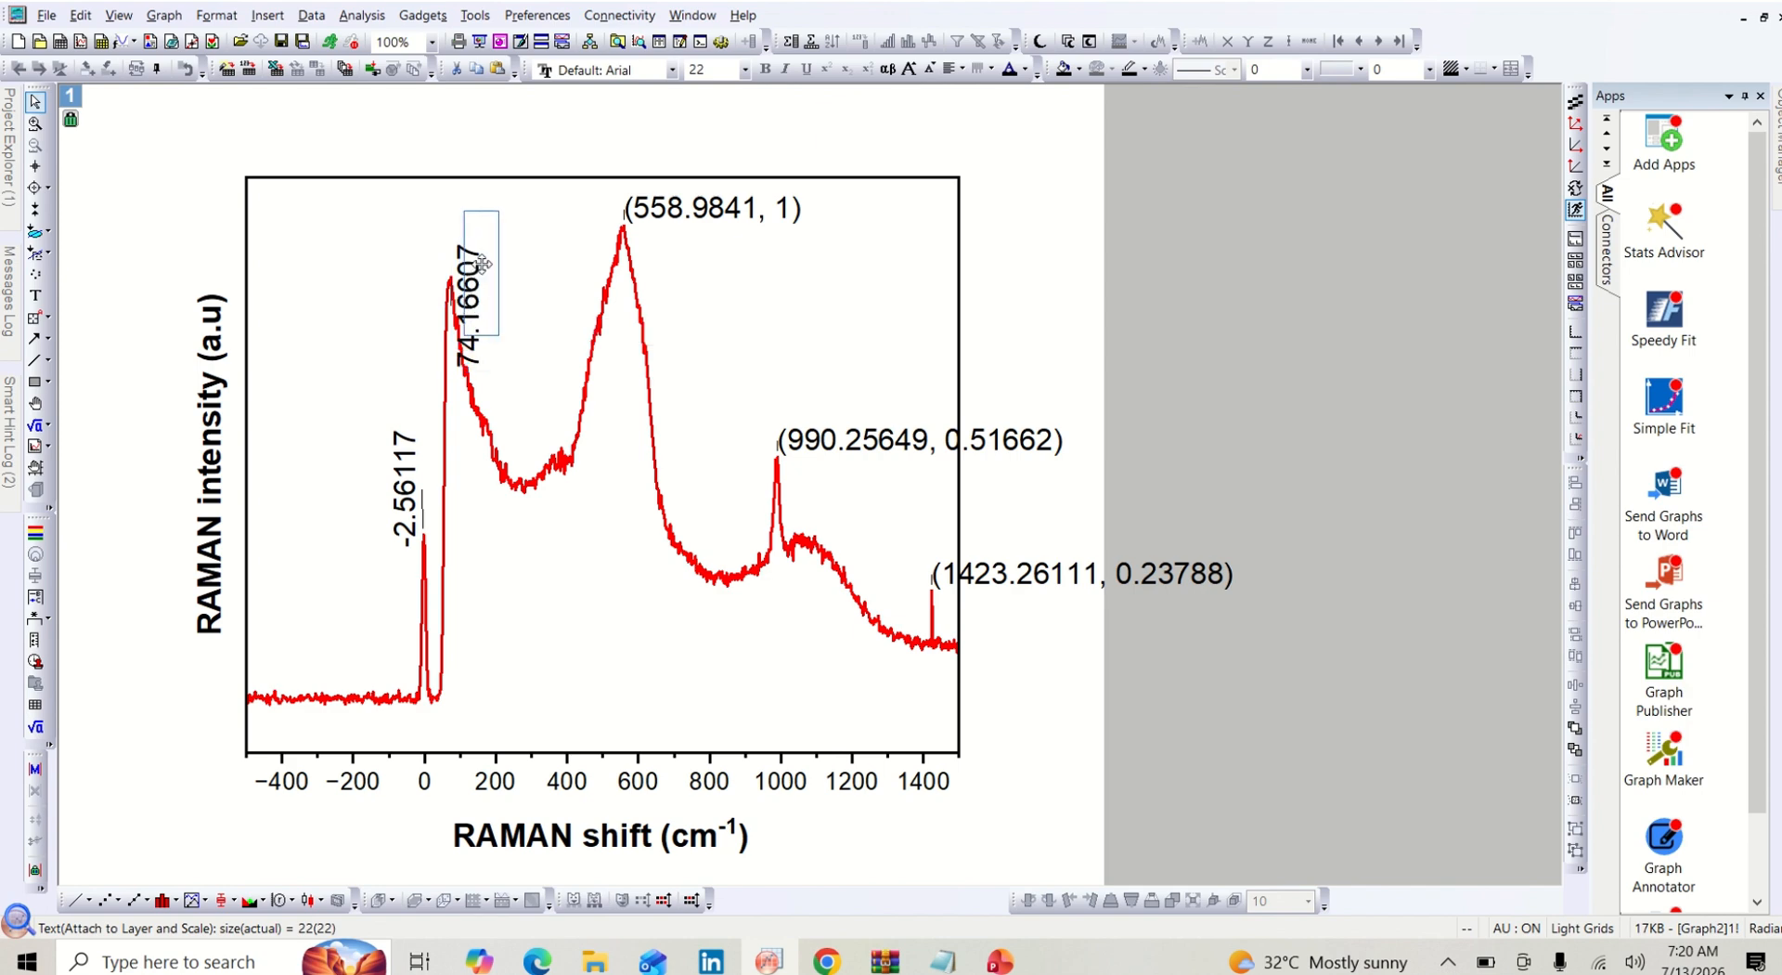
click(551, 275)
Reduce the coordinate label of the tallest peak, near 559, to its x value only, using the text $(x)
click(661, 216)
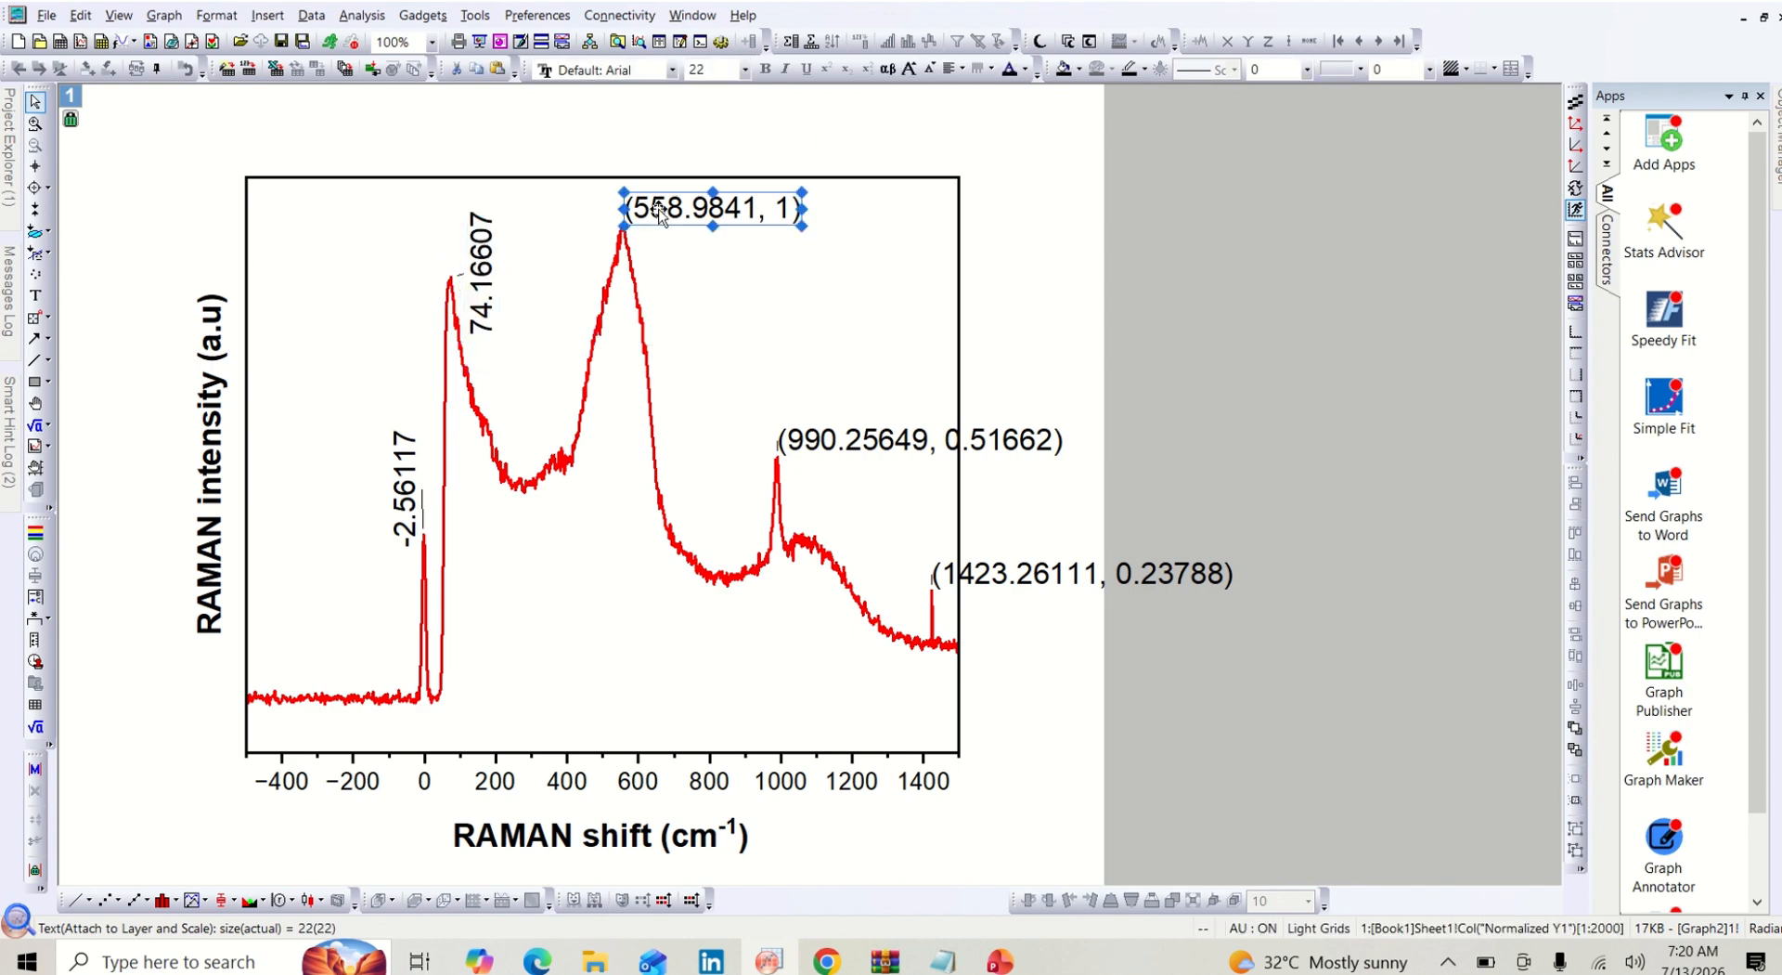
right_click(660, 214)
click(751, 471)
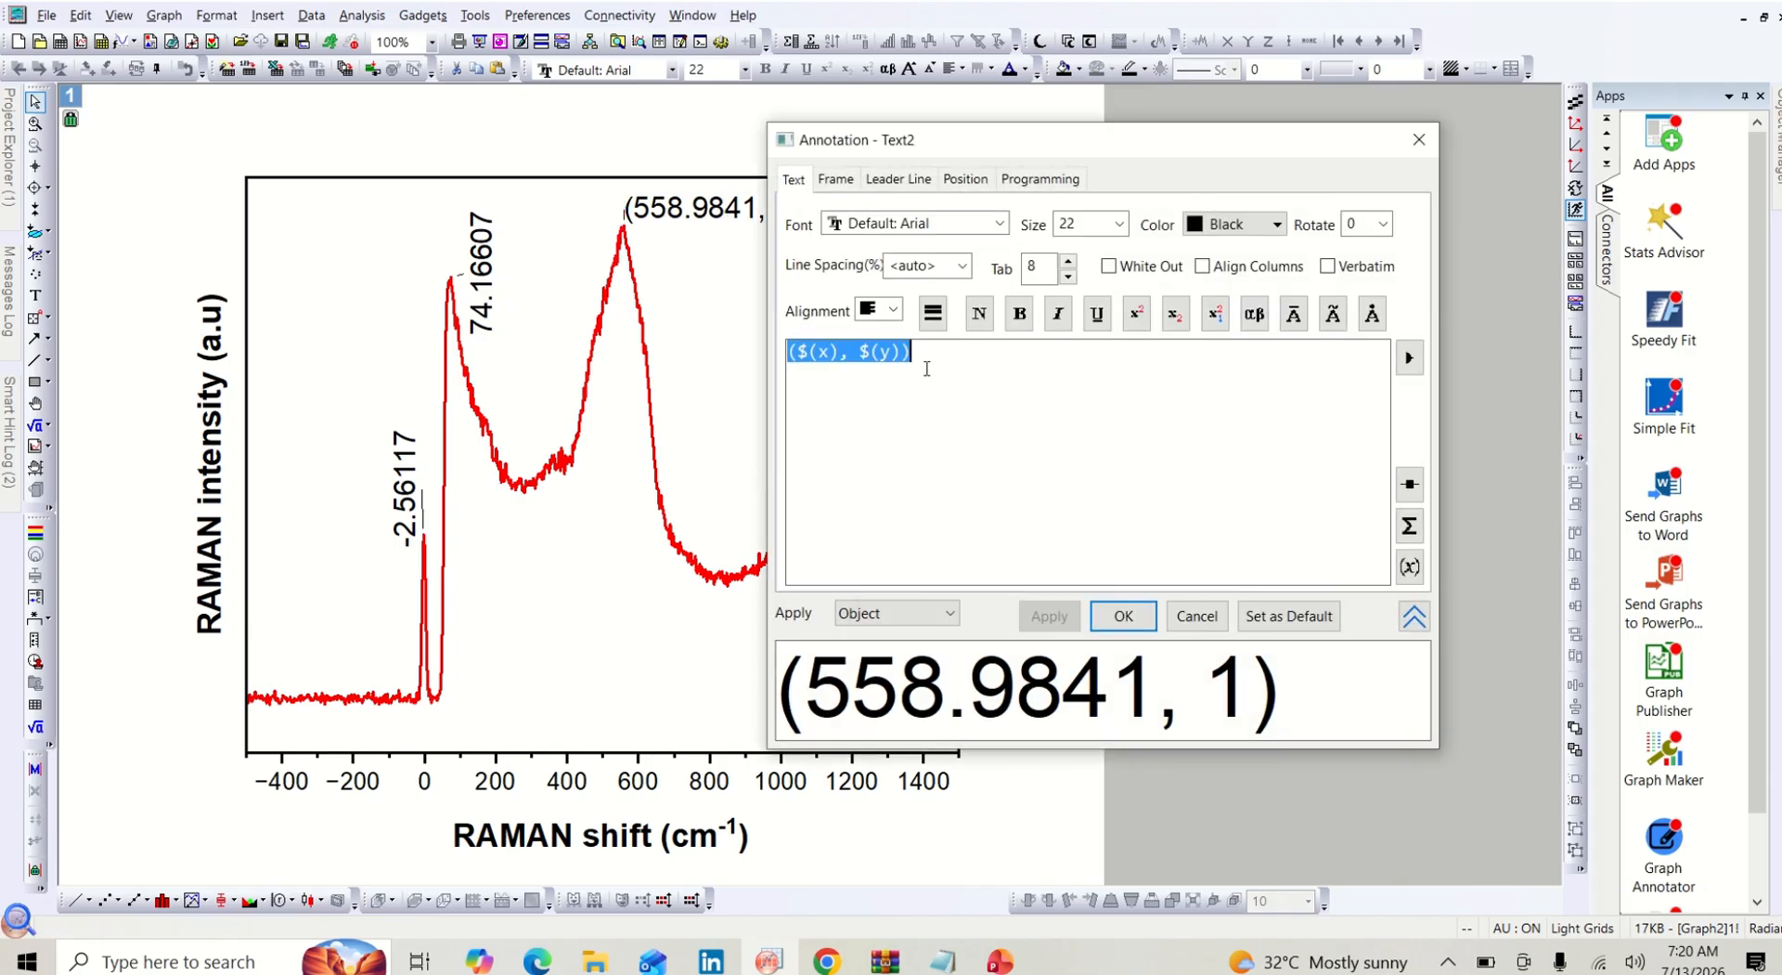
drag(925, 355, 841, 357)
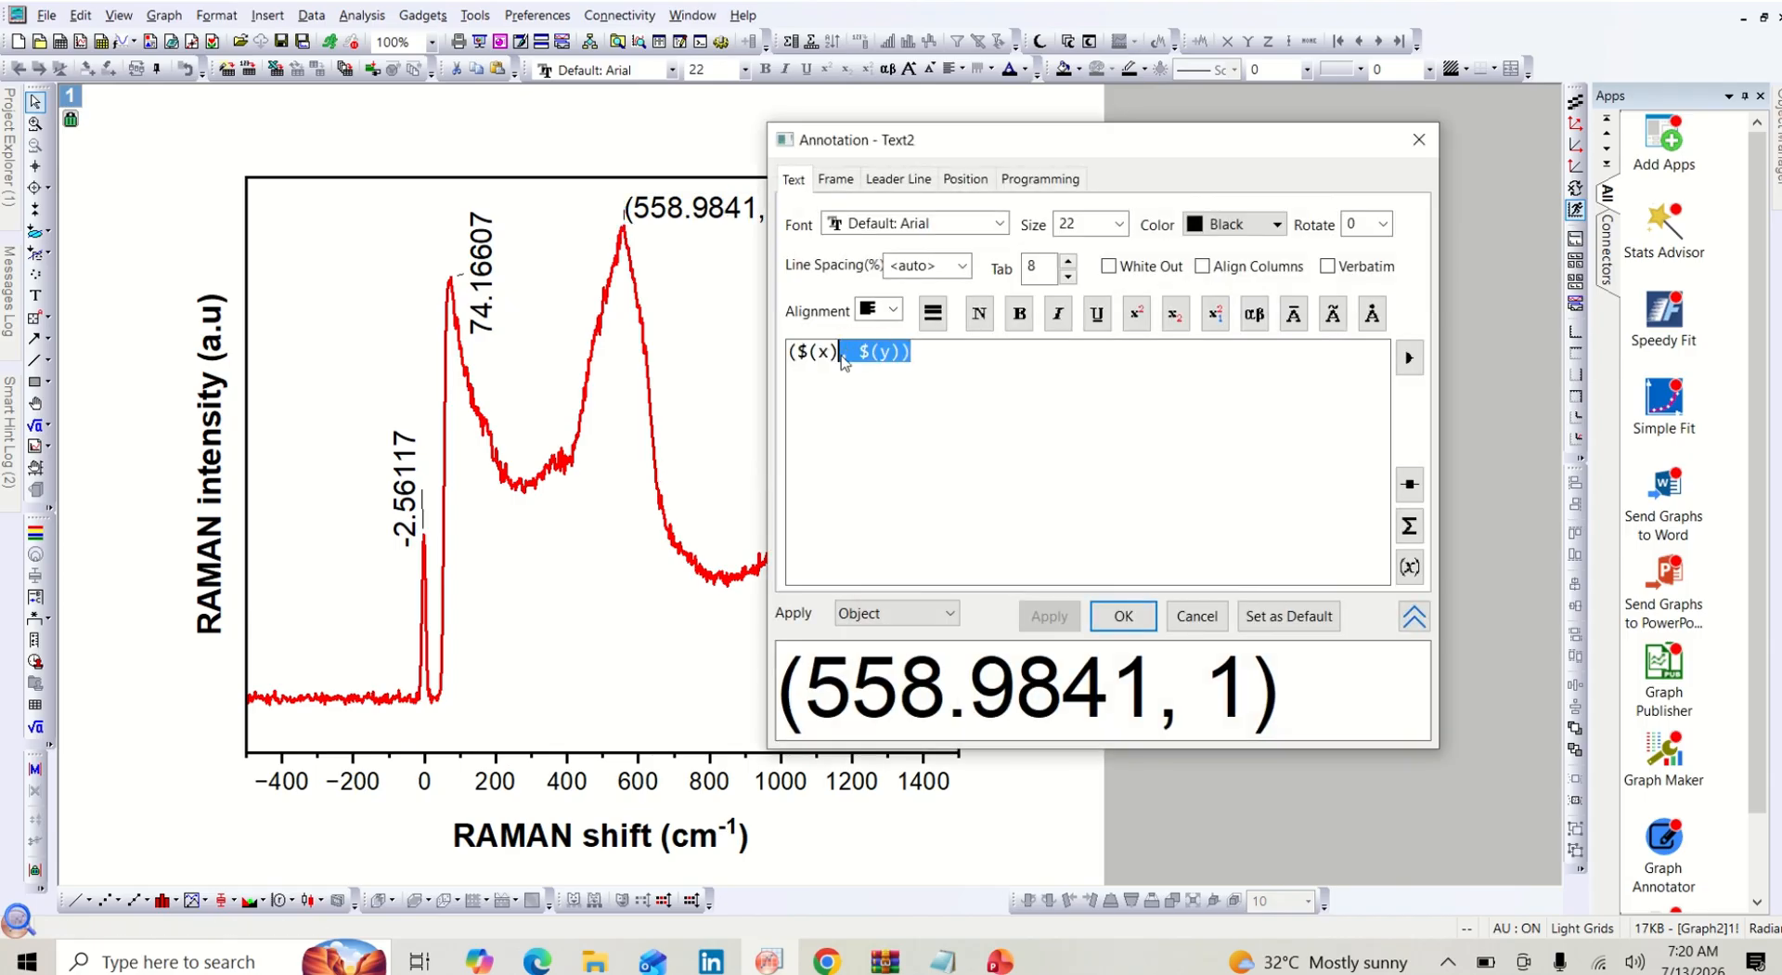
key(BackSpace)
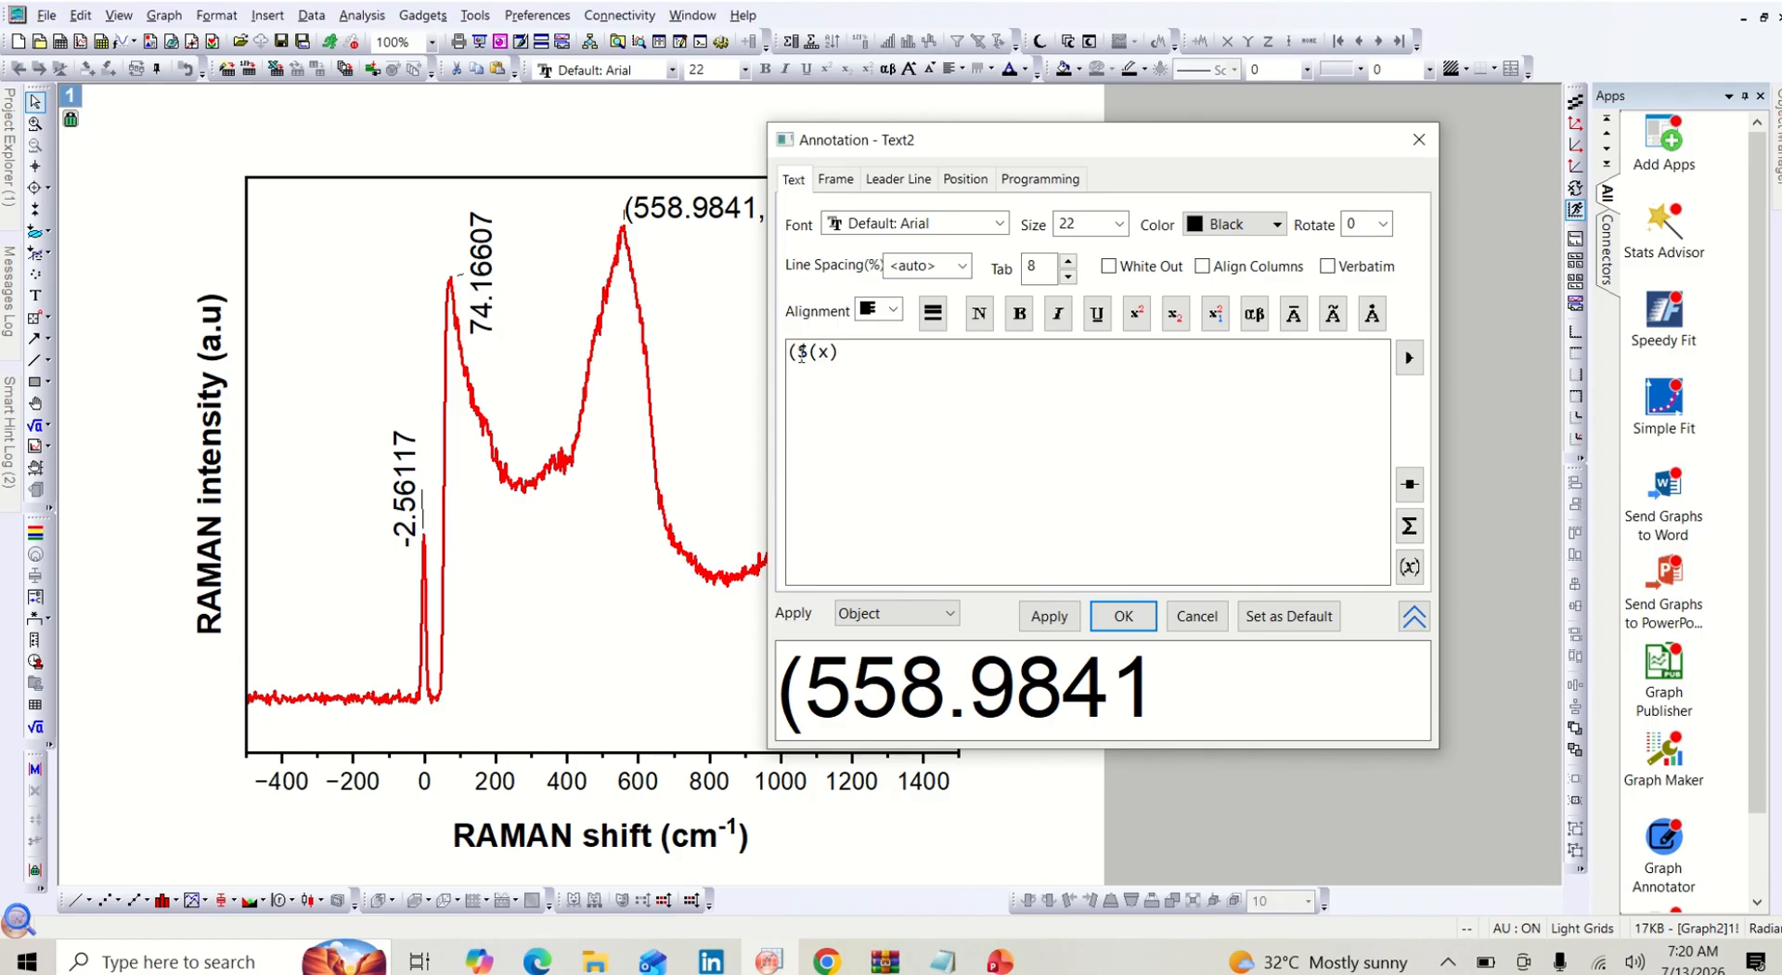
key(BackSpace)
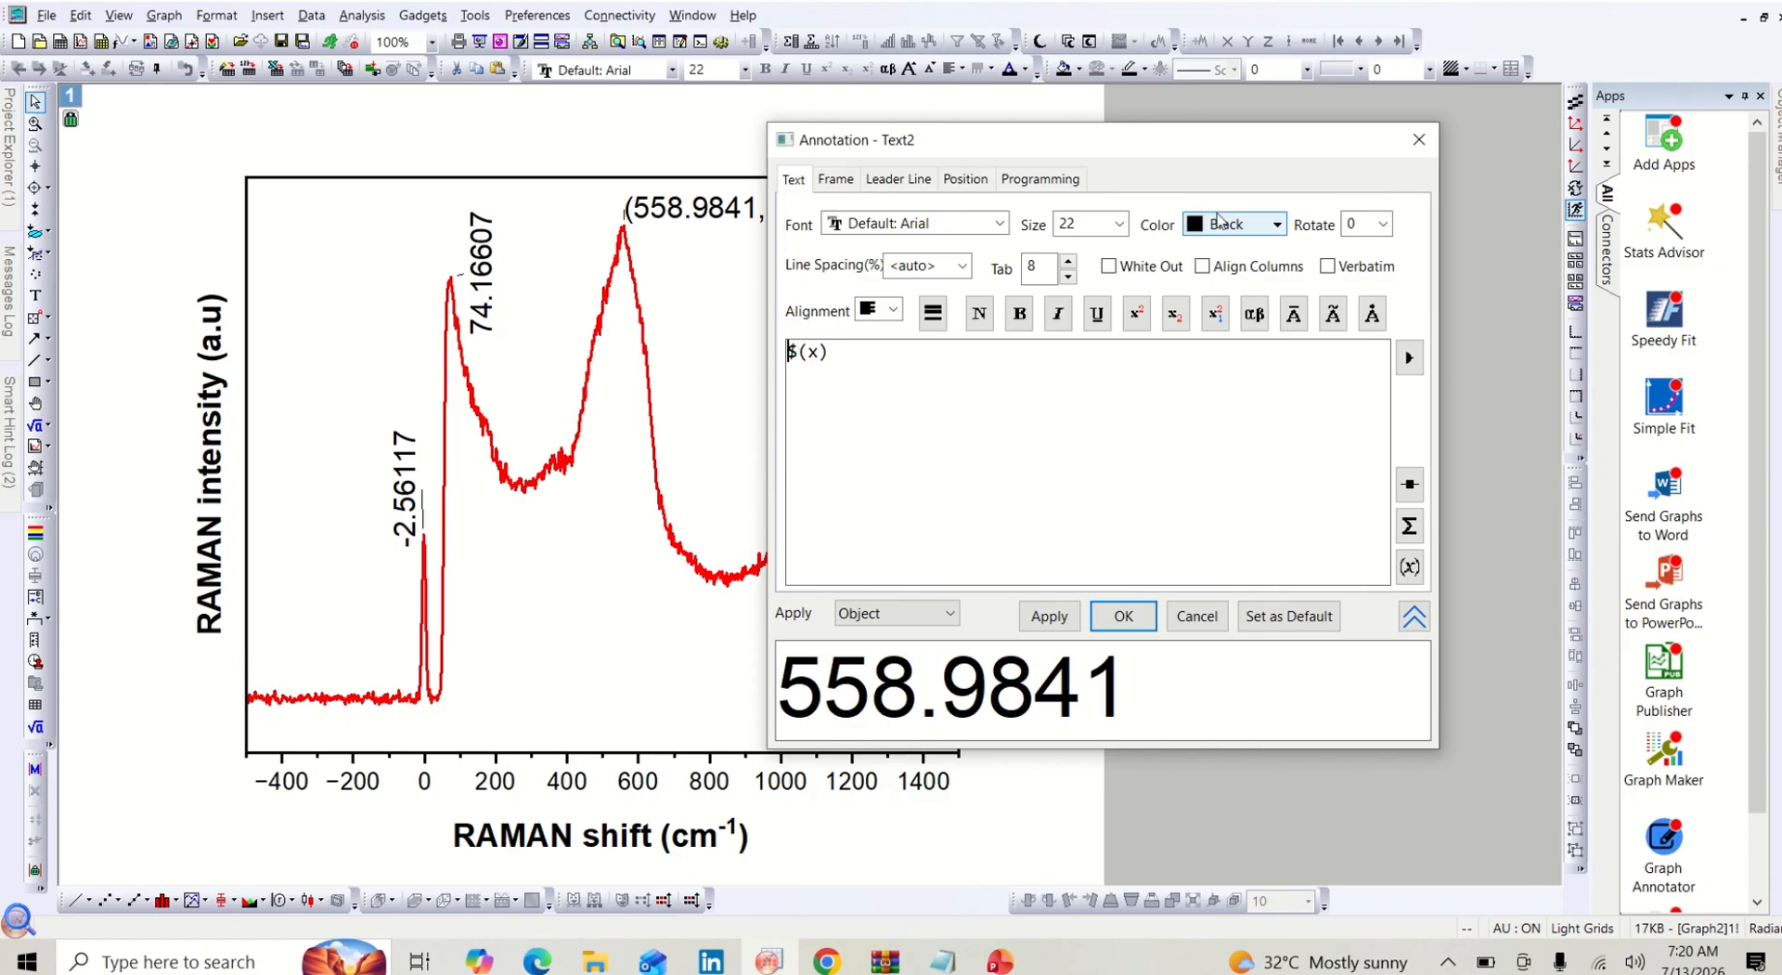
Rotate the x-value label of the tallest peak, near 559, by 90 degrees and move it clear of the curve to the peak's right
click(1383, 226)
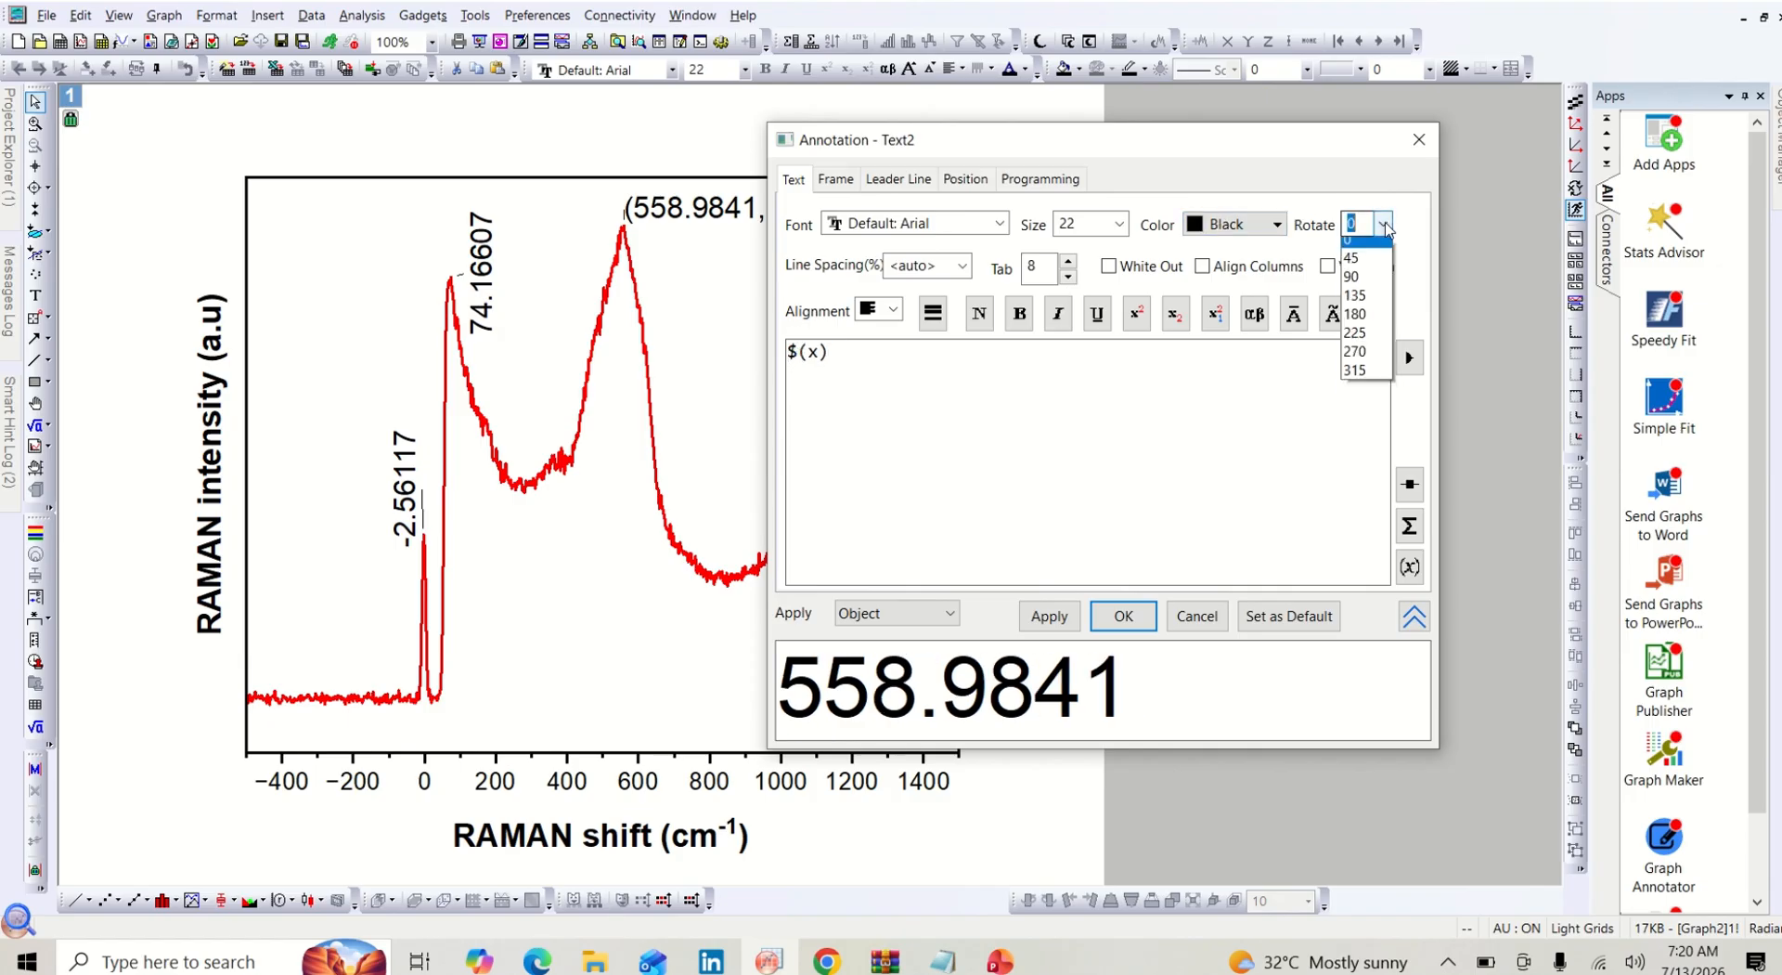
click(1377, 286)
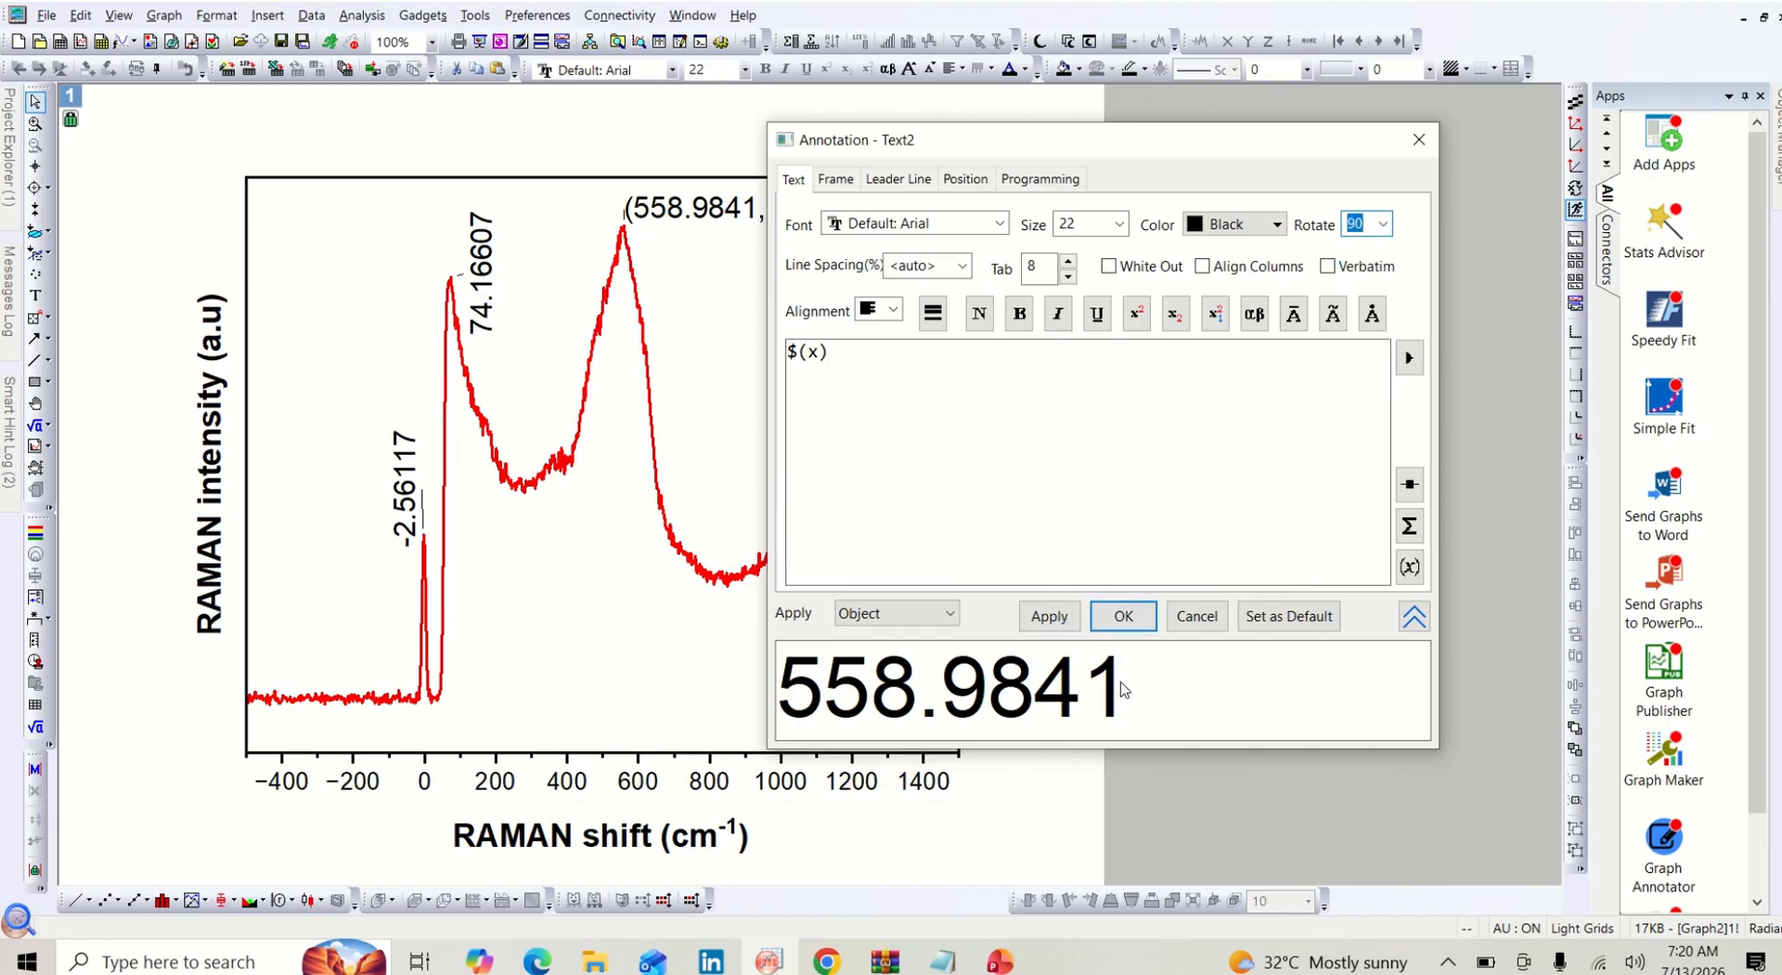
click(1064, 615)
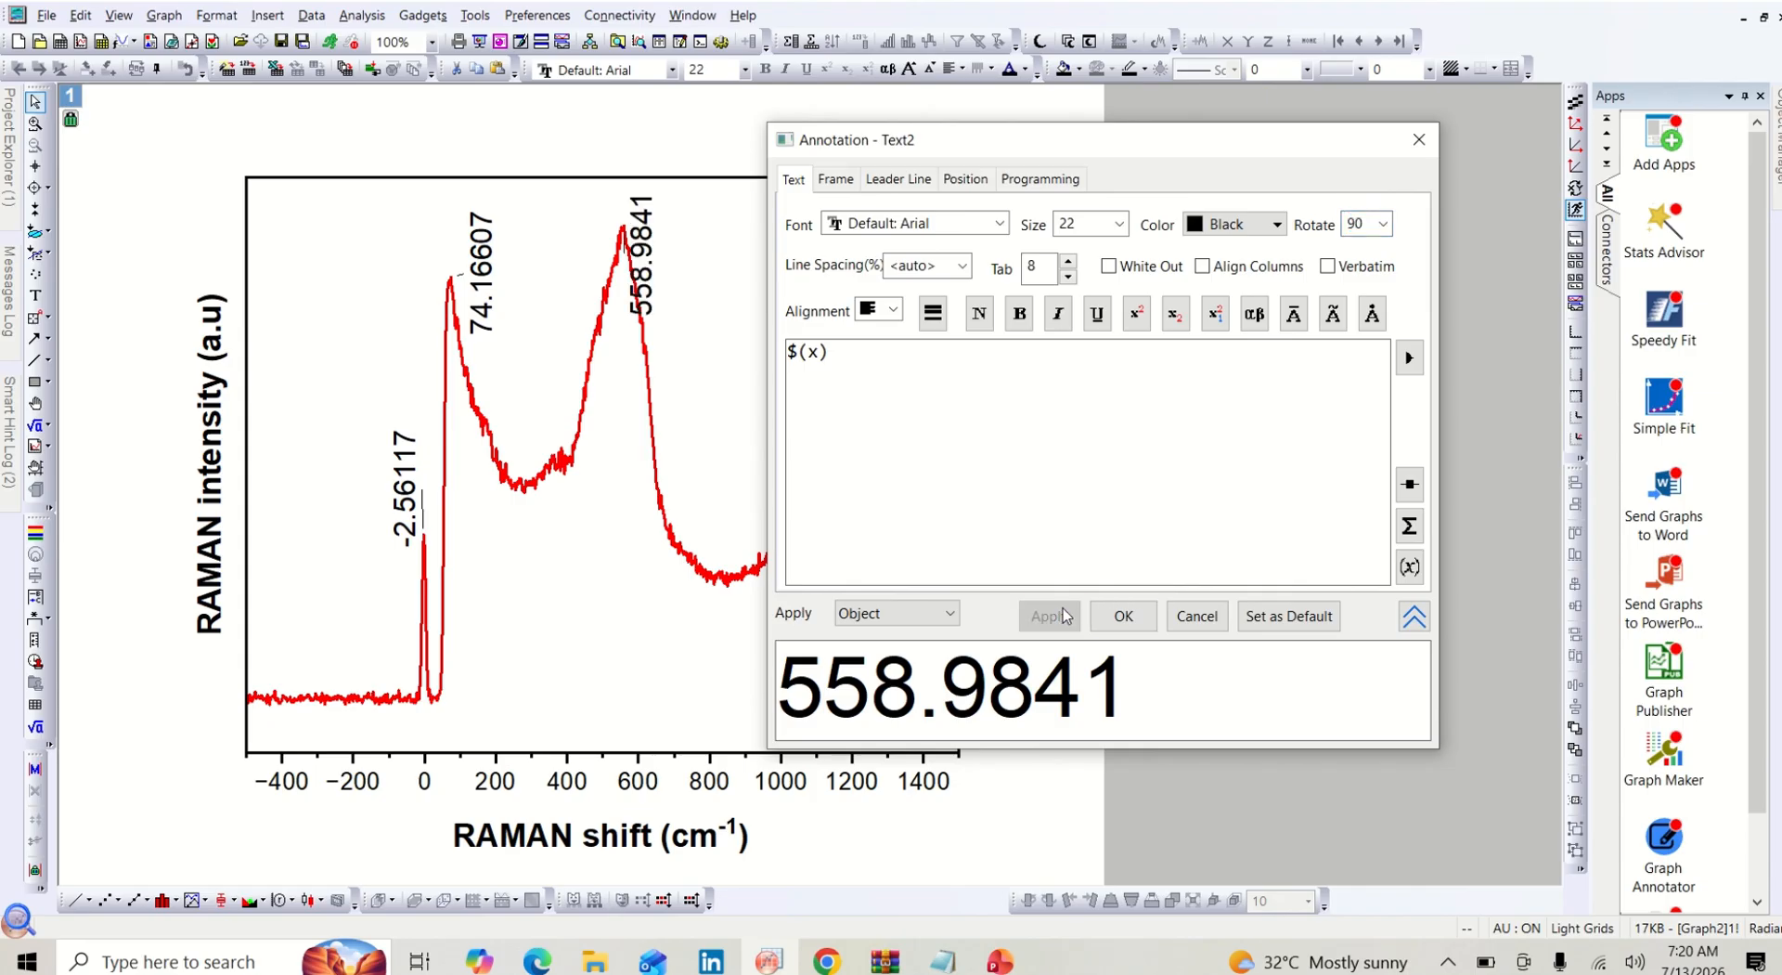
click(1123, 616)
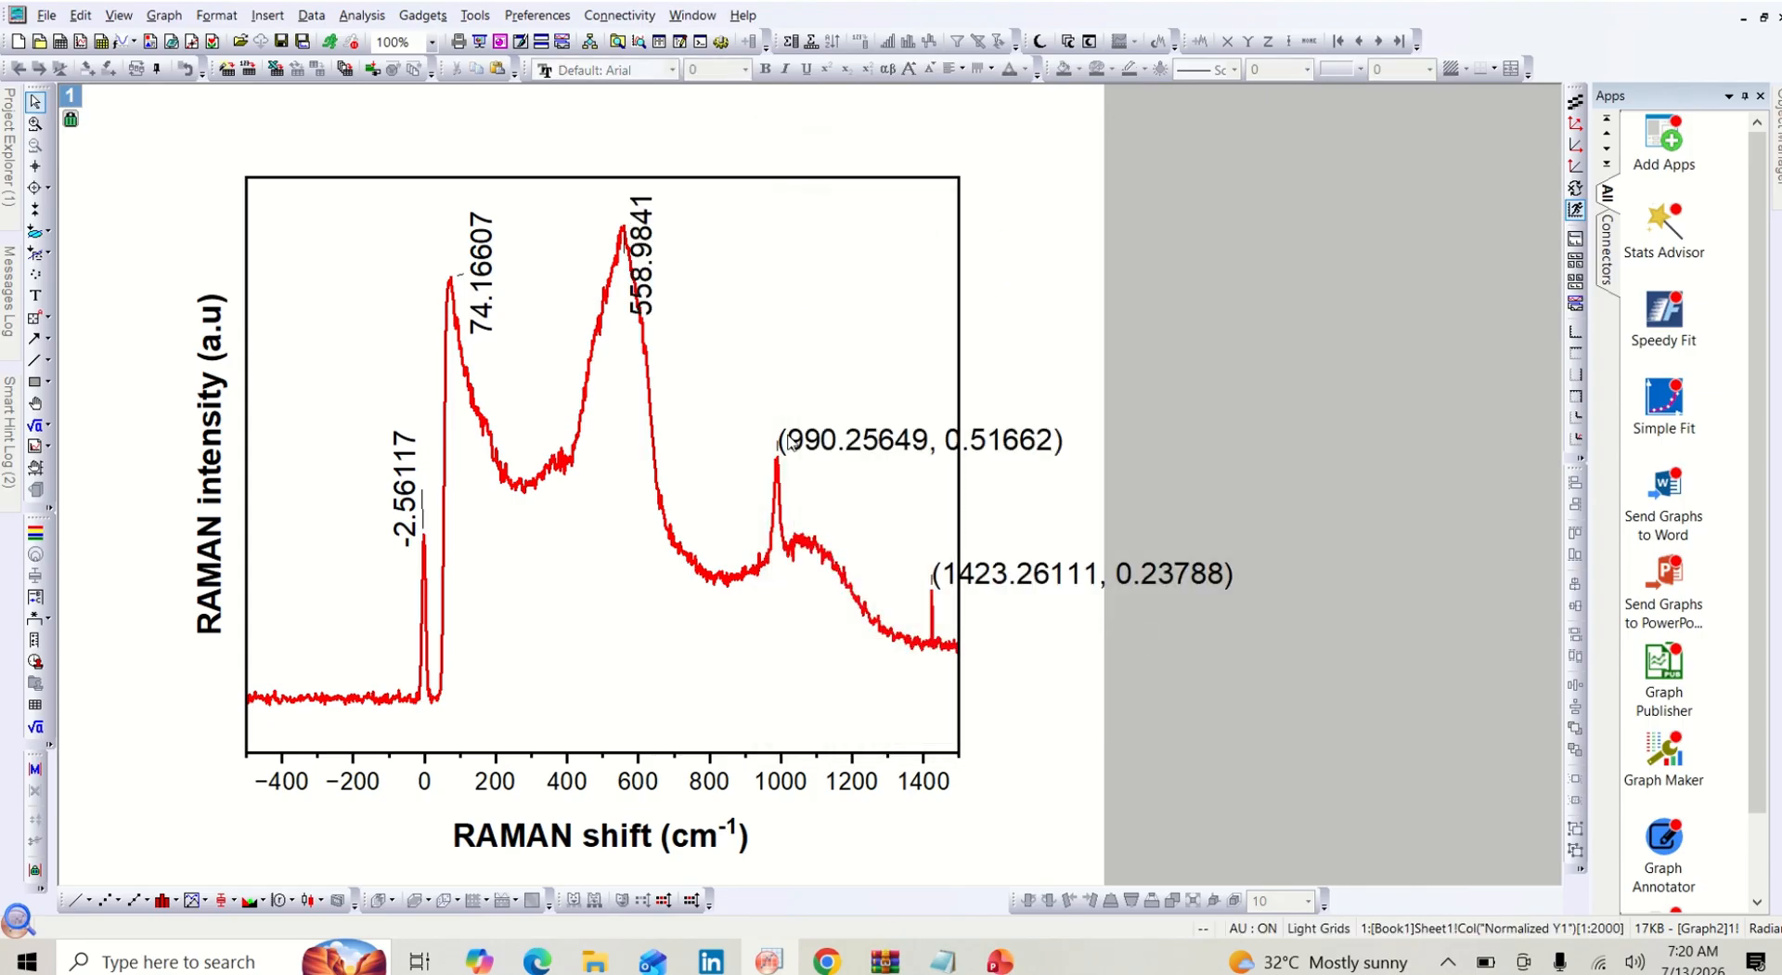
click(647, 275)
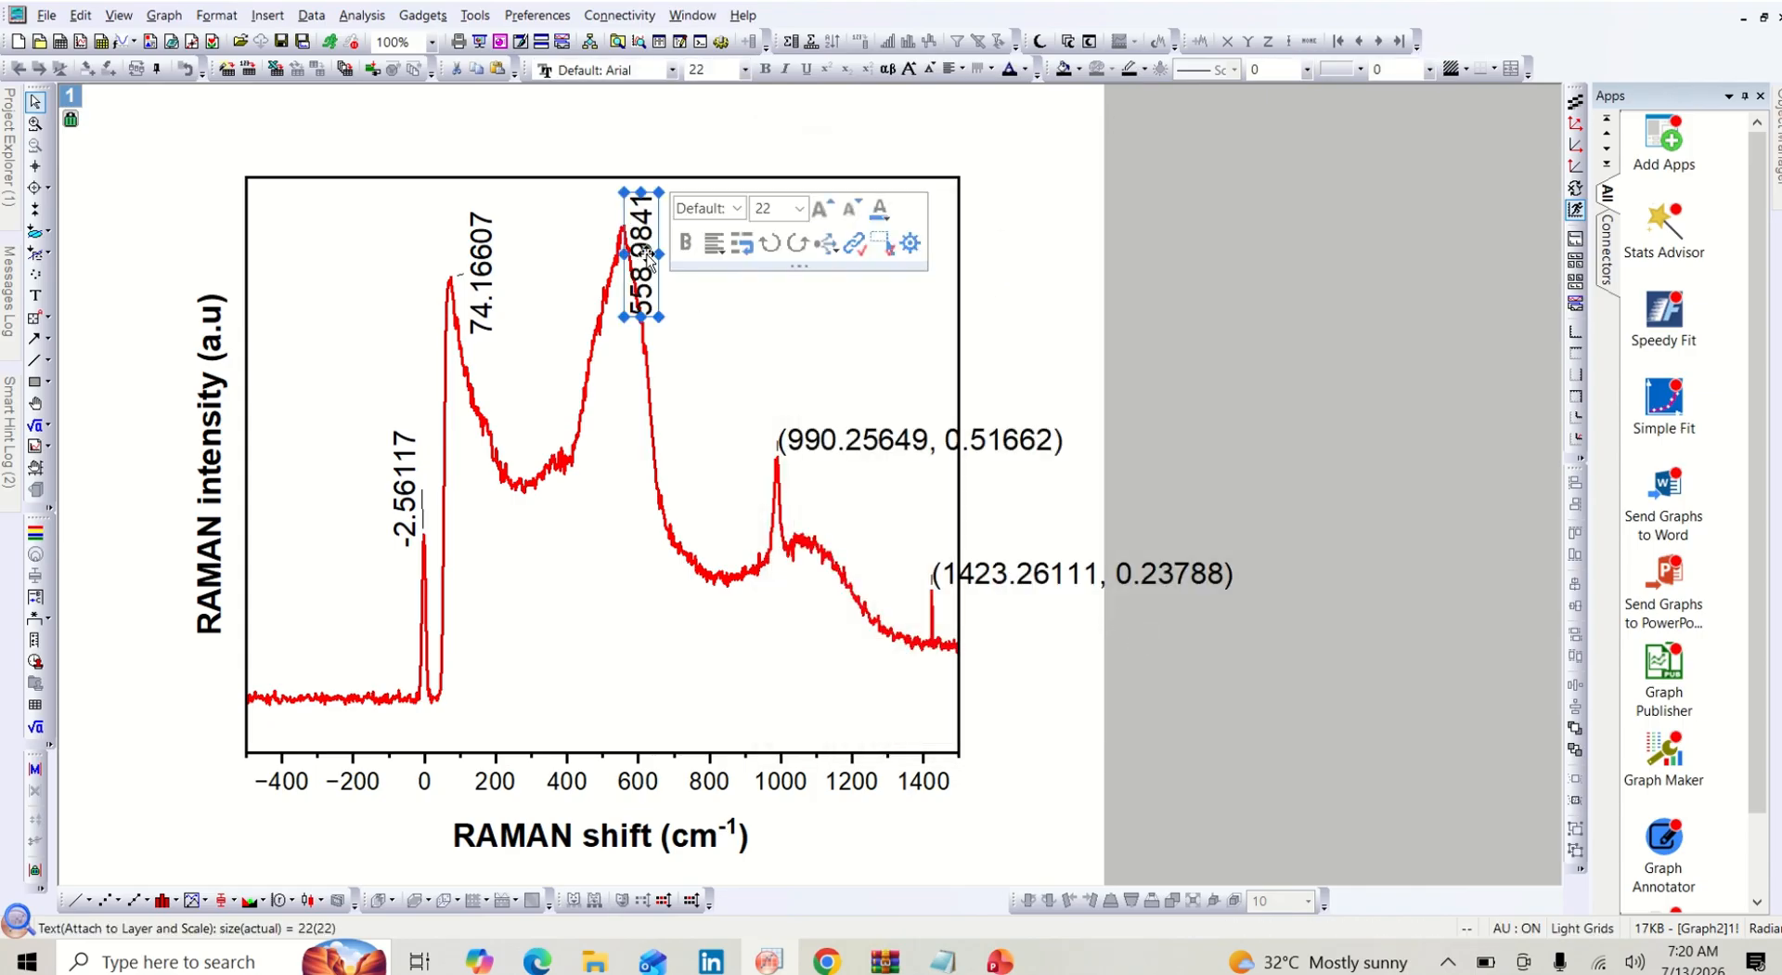
drag(669, 251, 670, 251)
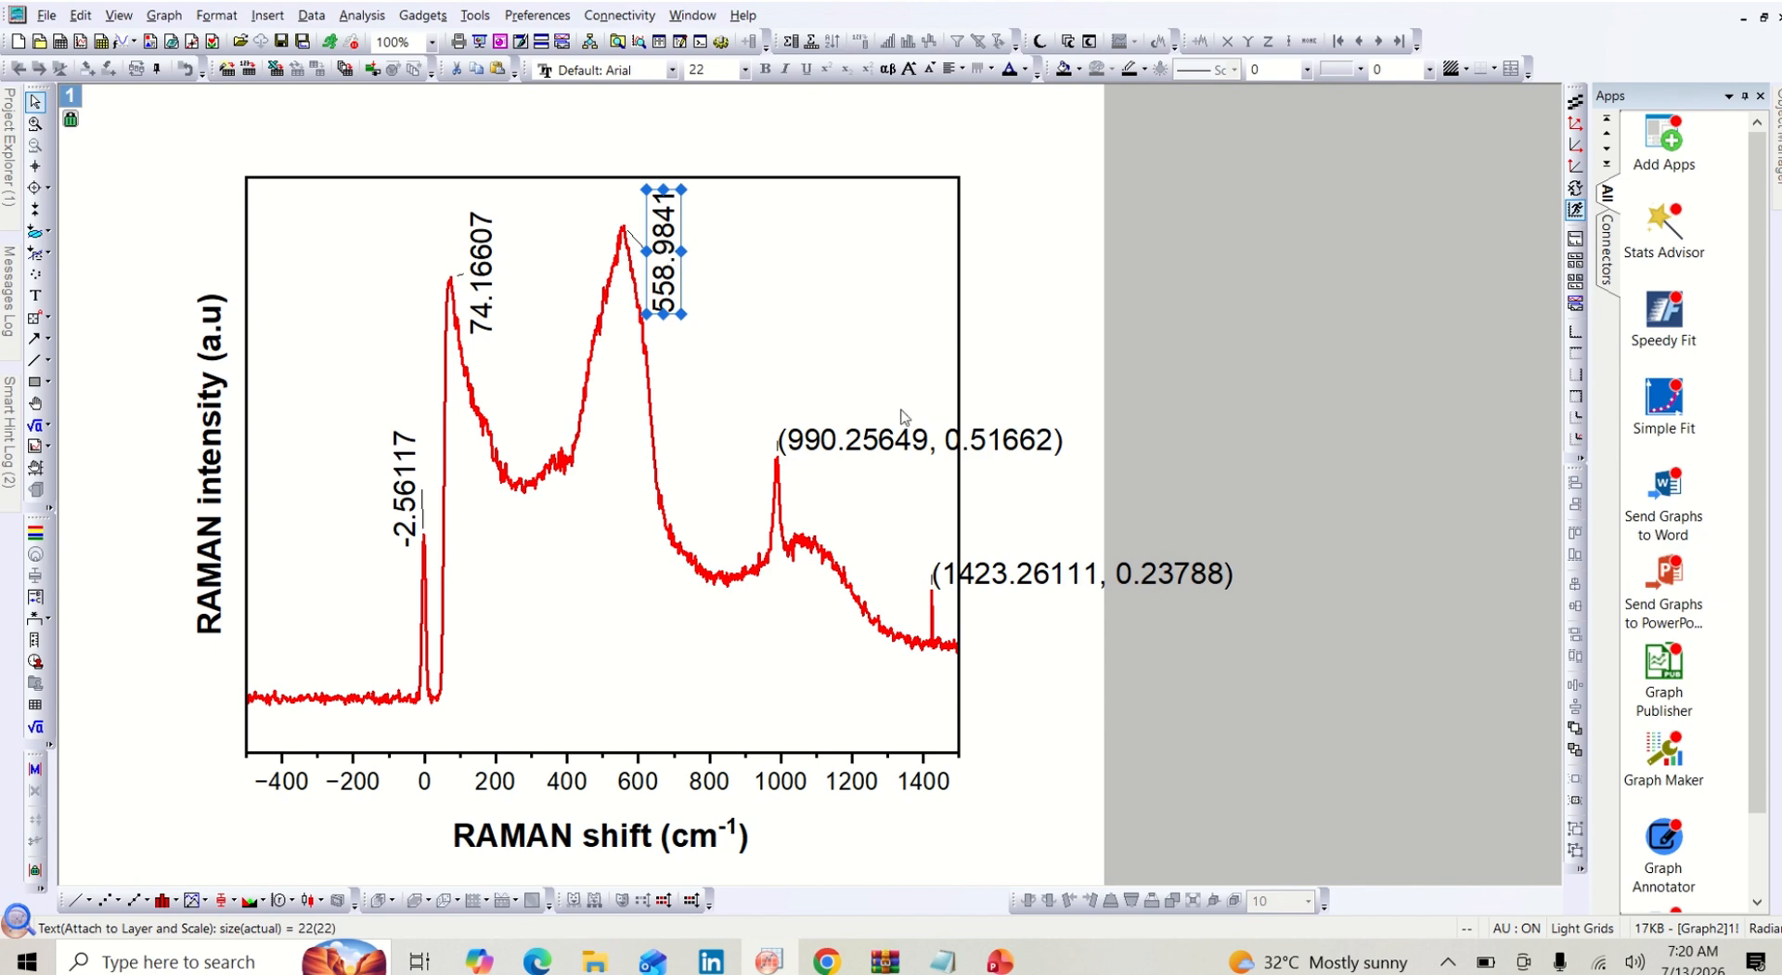
Reduce the coordinate label of the peak near 990 to its x value only, using the text $(x)
right_click(891, 451)
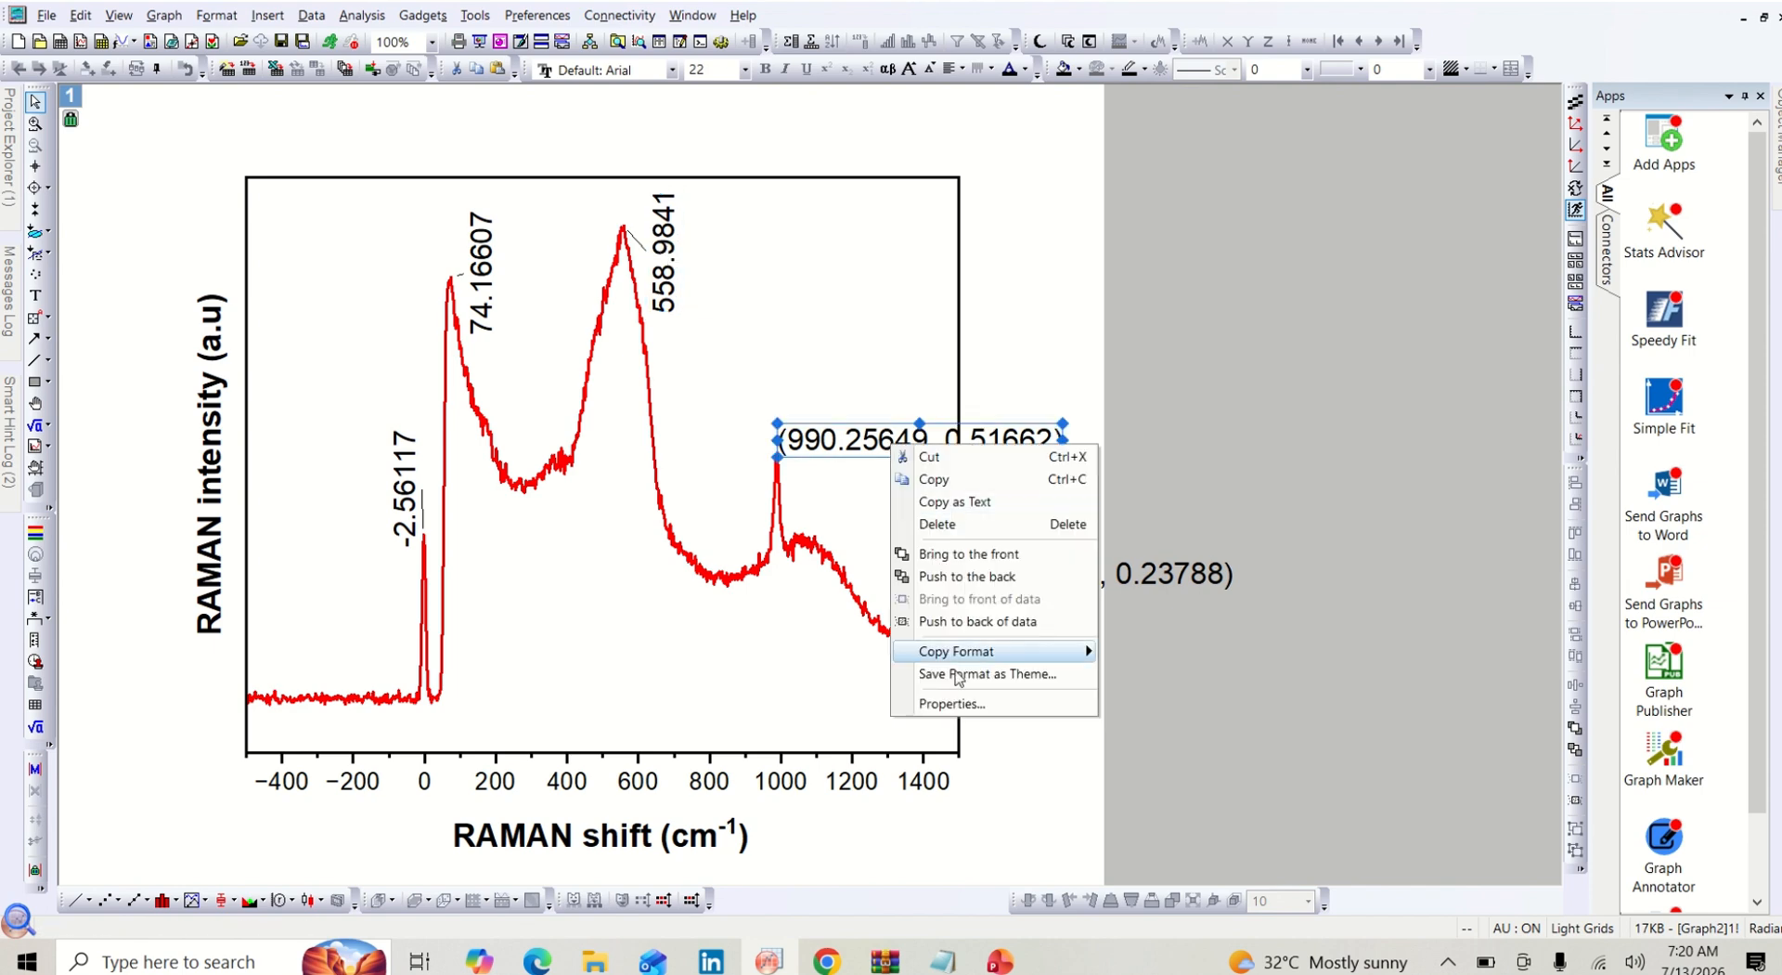
click(952, 703)
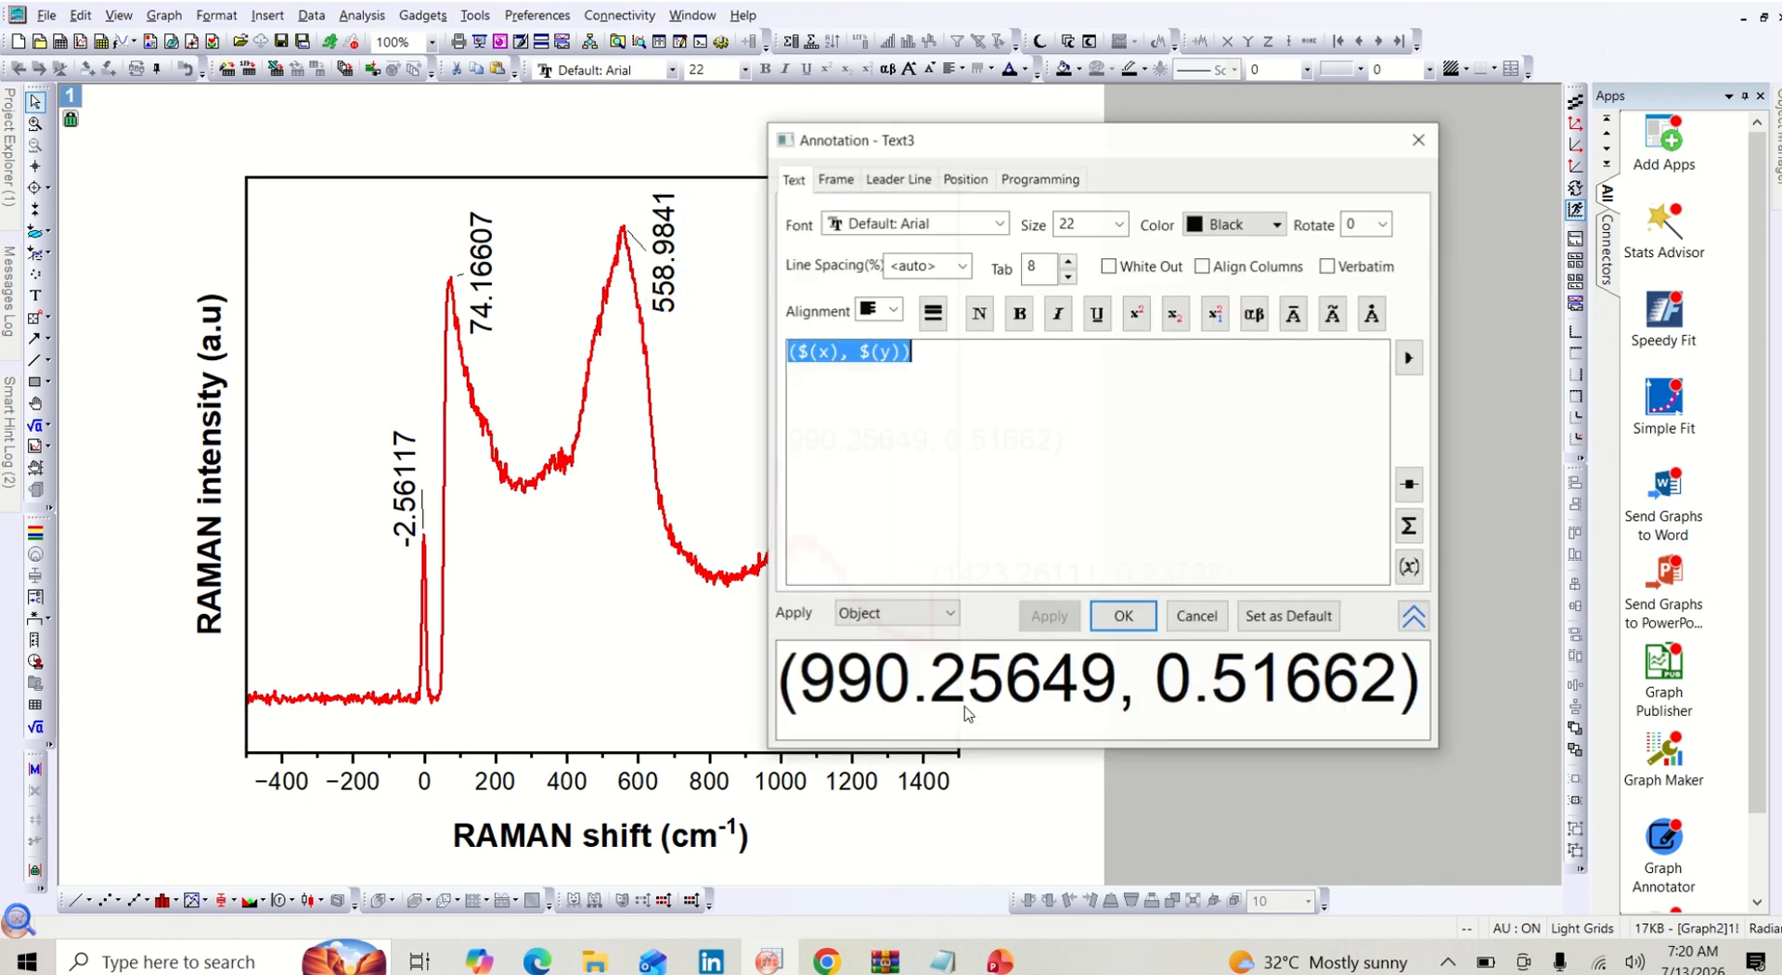
click(928, 357)
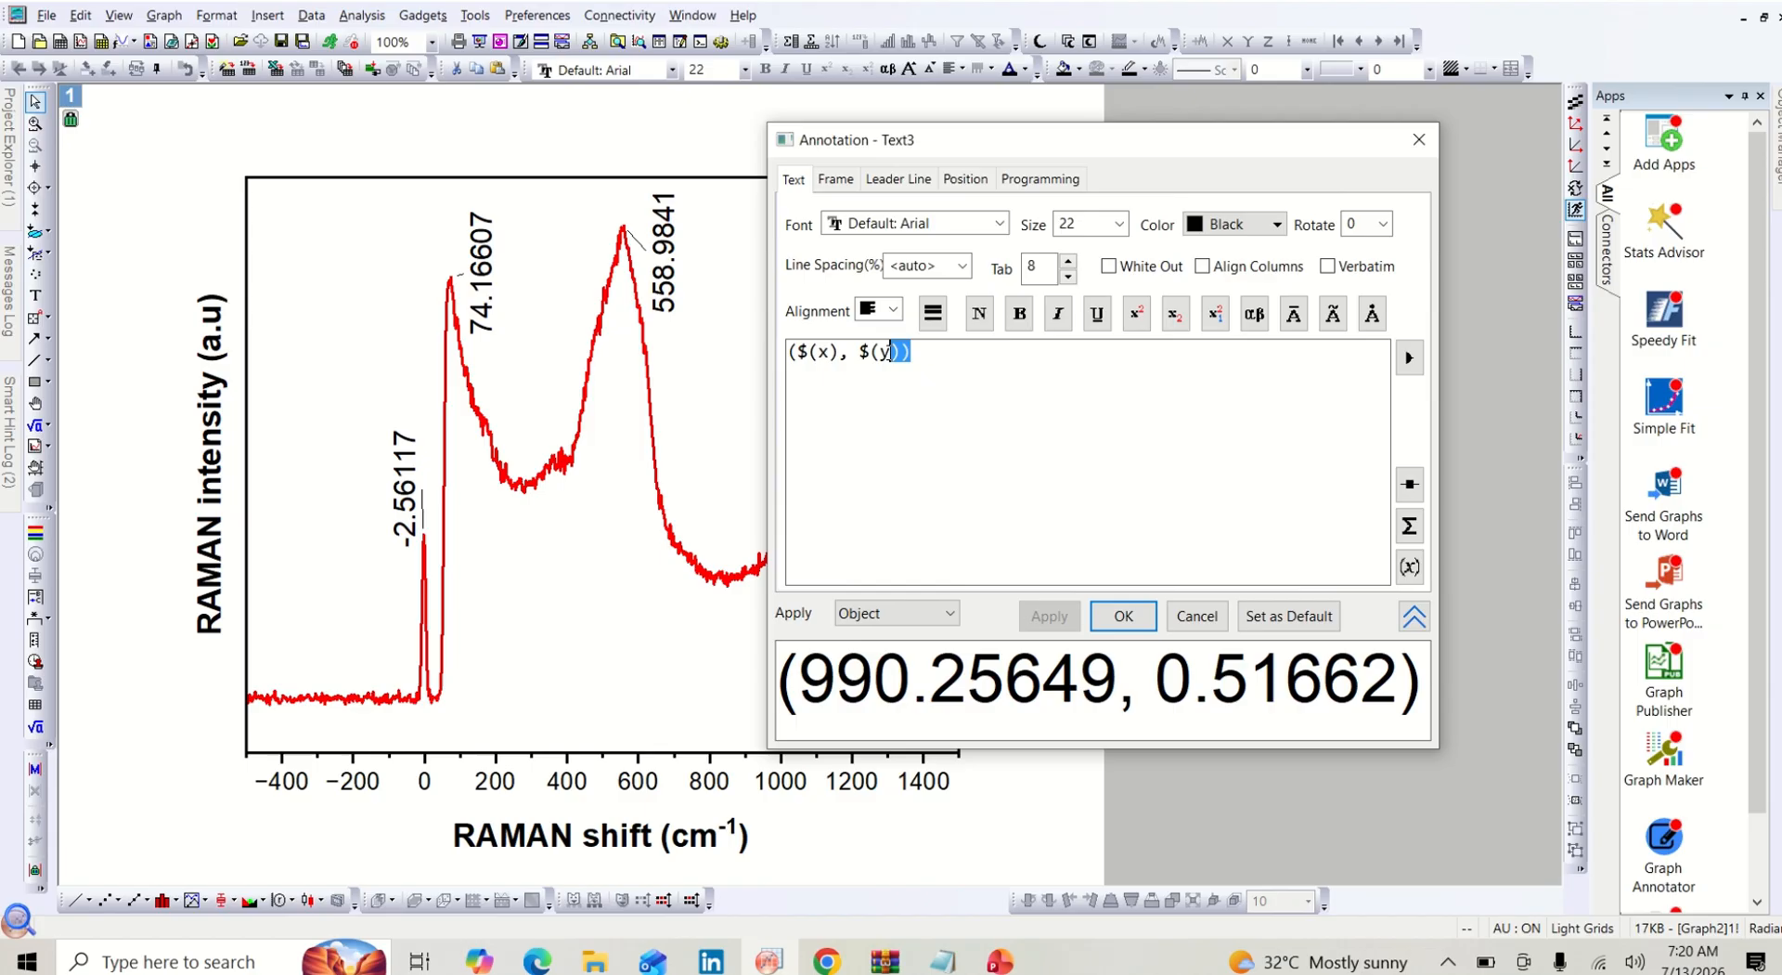
shift+click(842, 361)
key(Delete)
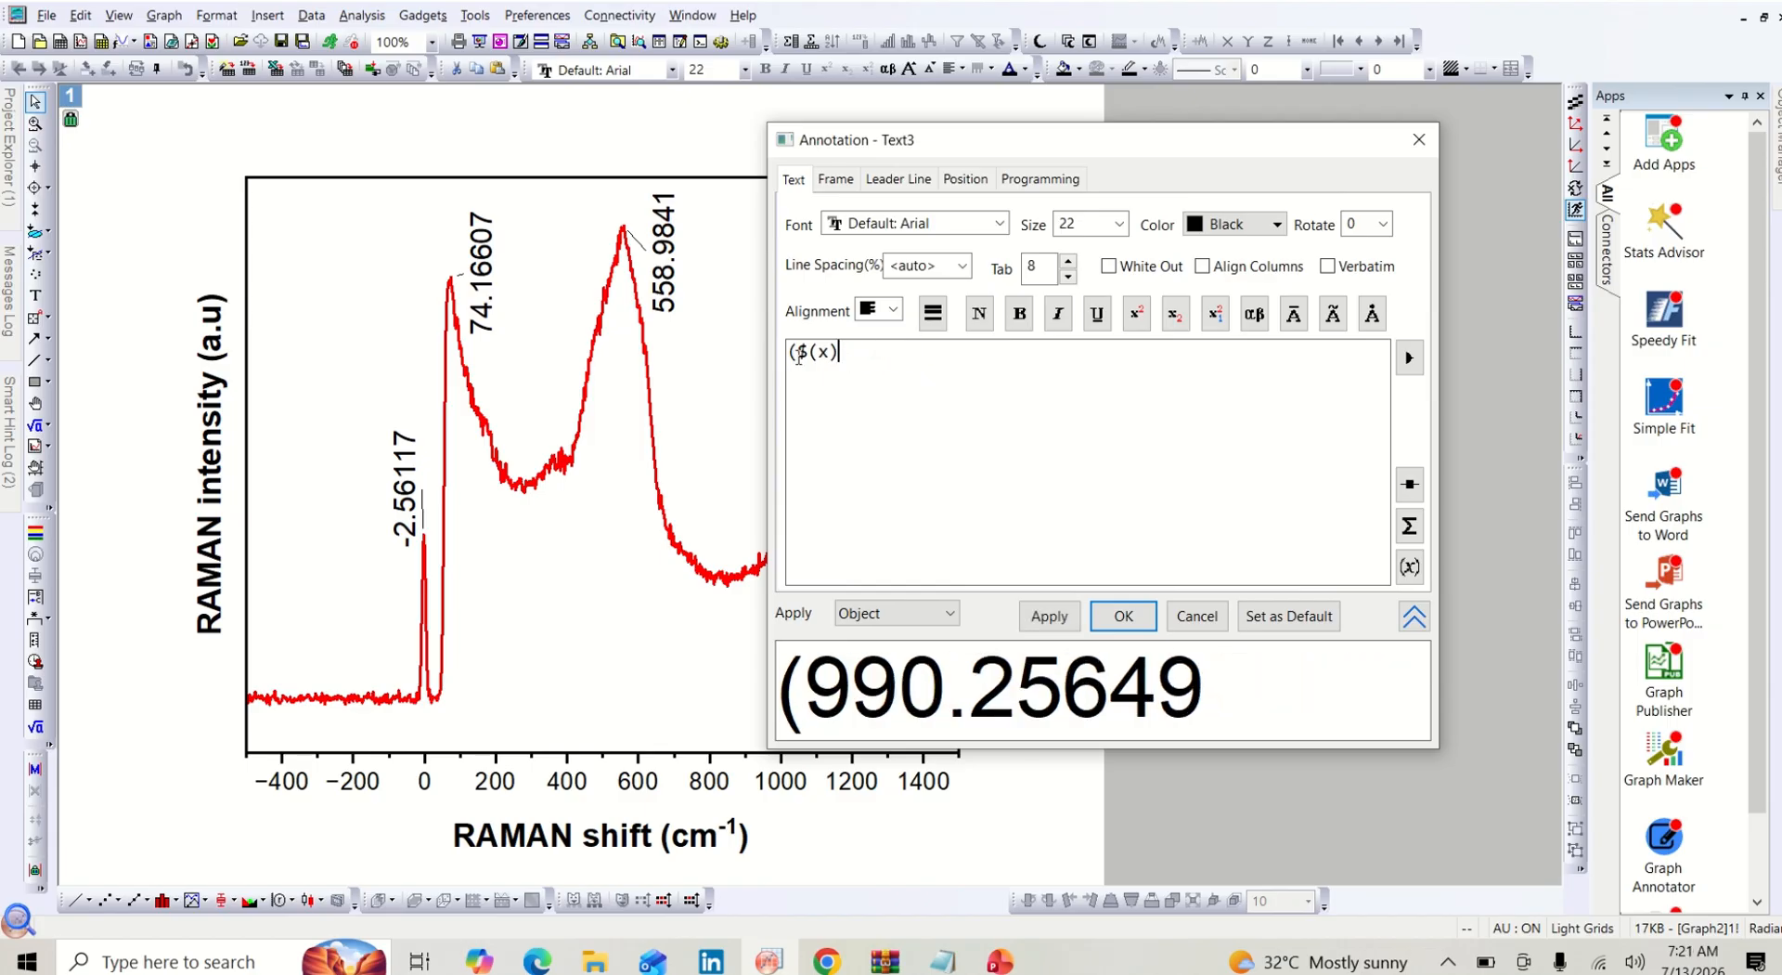
click(796, 356)
key(BackSpace)
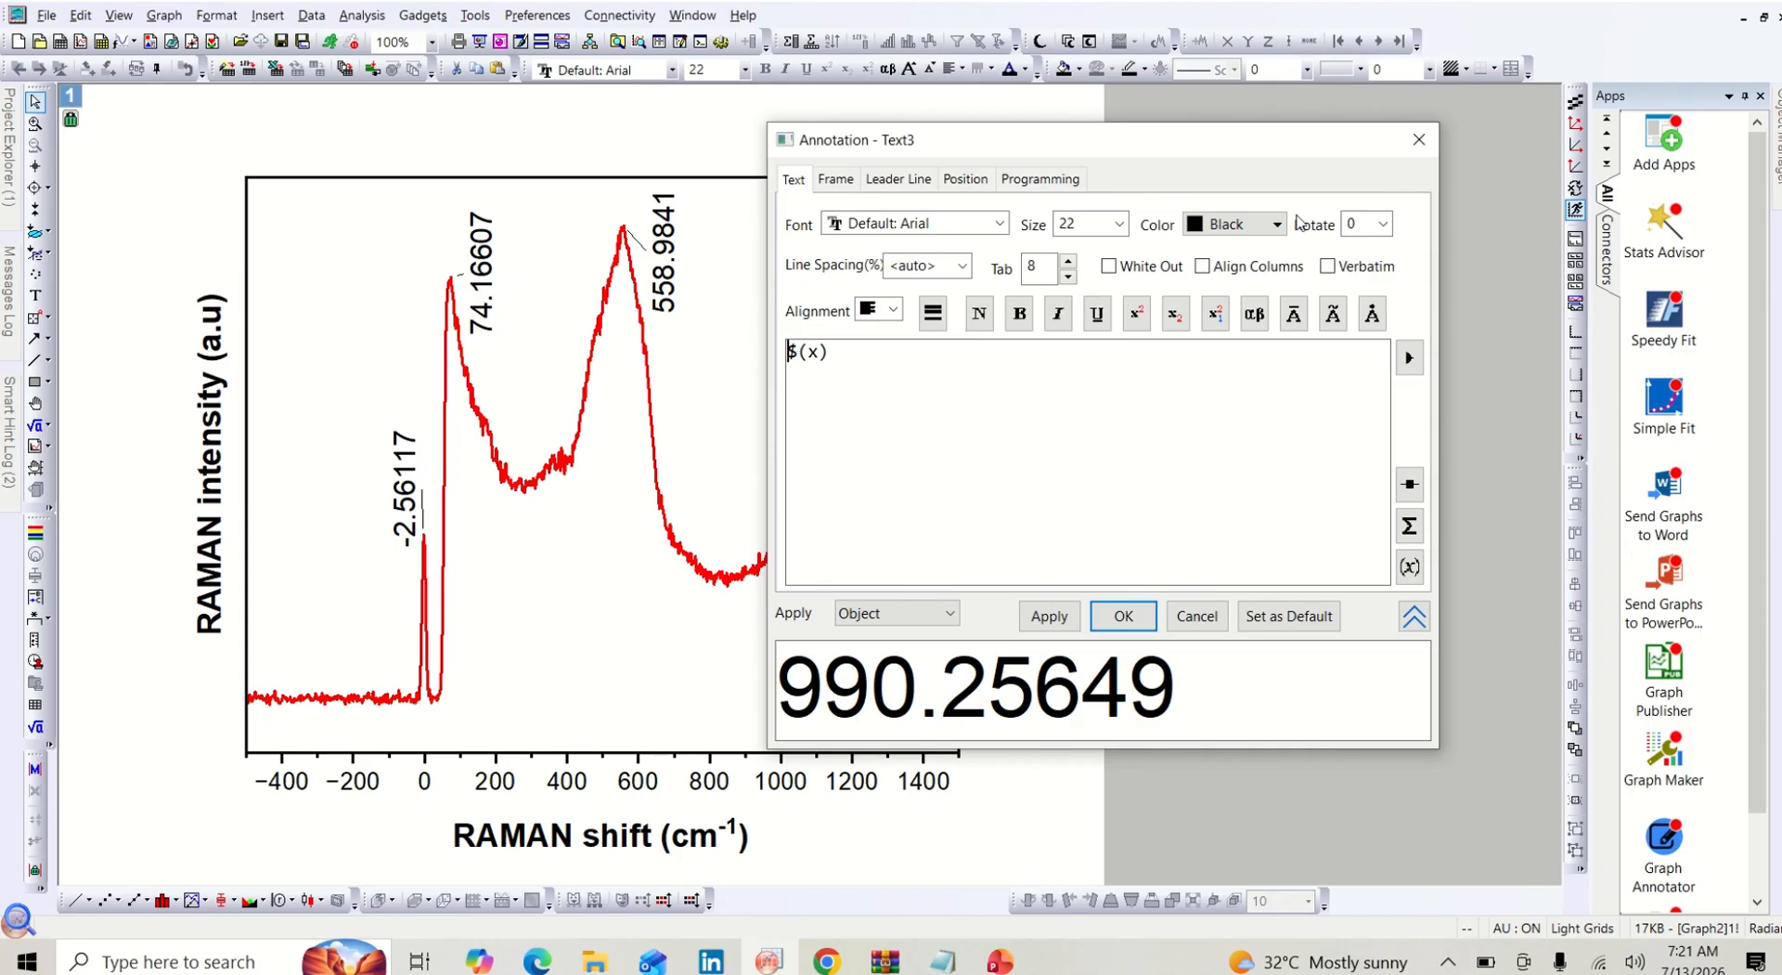
Rotate the x-value label of the peak near 990 by 90 degrees and move it up, just above and right of the peak
click(1384, 223)
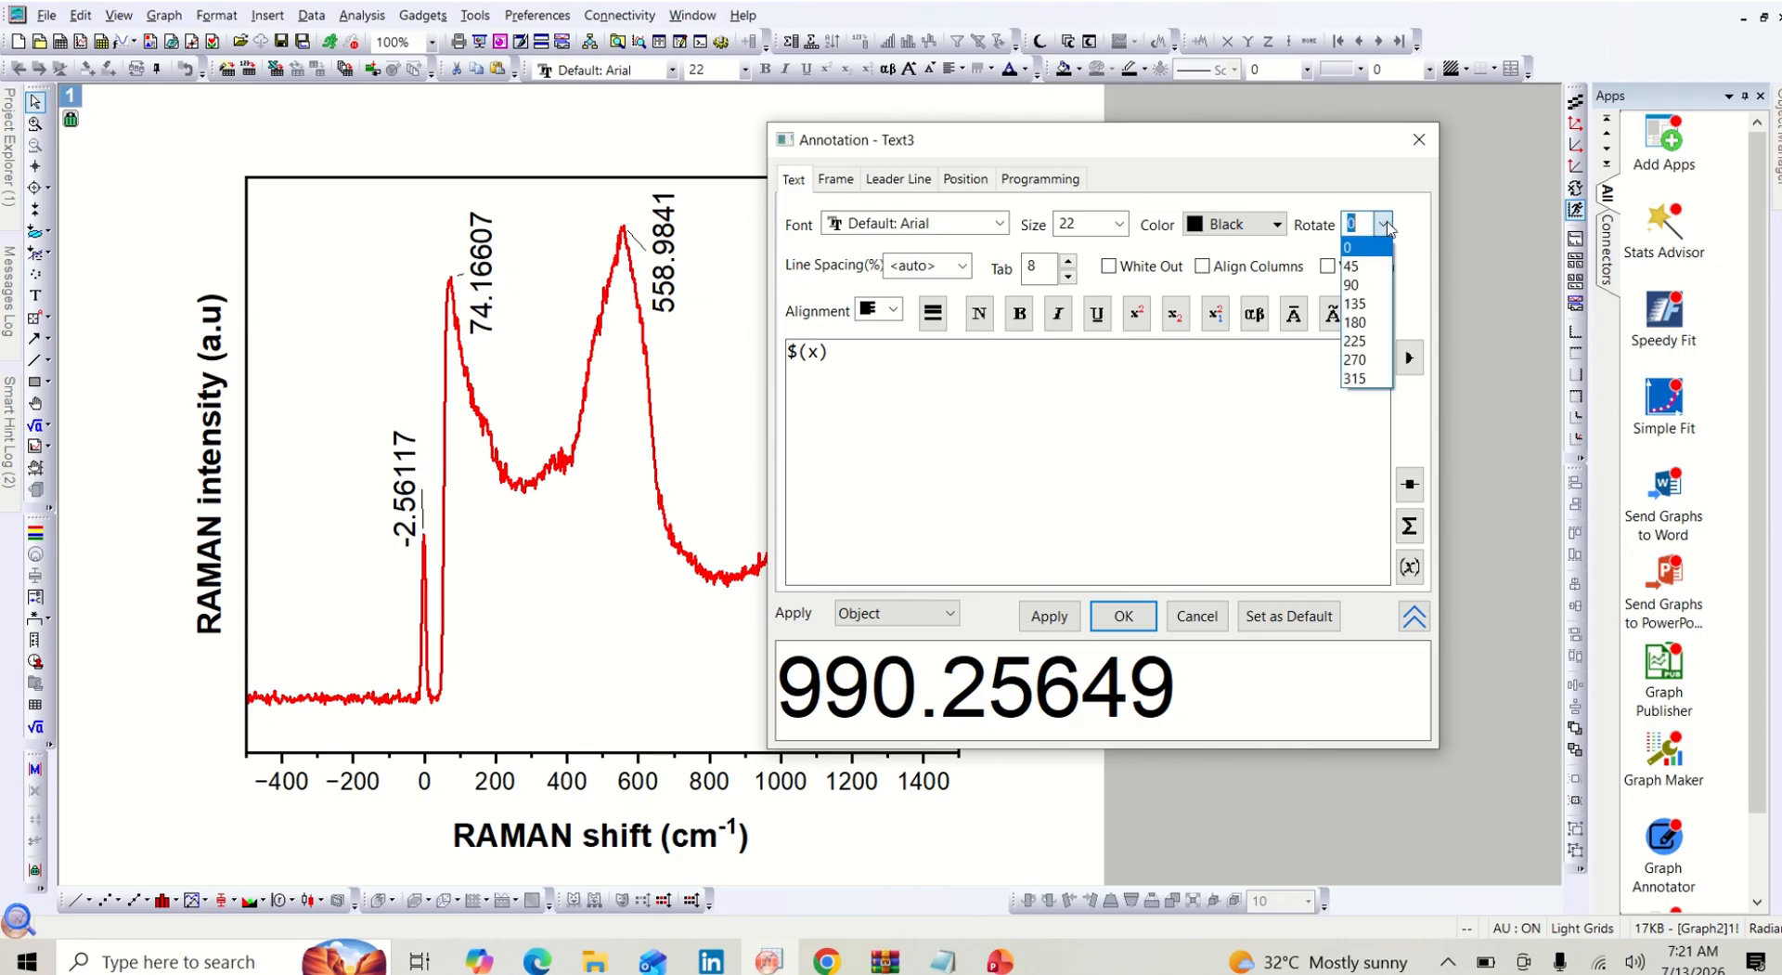
click(1368, 288)
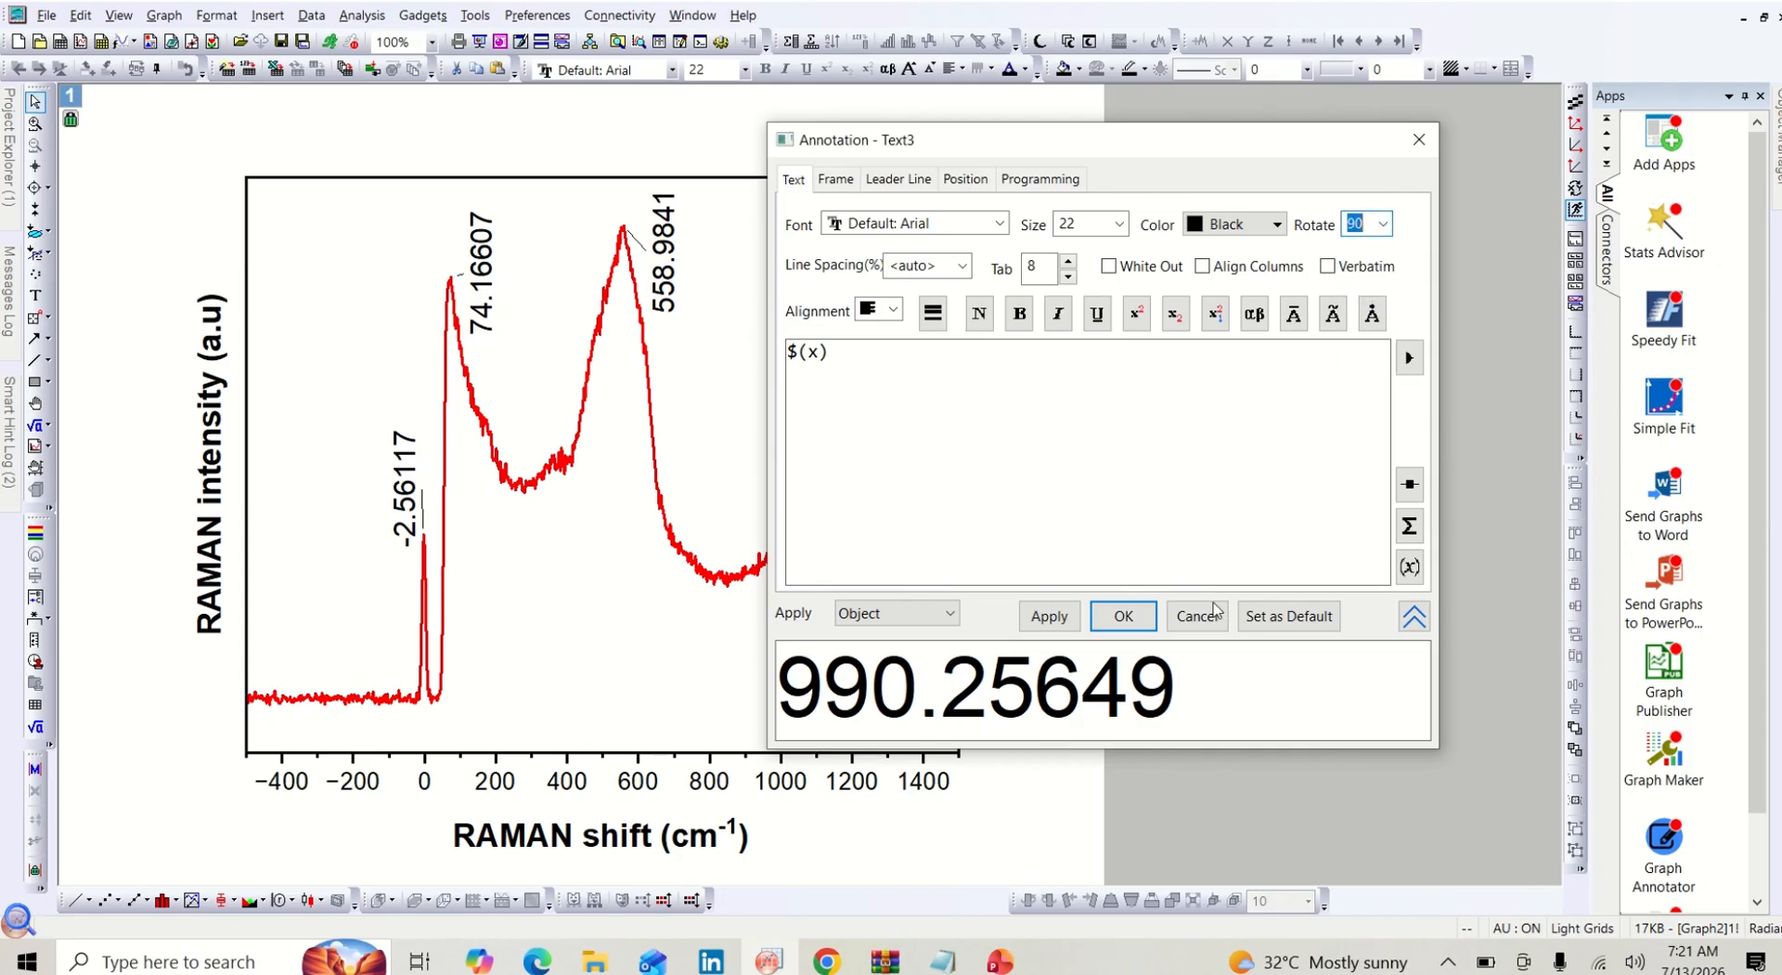
click(1138, 620)
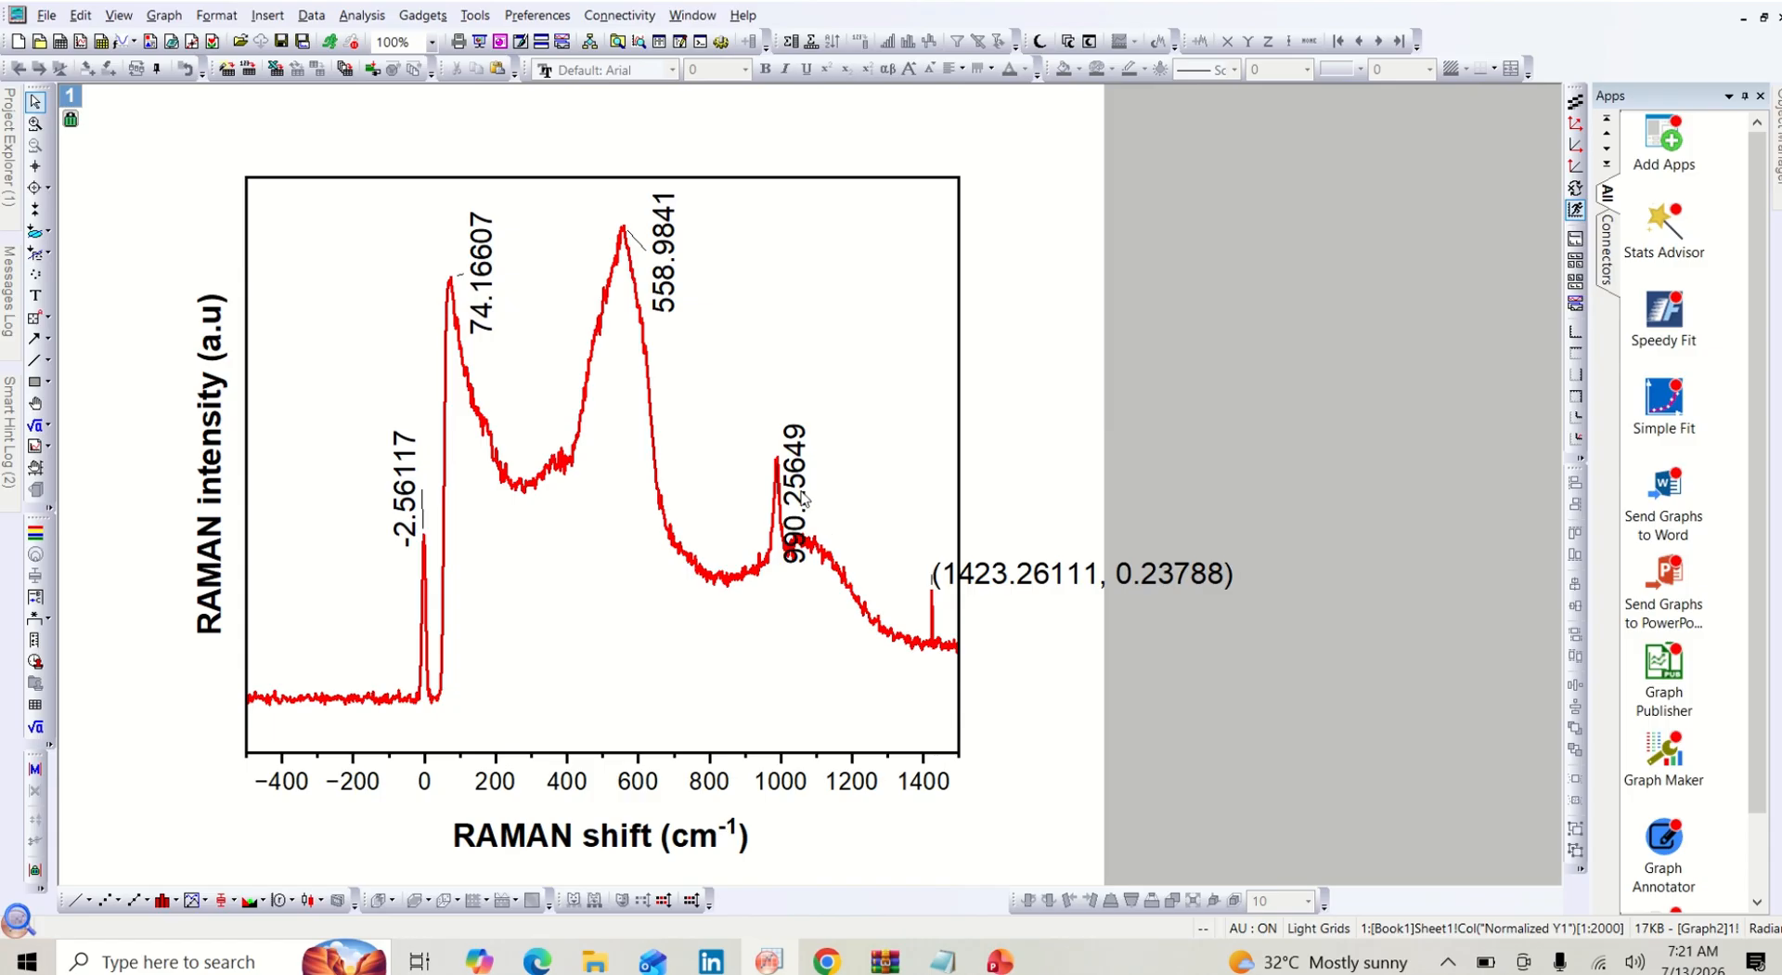
click(788, 447)
drag(788, 448, 806, 389)
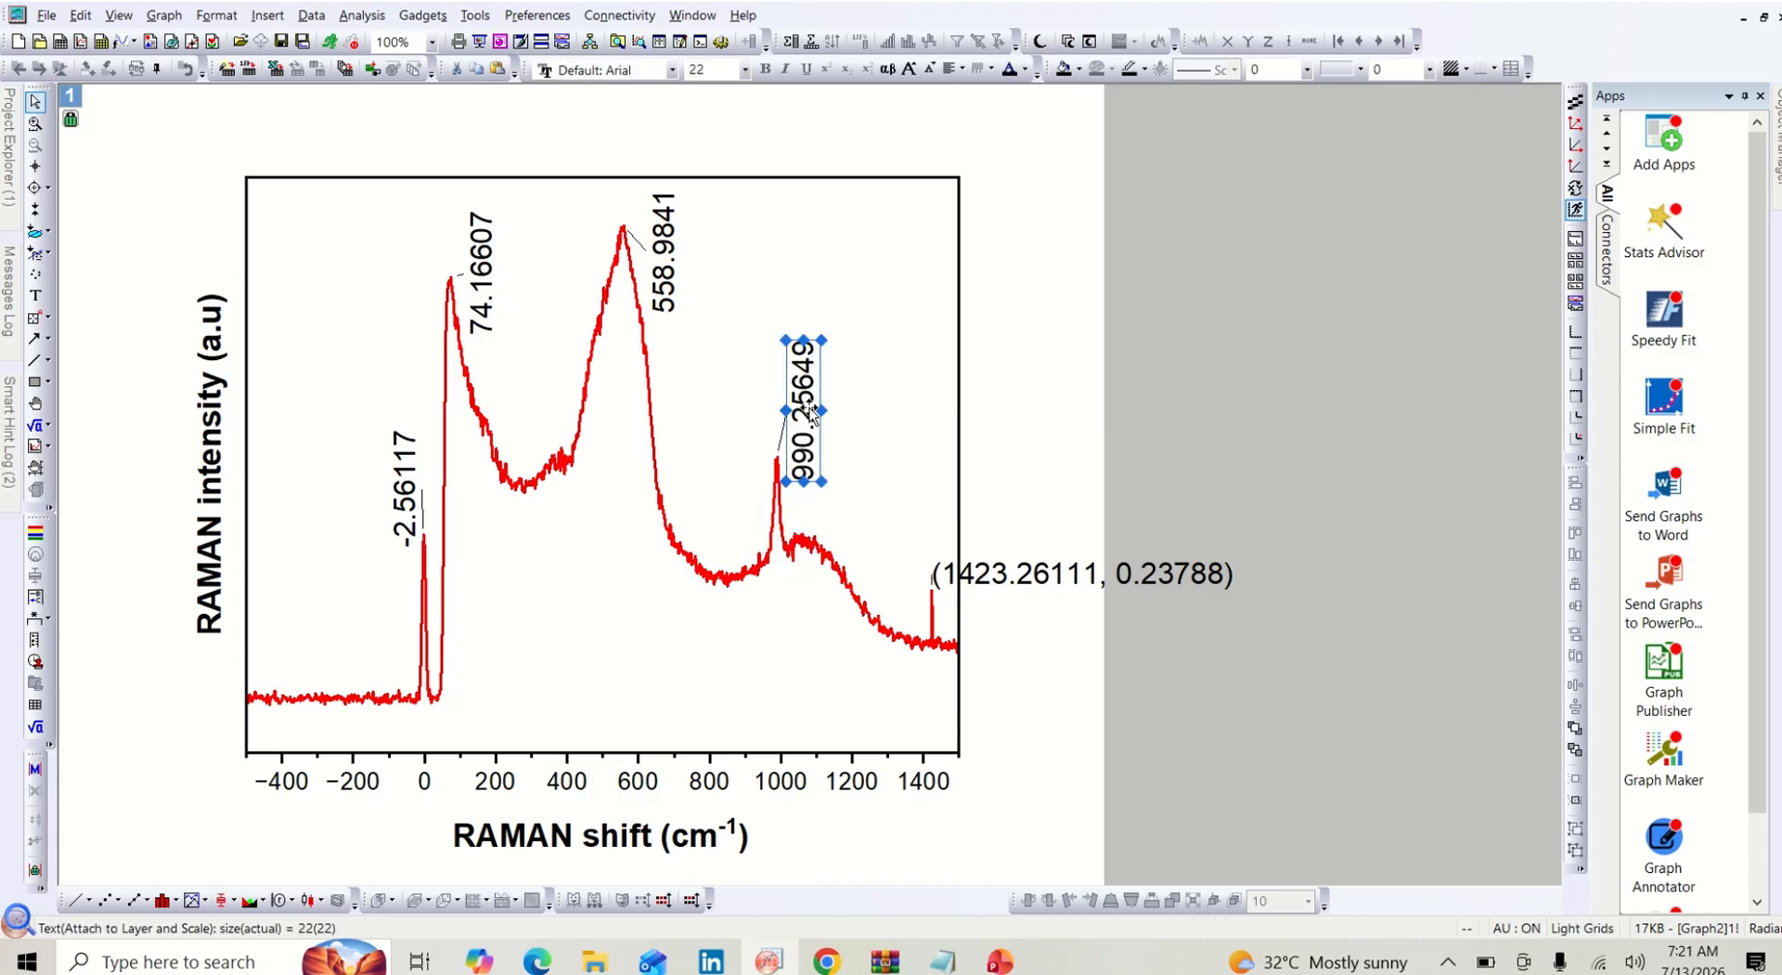
Reduce the coordinate label of the peak near 1423 to its x value only, using the text $(x)
click(981, 577)
right_click(982, 577)
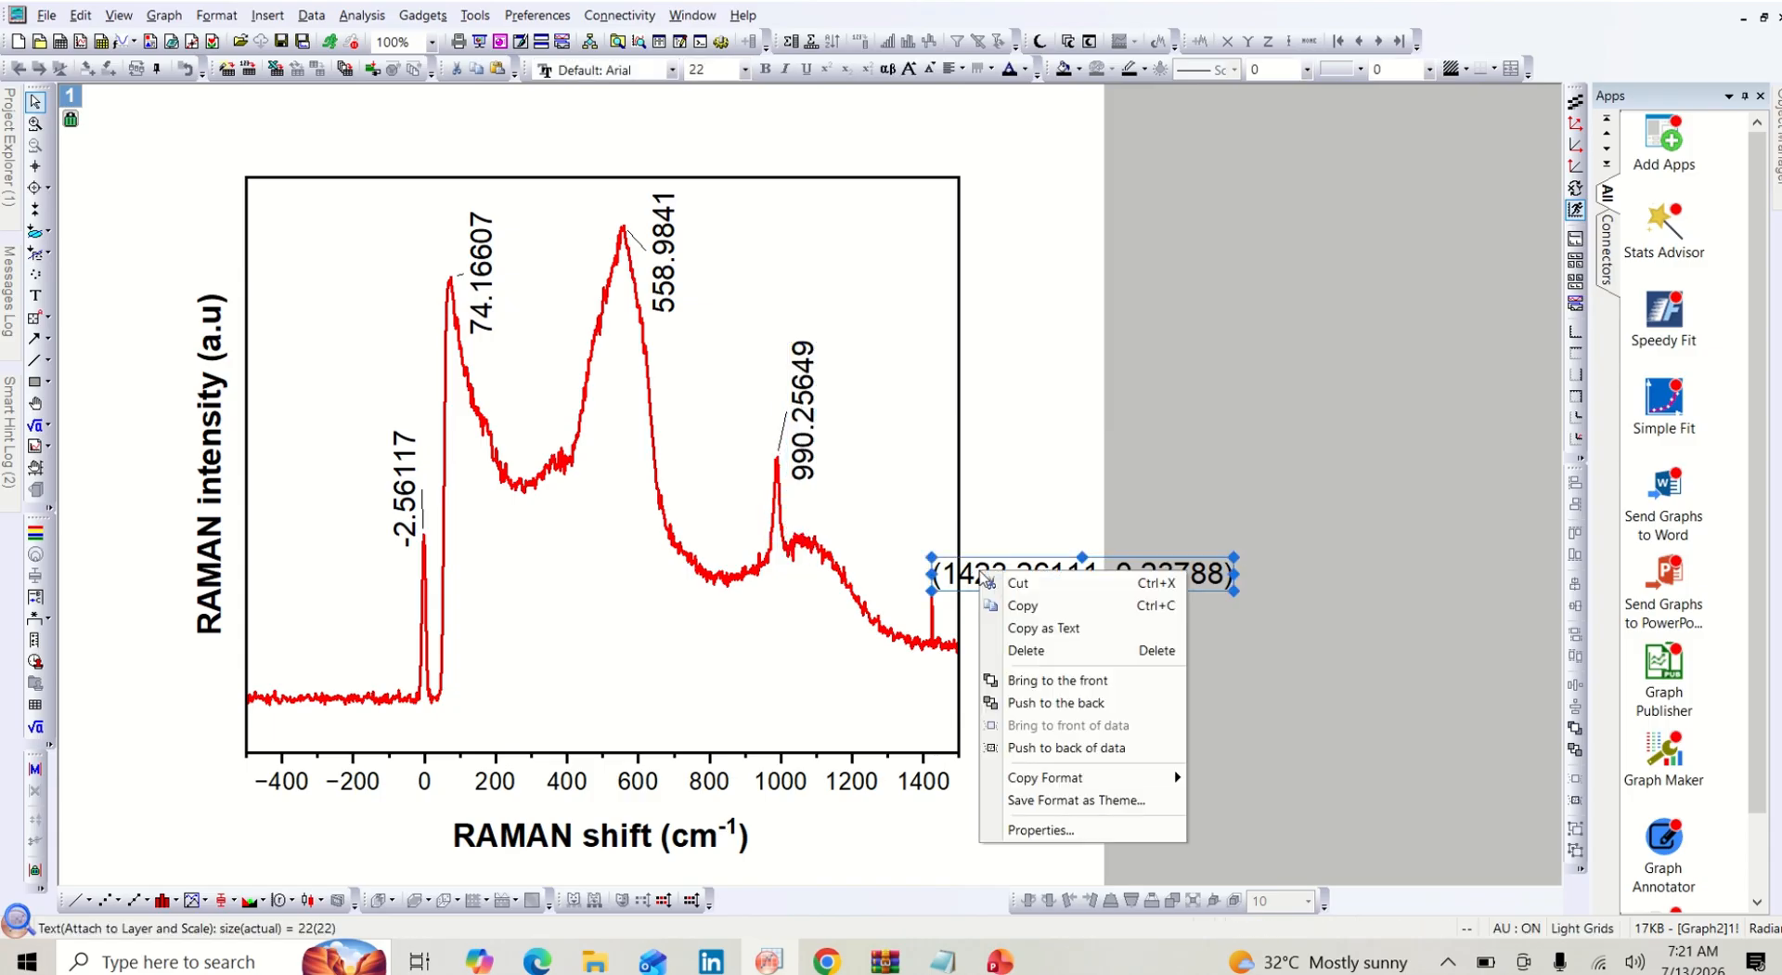
click(1075, 830)
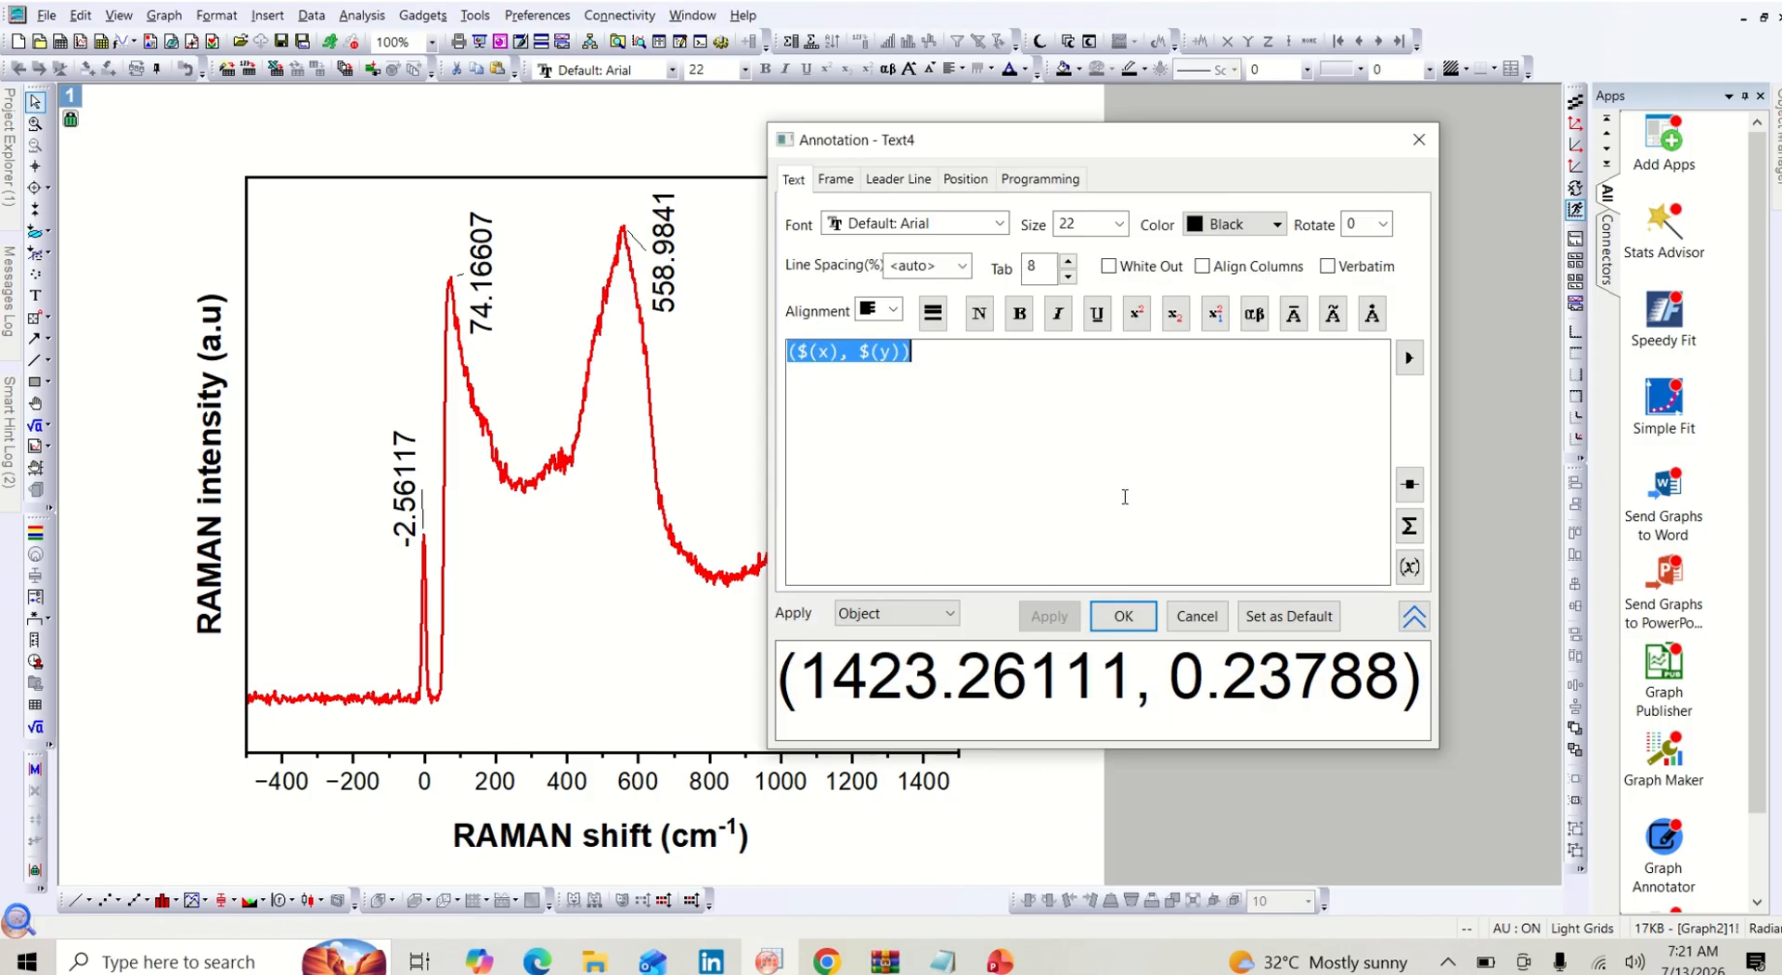
drag(928, 357, 844, 356)
key(BackSpace)
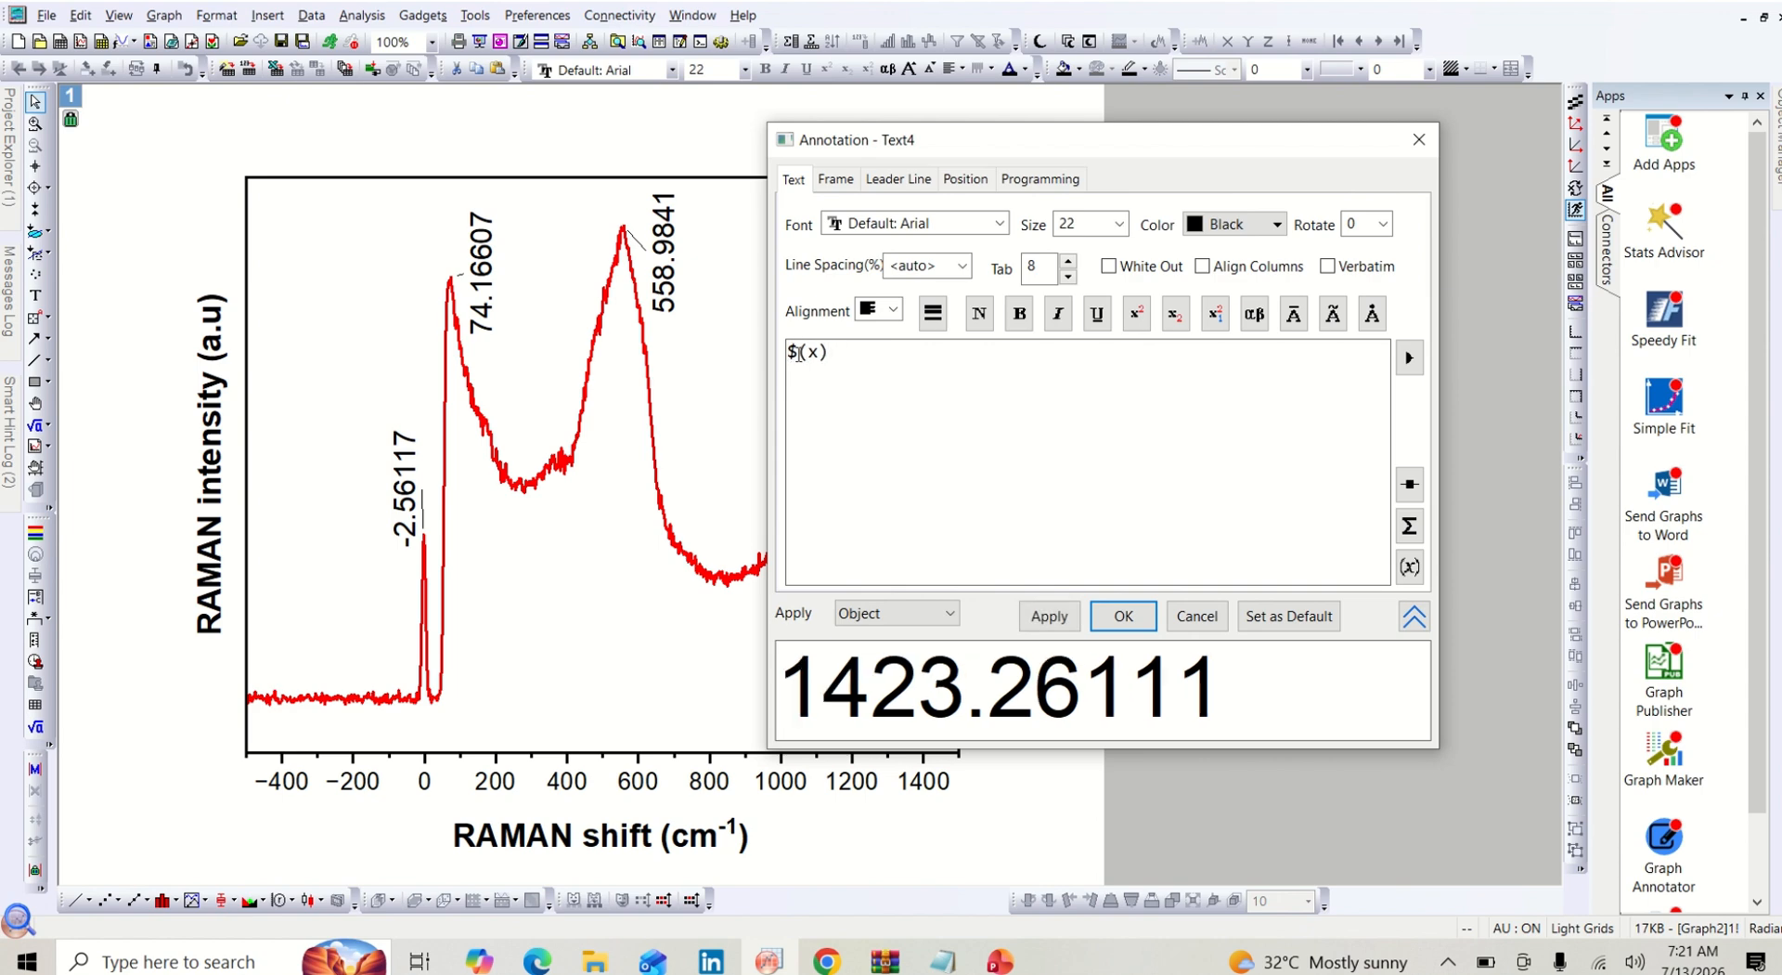
Rotate the x-value label of the peak near 1423 by 90 degrees and move it off the curve, up and left of the peak
click(1383, 225)
click(1363, 285)
click(1124, 629)
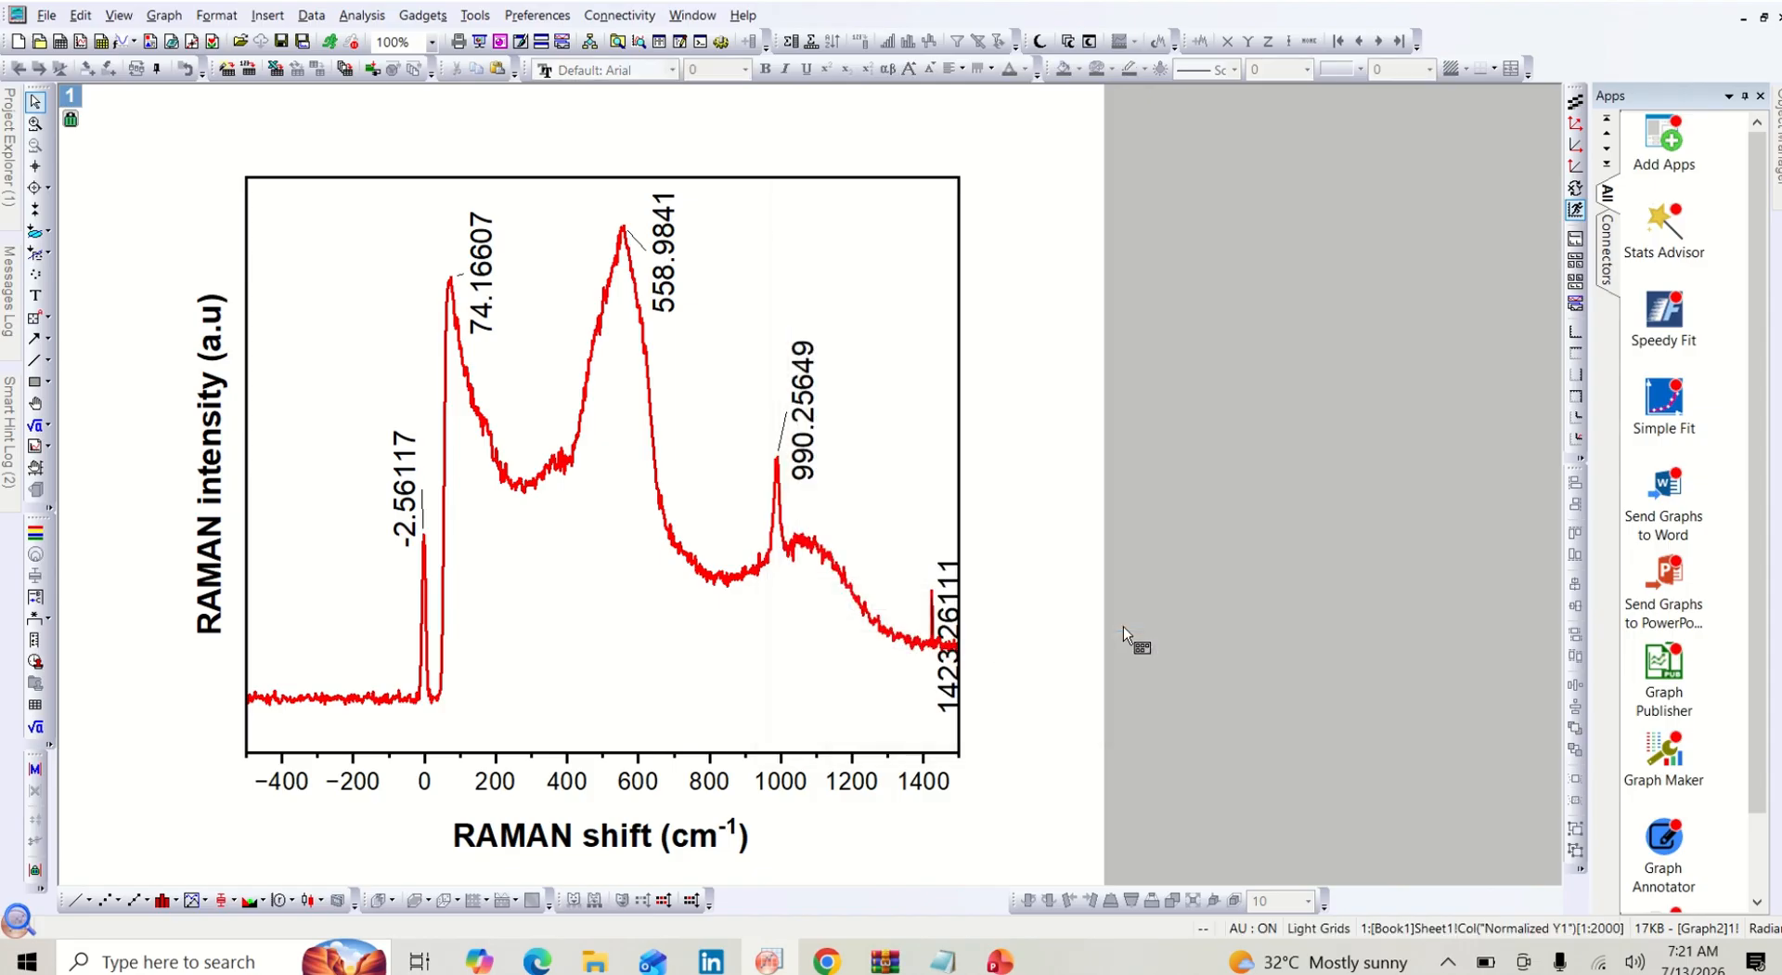
click(938, 612)
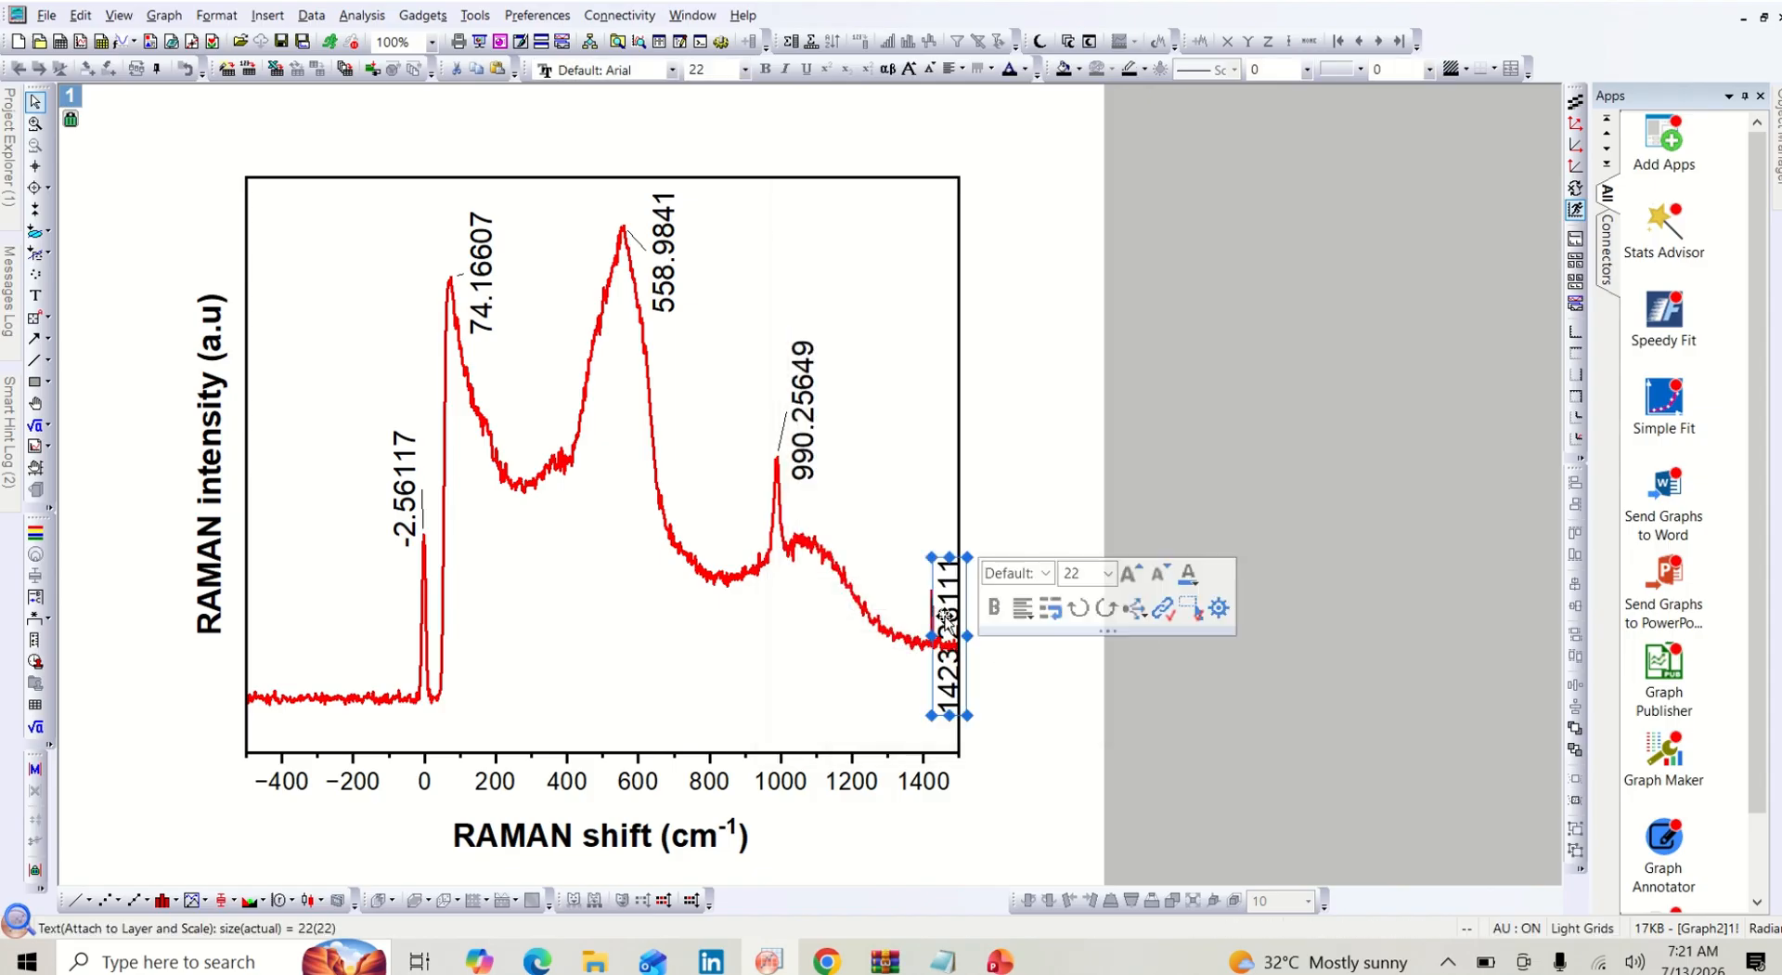
drag(938, 613, 904, 503)
click(910, 344)
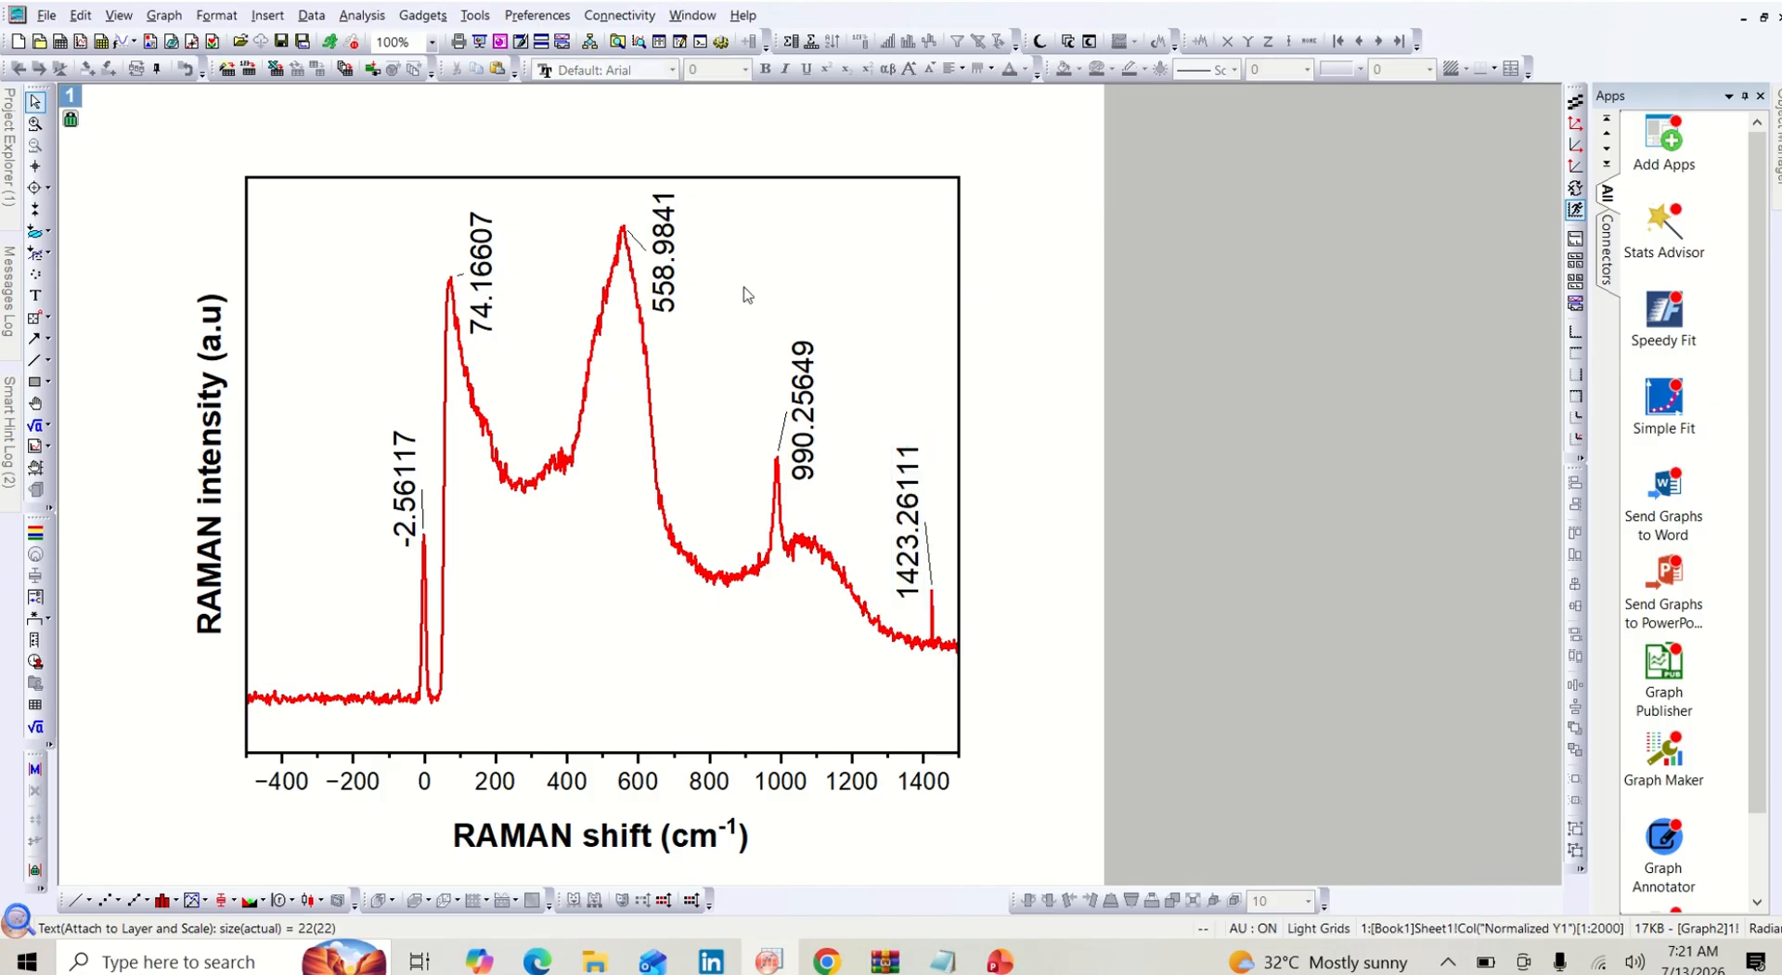
Move the x-value label of the peak near 0 up so it sits fully above the peak's tip
click(405, 479)
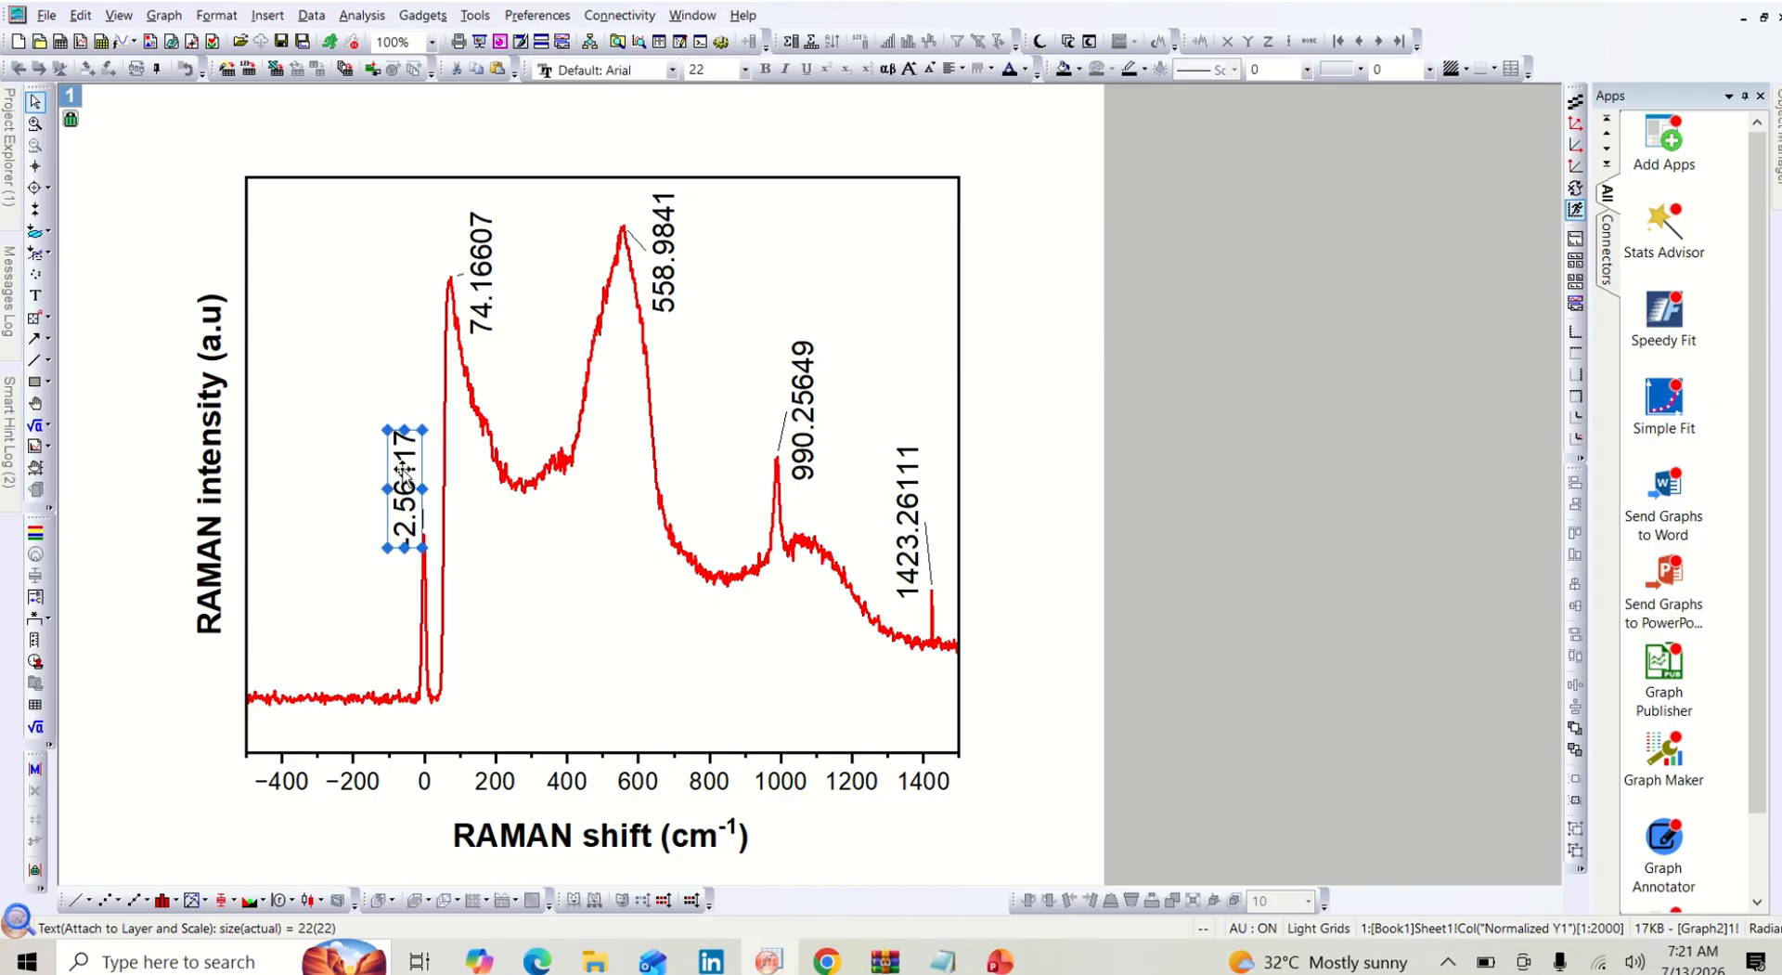
drag(408, 474, 412, 414)
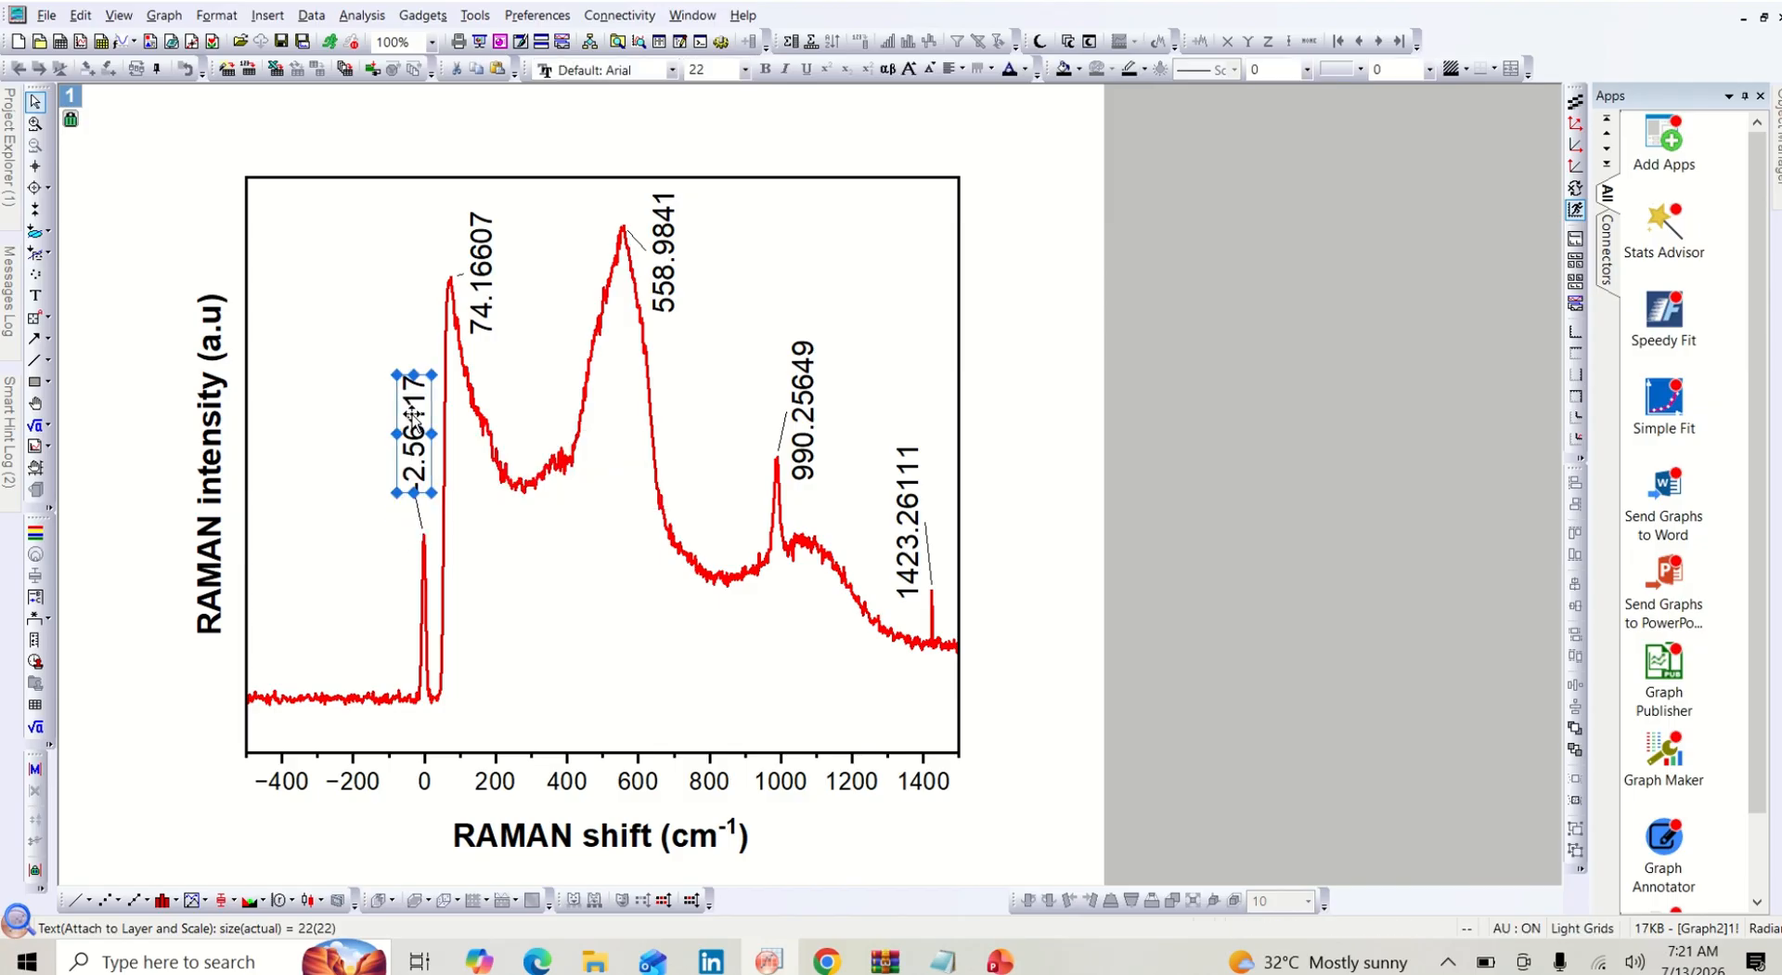
click(342, 447)
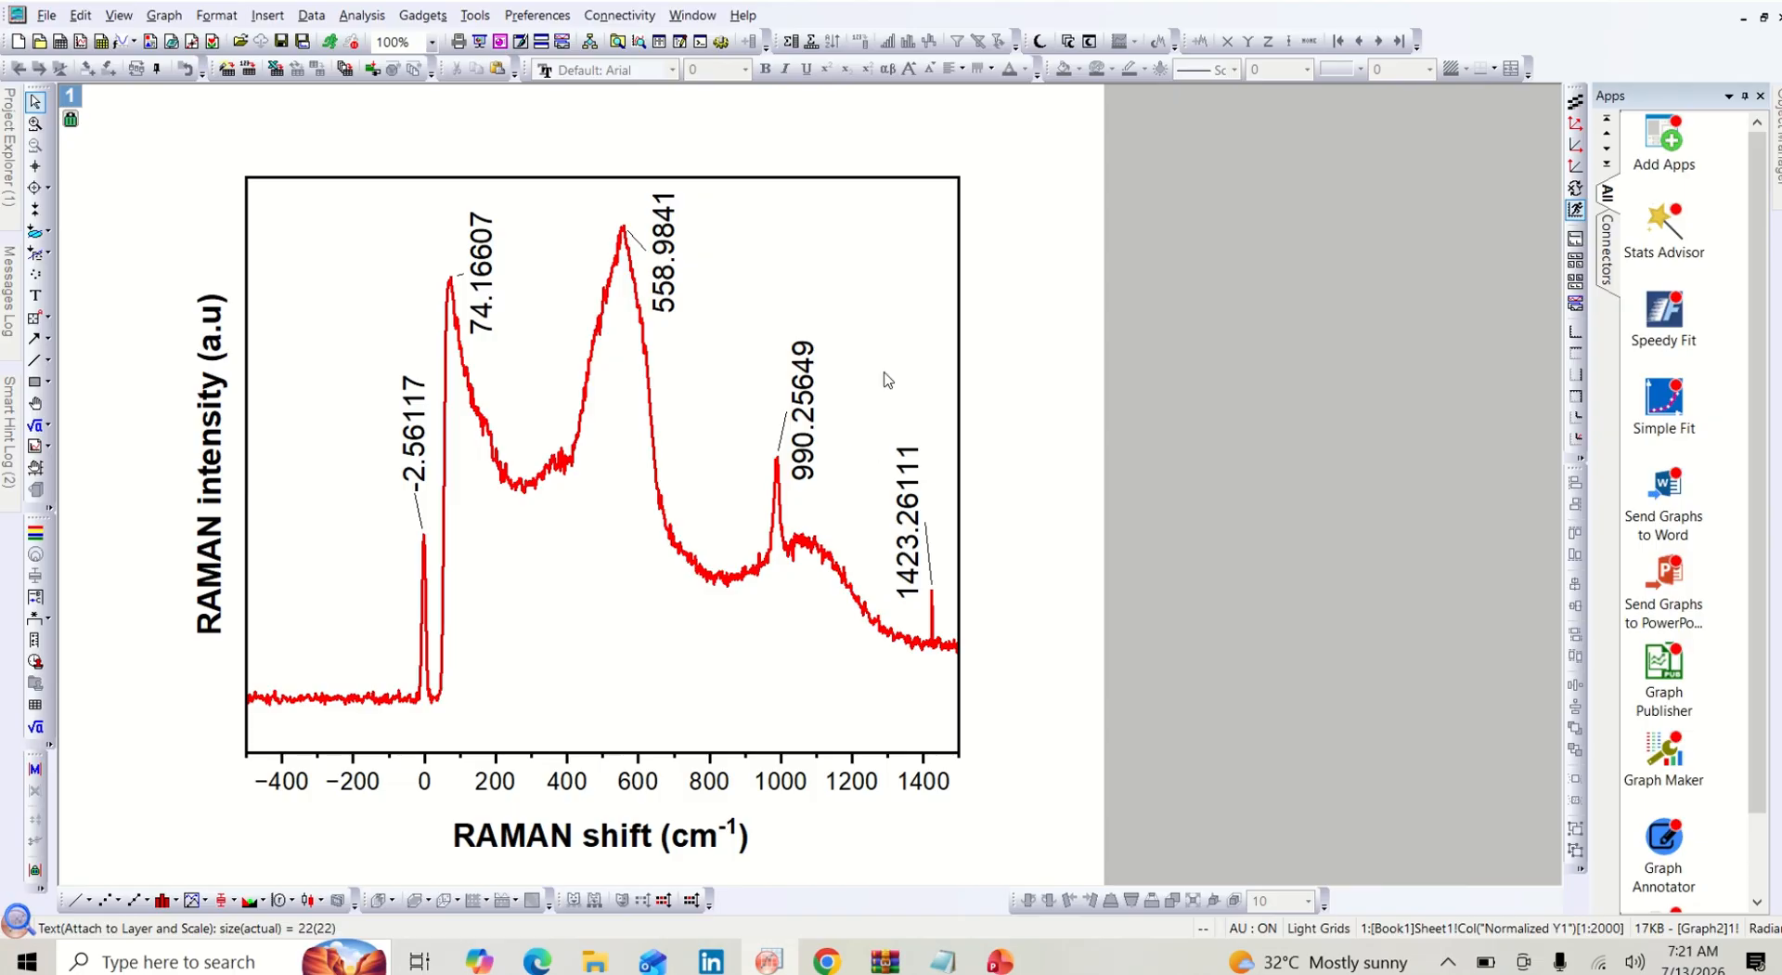
Move the x-value label of the peak near 1423 up and slightly right, so it sits directly above the peak
click(909, 490)
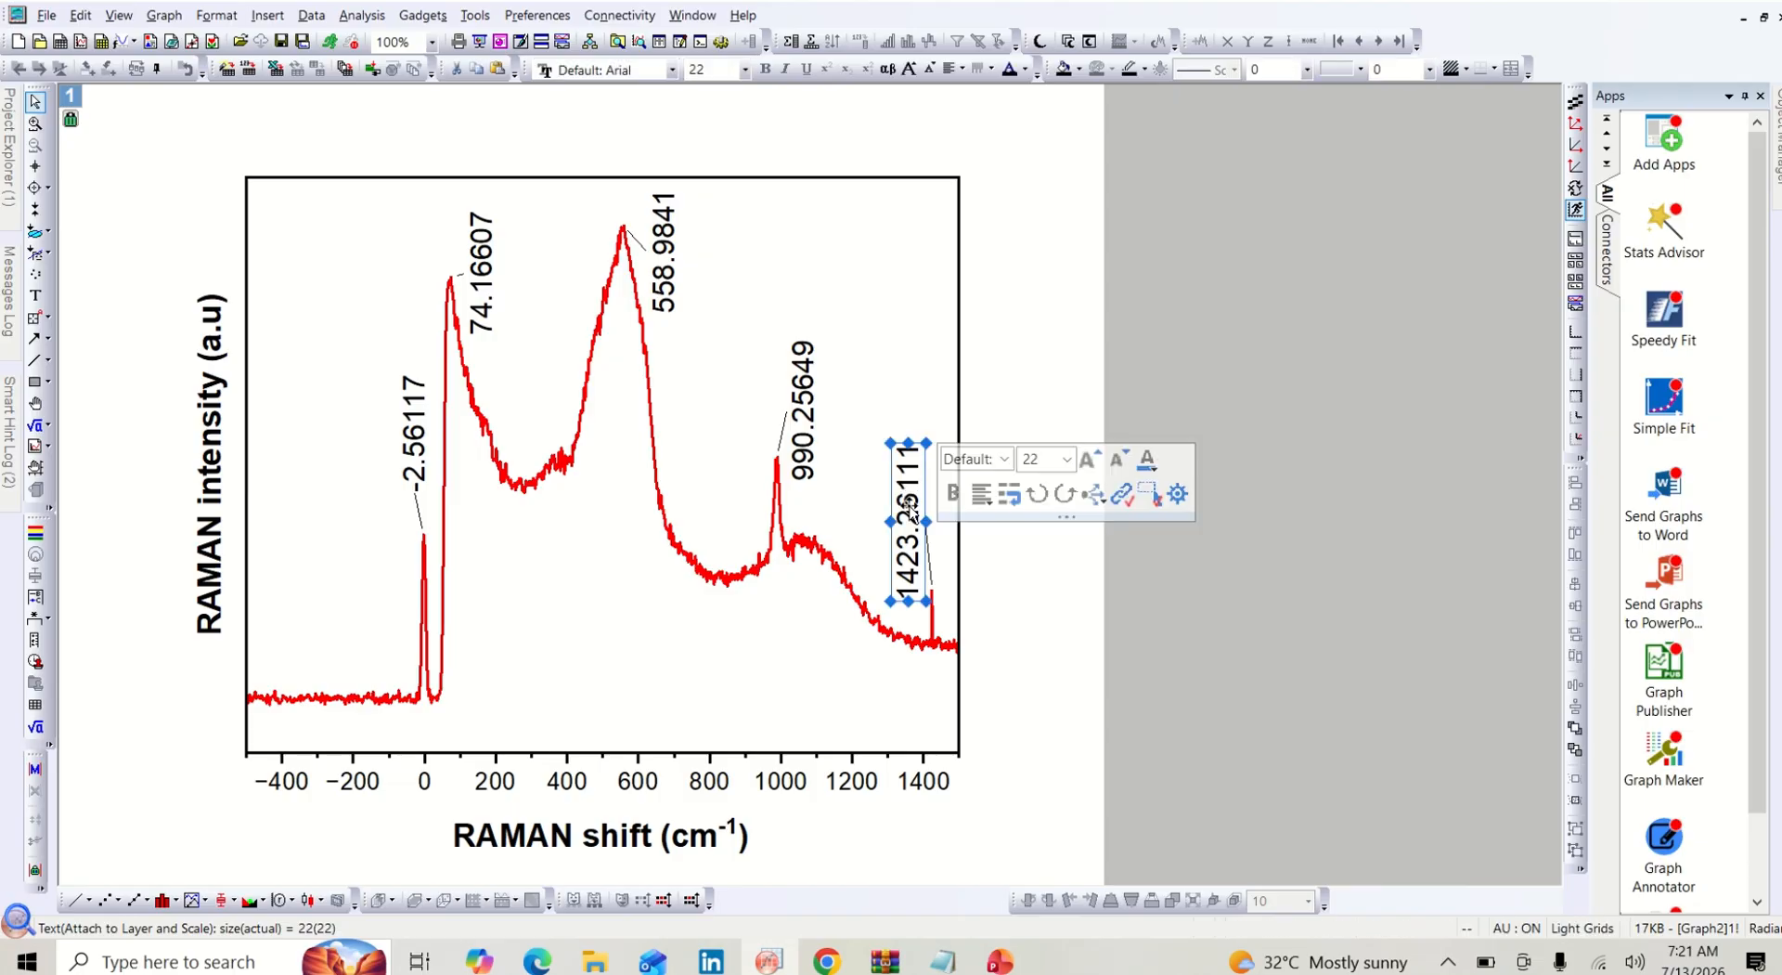
drag(910, 508, 923, 468)
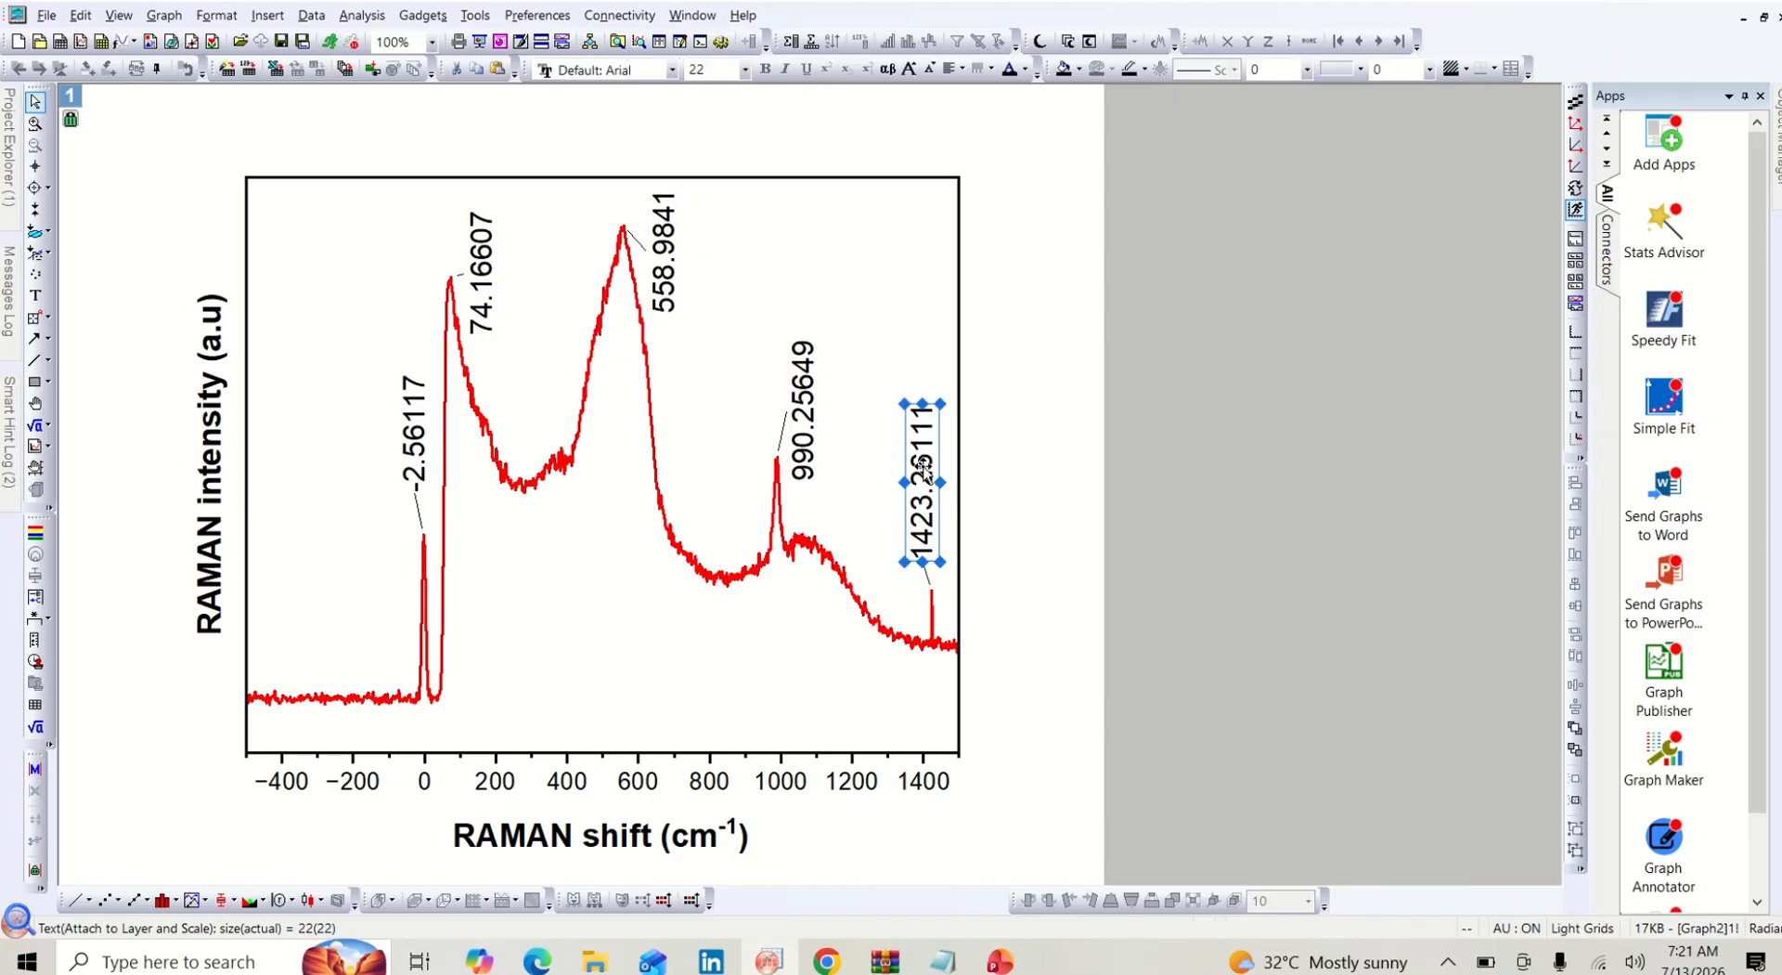
click(859, 505)
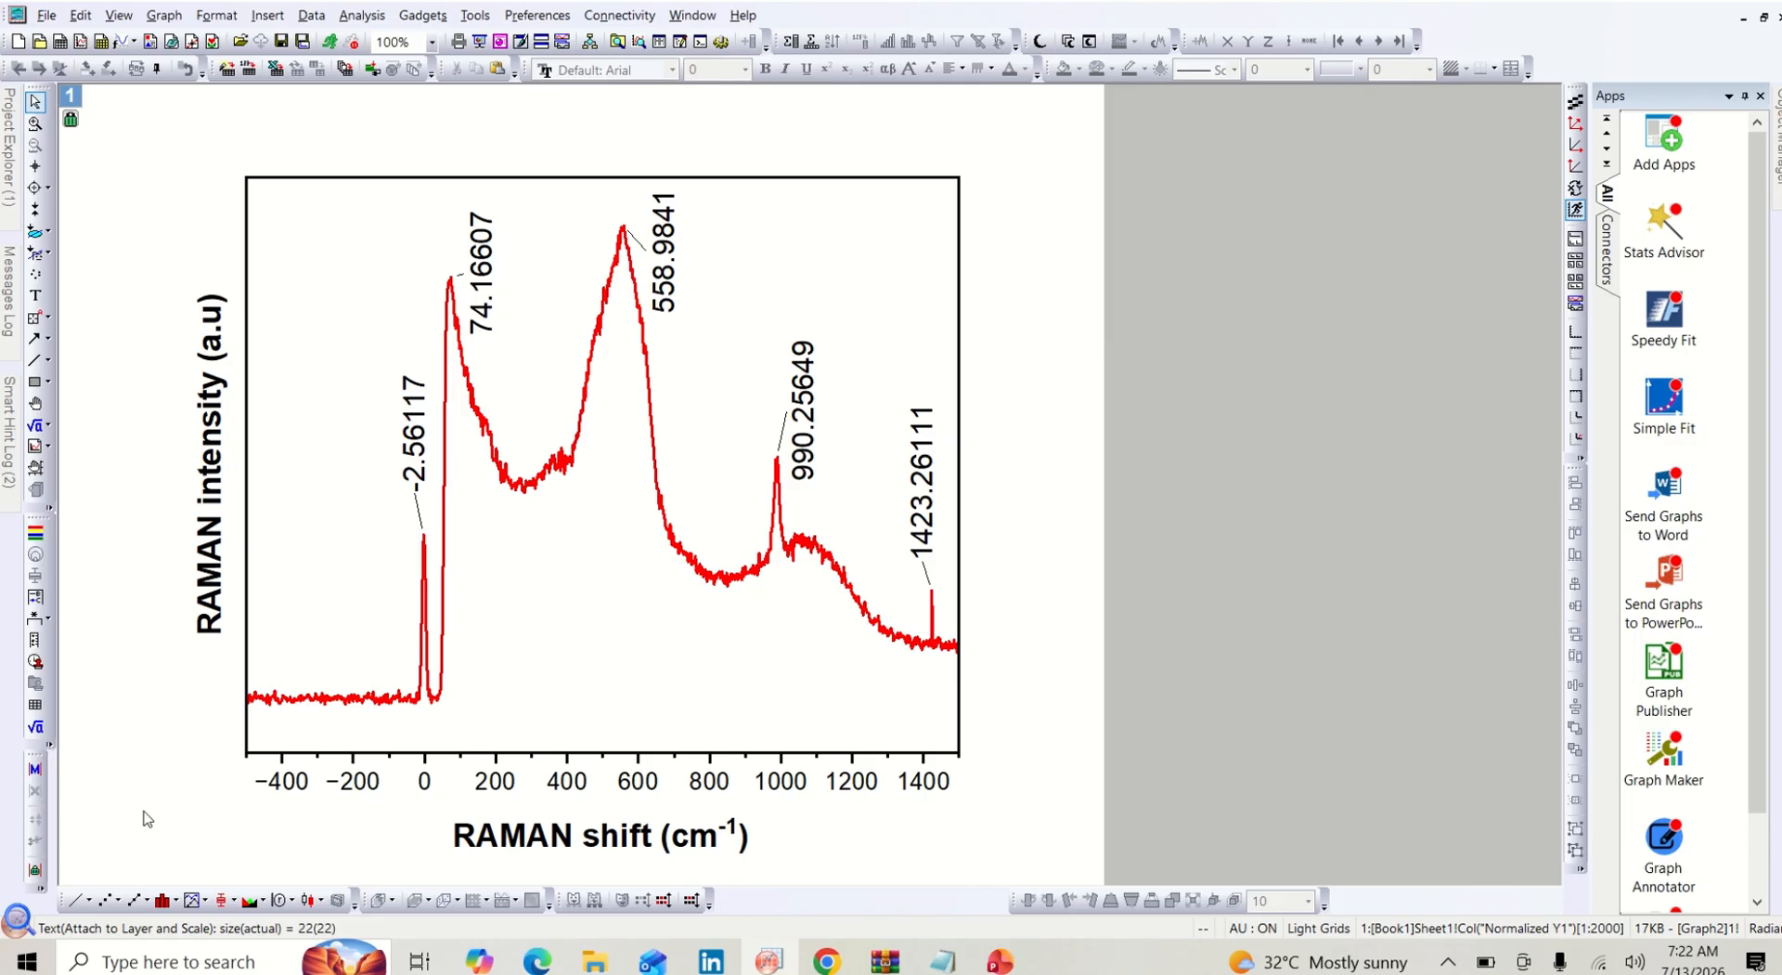
mouse_move(828, 2)
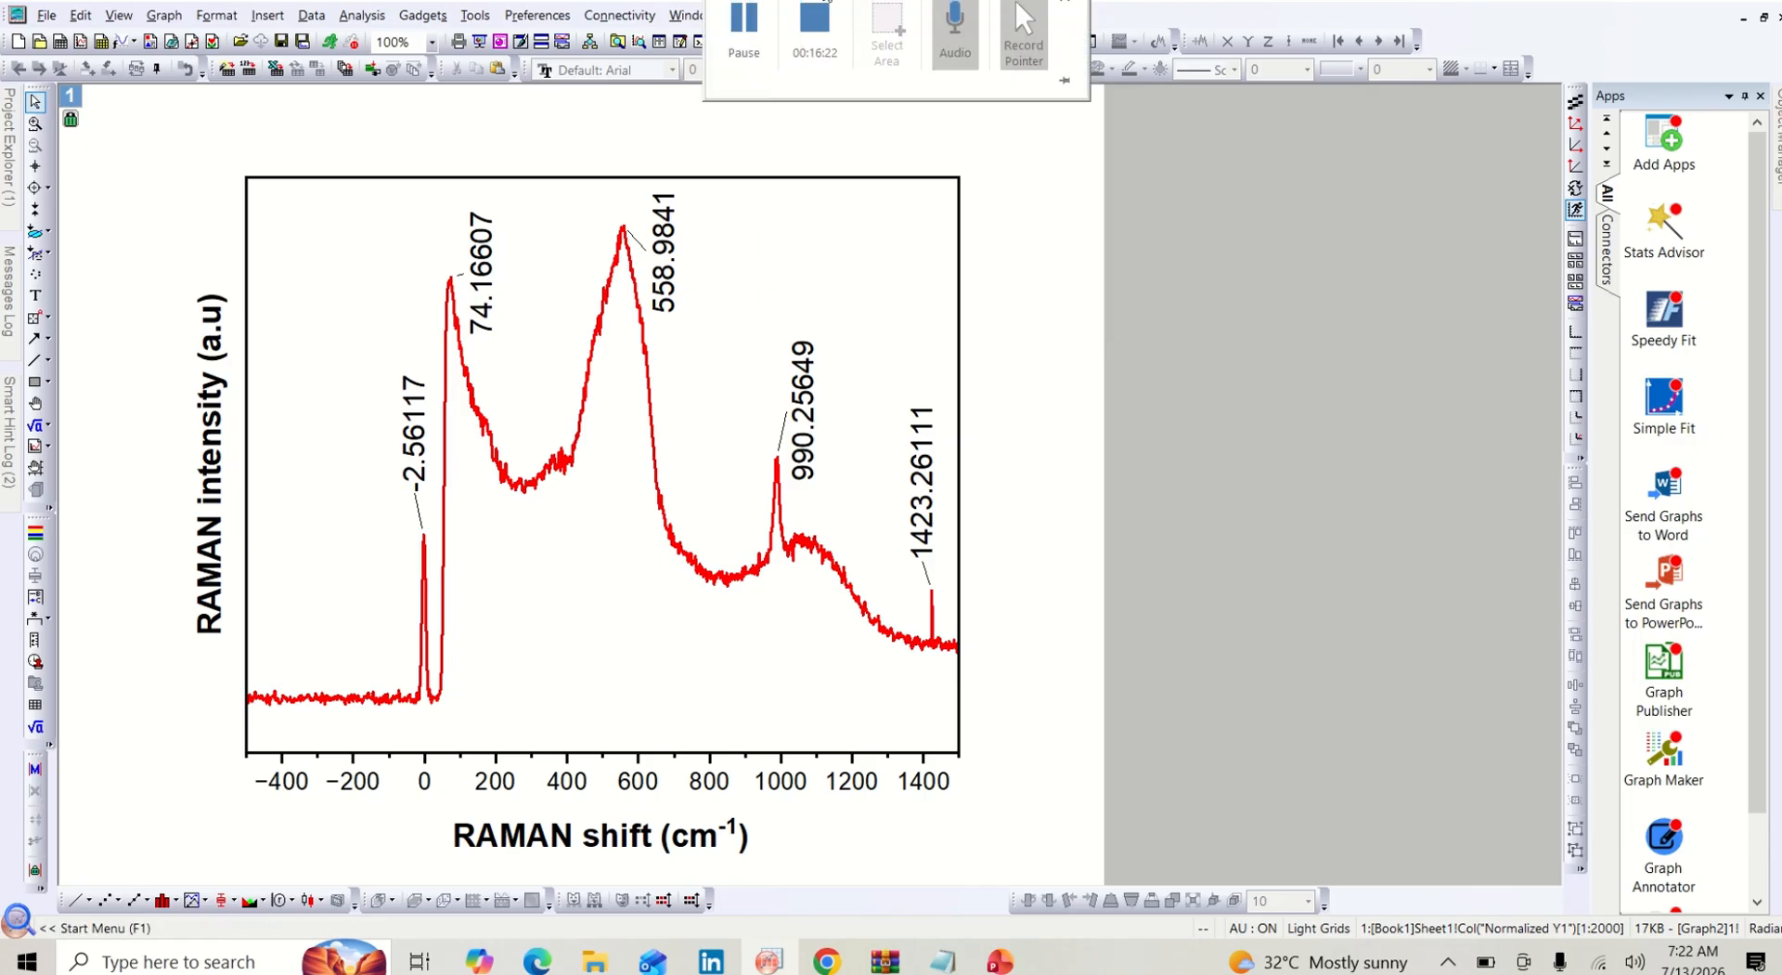